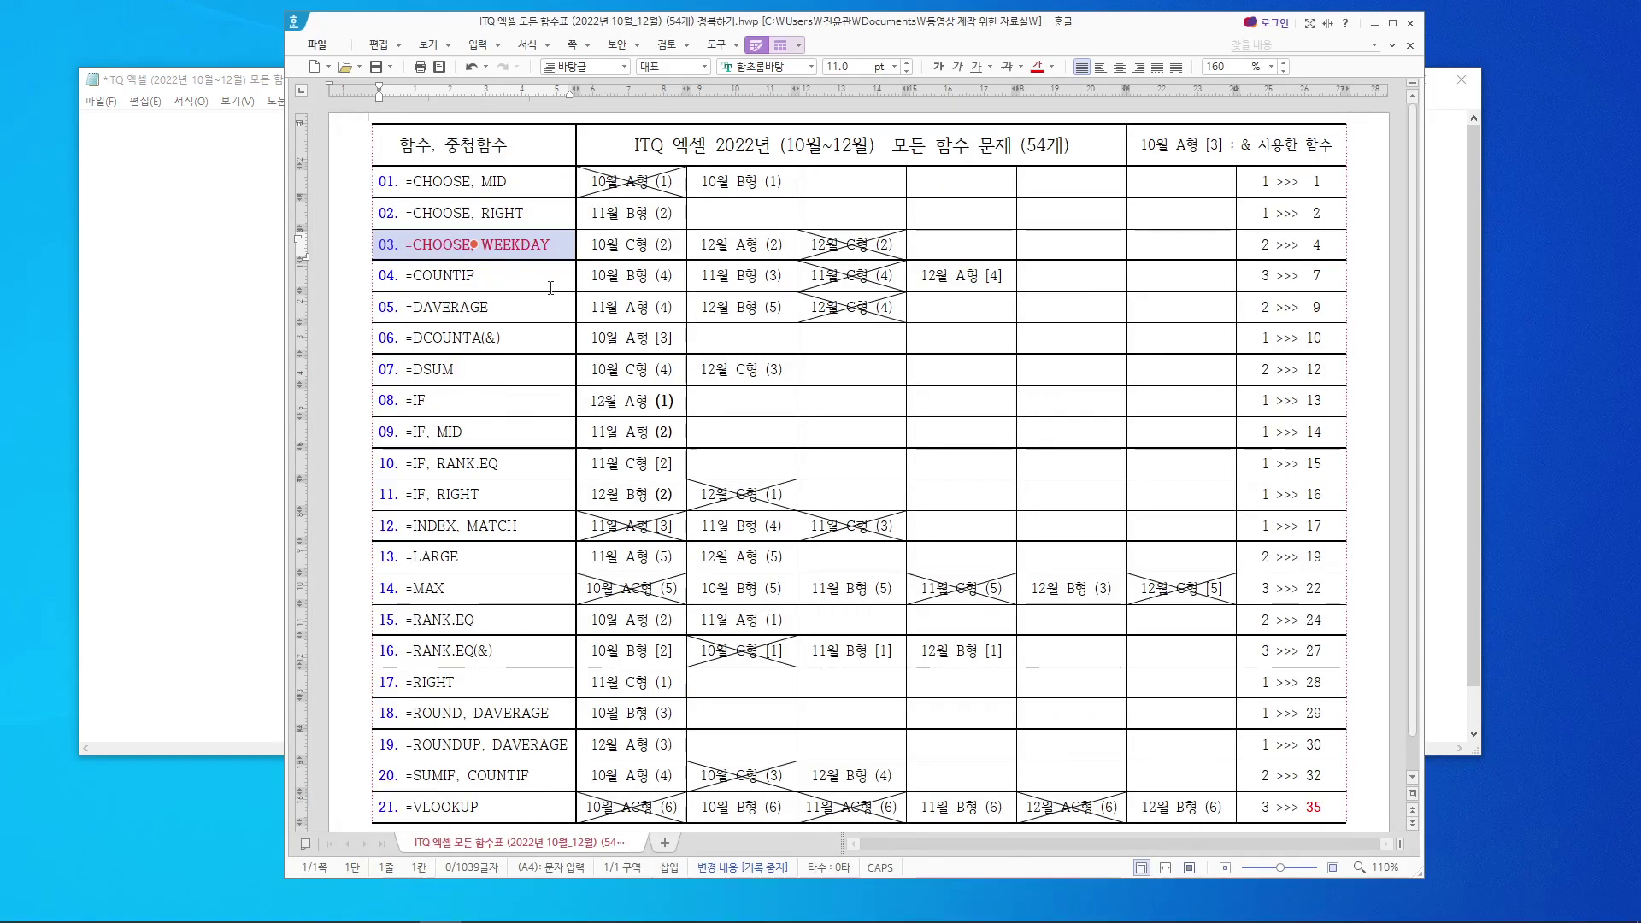
# Step: Minimize the function list document, bring up the exam PDF GE10-08C-1-2.pdf and the 20221003 workbook in Excel, and select cell J5
pyautogui.click(647, 251)
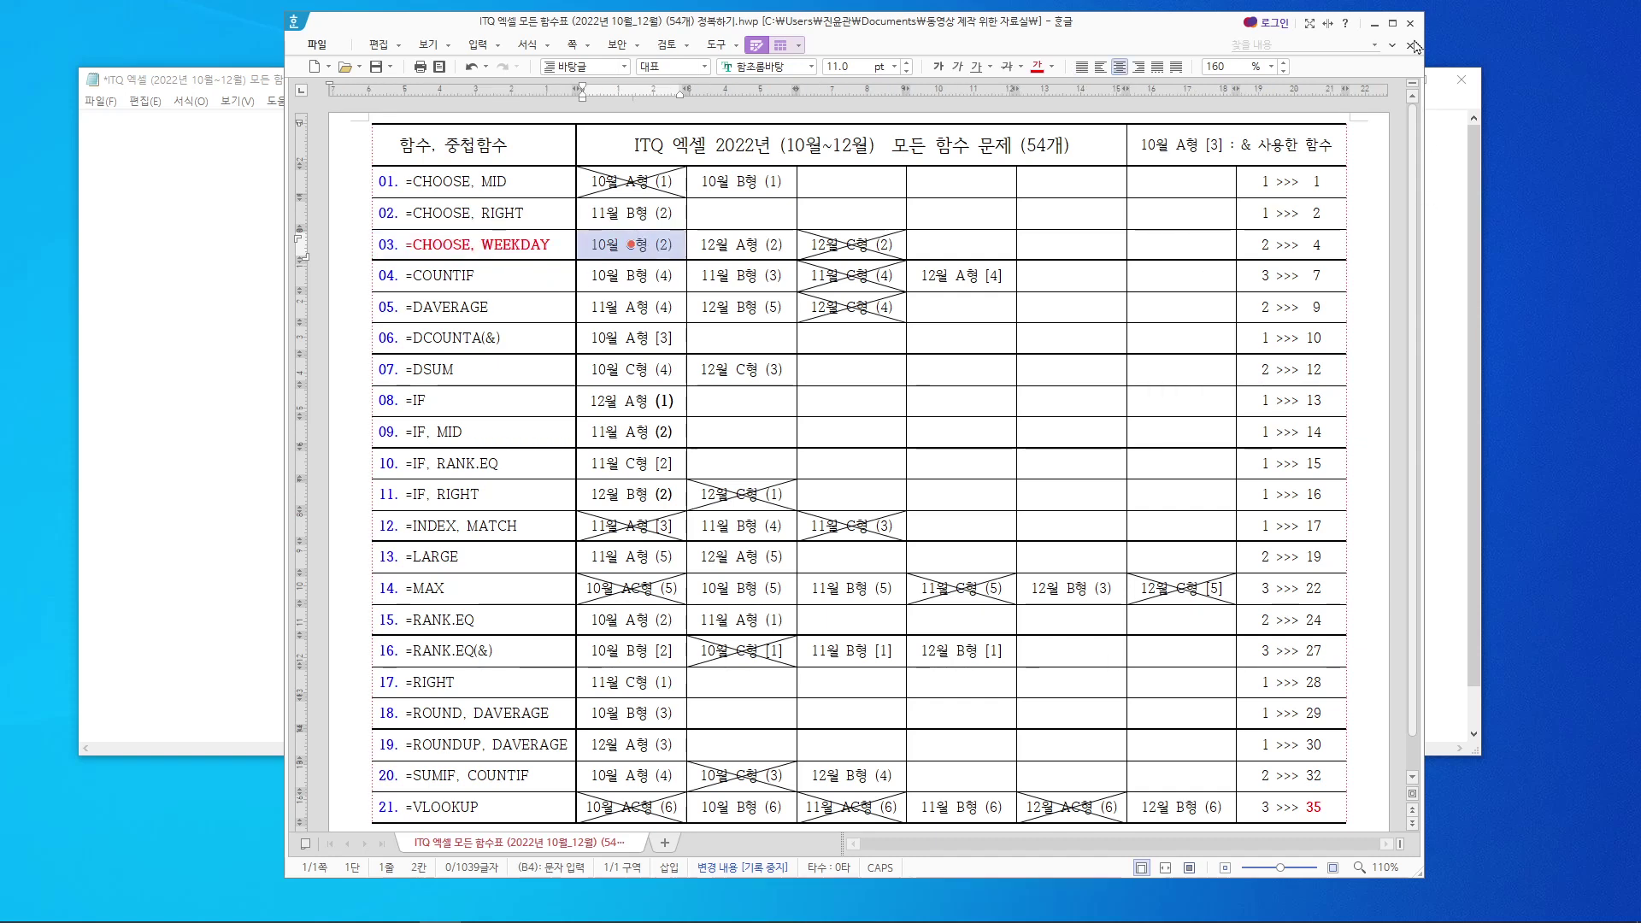
pyautogui.click(1372, 25)
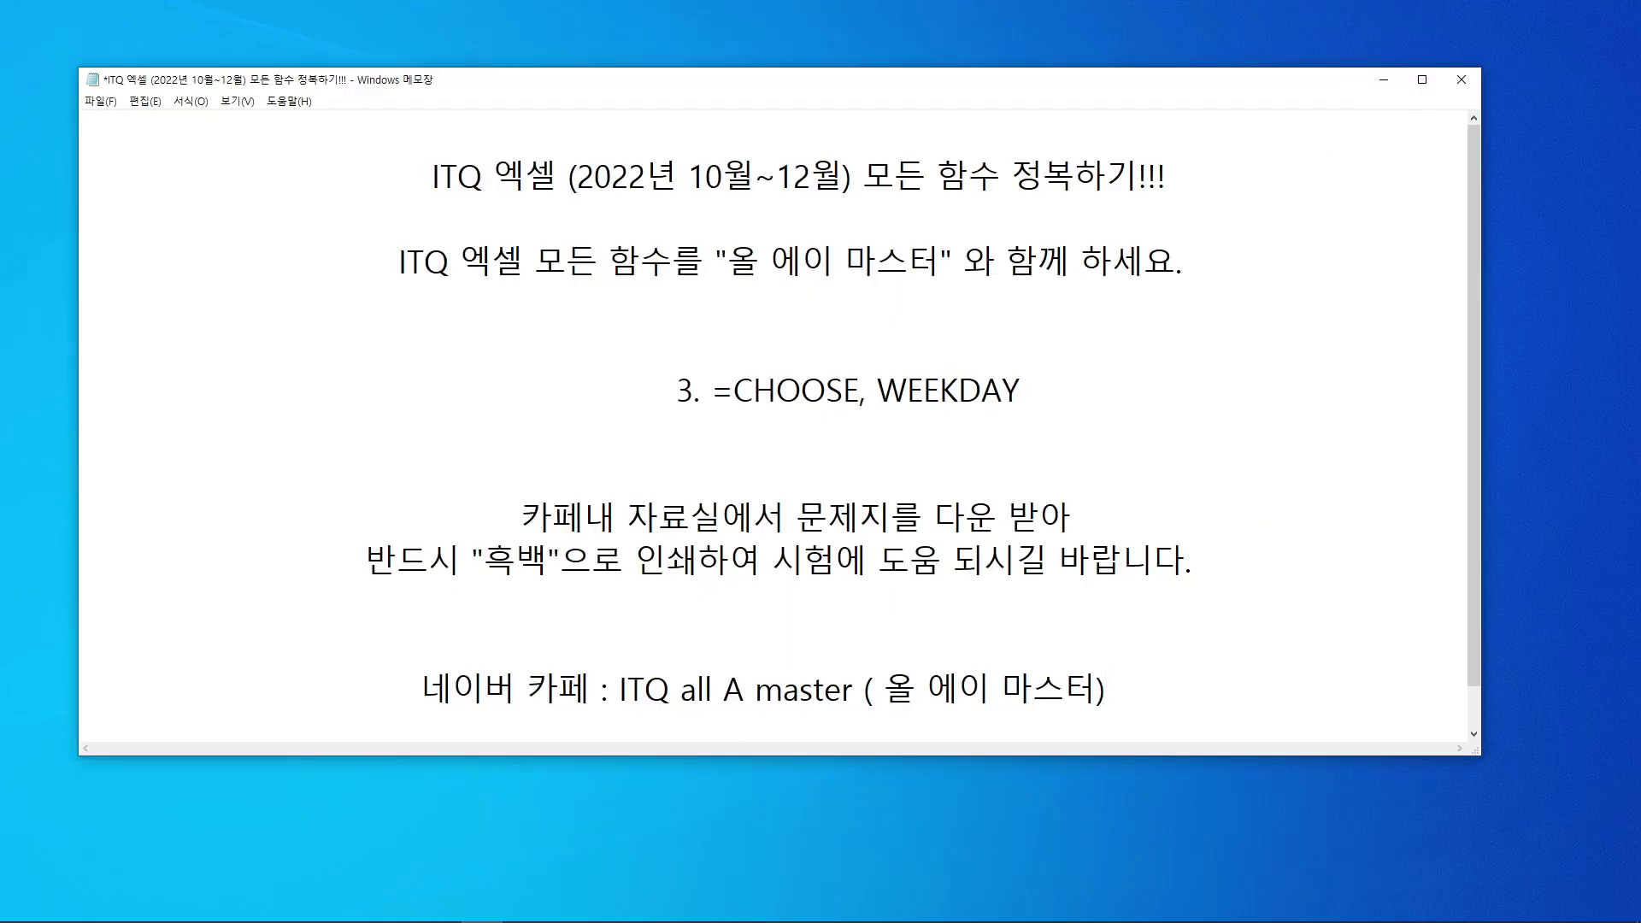
pyautogui.click(402, 917)
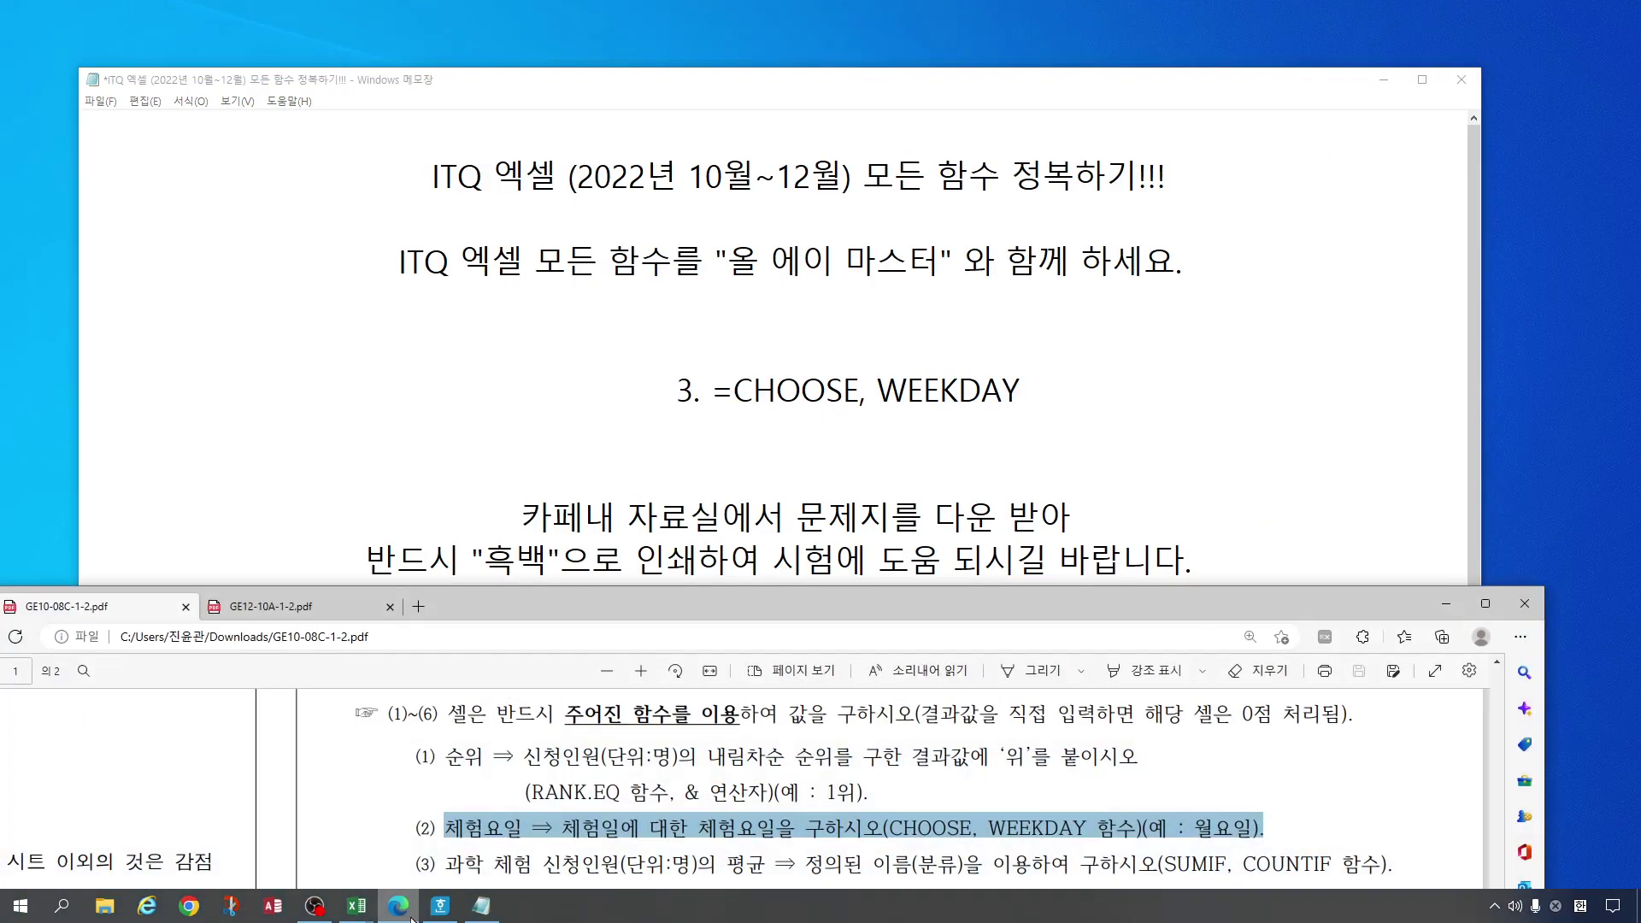
pyautogui.click(356, 907)
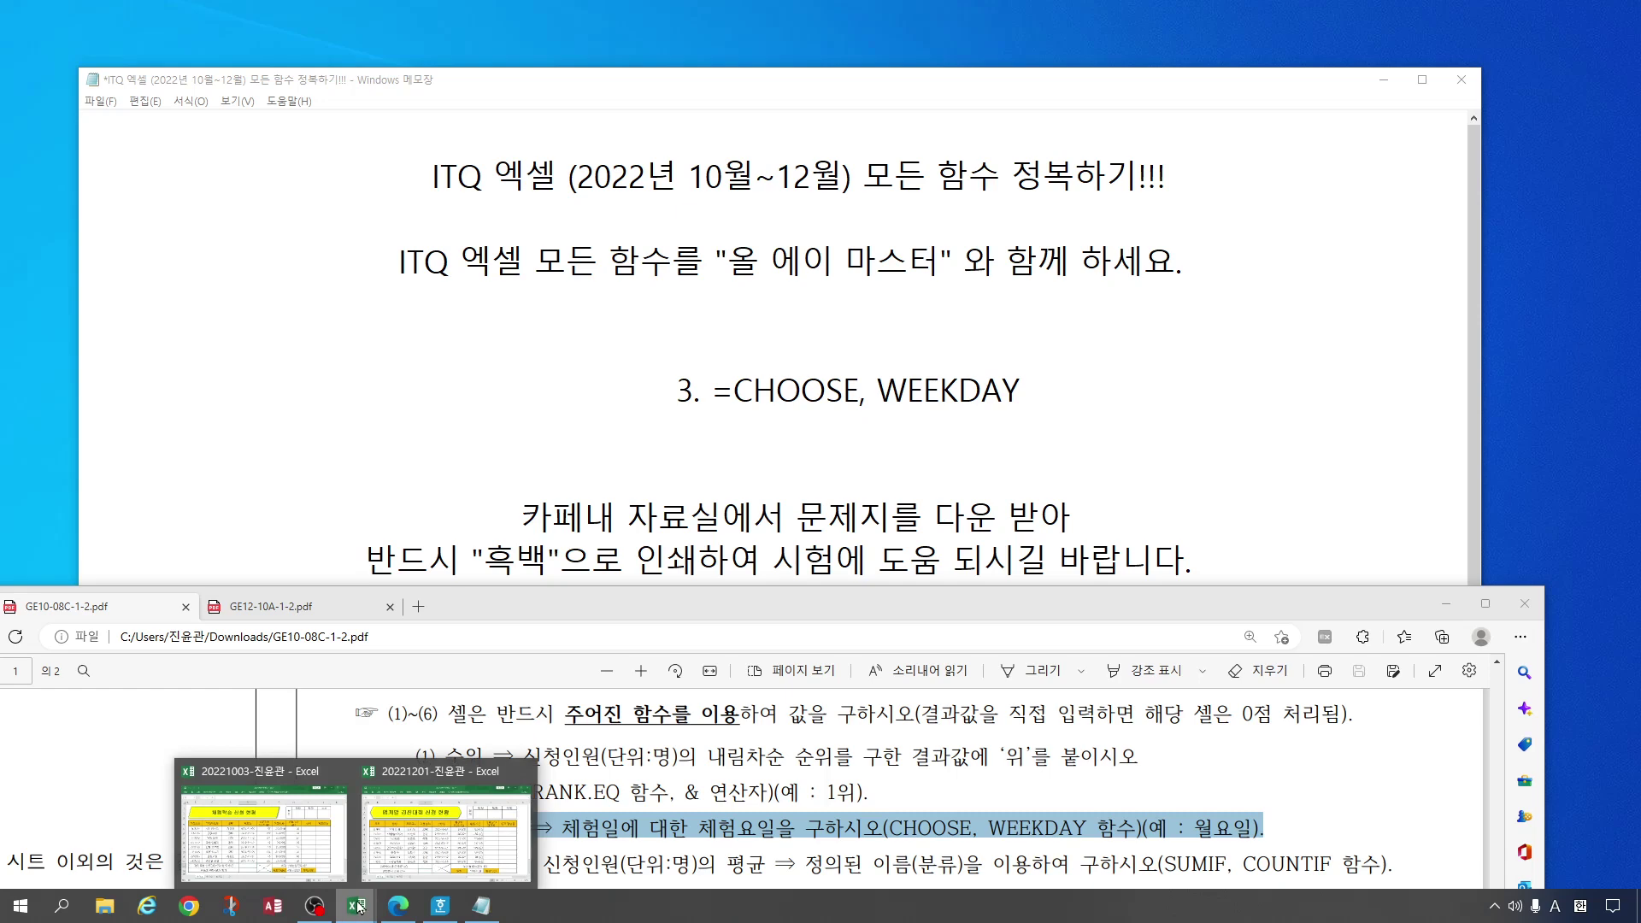
pyautogui.click(322, 844)
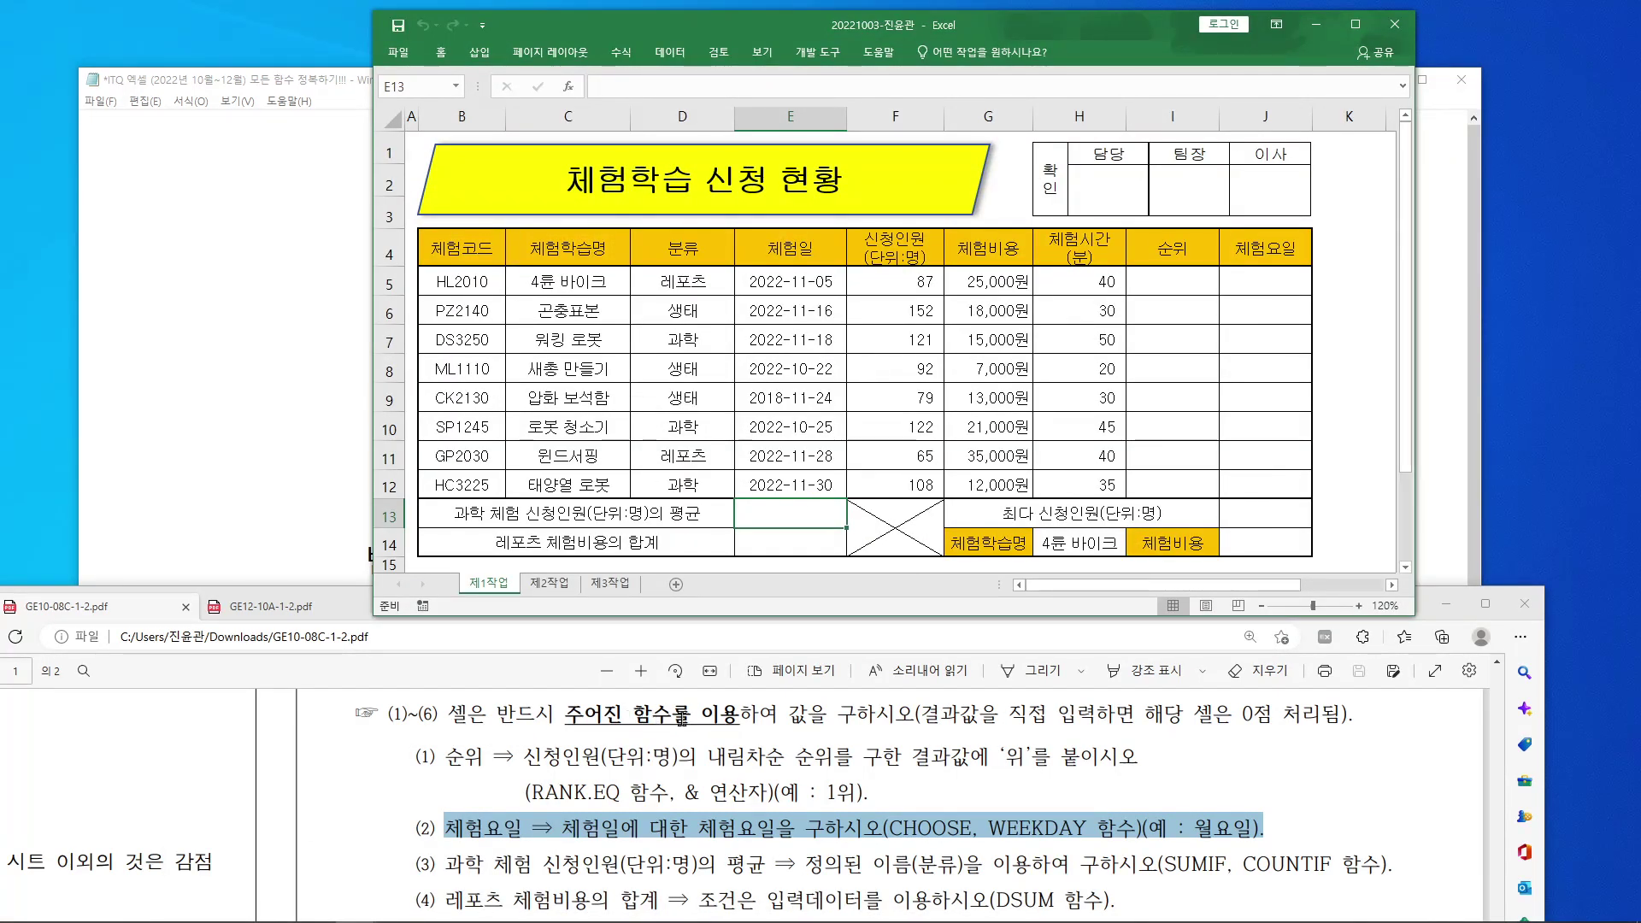
pyautogui.click(1307, 281)
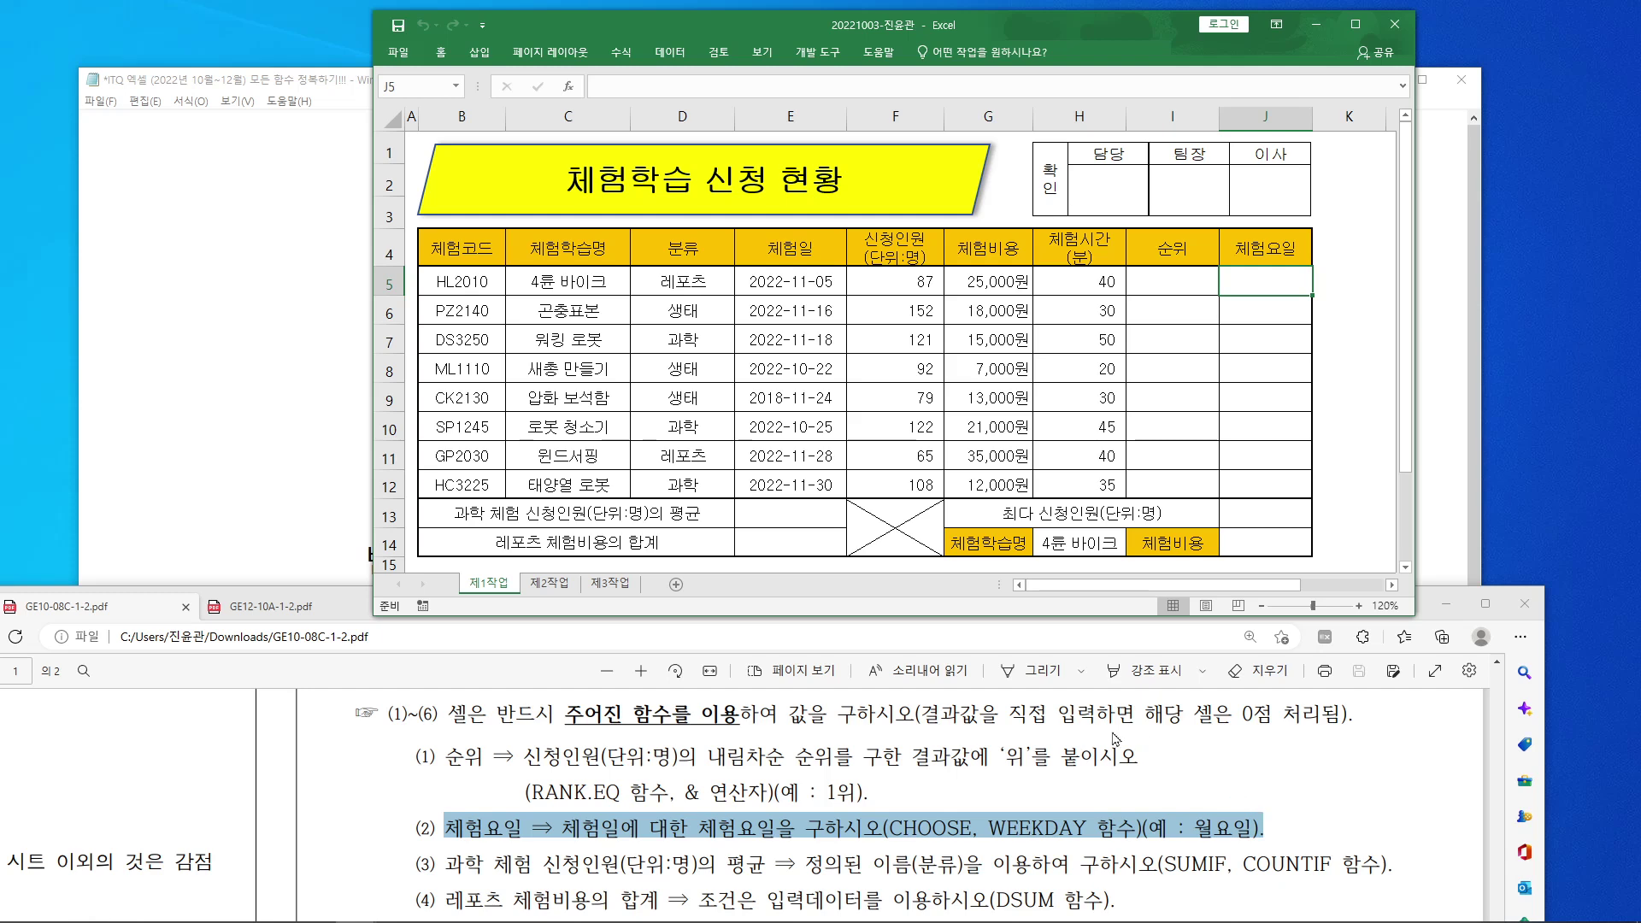
# Step: Switch to Notepad and replace all of its text with the syntax line "=CHOOSE(번호, 값1, 값2, ... )"
pyautogui.click(237, 166)
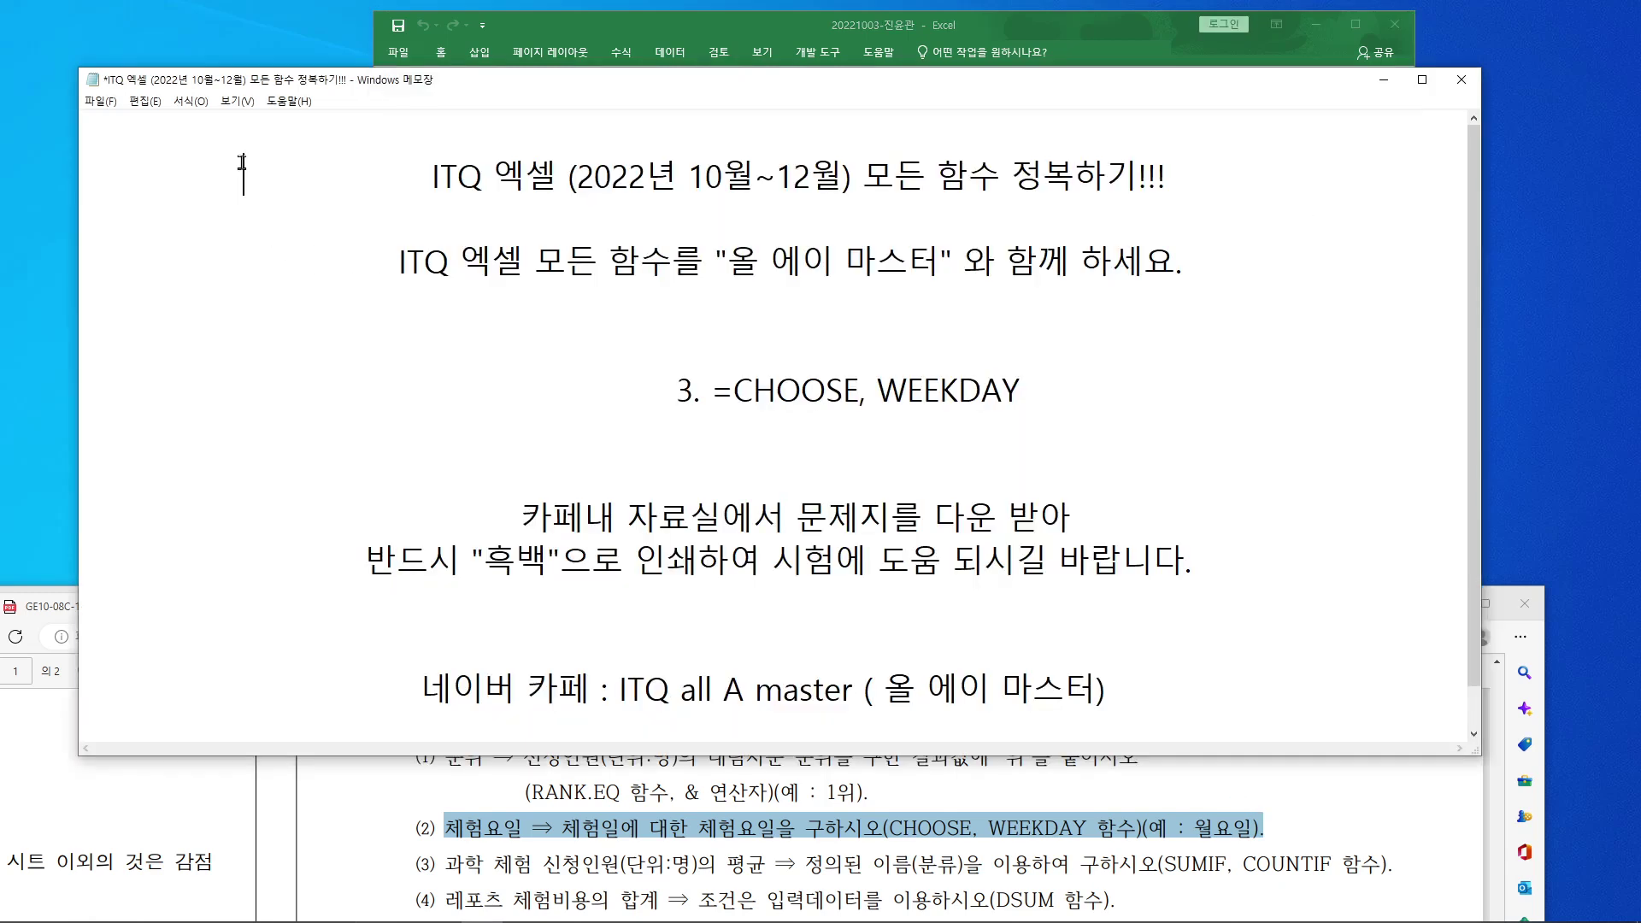
pyautogui.moveTo(87, 124); pyautogui.dragTo(1044, 729)
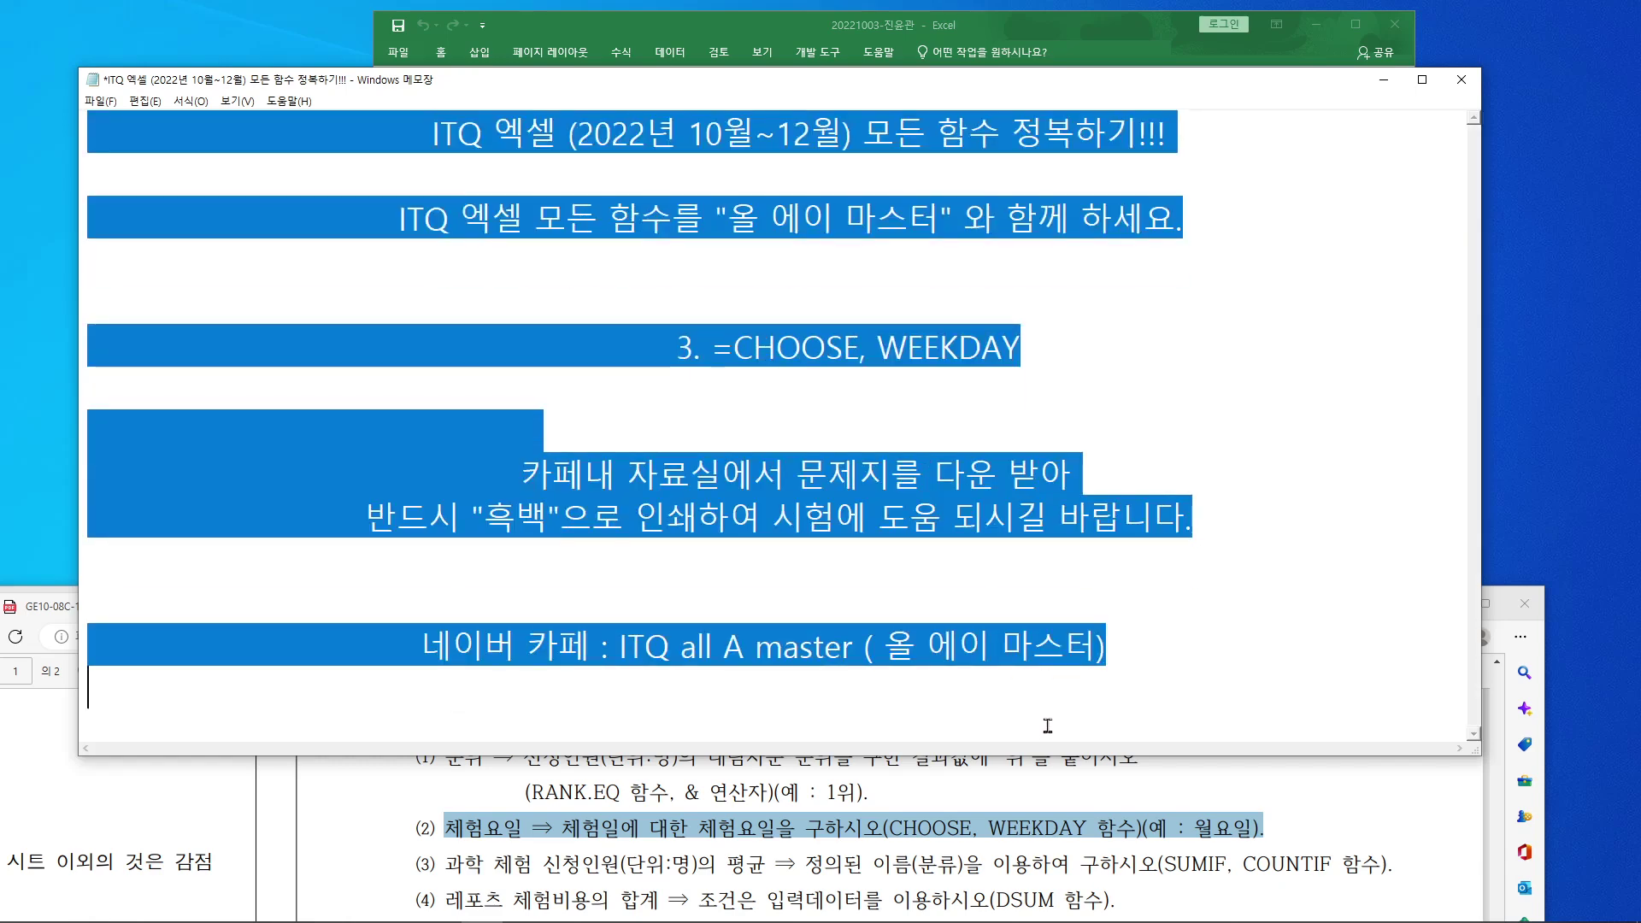
pyautogui.press('Delete')
pyautogui.write('=')
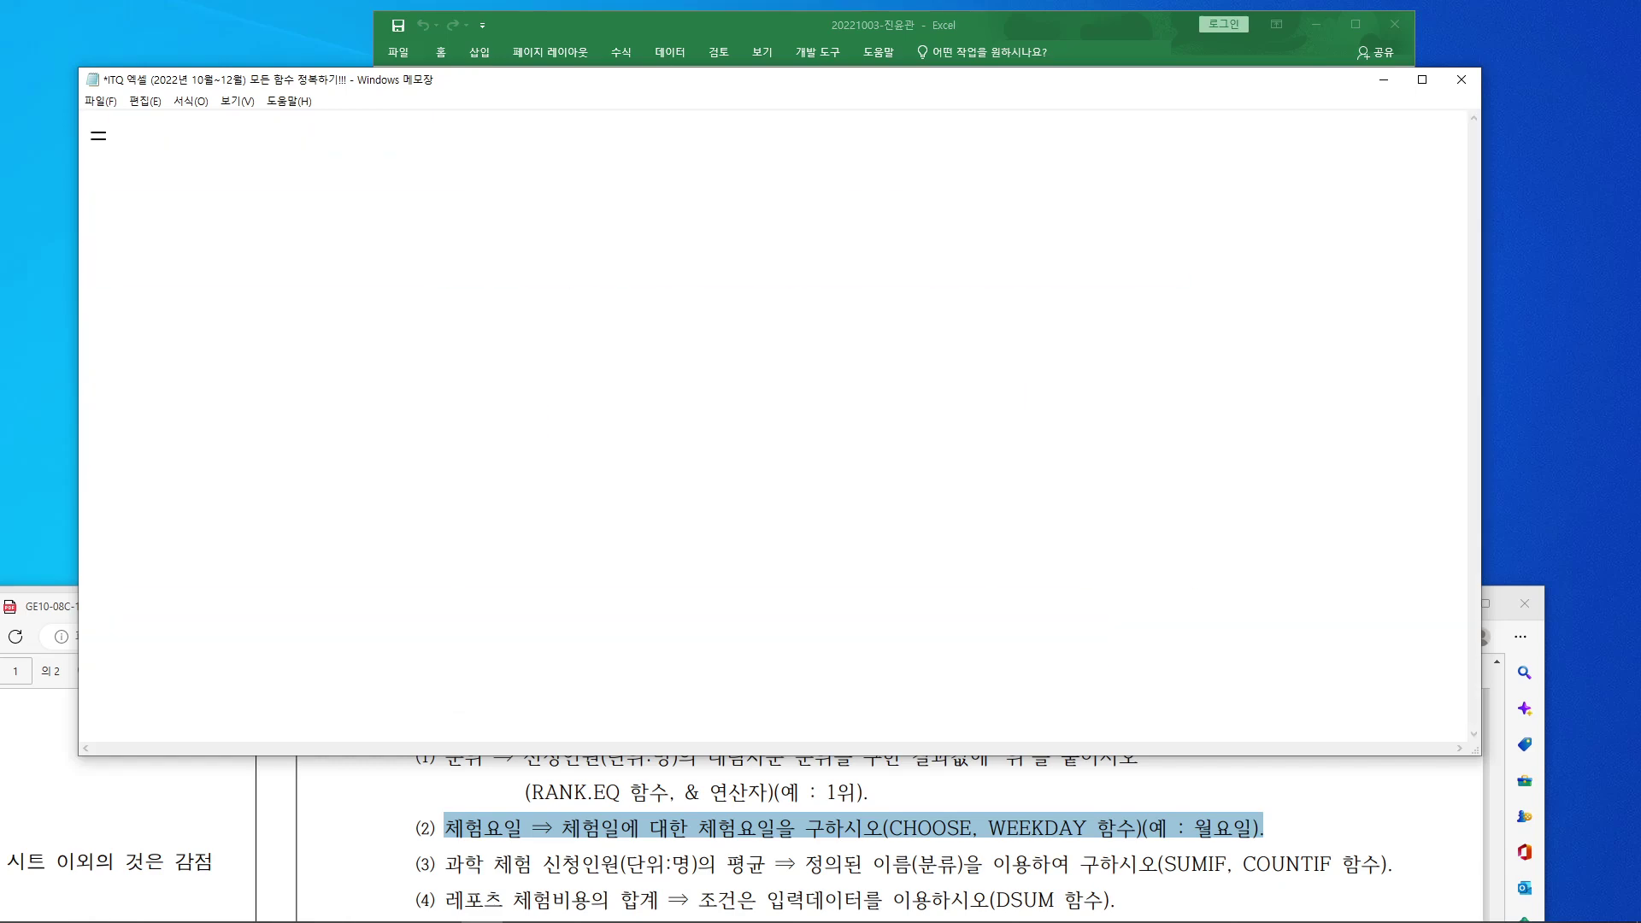
pyautogui.write('CHOOSE(')
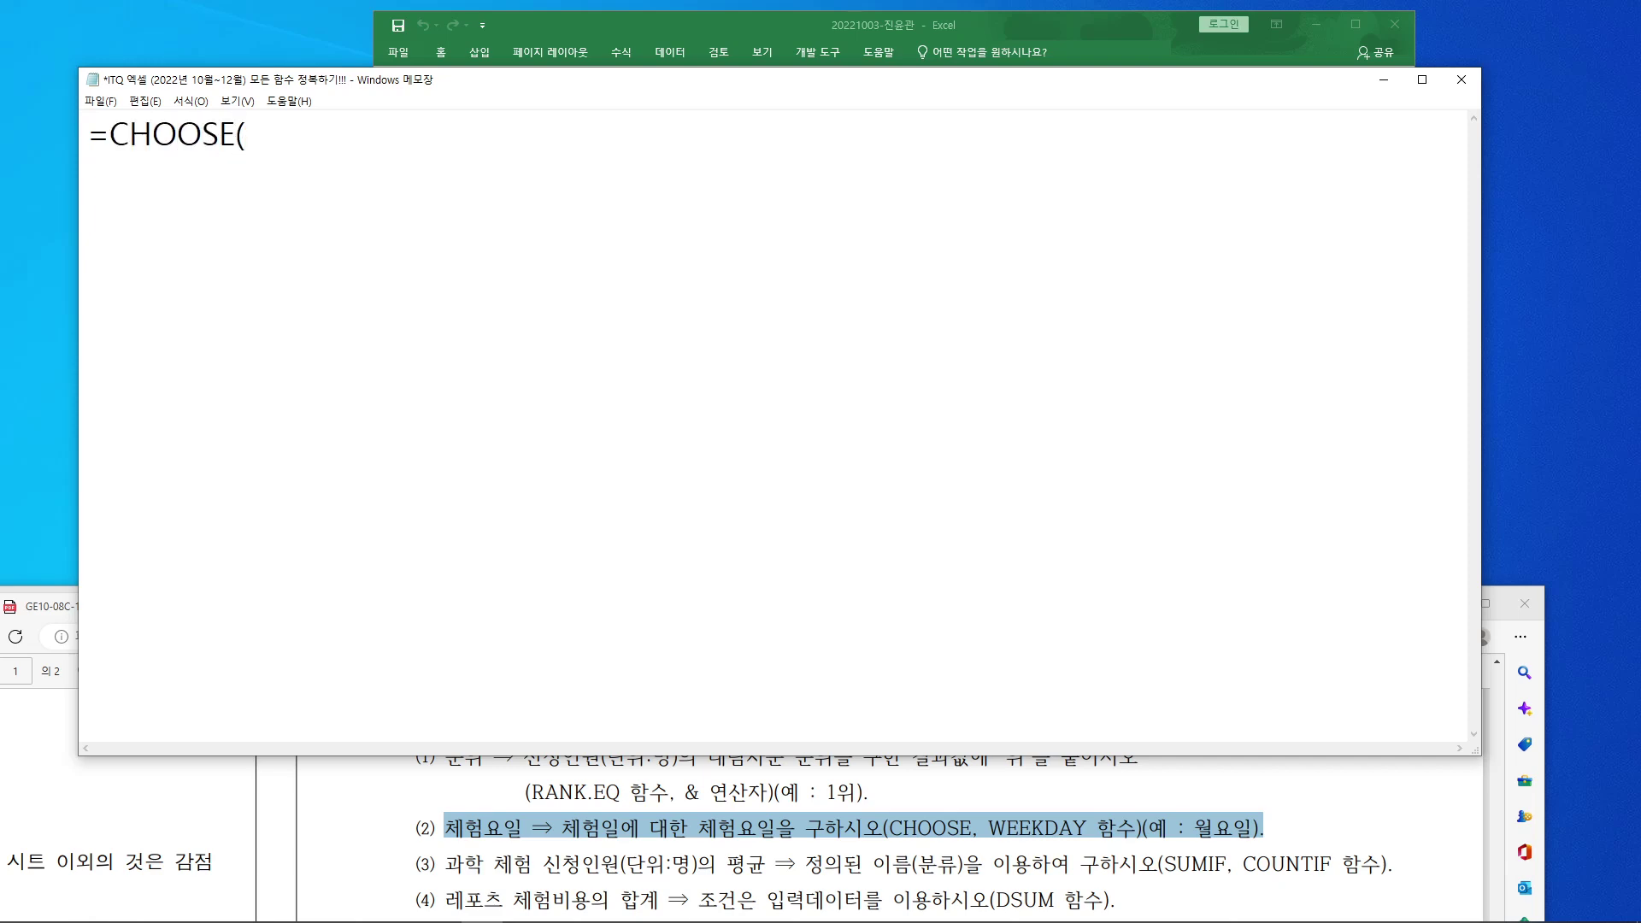
pyautogui.write('번호, 값')
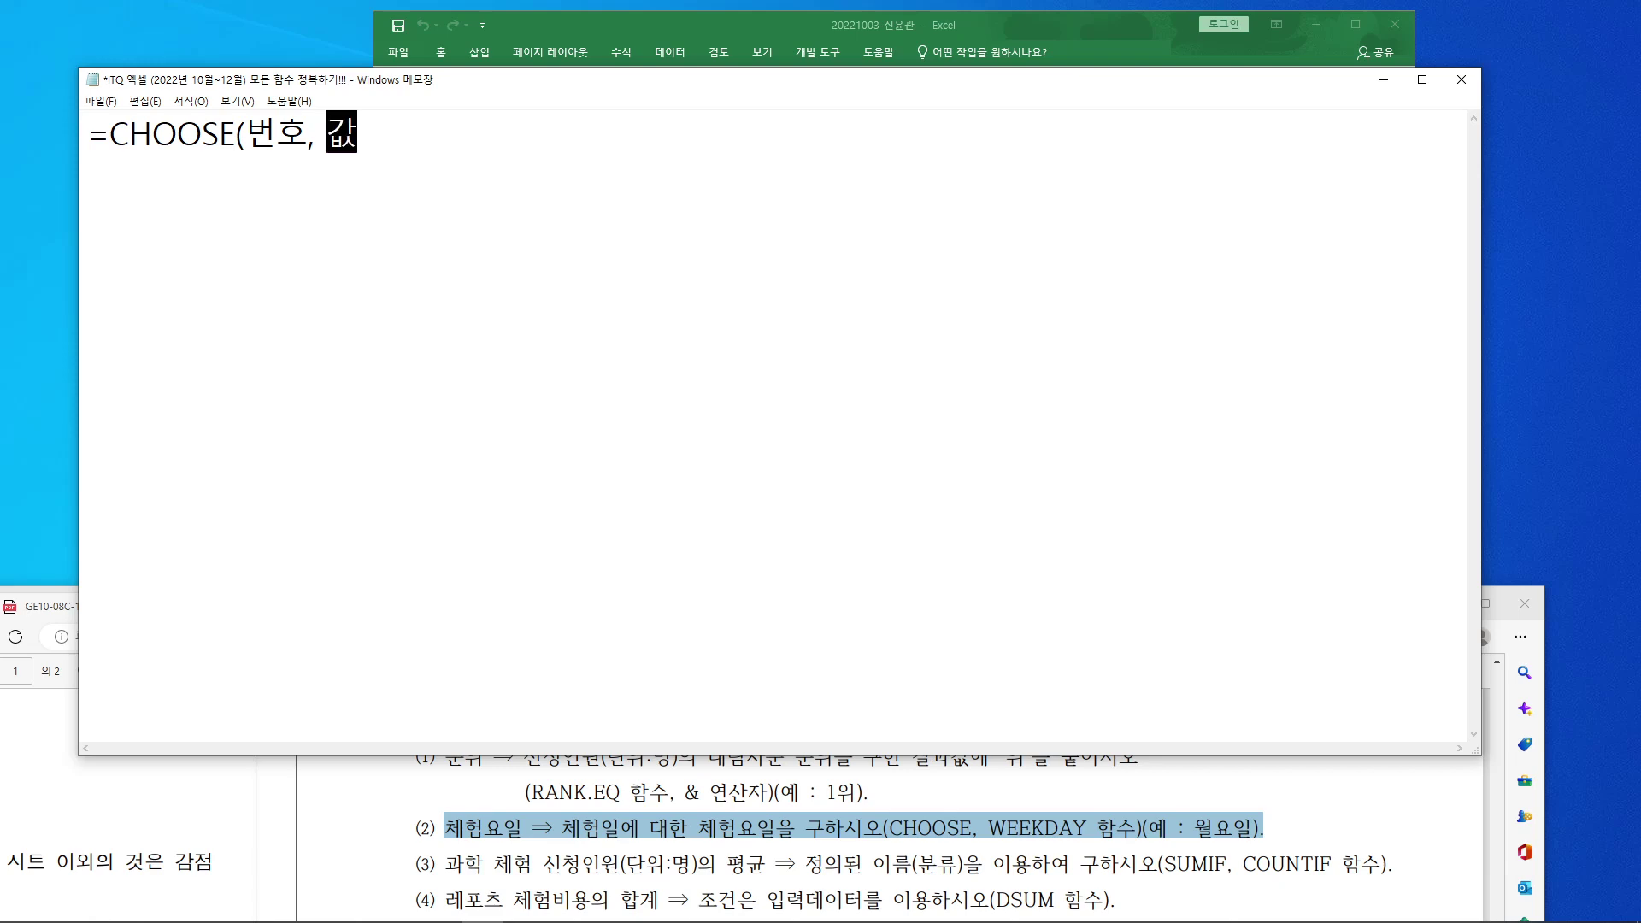
pyautogui.write('1, ')
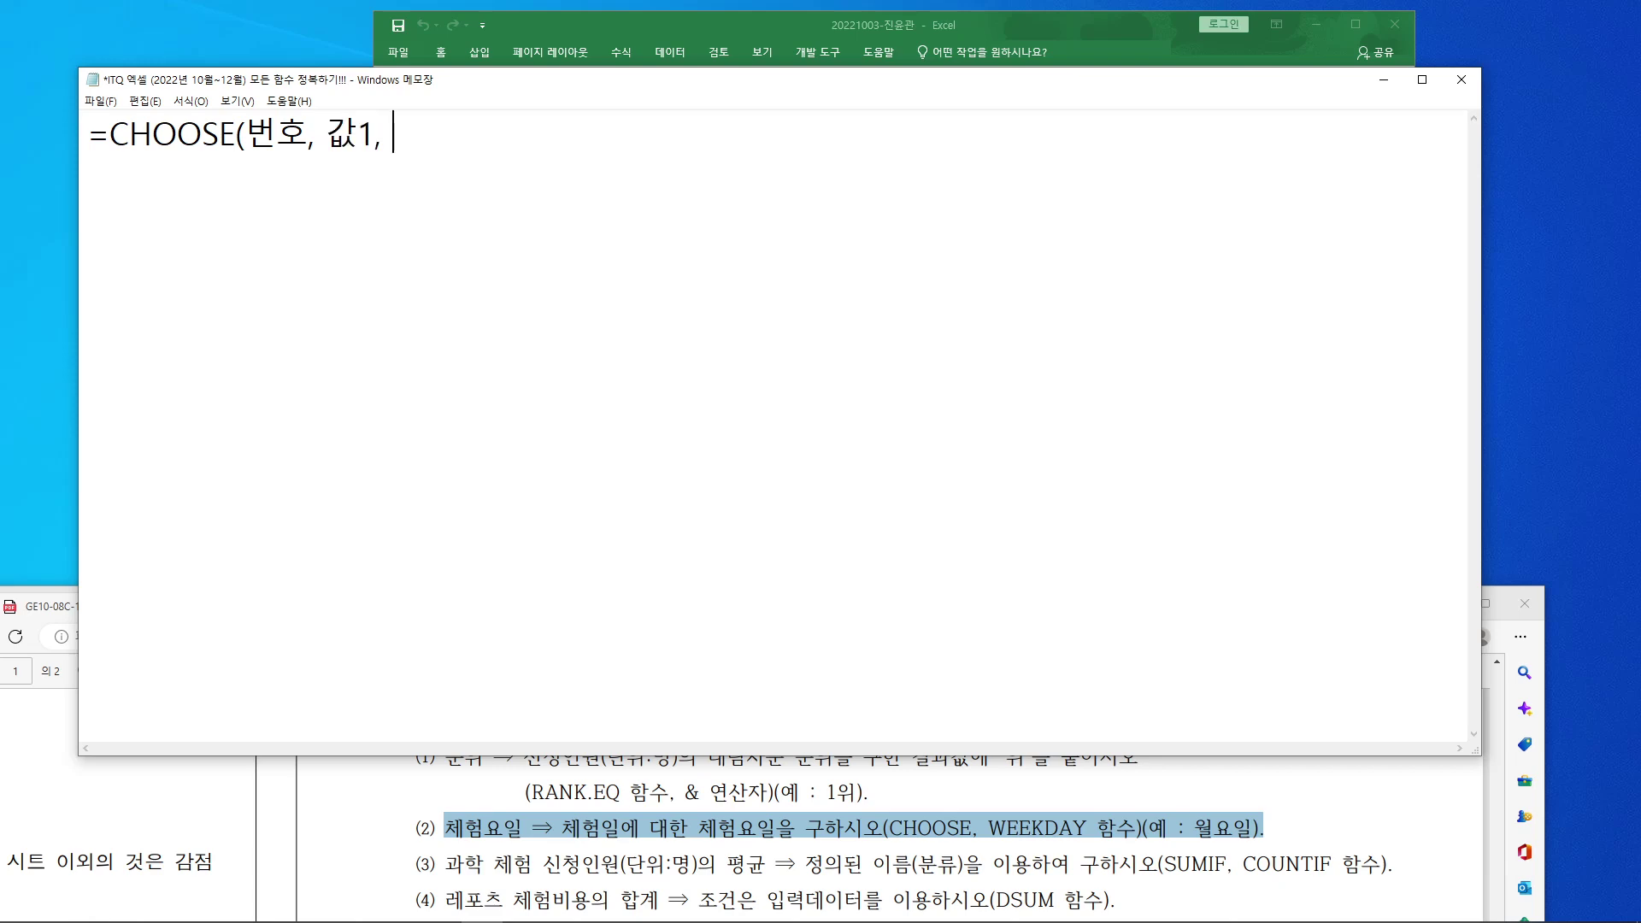
pyautogui.write('값2, ... )')
# Step: Add a second syntax line reading "=WEEKDAY(날짜, 2)" below the CHOOSE line
pyautogui.press('Return')
pyautogui.write('=ㅈ')
pyautogui.press('BackSpace')
pyautogui.write('WEEK')
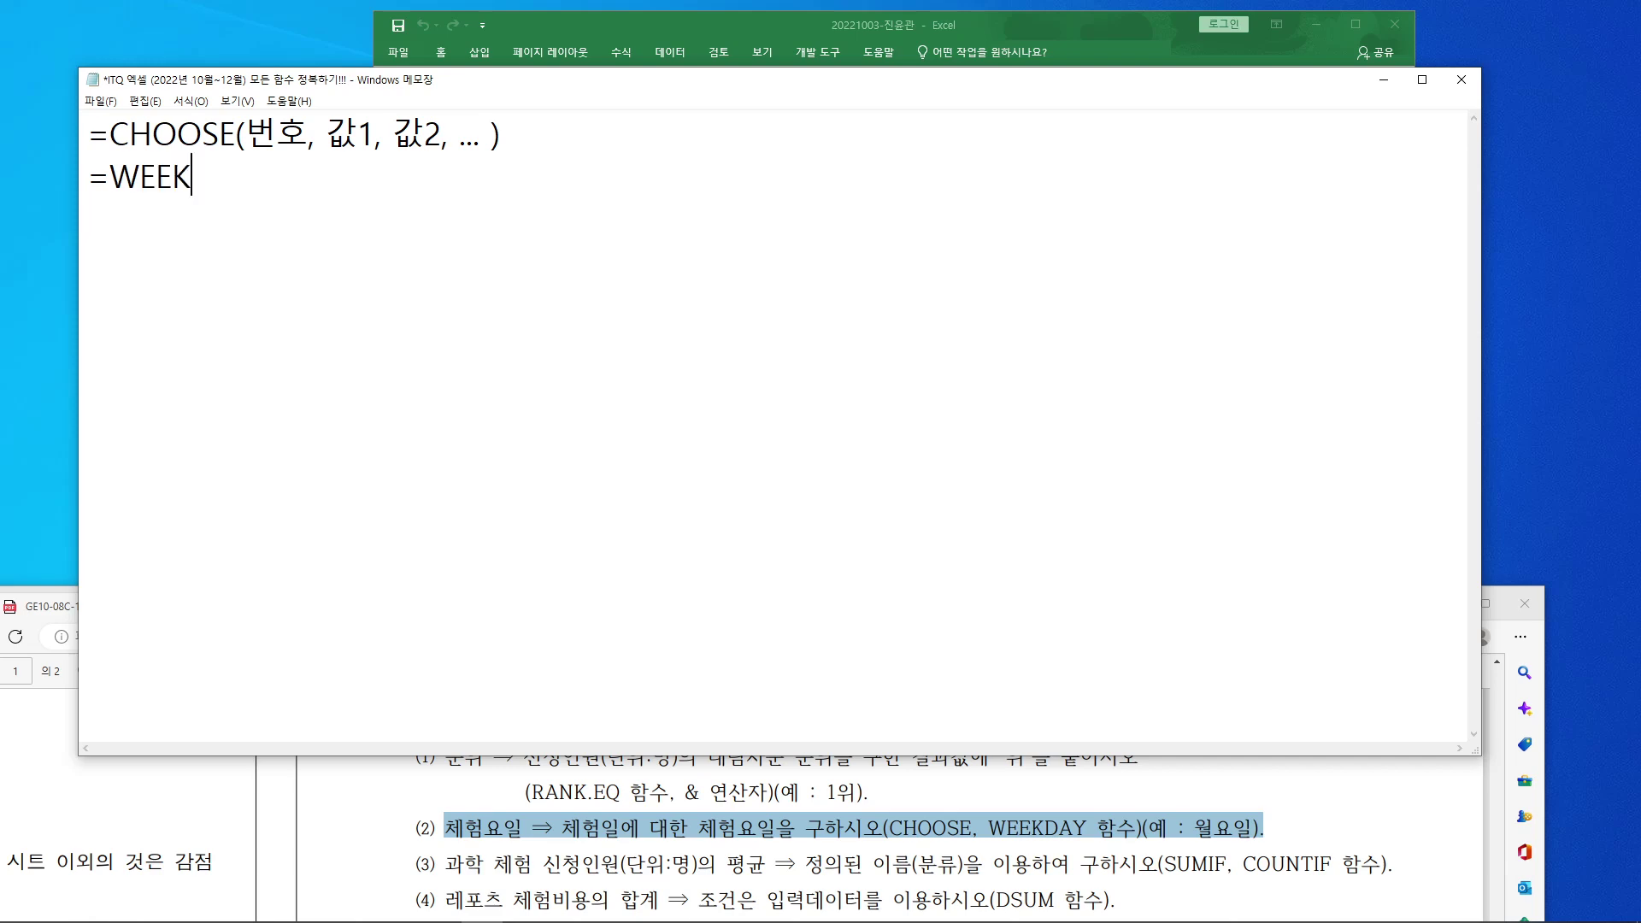
pyautogui.write('DAY(날짜, ')
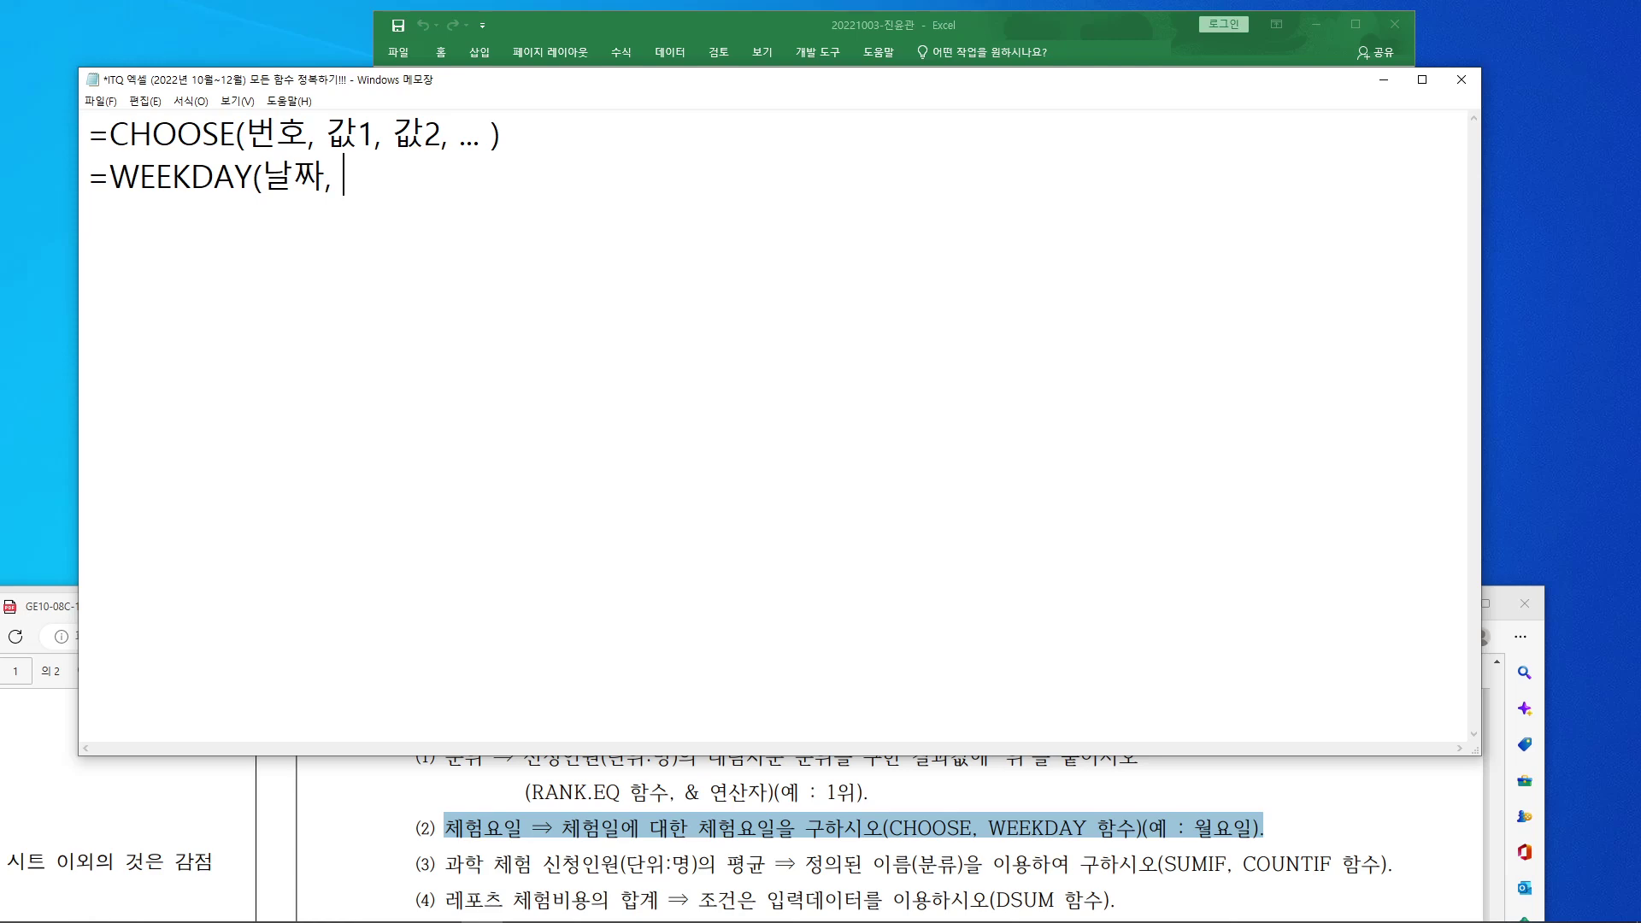
pyautogui.write('2)')
# Step: Shrink the Notepad window to fit its two lines and place it below the worksheet, uncovering the table
pyautogui.moveTo(1423, 758); pyautogui.dragTo(1352, 236)
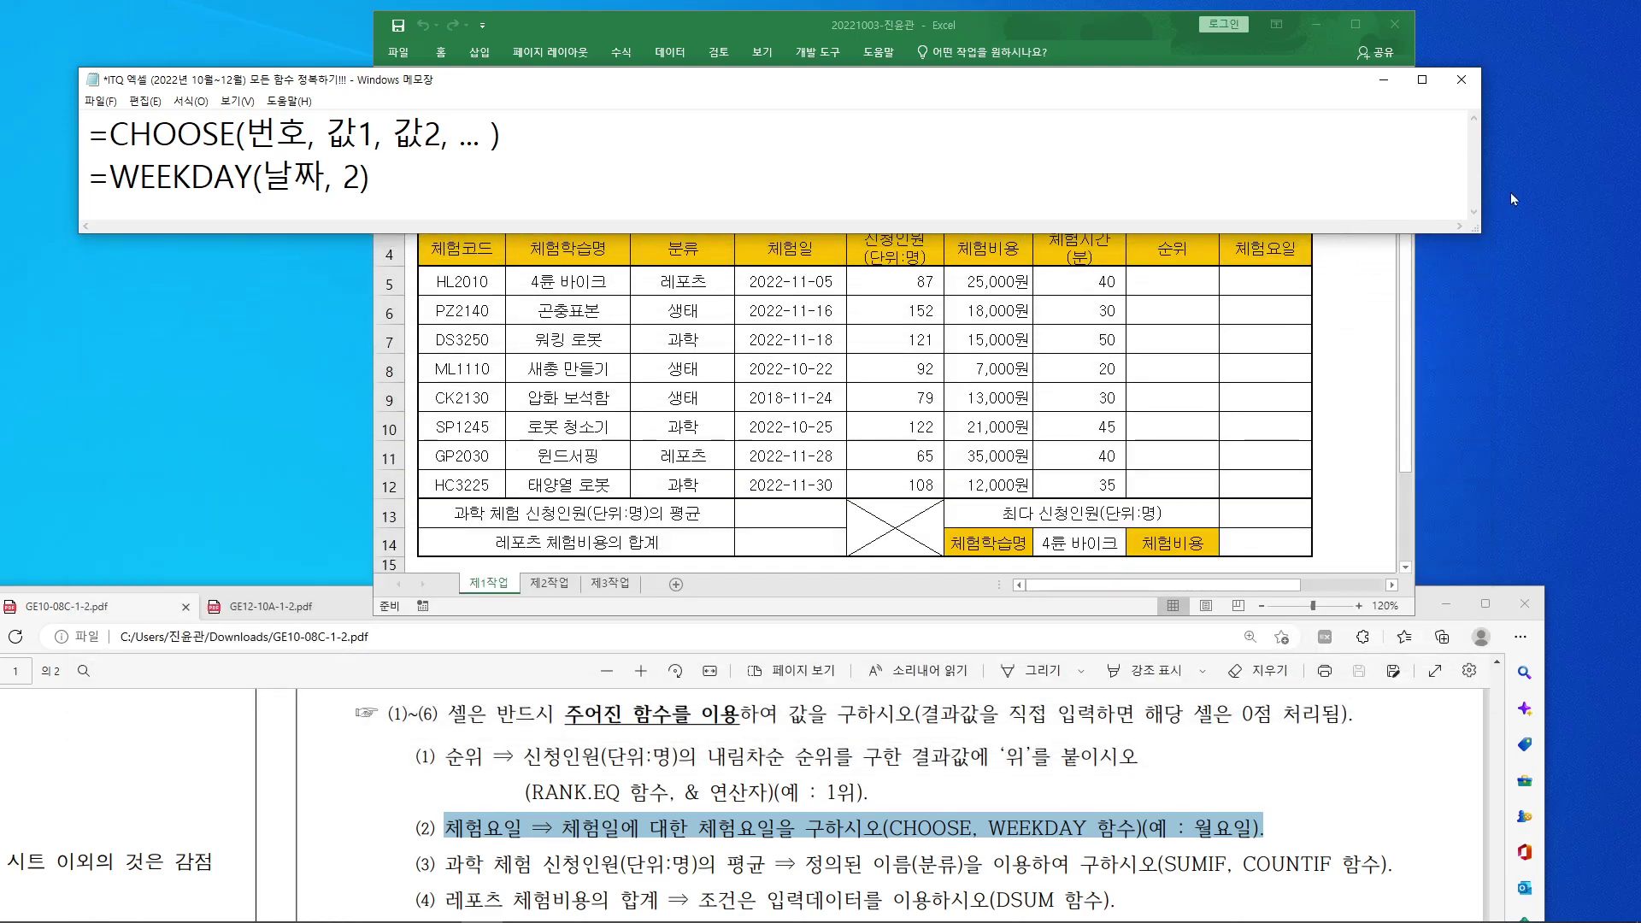
pyautogui.moveTo(1481, 136); pyautogui.dragTo(518, 135)
pyautogui.moveTo(381, 79); pyautogui.dragTo(329, 641)
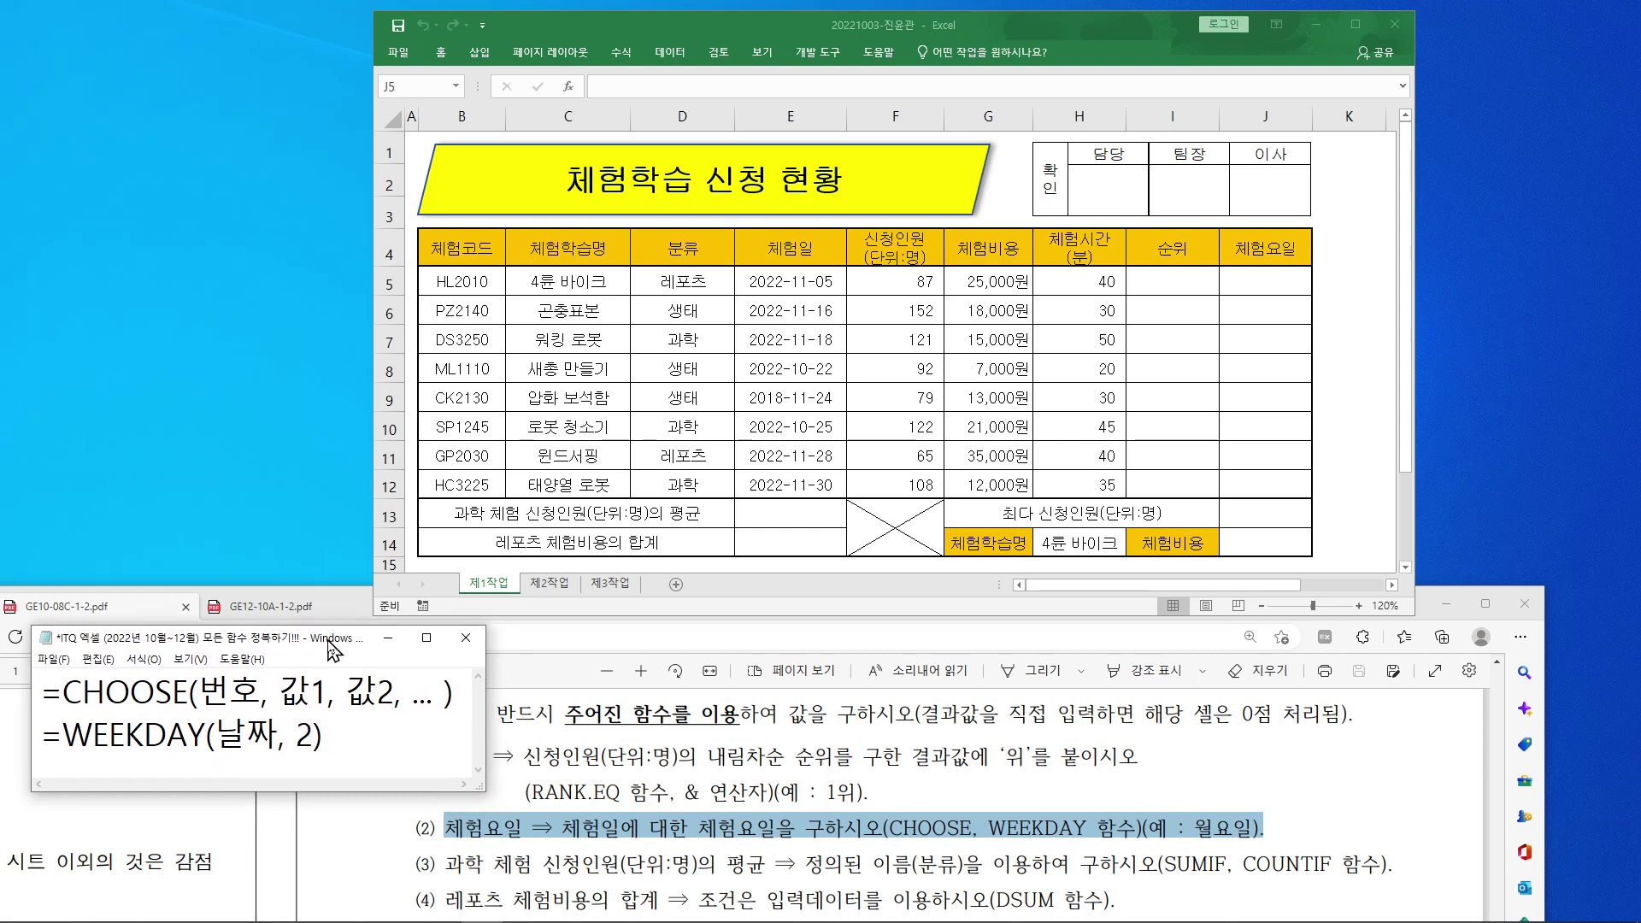
# Step: In cell J5 of the Excel sheet, start a WEEKDAY formula, open its function arguments, and set Serial_number to E5
pyautogui.click(1280, 280)
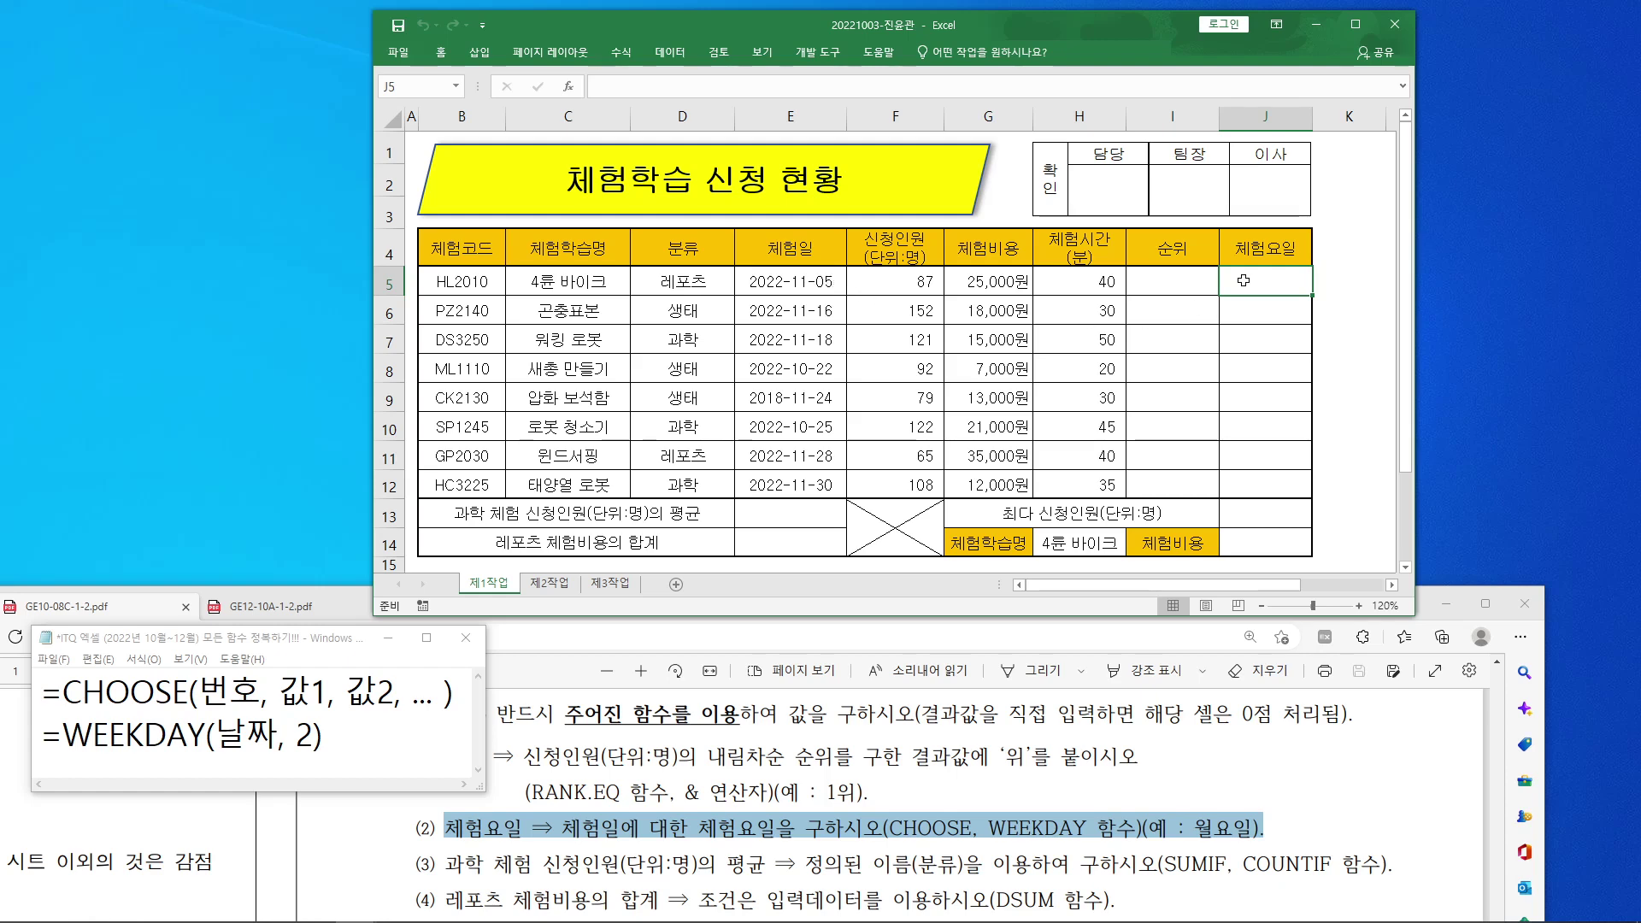
pyautogui.click(596, 86)
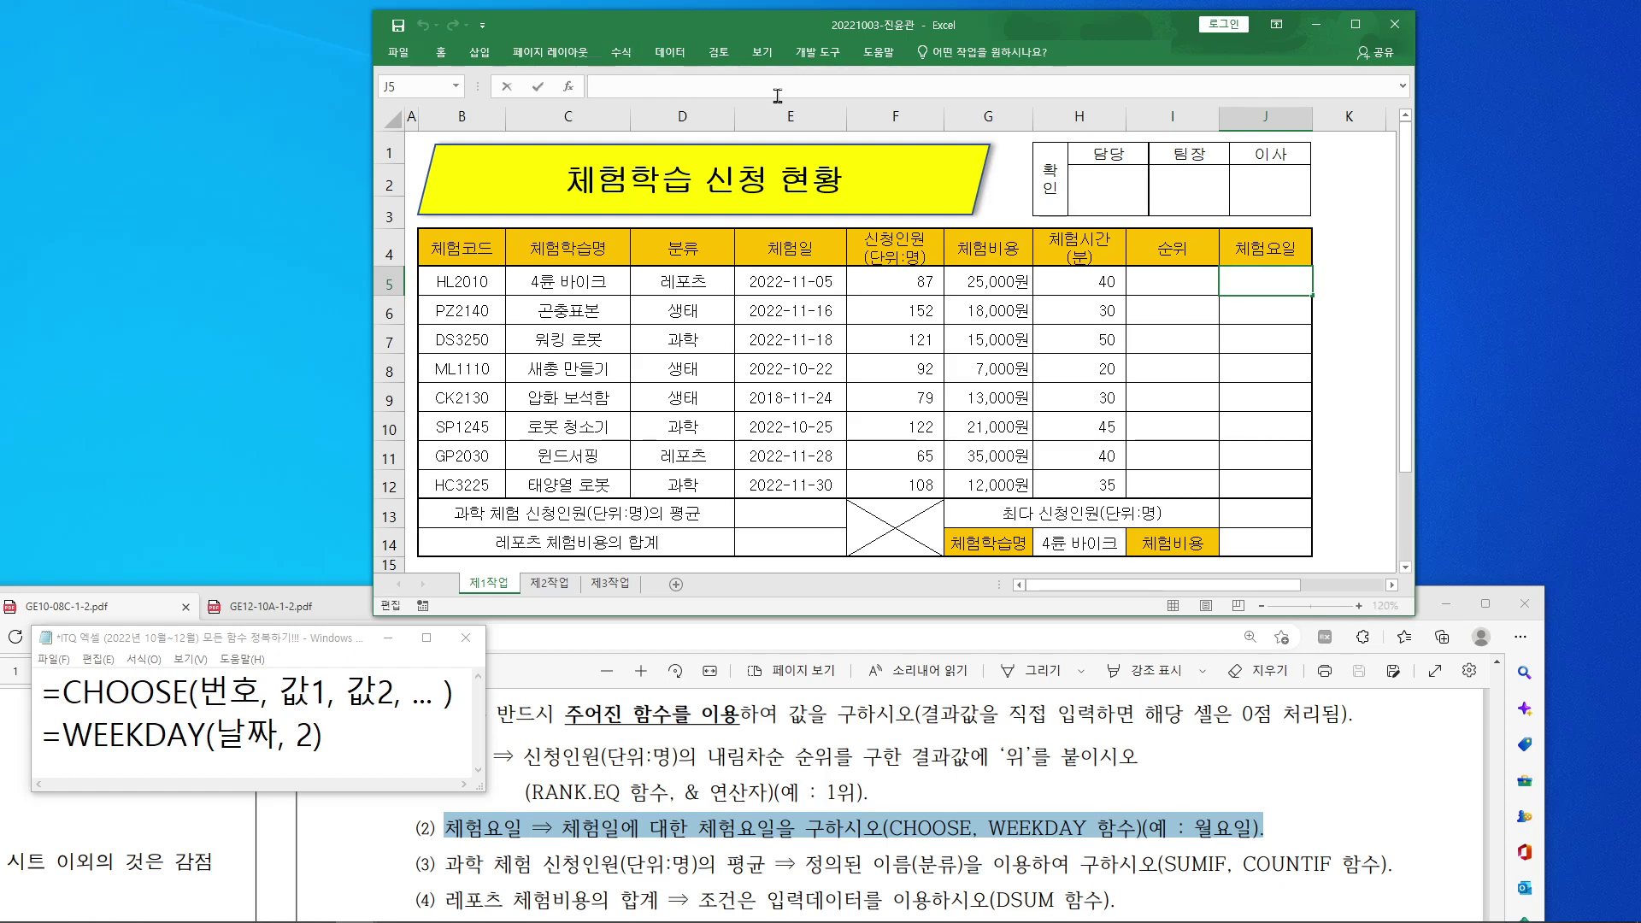
pyautogui.write('=w')
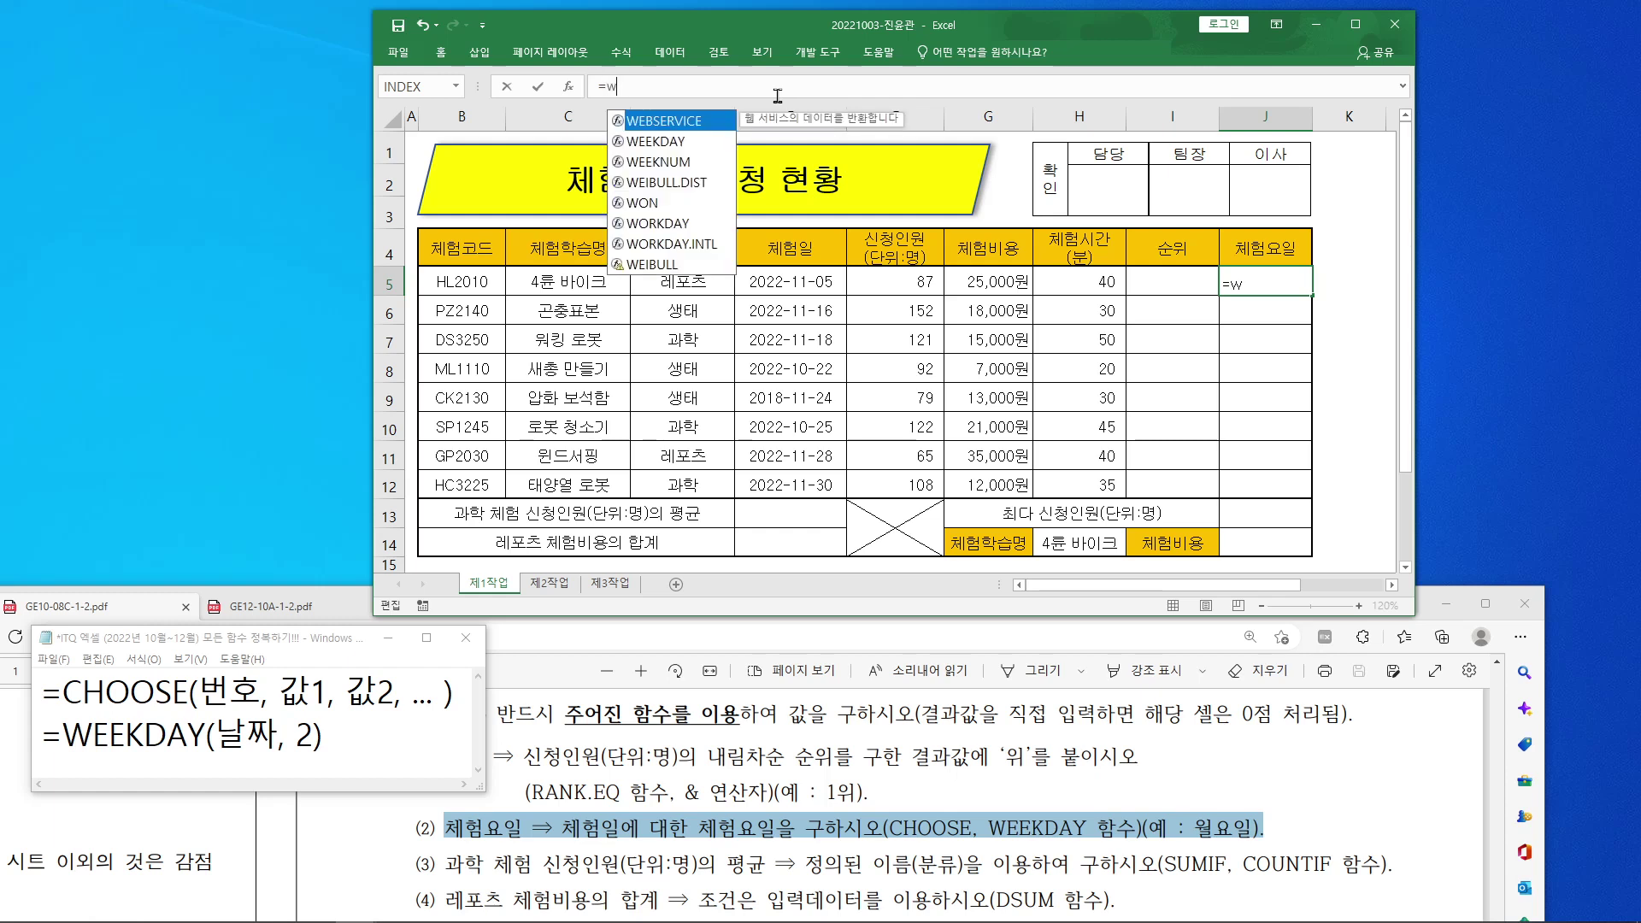
pyautogui.write('eekd')
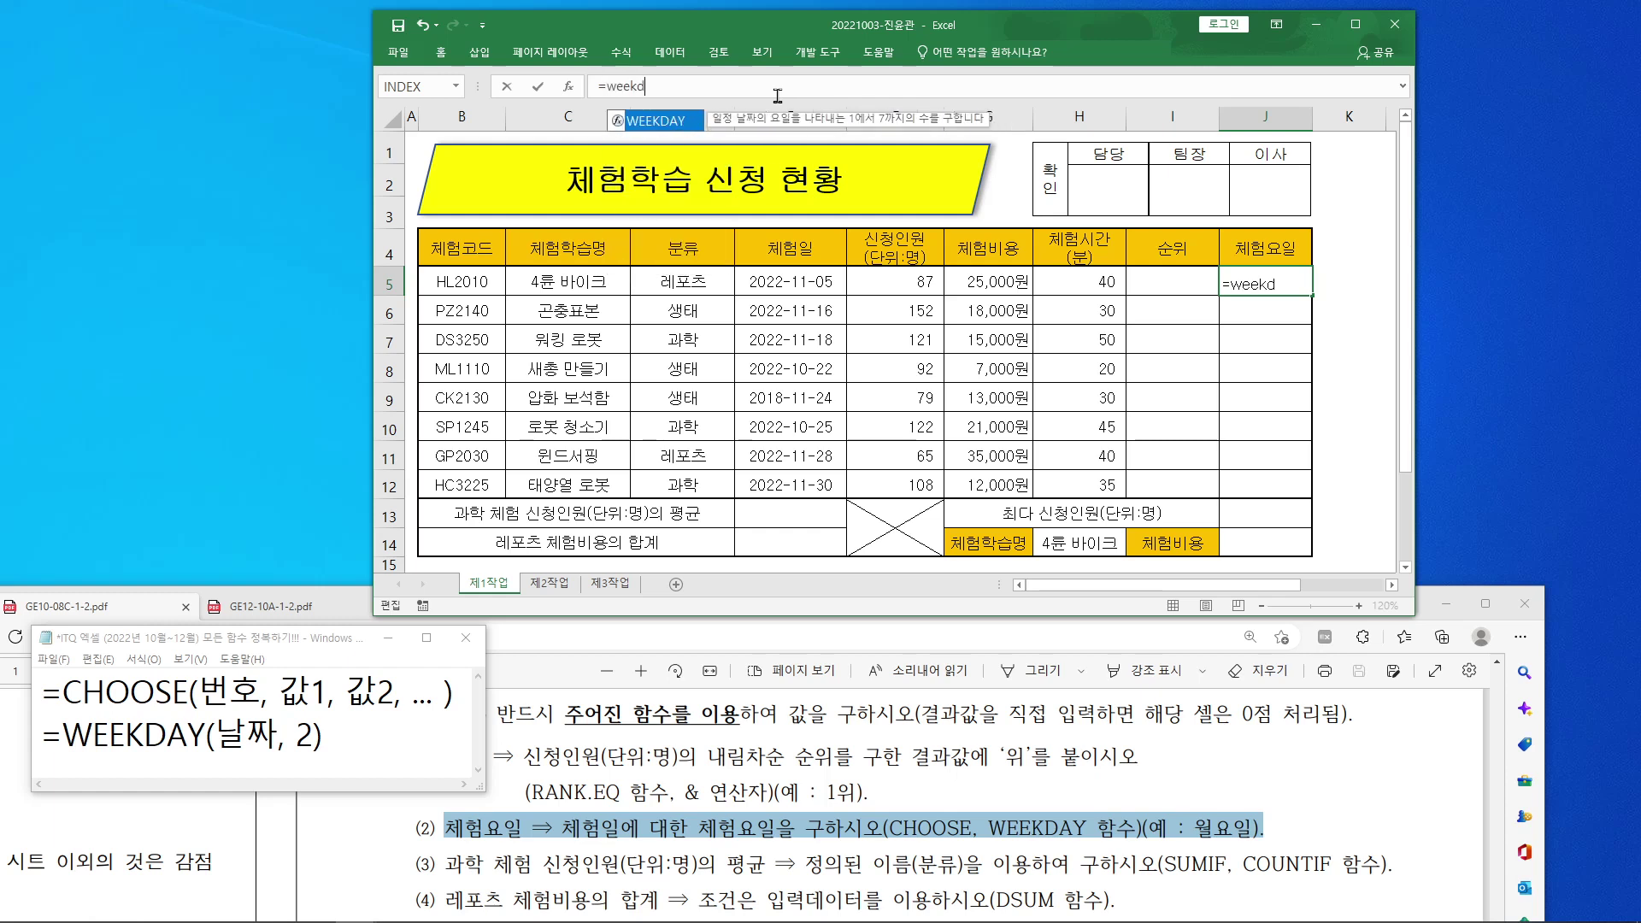
pyautogui.write('ay(')
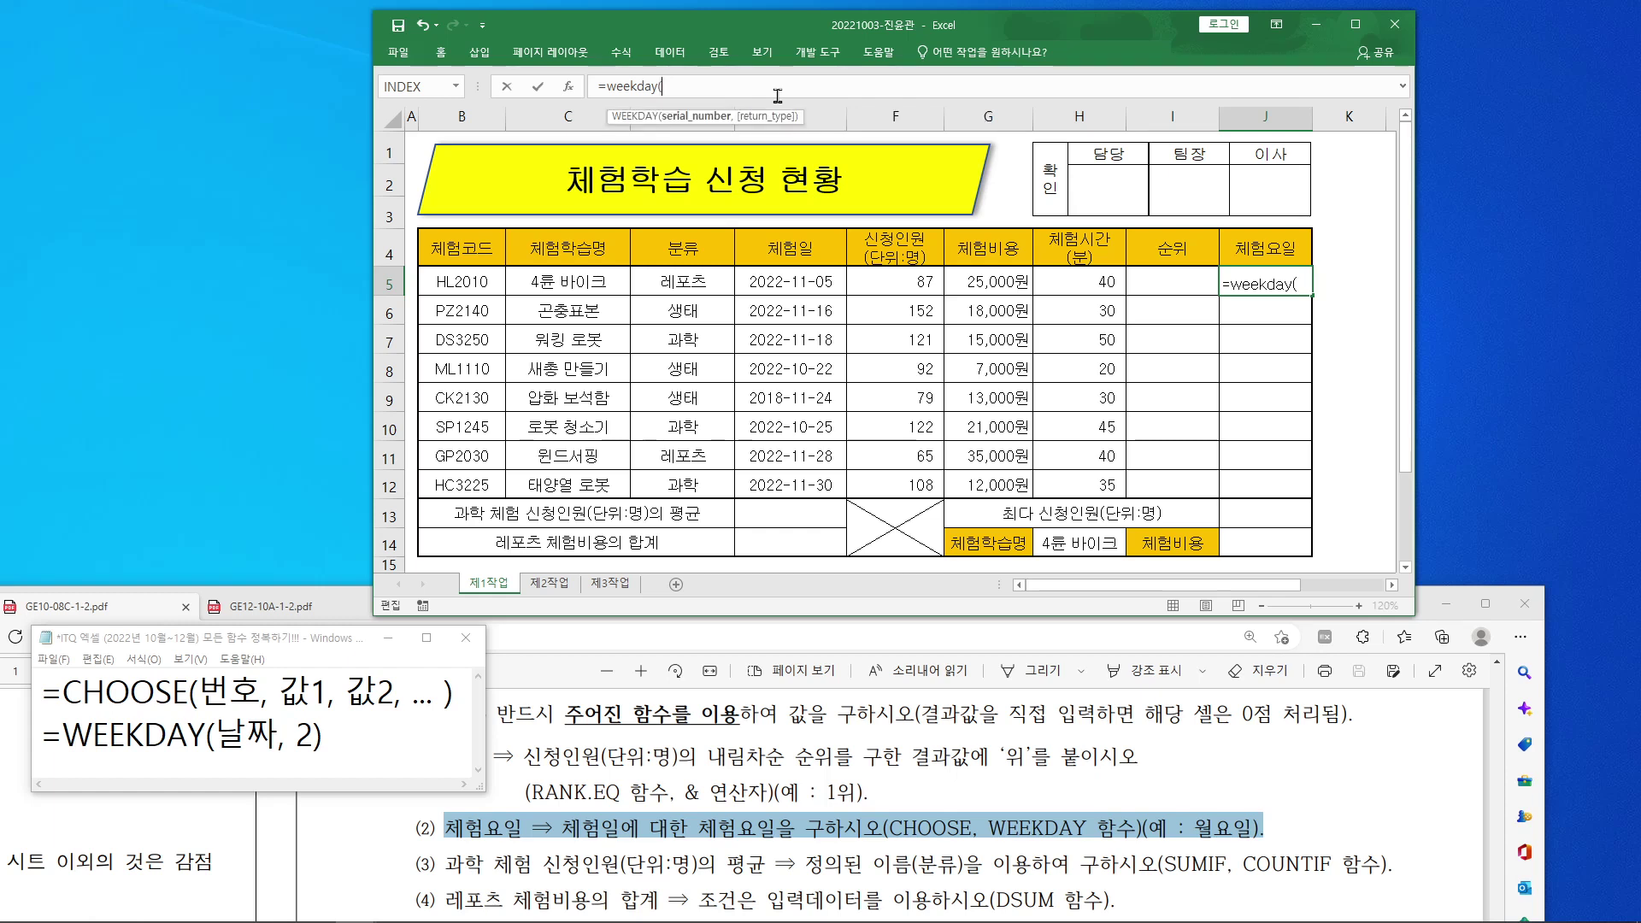
pyautogui.click(570, 89)
pyautogui.moveTo(701, 171); pyautogui.dragTo(1152, 324)
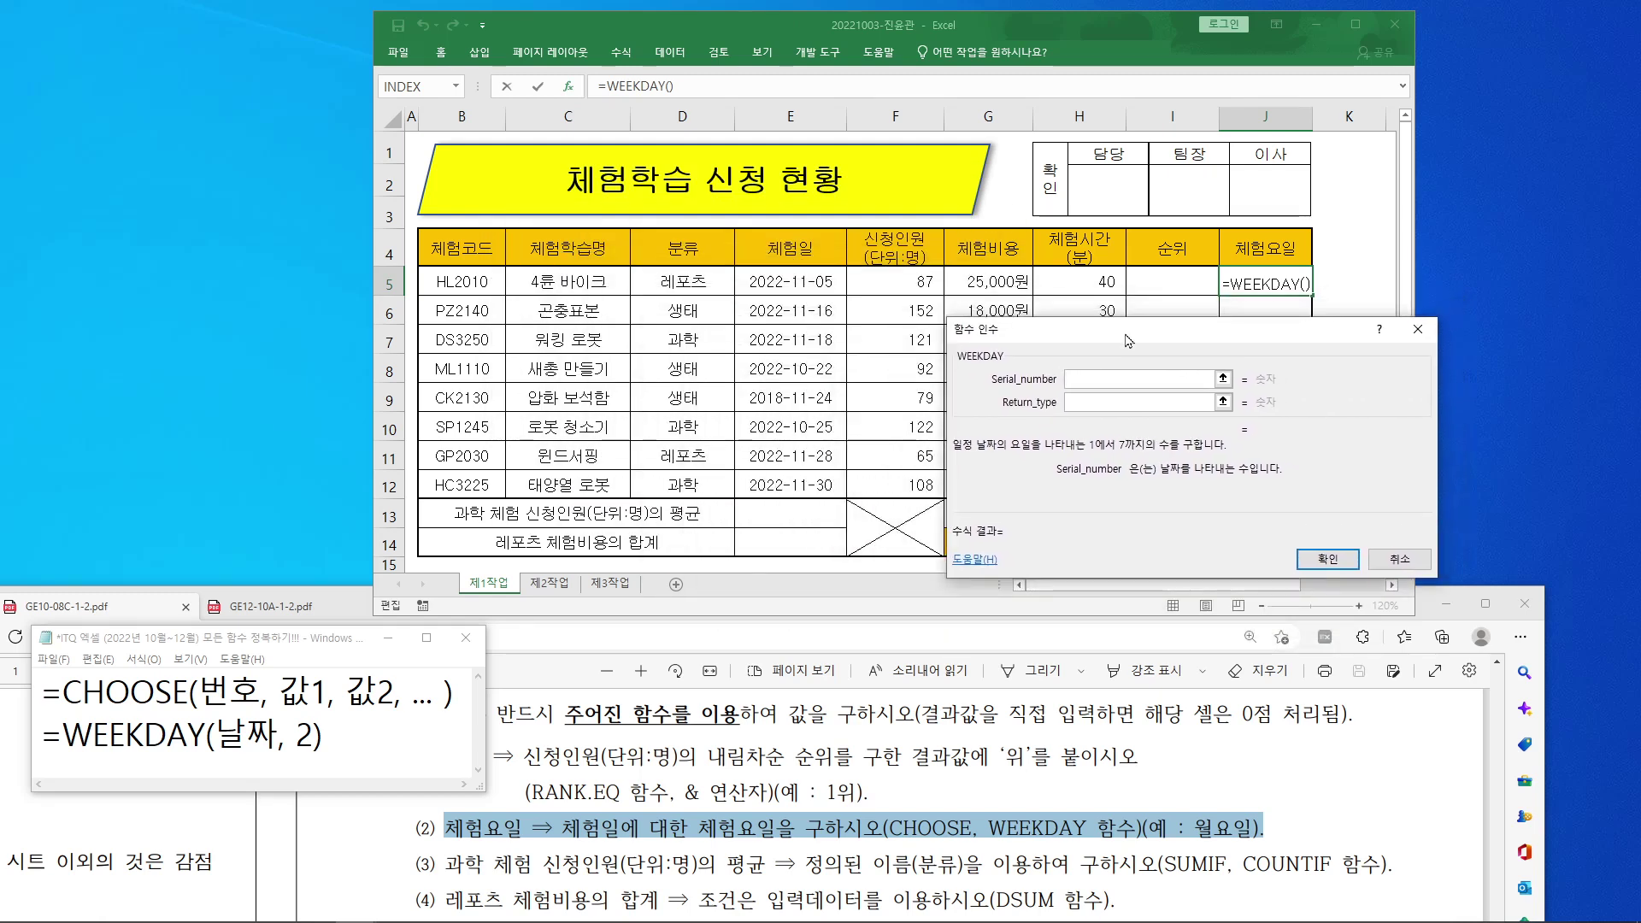
pyautogui.click(804, 280)
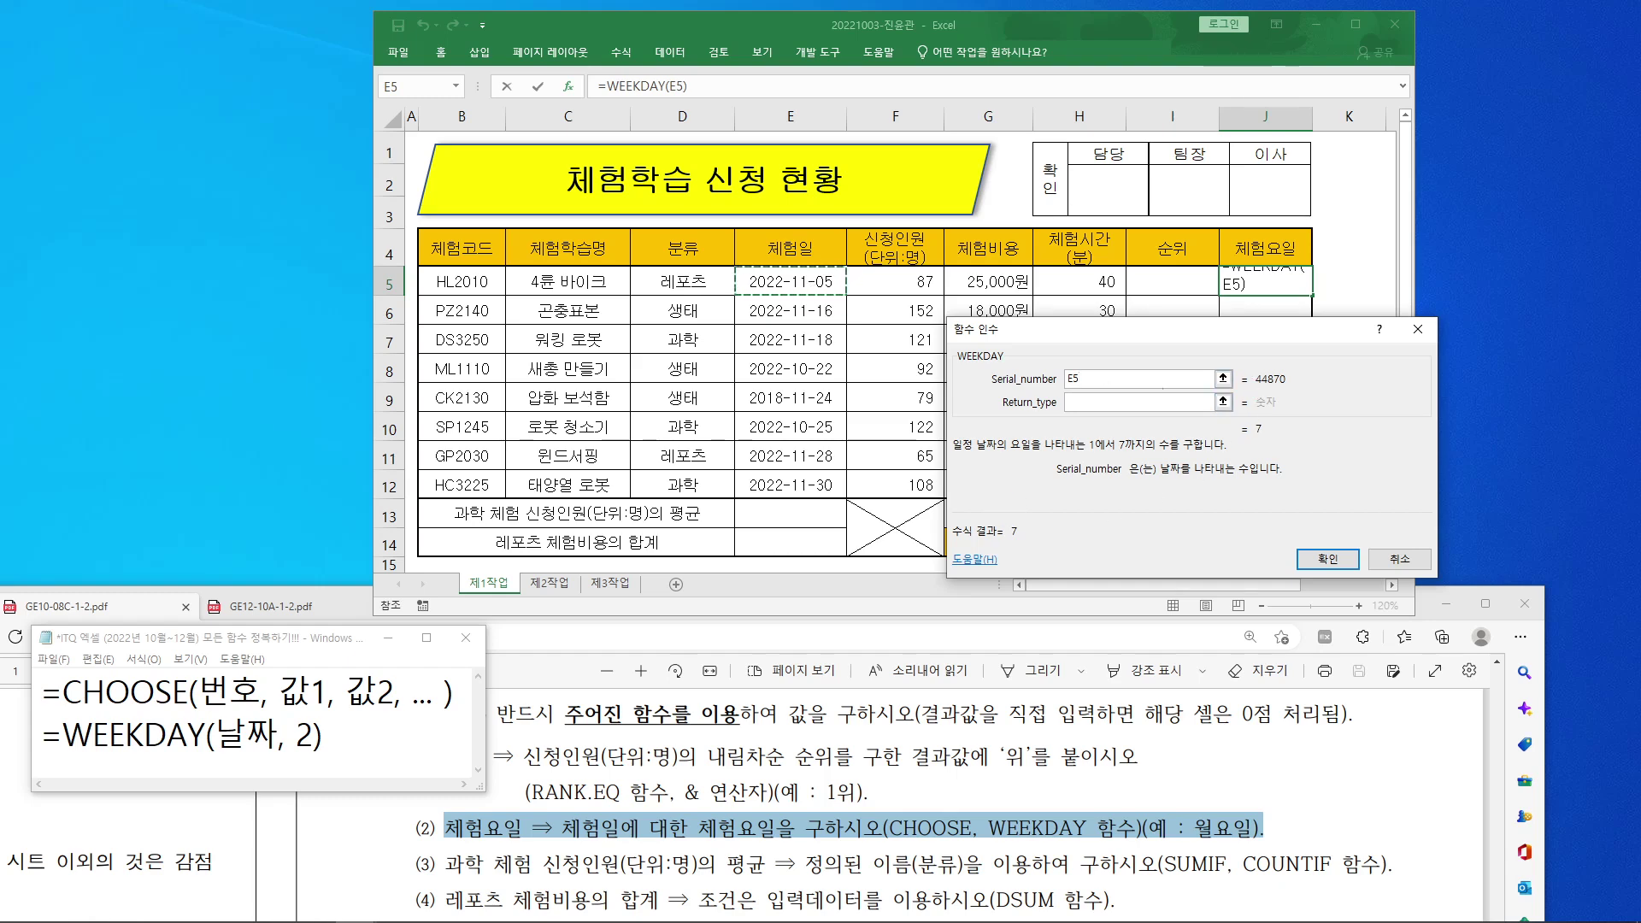
pyautogui.moveTo(730, 259); pyautogui.dragTo(846, 299)
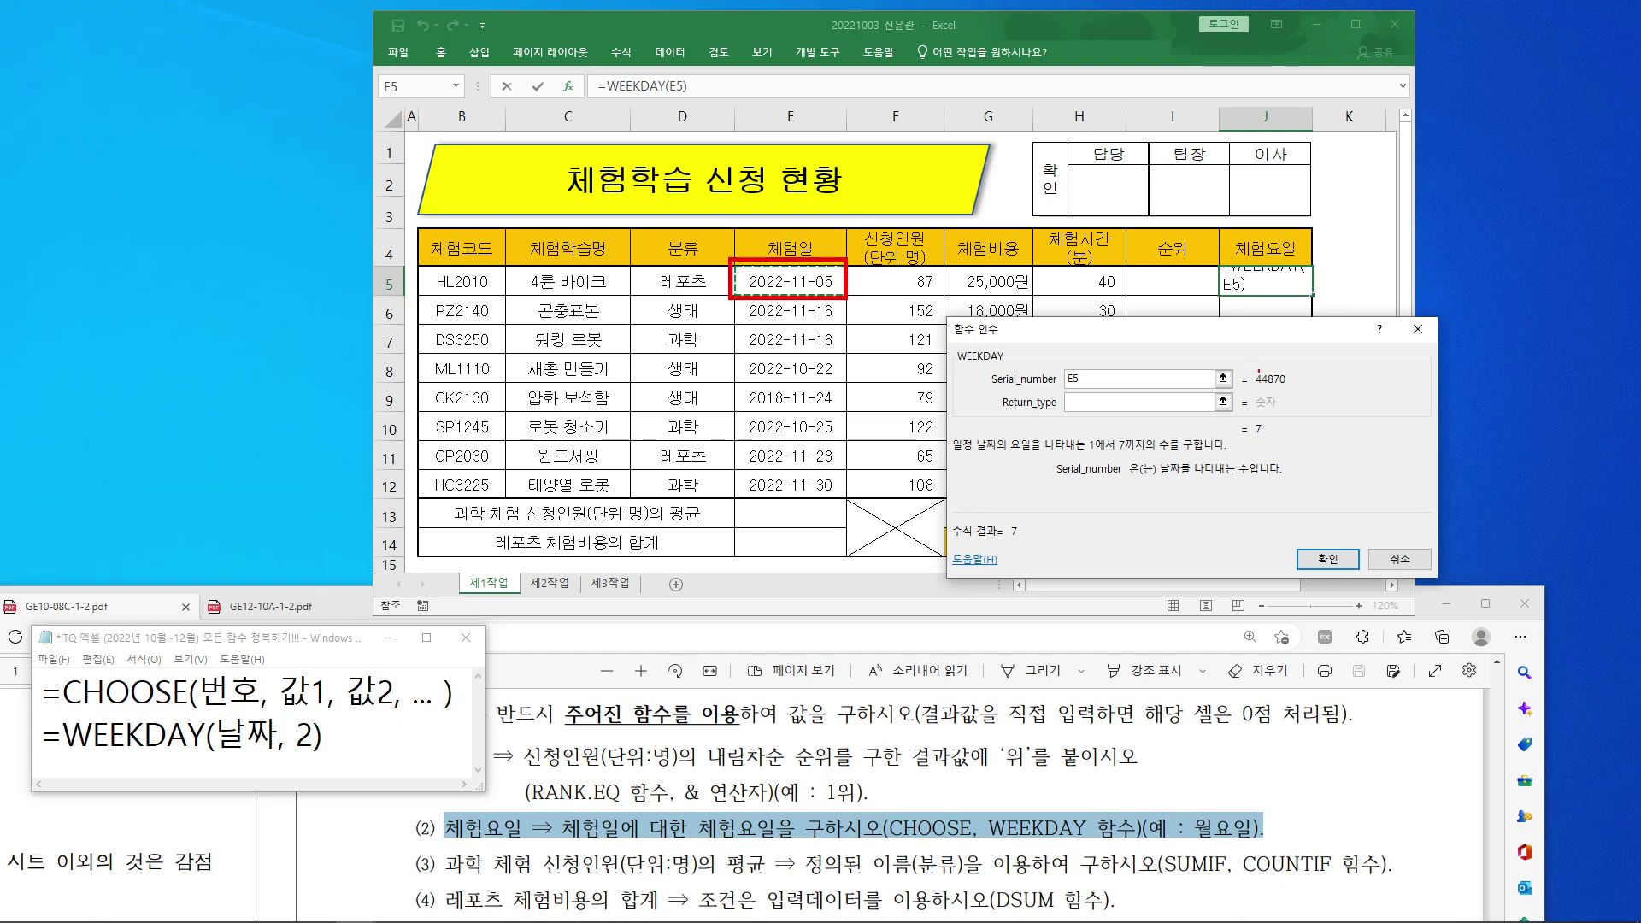
pyautogui.moveTo(1245, 360)
pyautogui.mouseDown()
pyautogui.moveTo(1298, 377)
pyautogui.moveTo(1299, 395)
pyautogui.mouseUp()
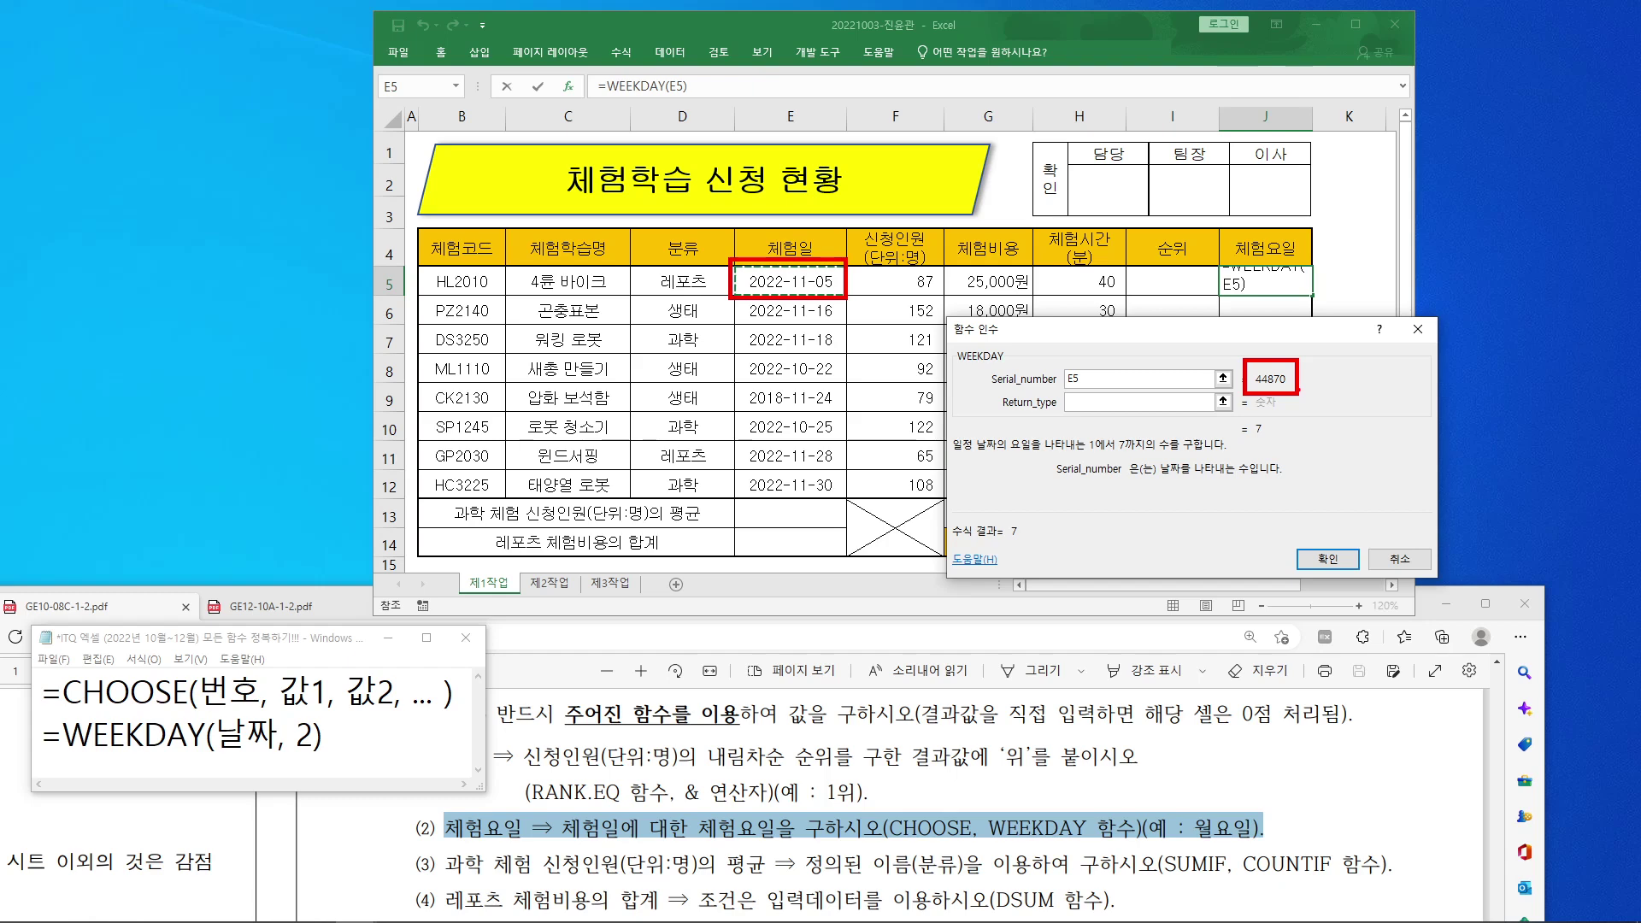
pyautogui.press('Escape')
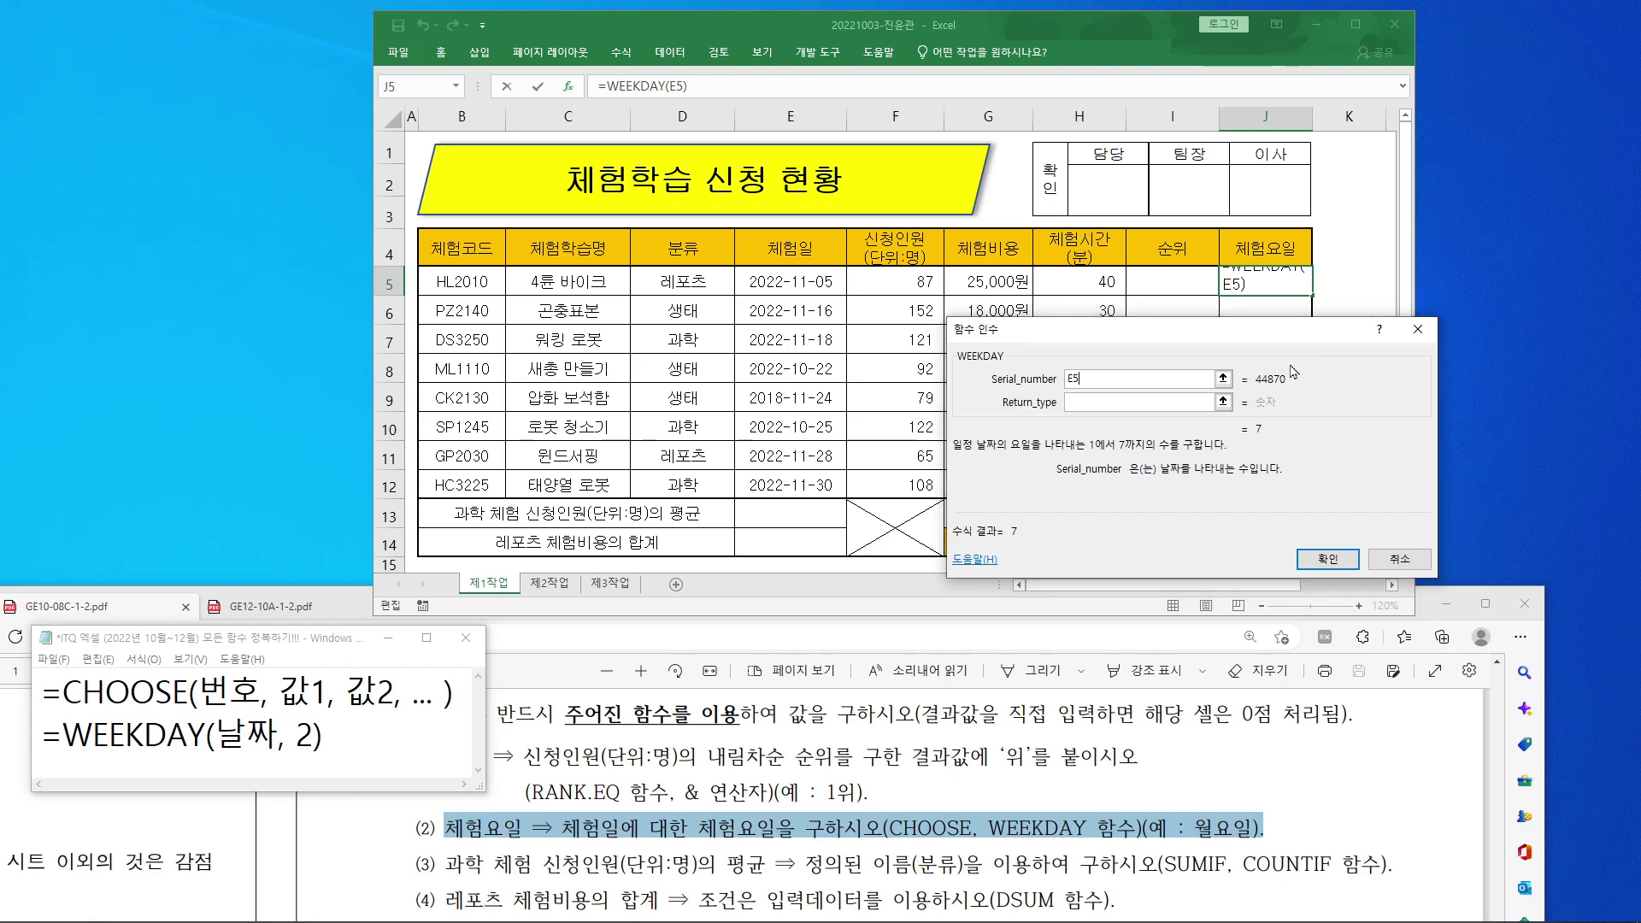
# Step: Move the function arguments dialog off the serial-number area, and place an enlarged Notepad window beside it
pyautogui.moveTo(1278, 344); pyautogui.dragTo(1082, 380)
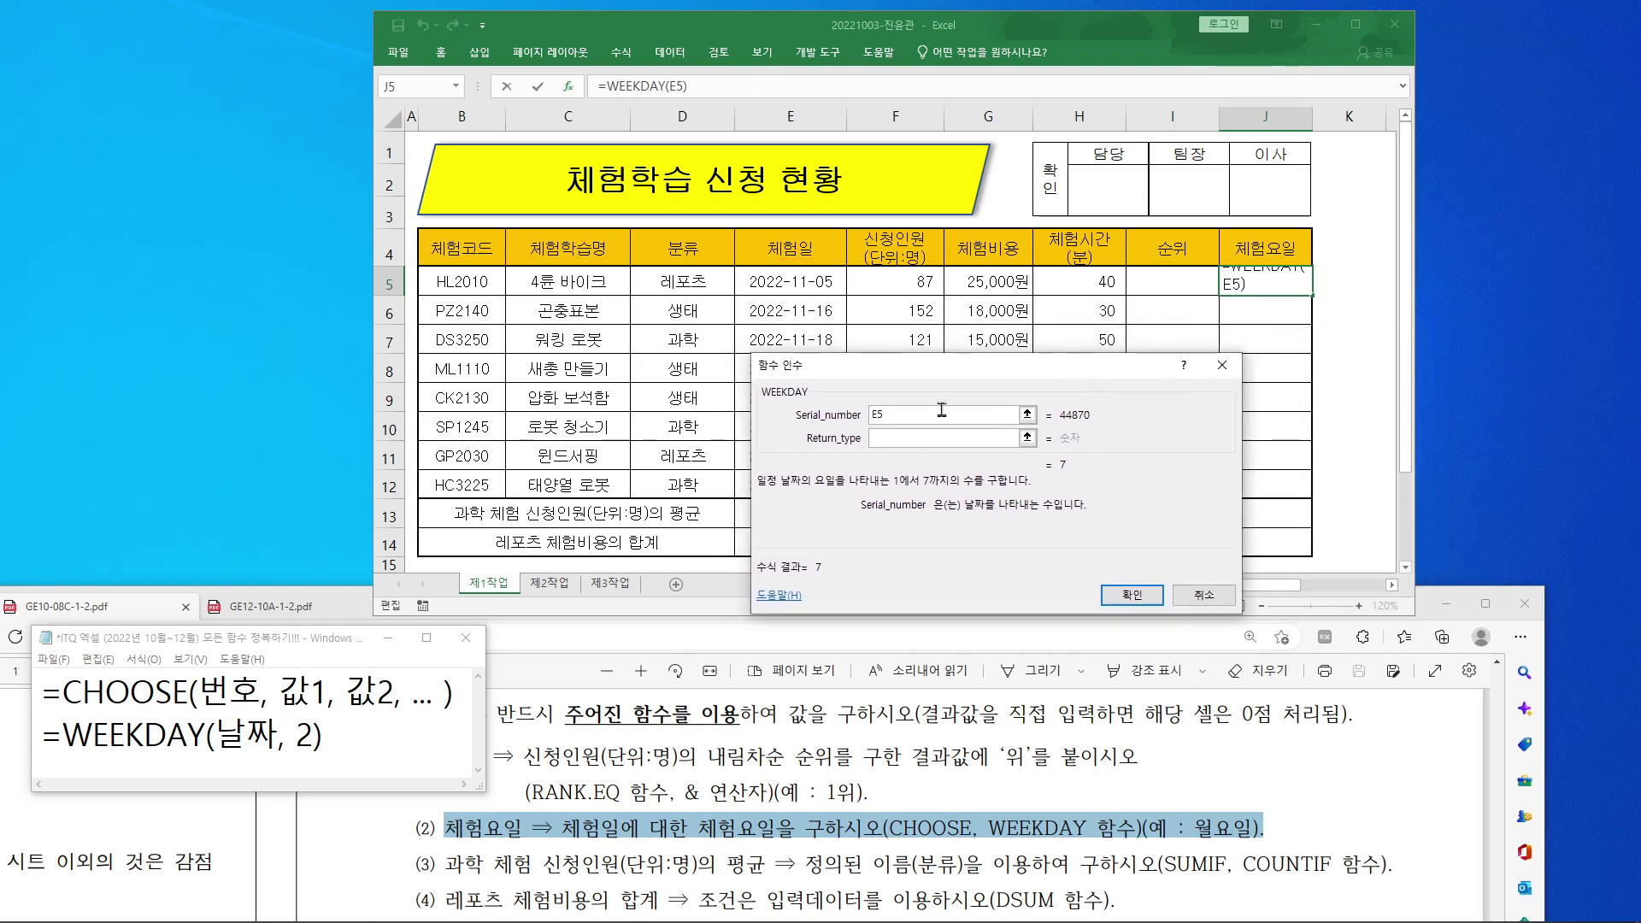
pyautogui.moveTo(283, 640); pyautogui.dragTo(381, 86)
pyautogui.moveTo(583, 236); pyautogui.dragTo(758, 477)
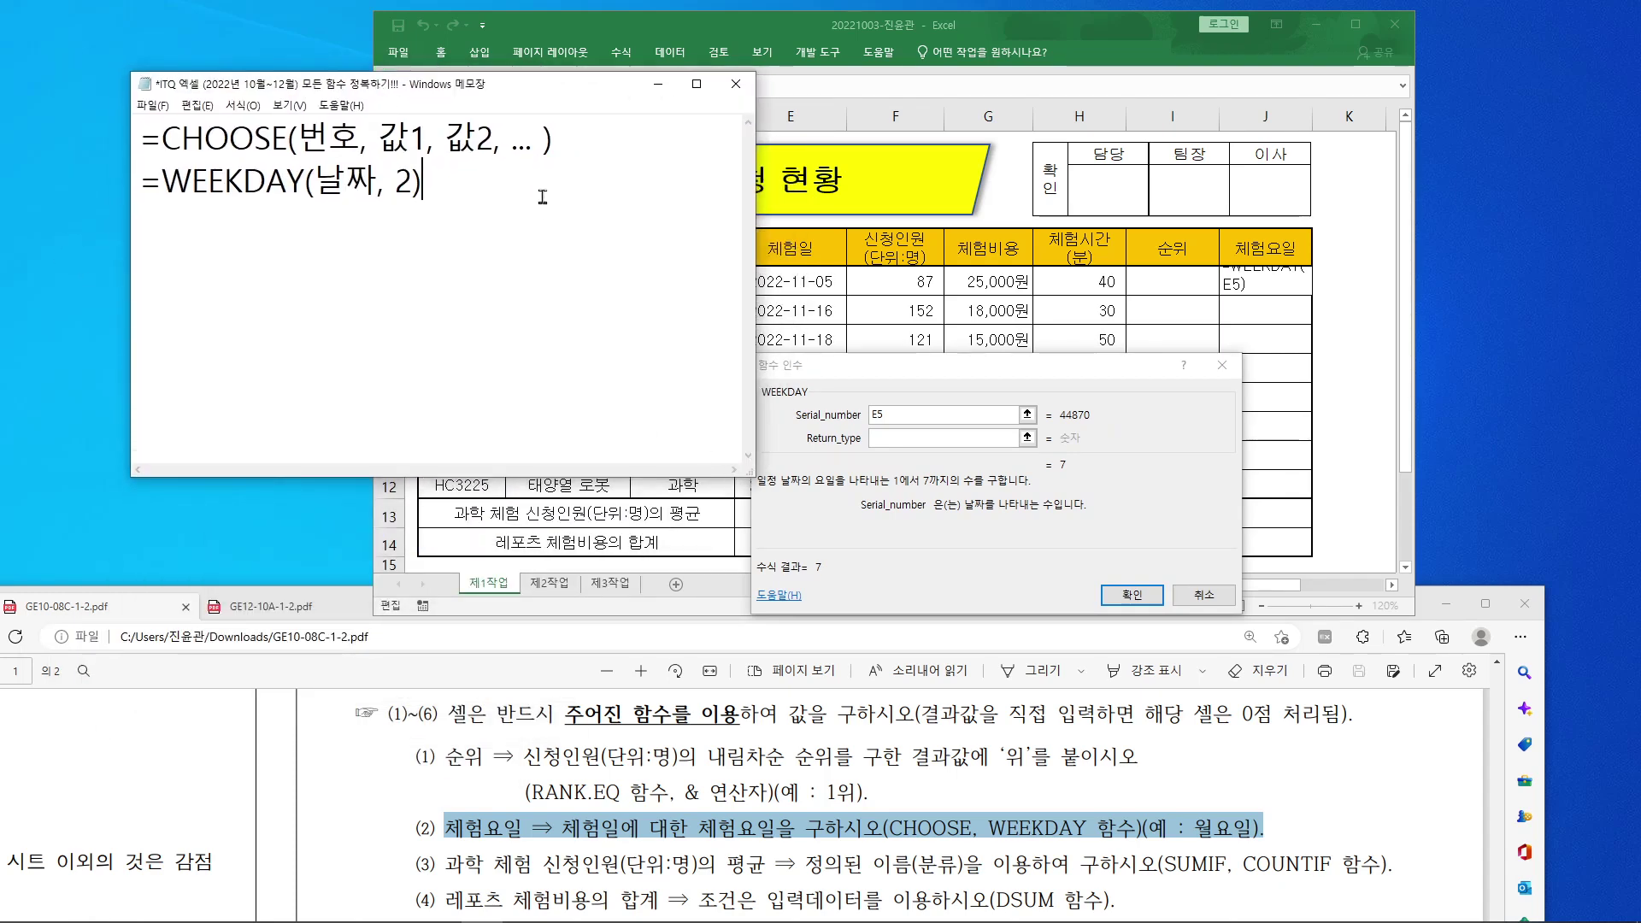
# Step: Below the syntax lines in Notepad, leave a blank line and add the note "1900년 1월 1일 기준일(1) (일련번호 1)"
pyautogui.press('Return')
pyautogui.press('Return')
pyautogui.write('1900')
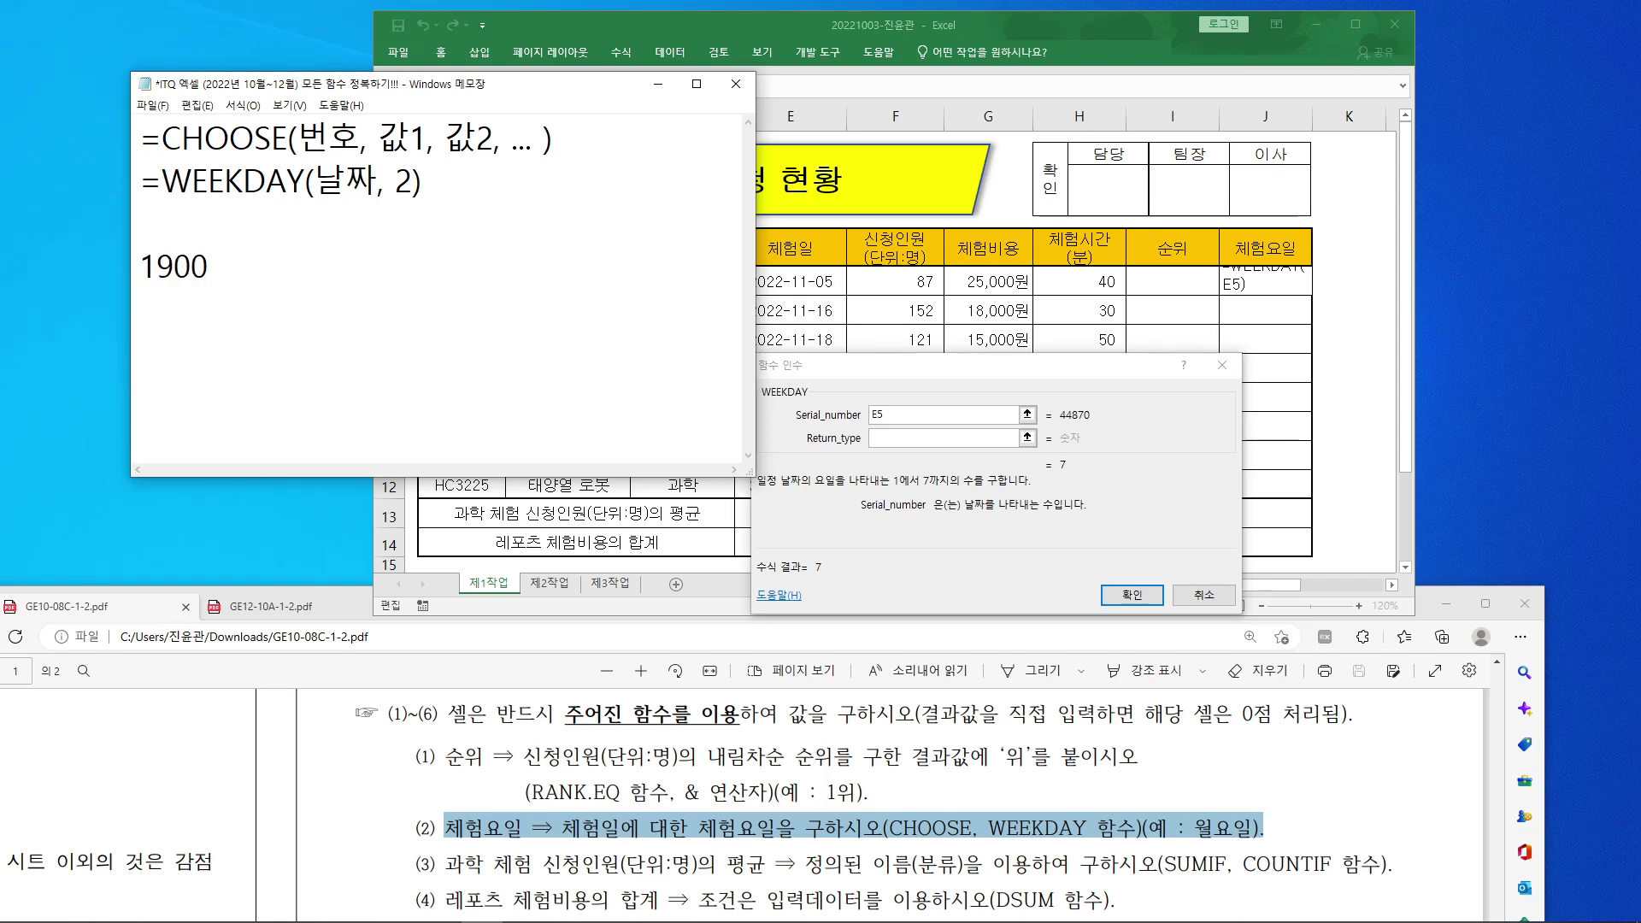
pyautogui.write('년 1')
pyautogui.write('일 요')
pyautogui.press('BackSpace')
pyautogui.press('BackSpace')
pyautogui.press('BackSpace')
pyautogui.press('BackSpace')
pyautogui.write('월 1')
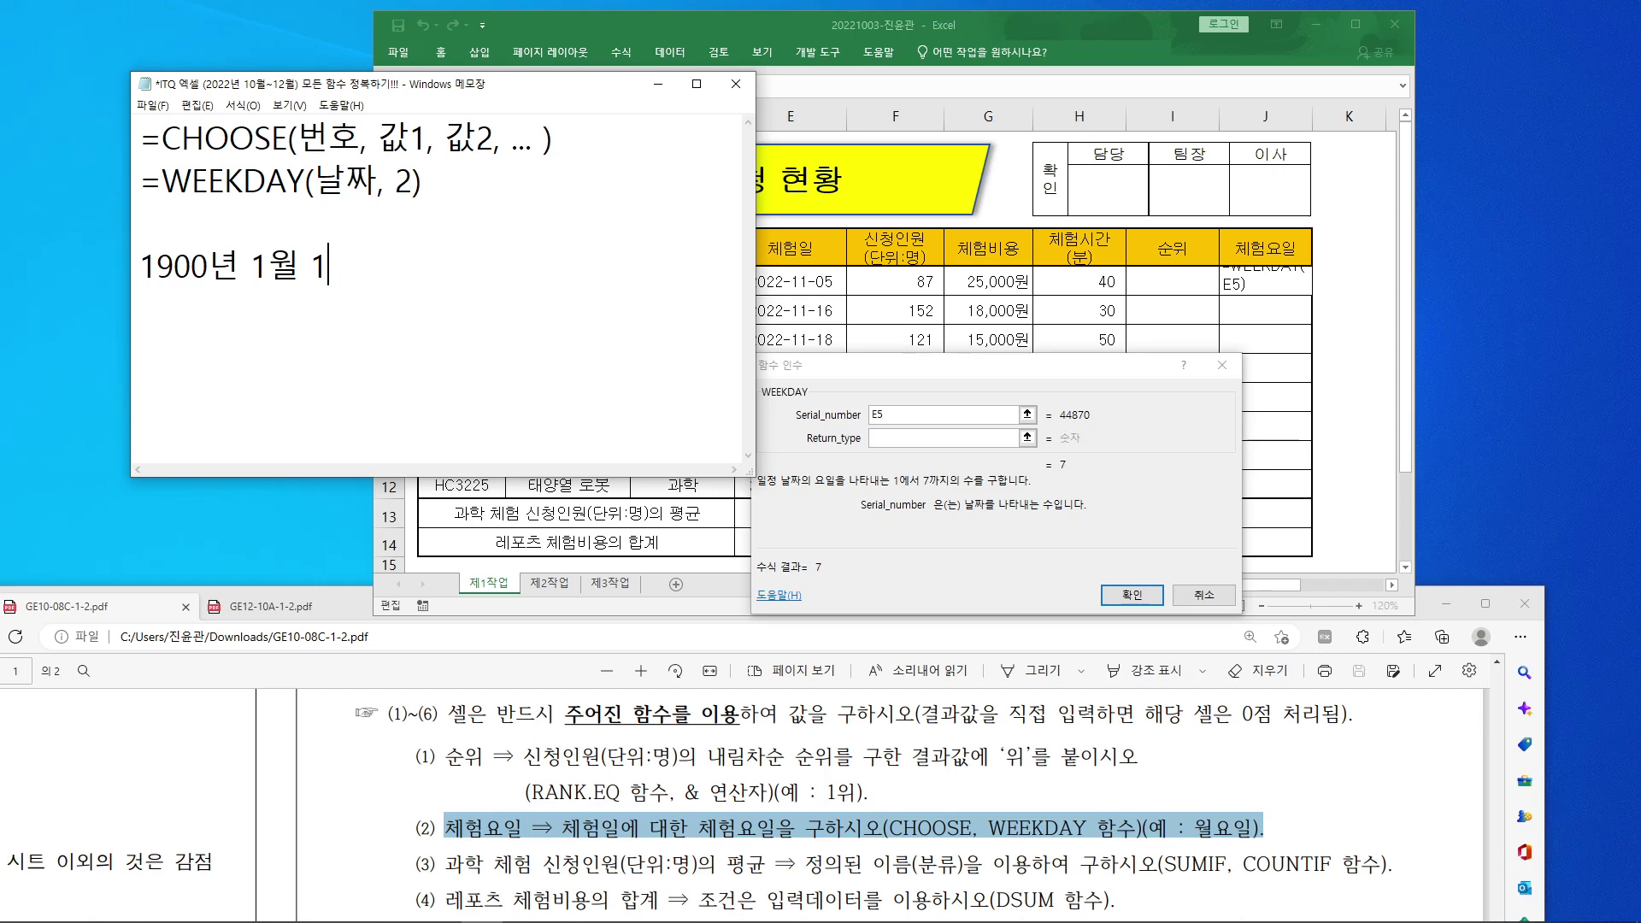
pyautogui.write('일 기준ㅇ일(1)')
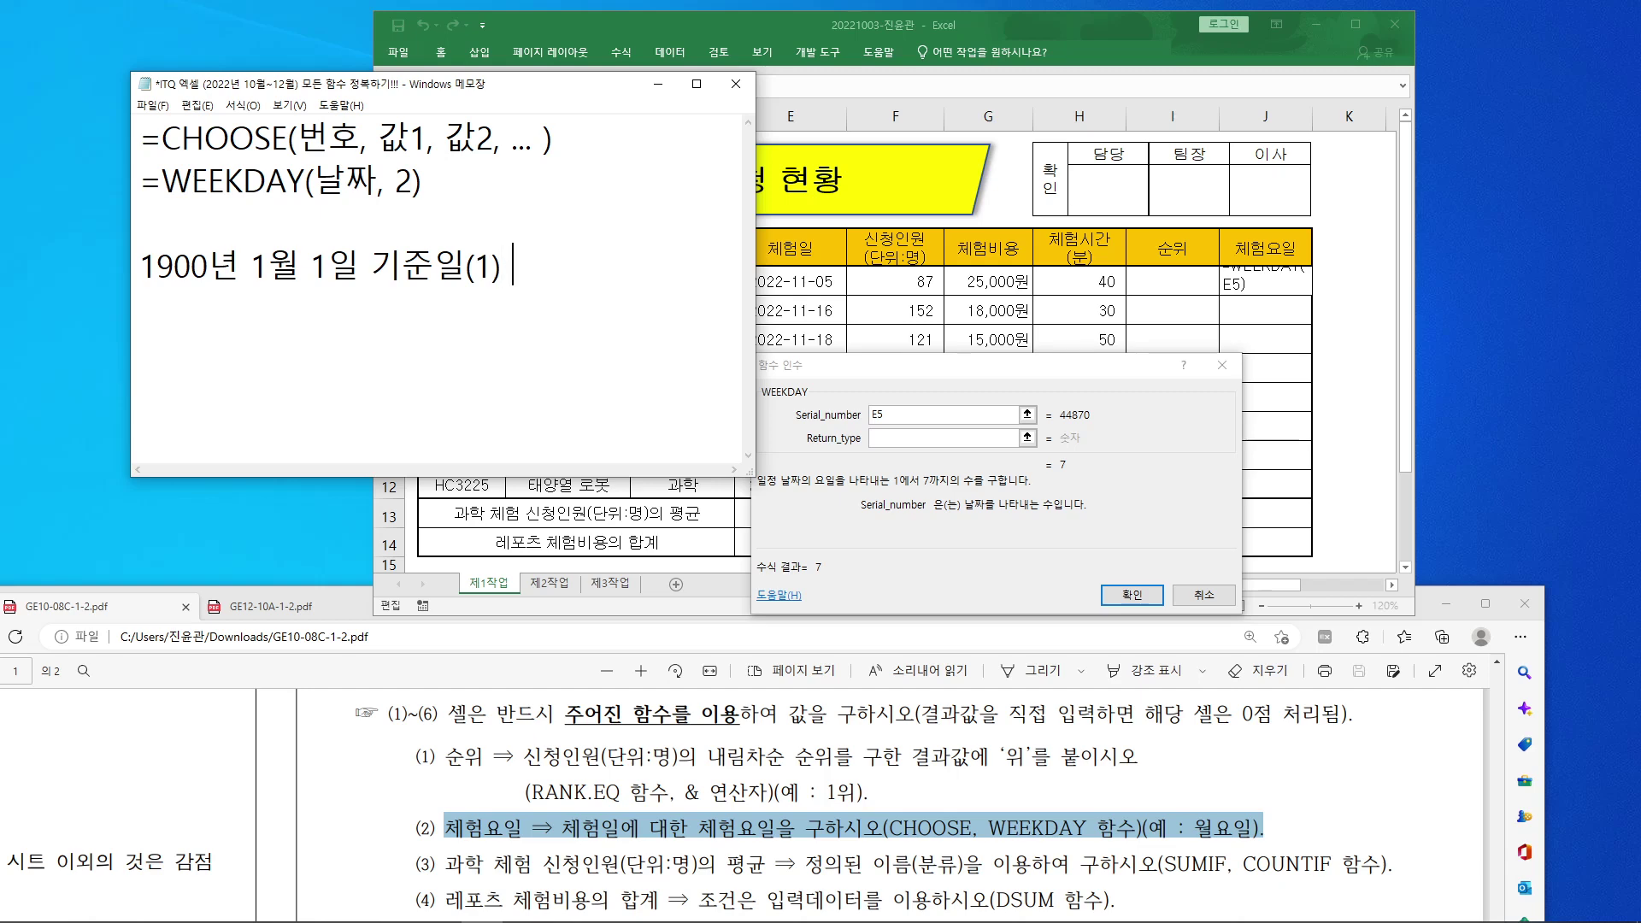
pyautogui.write(' (일려')
pyautogui.write('련번호')
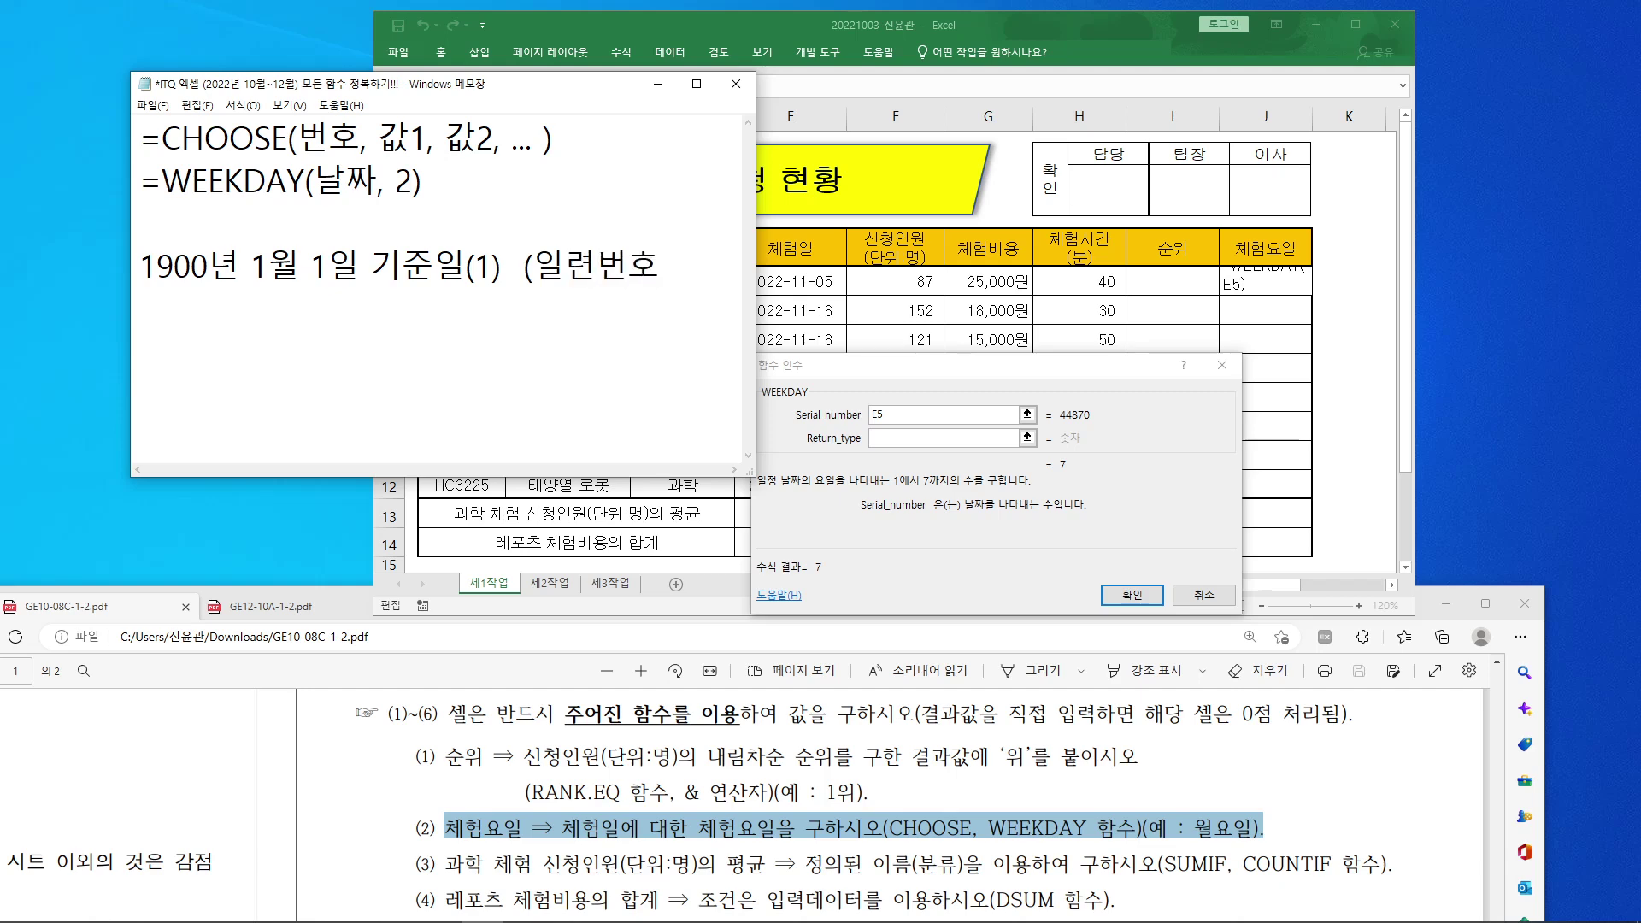
pyautogui.write(' 1)')
# Step: Below the first date note in Notepad, add the line "1900년 1월 2일 2번째 (일련번호 2)"
pyautogui.write('1')
pyautogui.write('00')
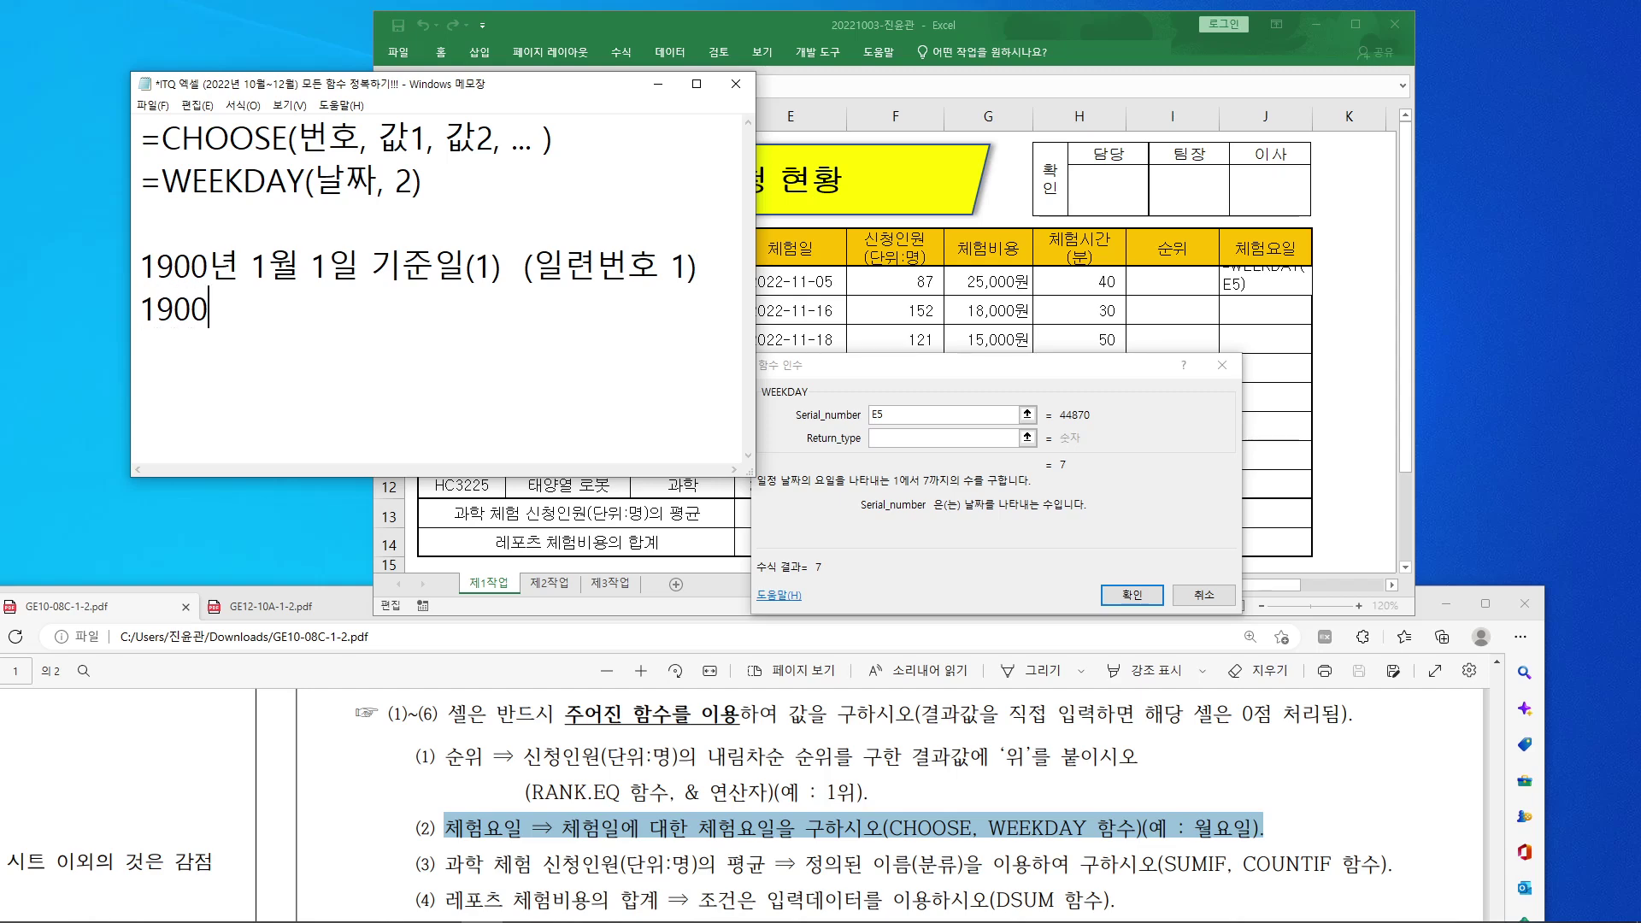
pyautogui.write('년 1월 2일 ')
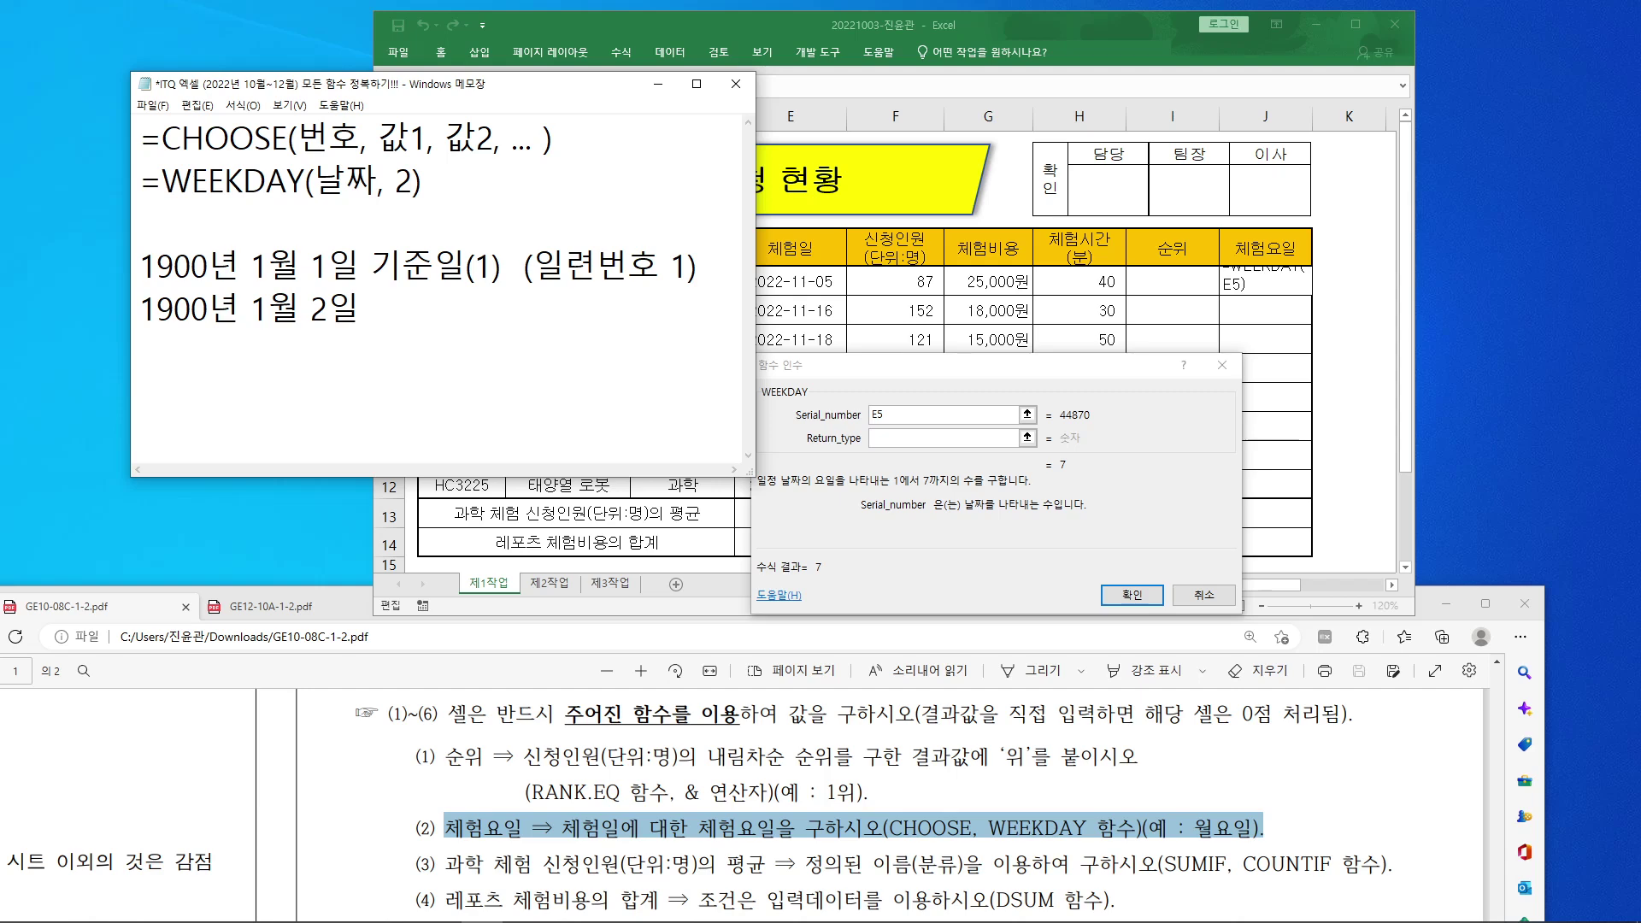
pyautogui.write(' 2')
pyautogui.write('번째')
pyautogui.write('      (')
pyautogui.write('일련ㅂ')
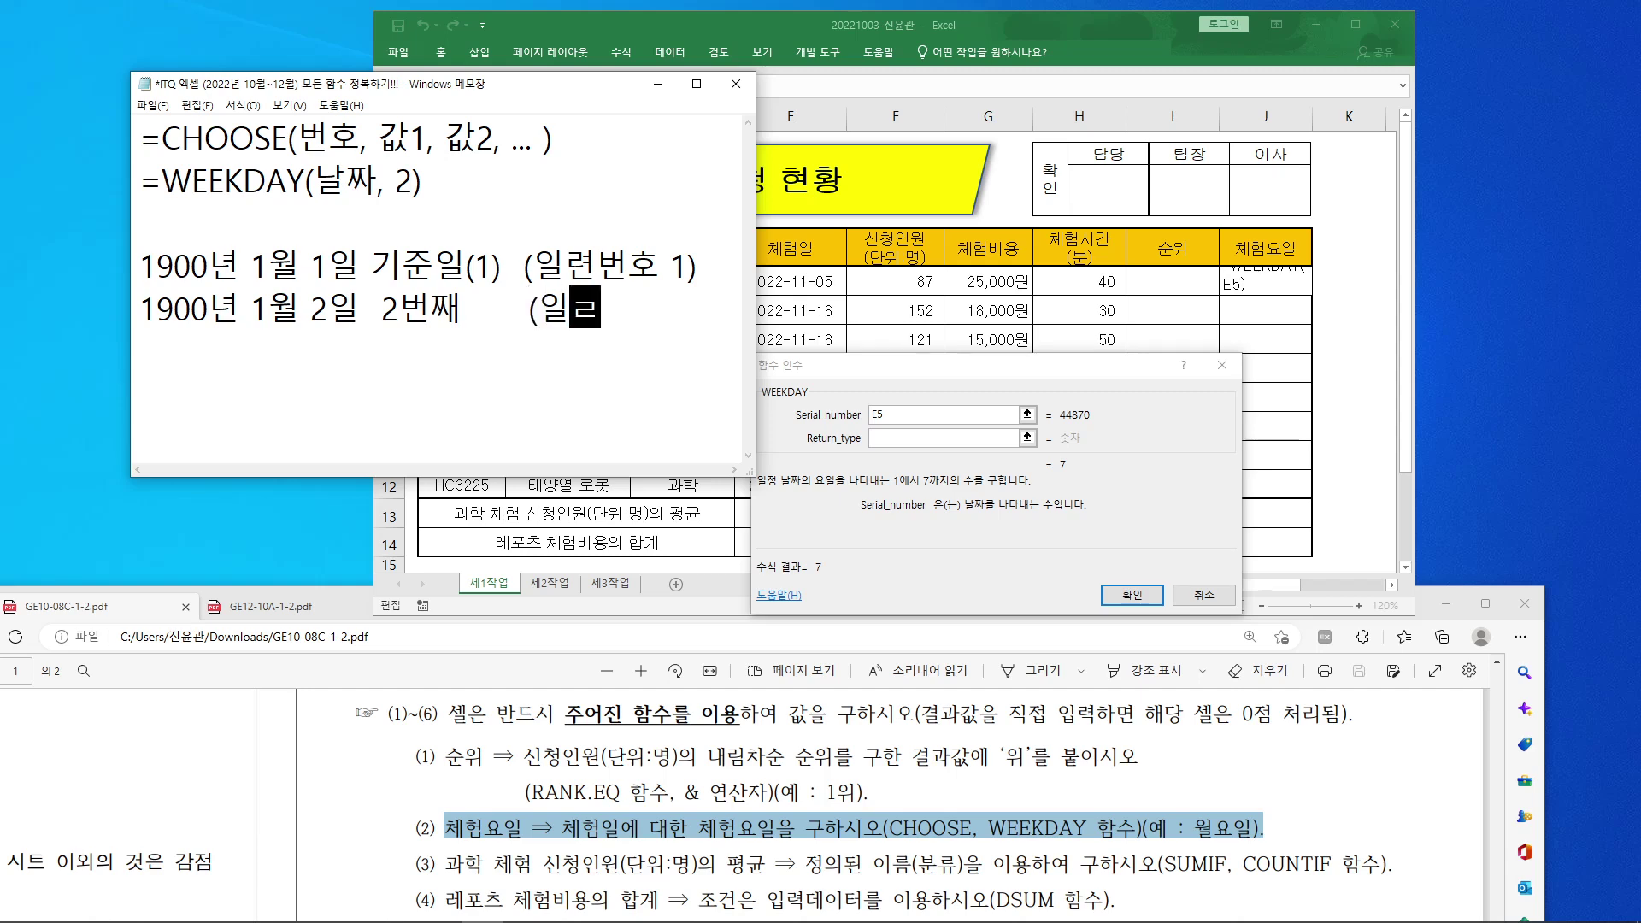
pyautogui.write('번호 2)')
pyautogui.press('Return')
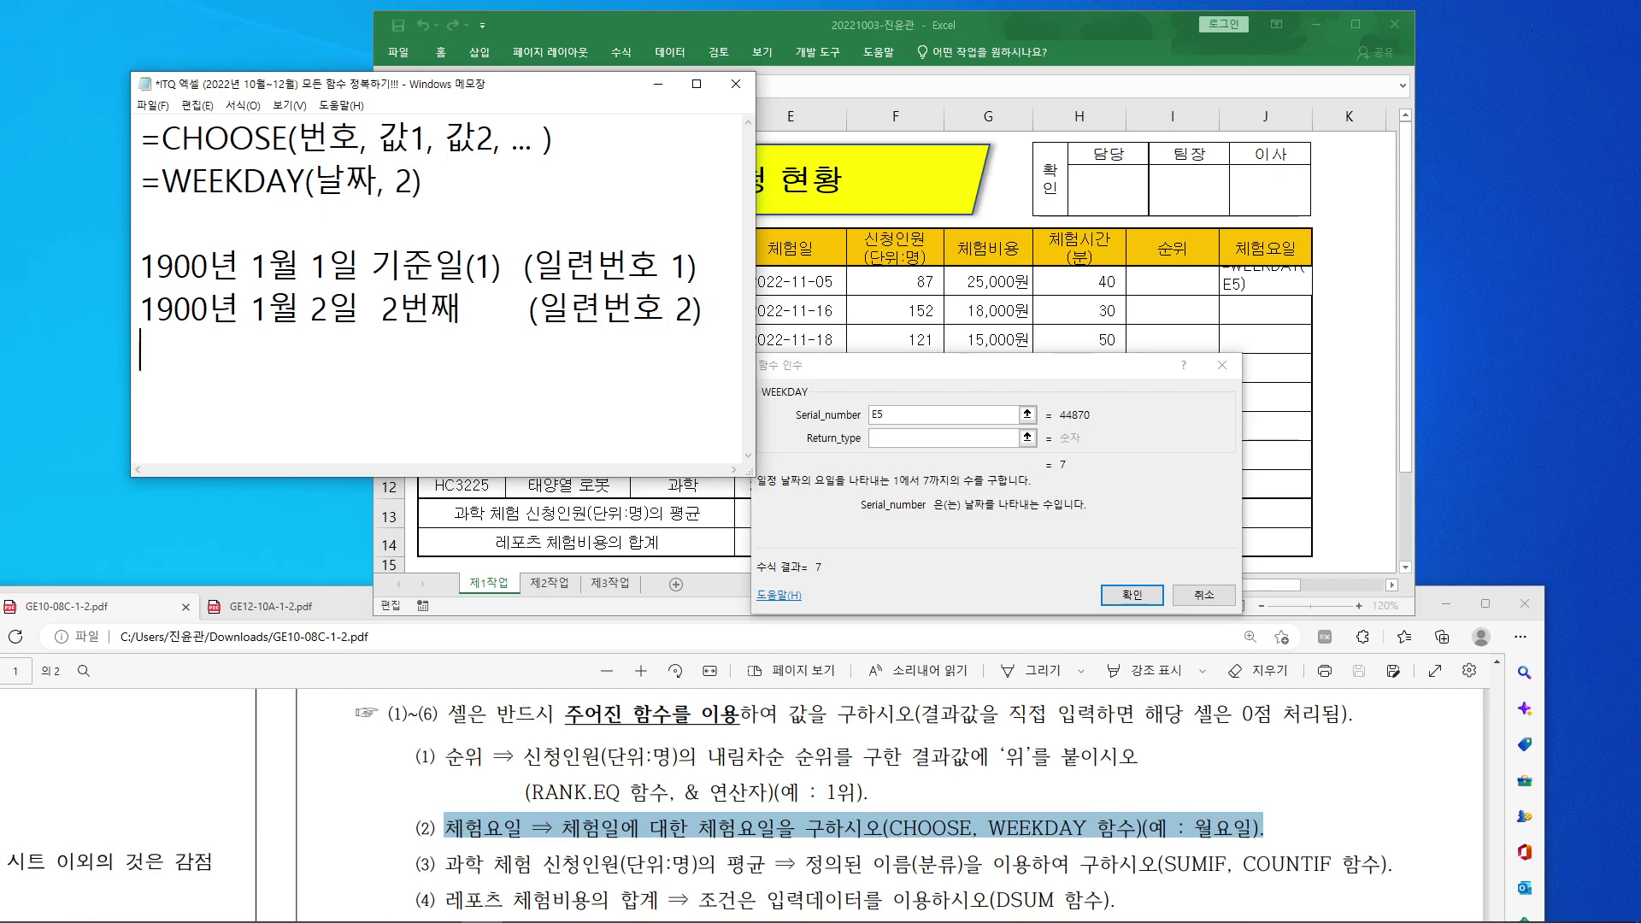
# Step: Add a third date line to the Notepad notes reading "1900년 1월 3일 3번째 (일련번호 3)"
pyautogui.write('1900년')
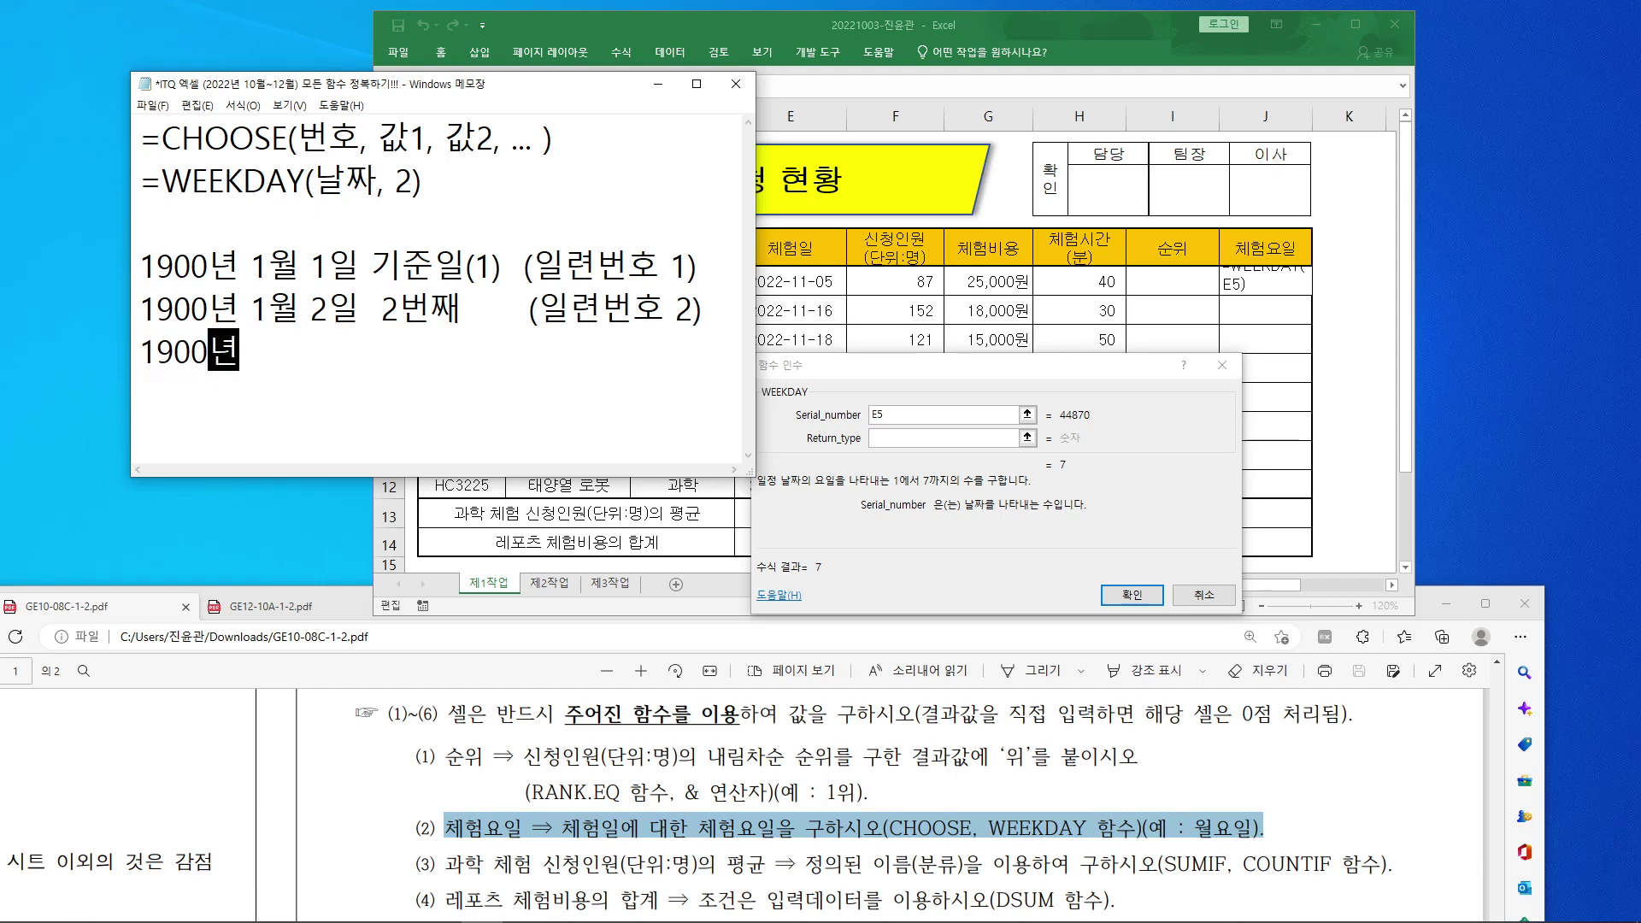
pyautogui.write(' 1월 3')
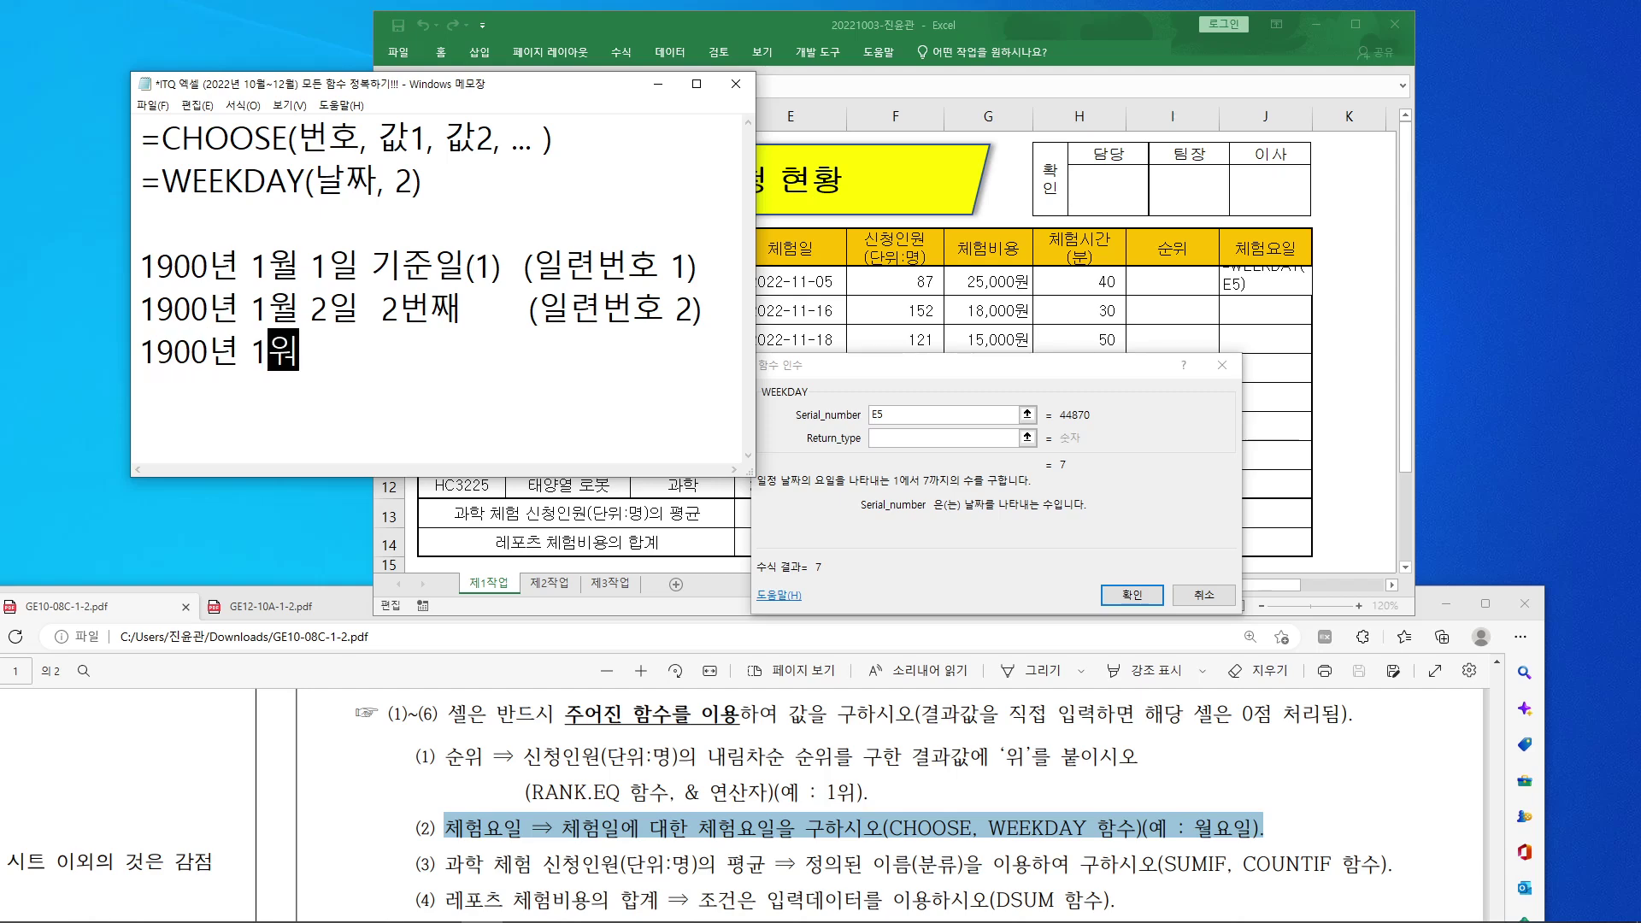
pyautogui.write('일')
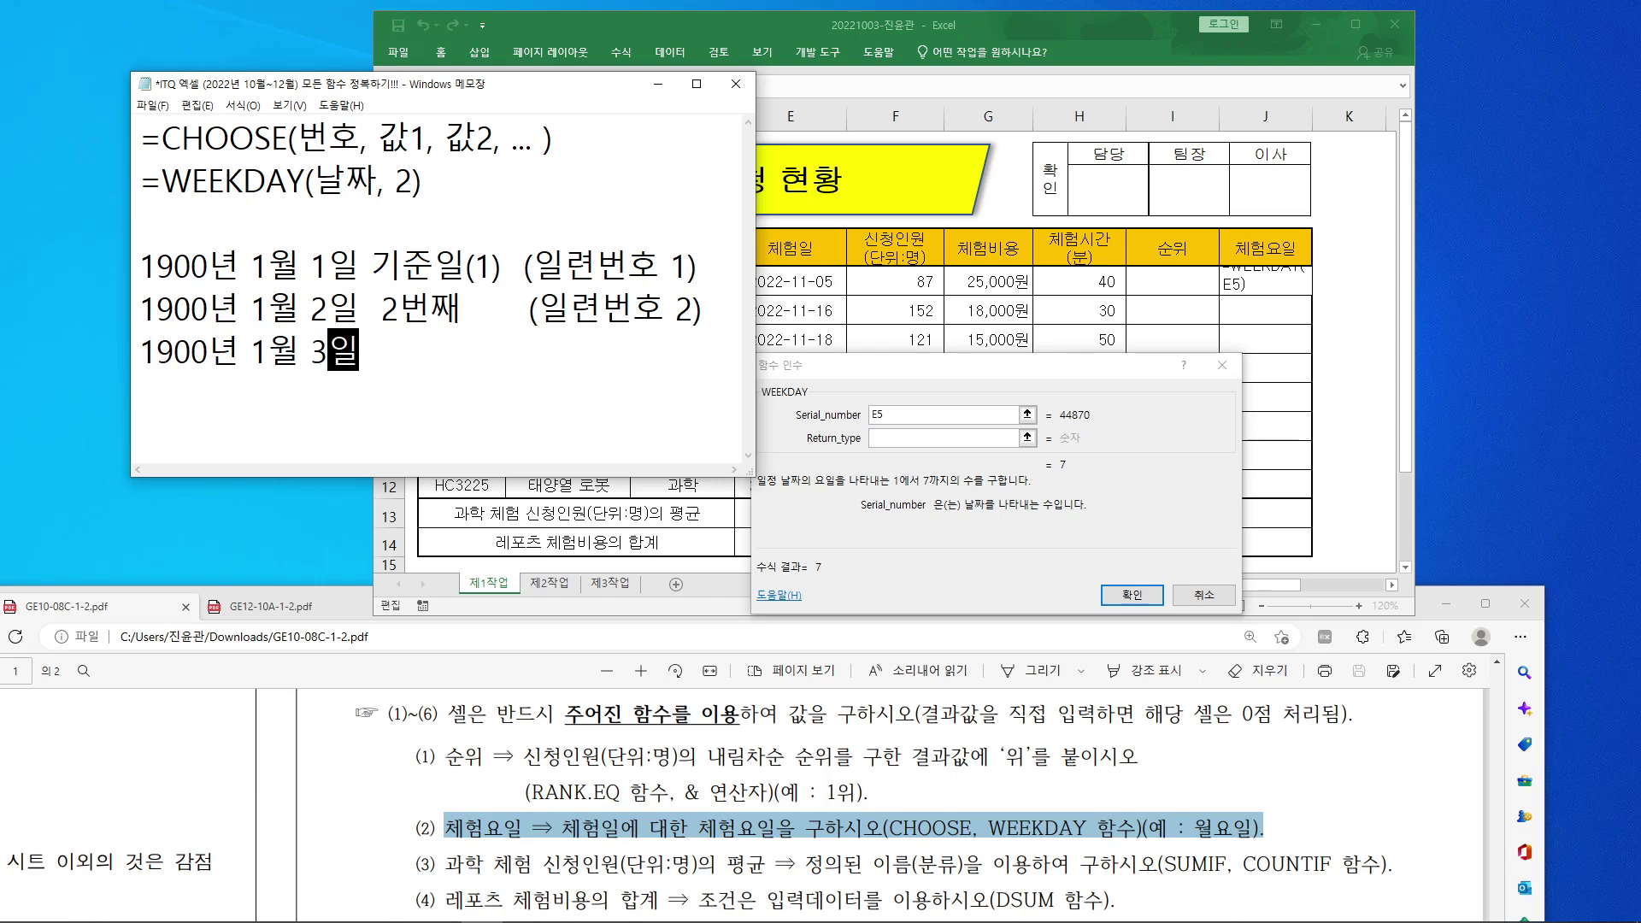
pyautogui.write('  3')
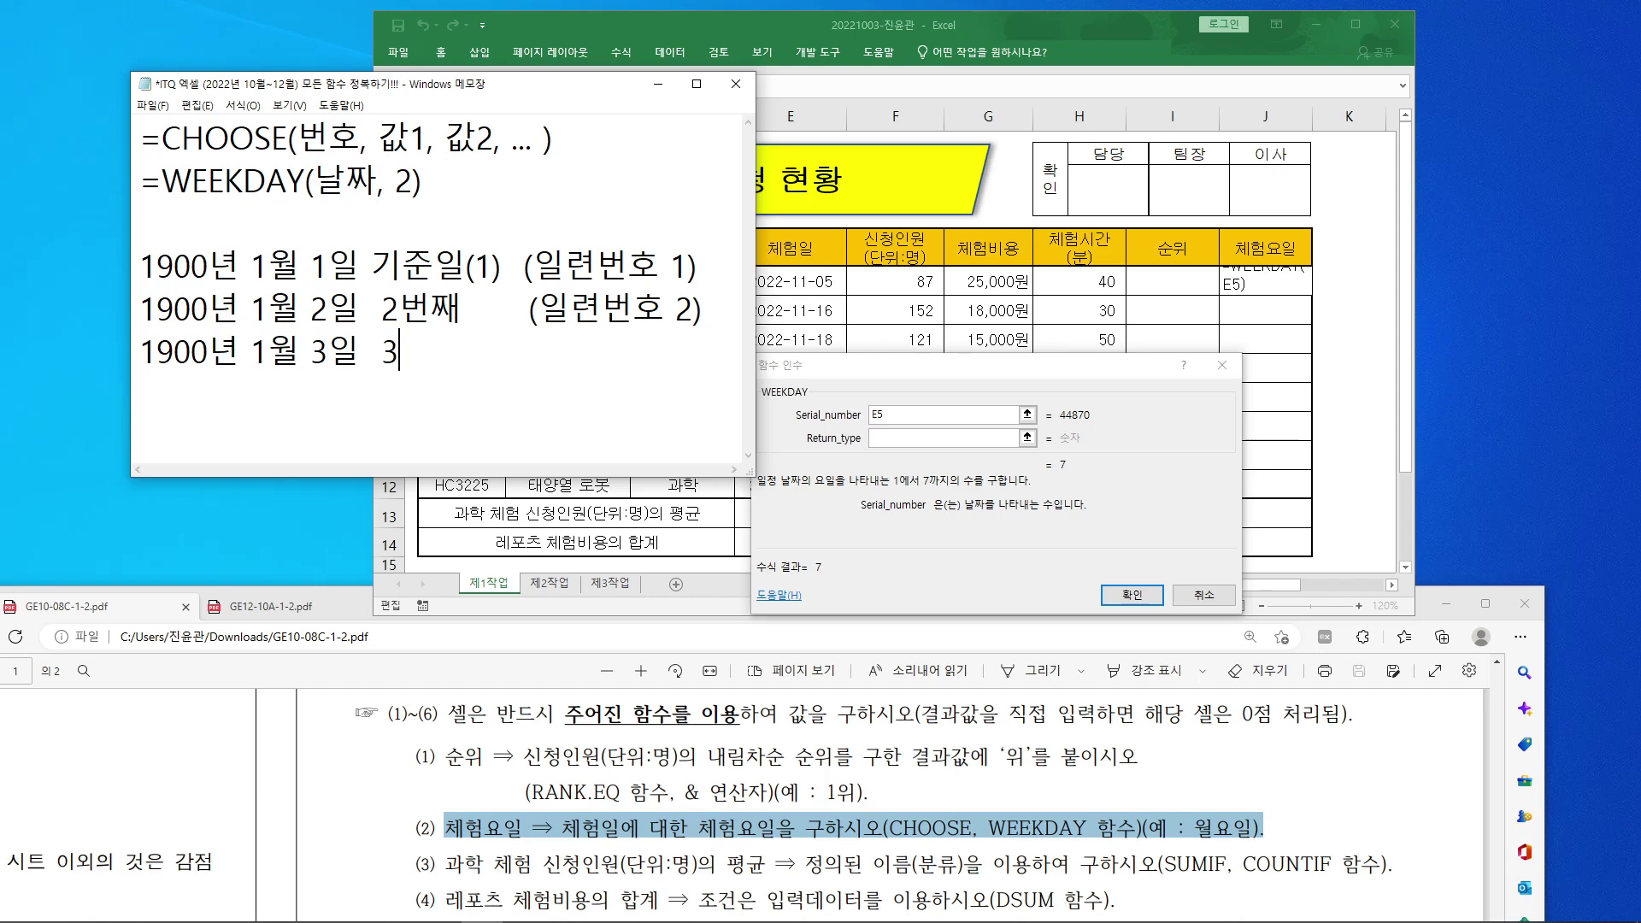
pyautogui.write('번째 ')
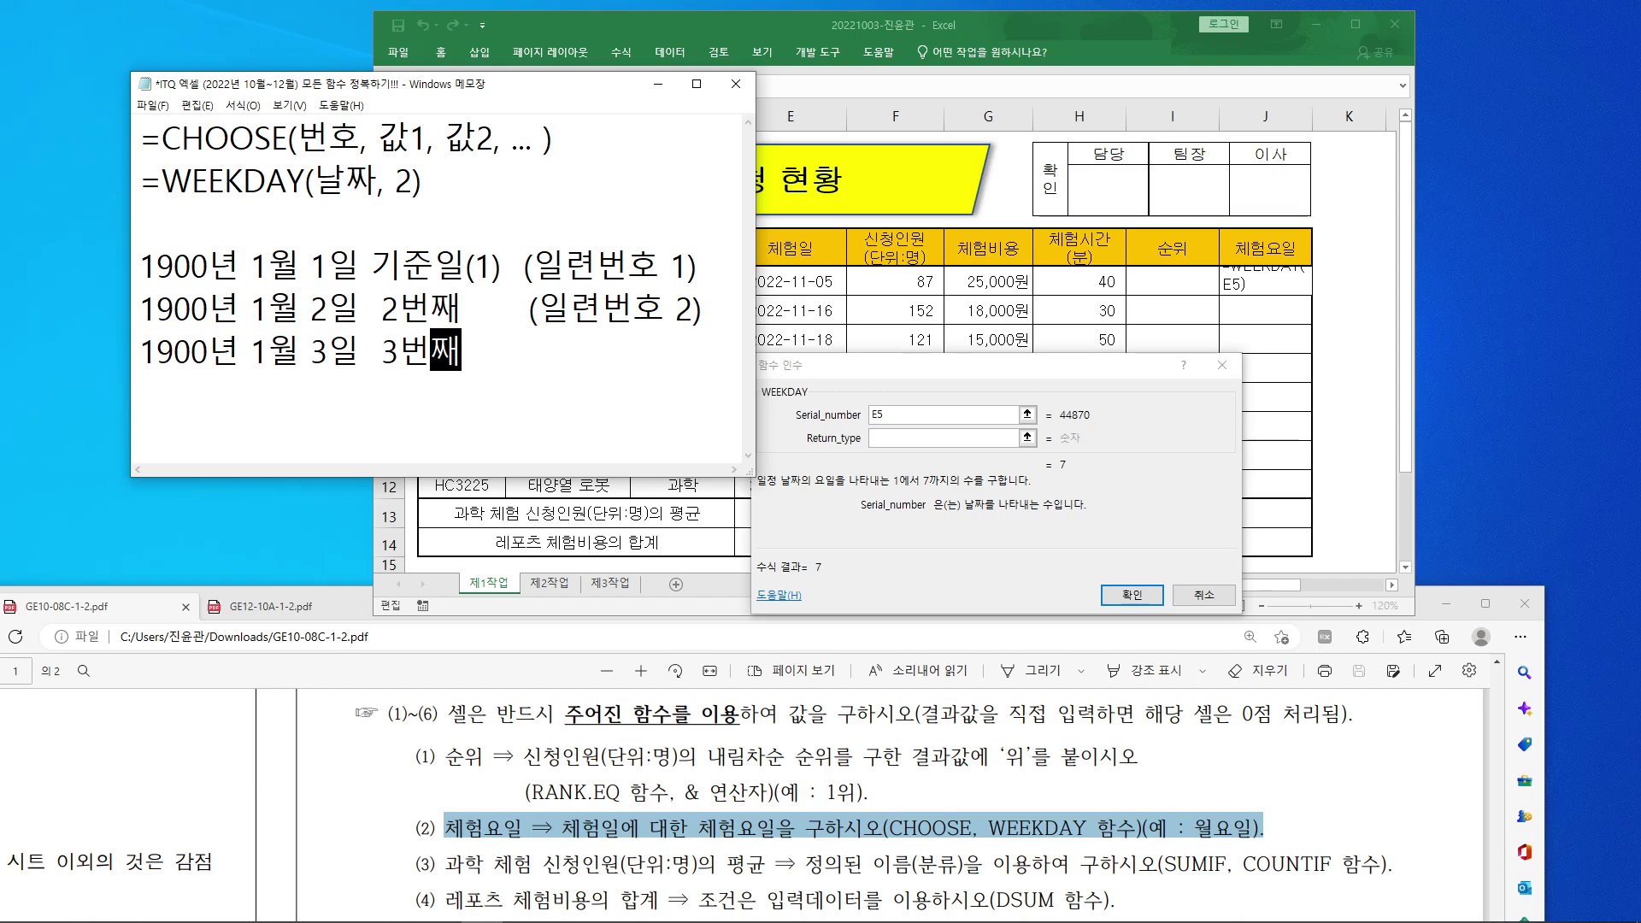
pyautogui.write('   (일련ㅂ')
pyautogui.write('번호 ')
pyautogui.write('3)')
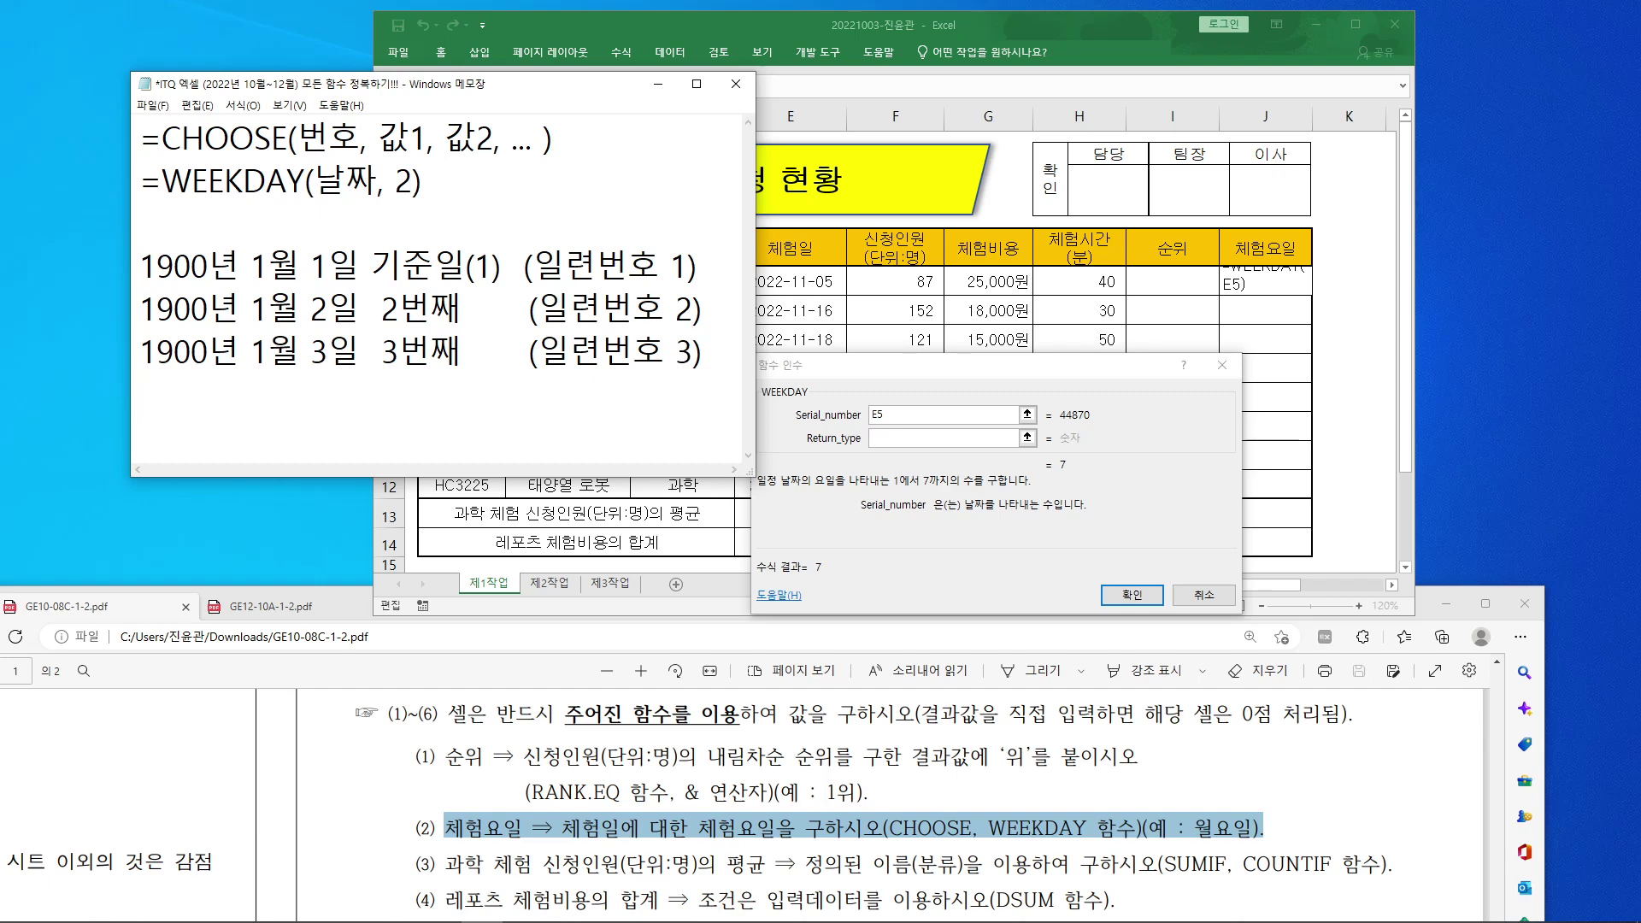
pyautogui.press('Return')
pyautogui.write('...  ...')
pyautogui.press('Return')
pyautogui.moveTo(590, 85); pyautogui.dragTo(540, 165)
pyautogui.write('2022')
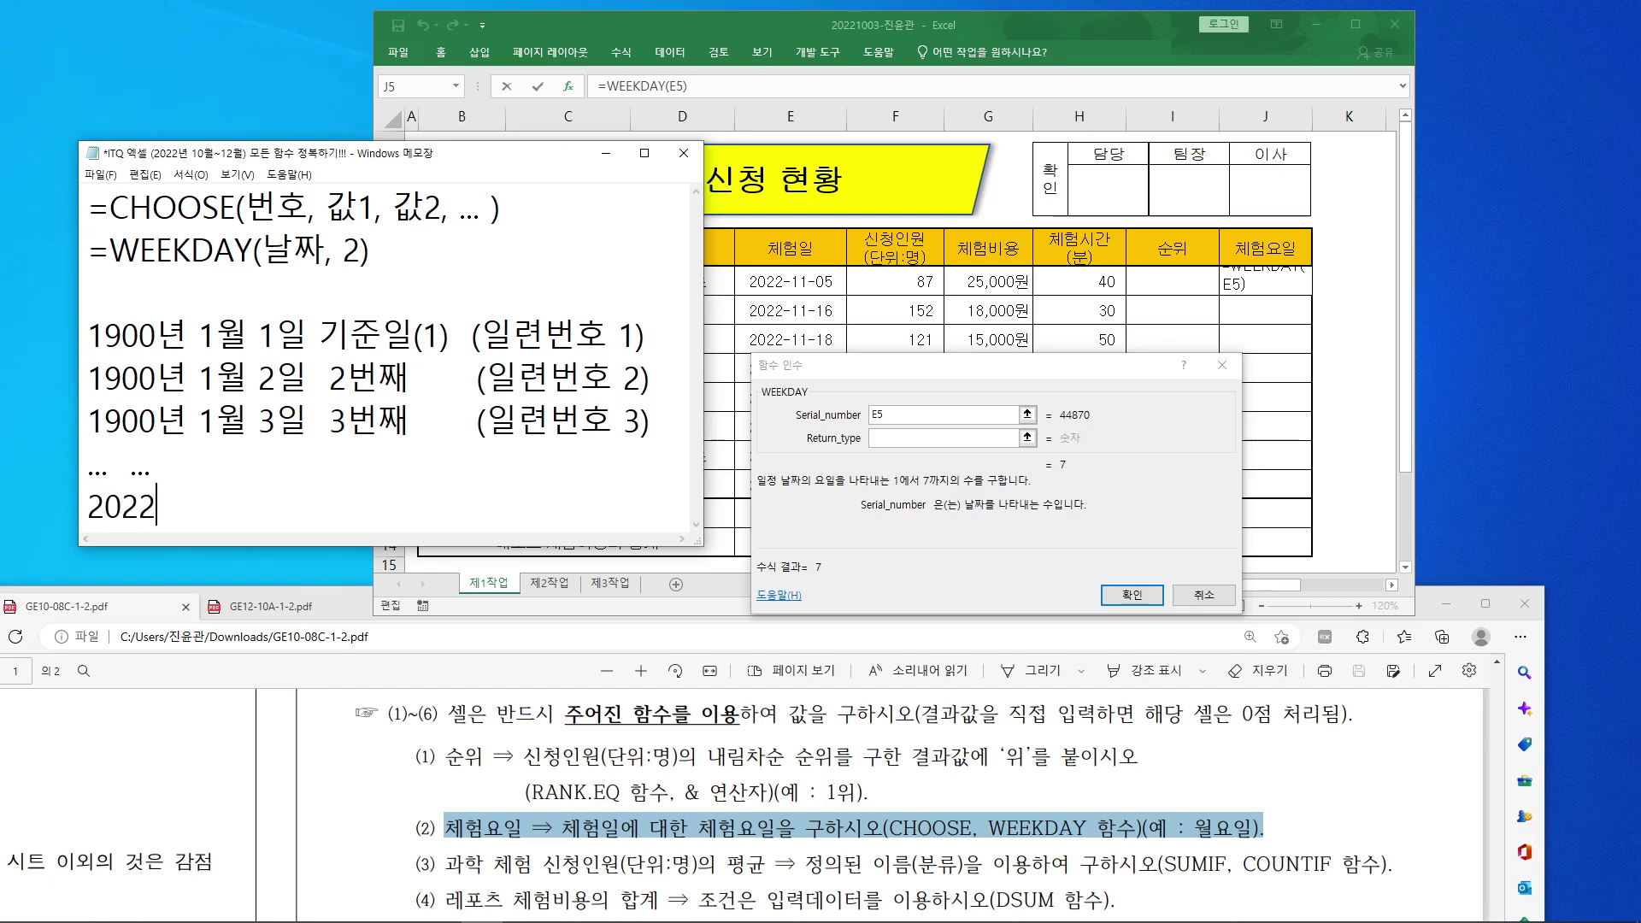
pyautogui.write('-')
pyautogui.moveTo(566, 153); pyautogui.dragTo(589, 318)
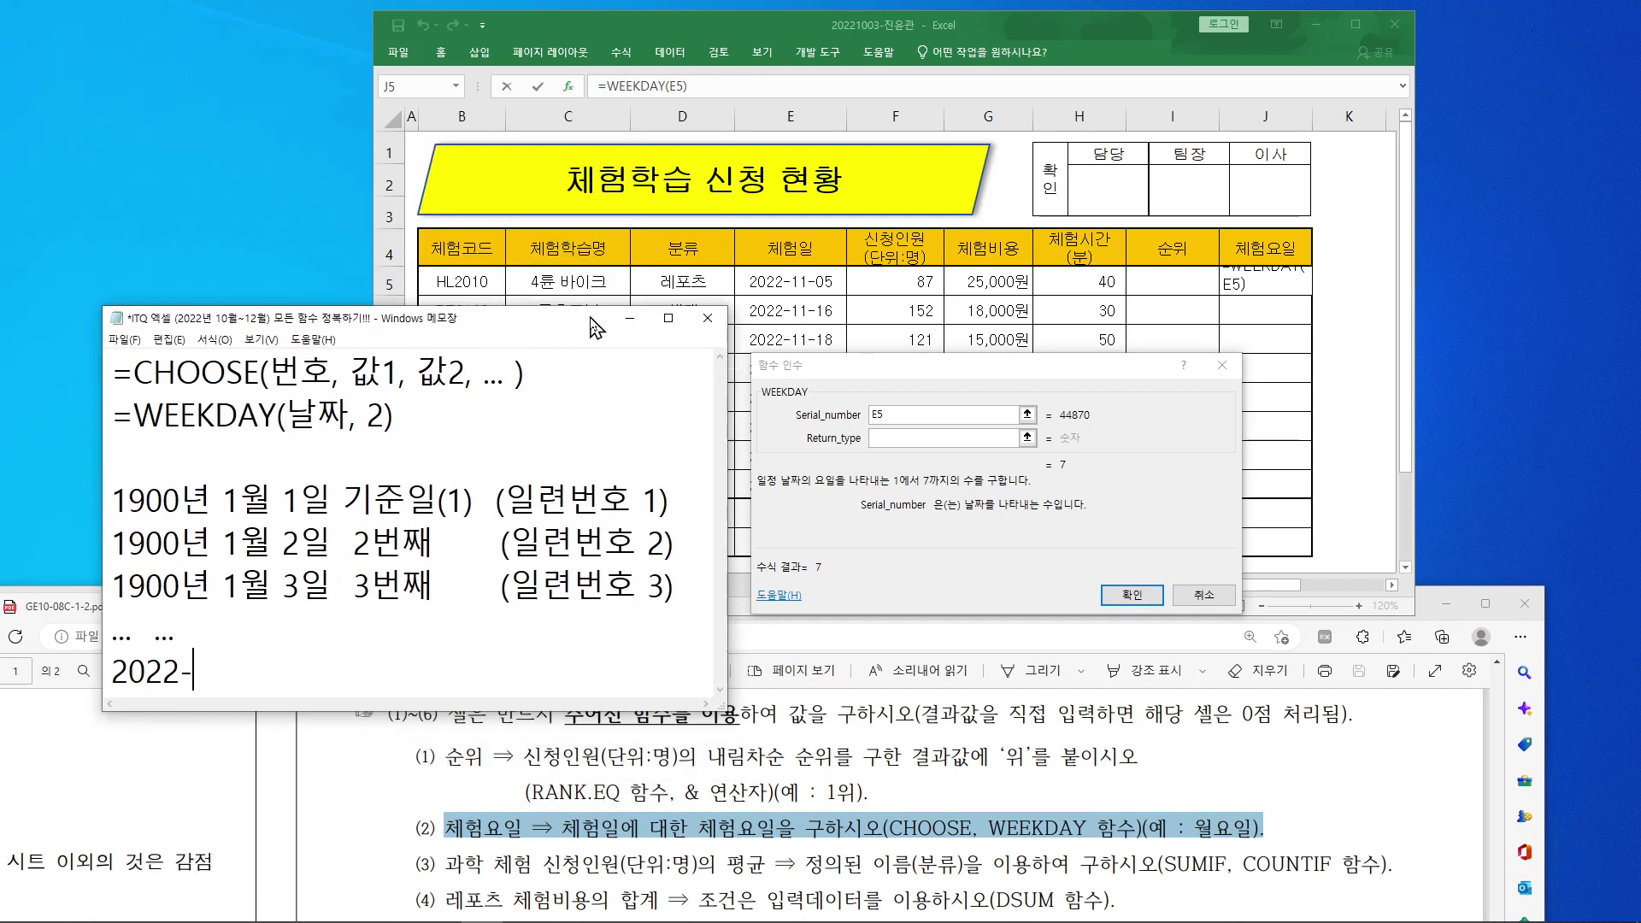
pyautogui.write('11-05    4')
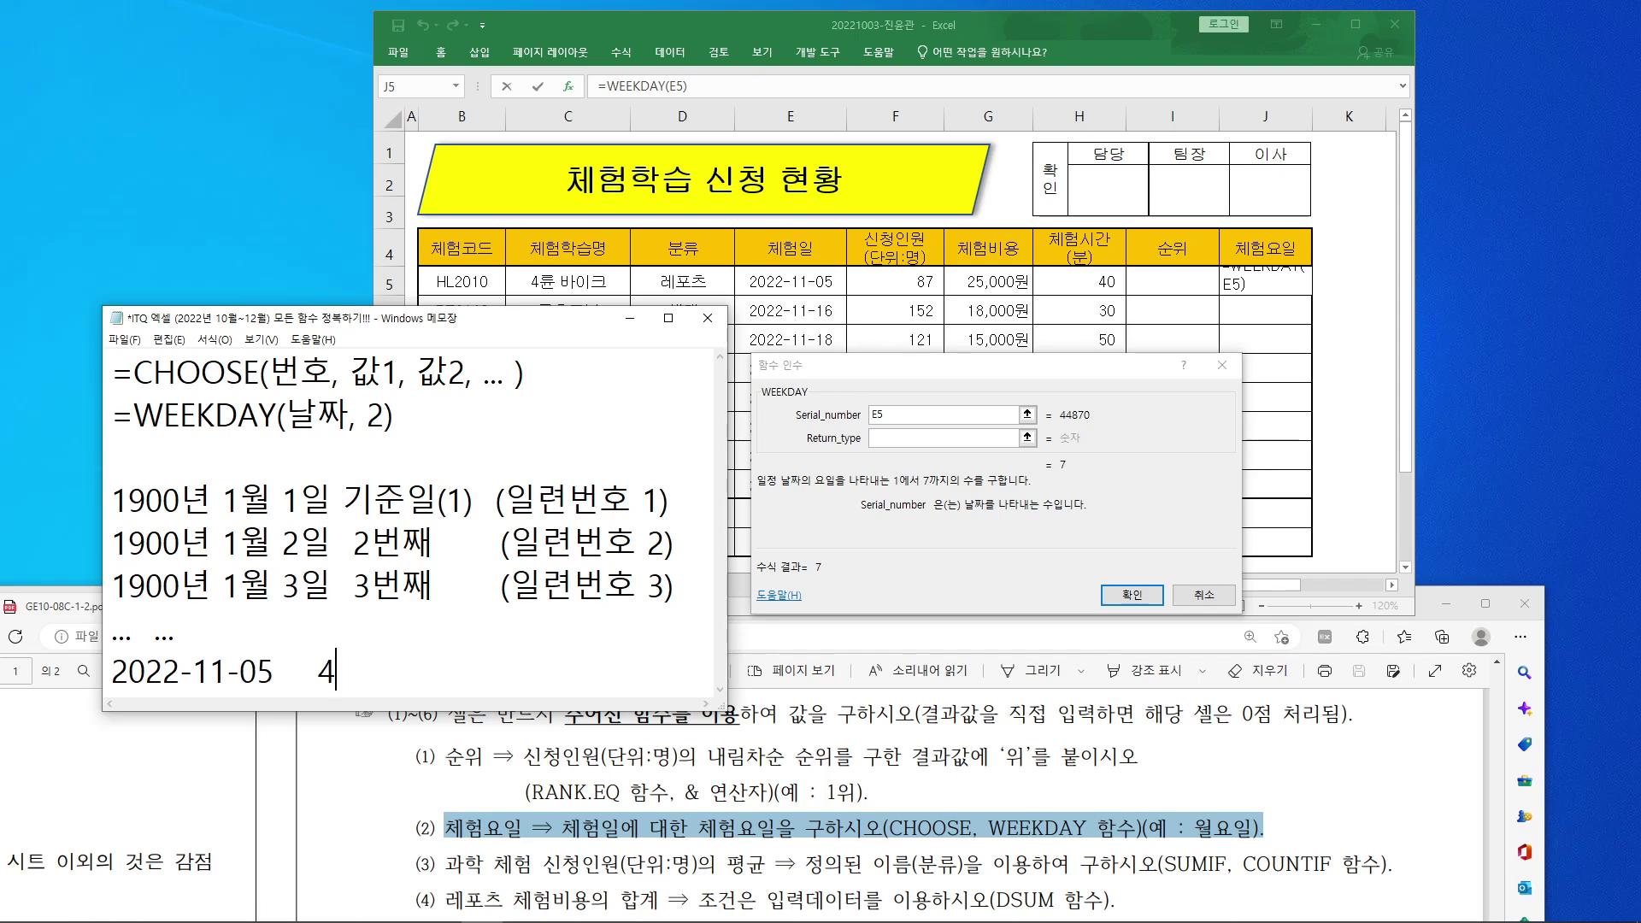
pyautogui.write('487')
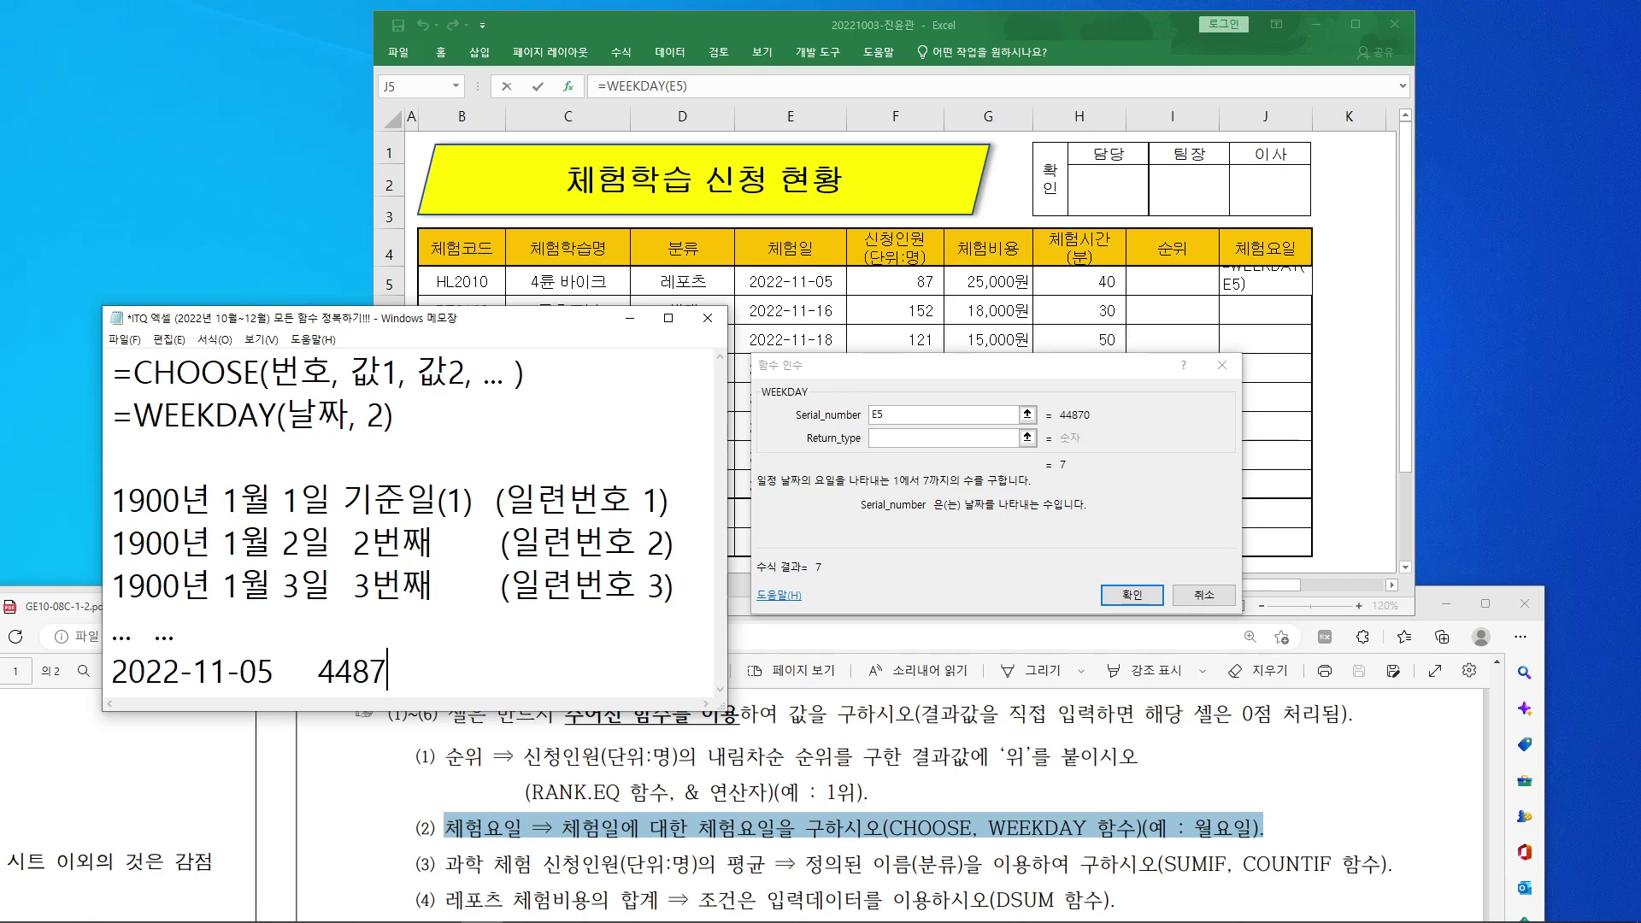
pyautogui.write('0번째')
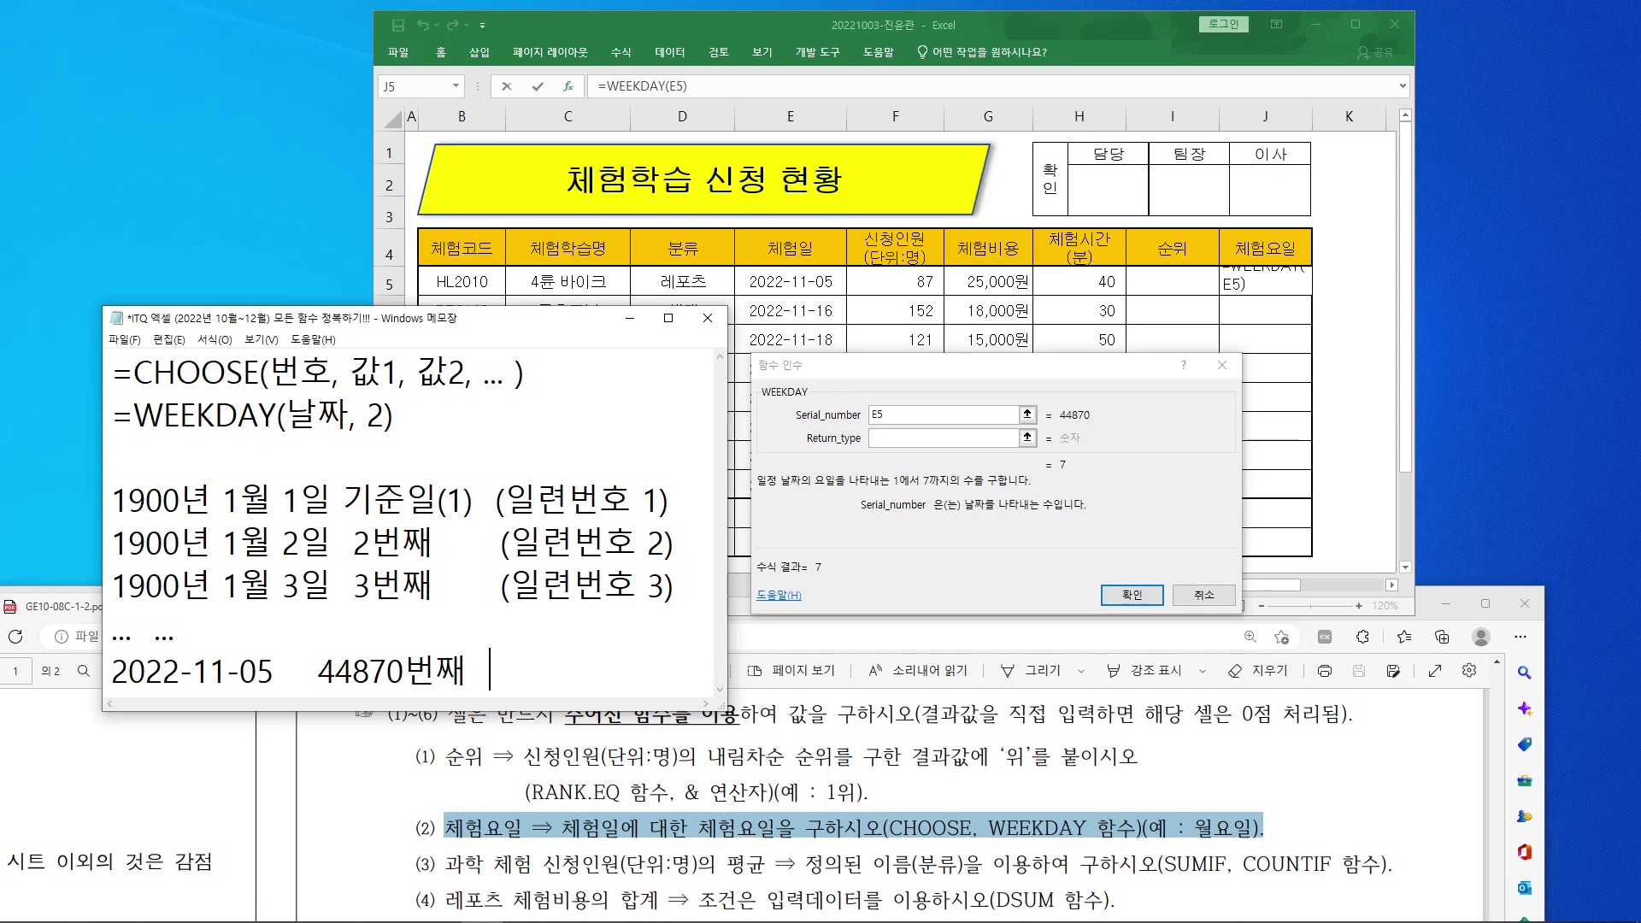
pyautogui.write('일련버')
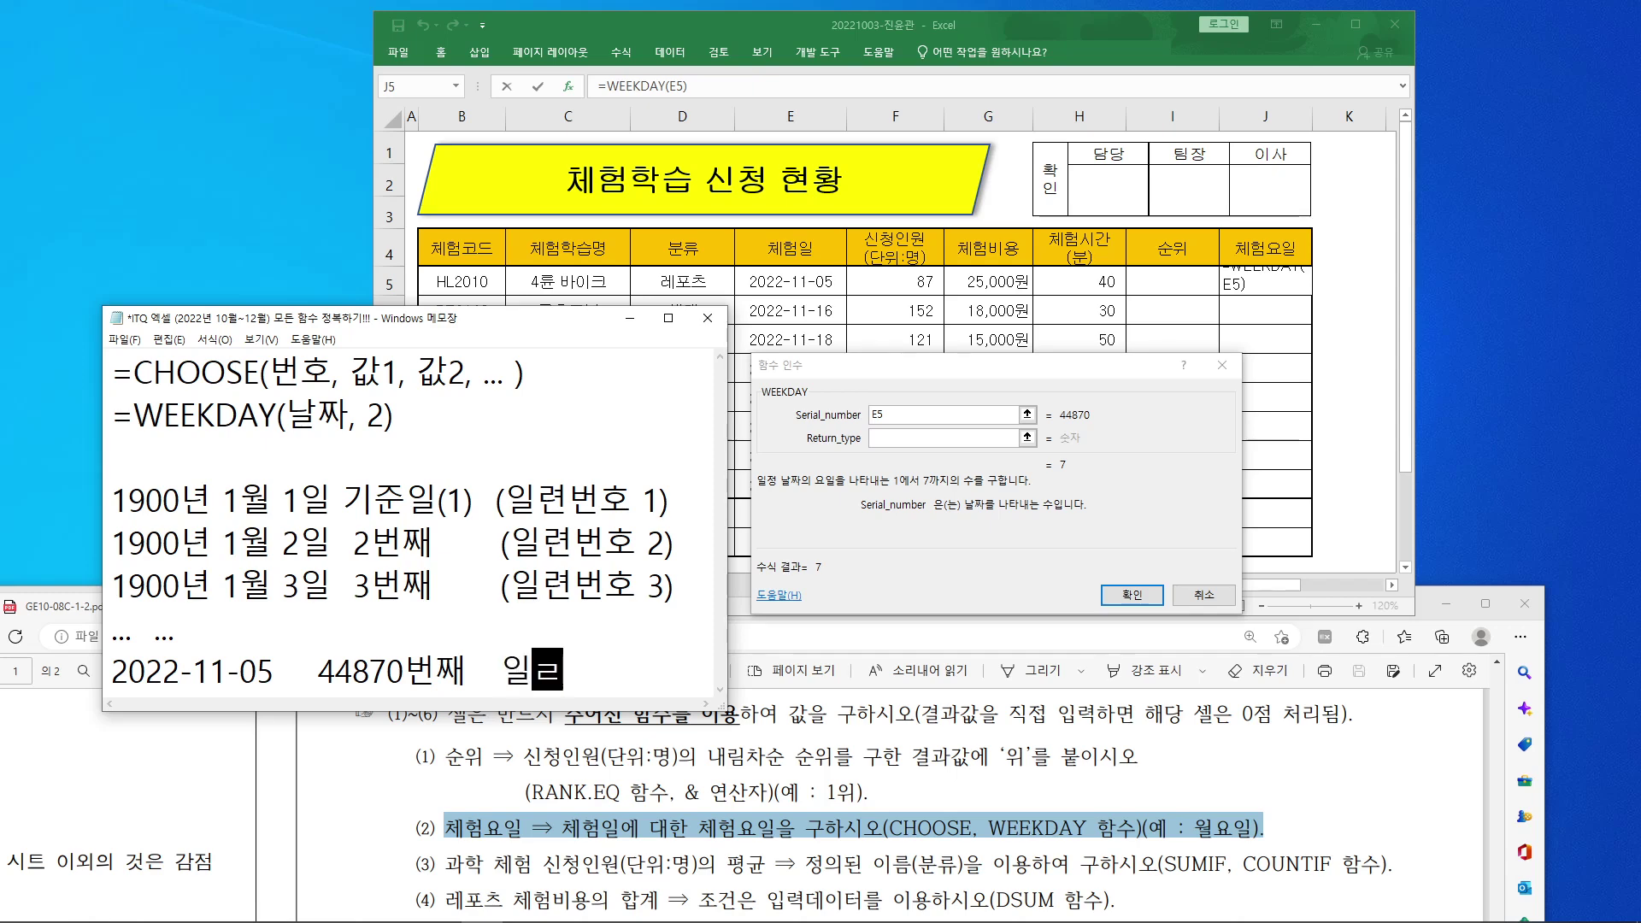
pyautogui.write('ㄴ호')
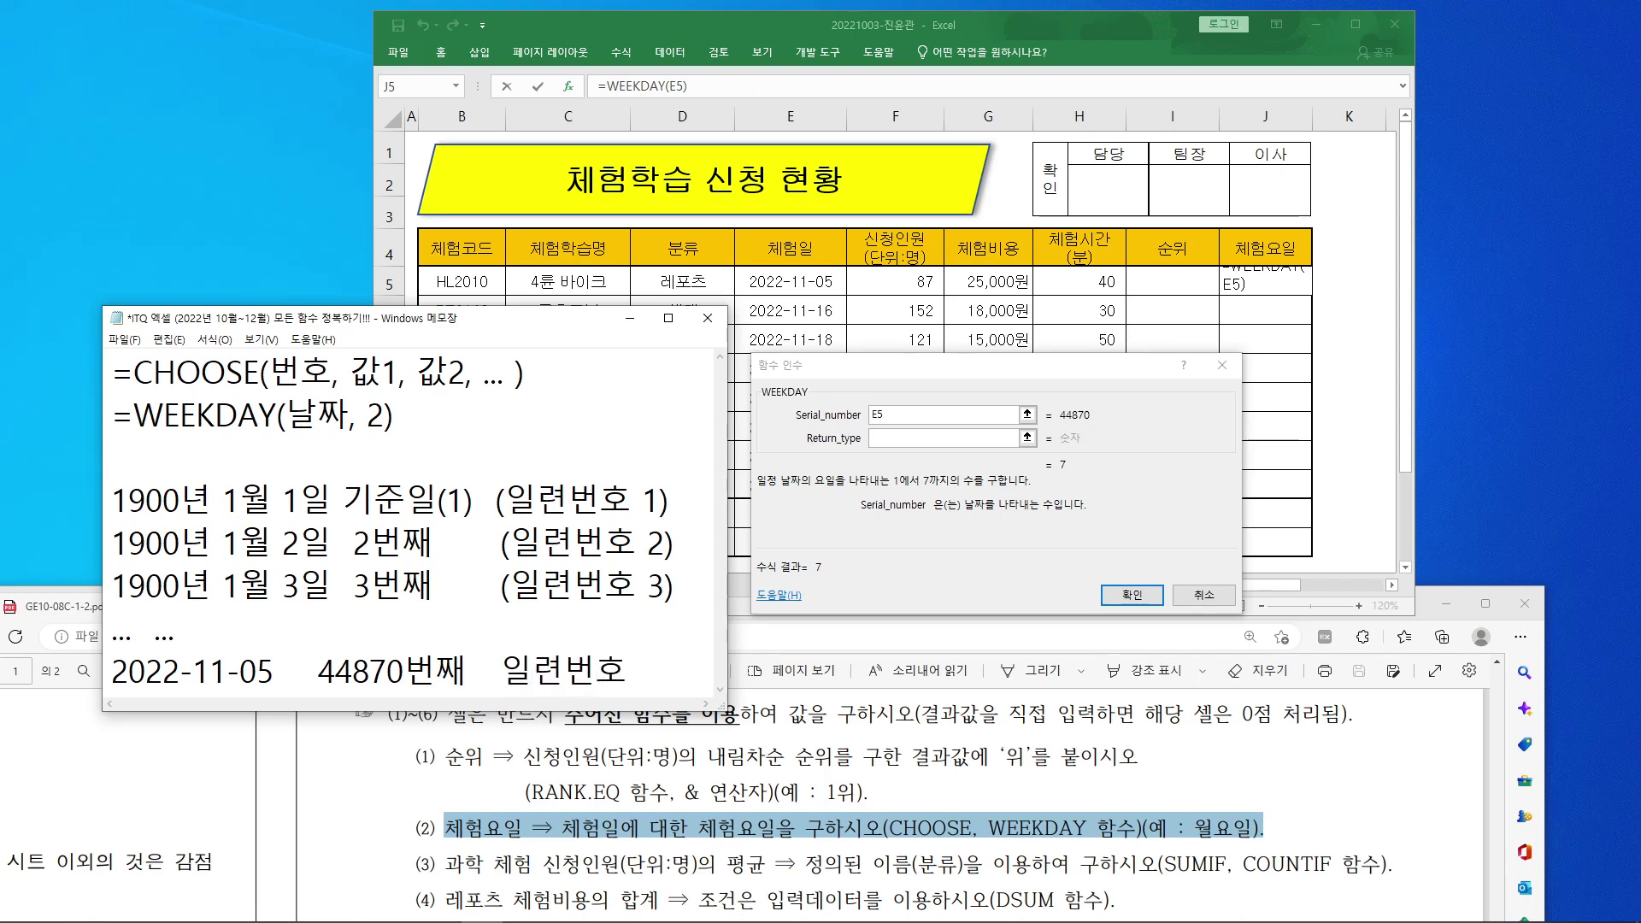
pyautogui.write(' : 44870')
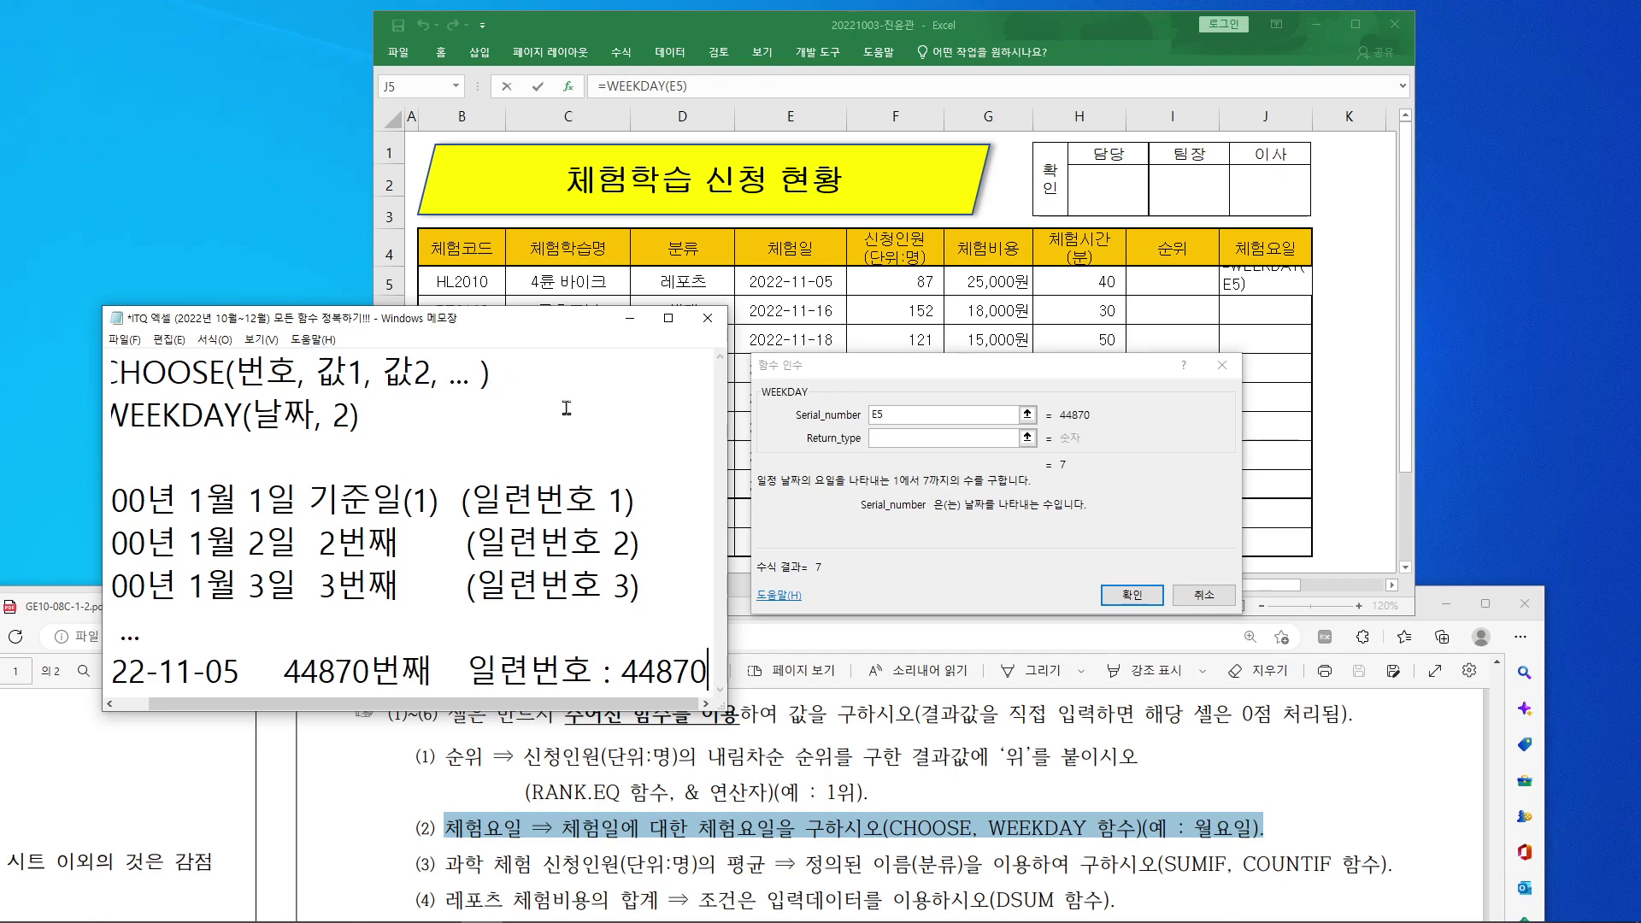
# Step: Widen the Notepad window to fit its longest line, select the 1900년 1월 1일 line, and place the window above the exam PDF
pyautogui.moveTo(732, 521); pyautogui.dragTo(858, 517)
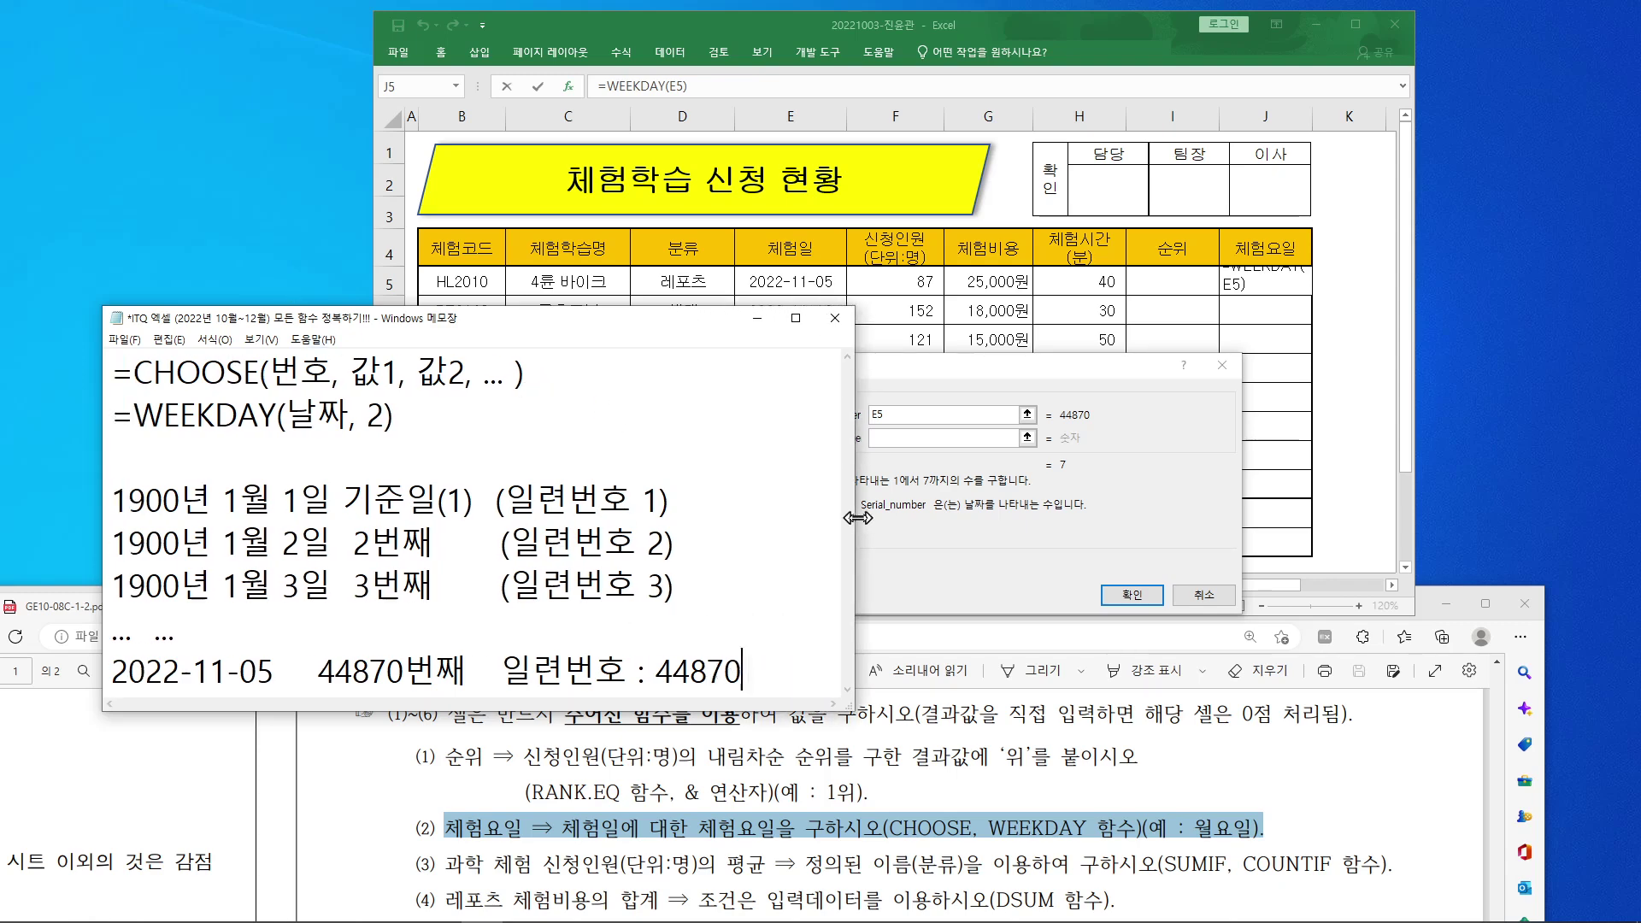
pyautogui.moveTo(667, 325); pyautogui.dragTo(706, 403)
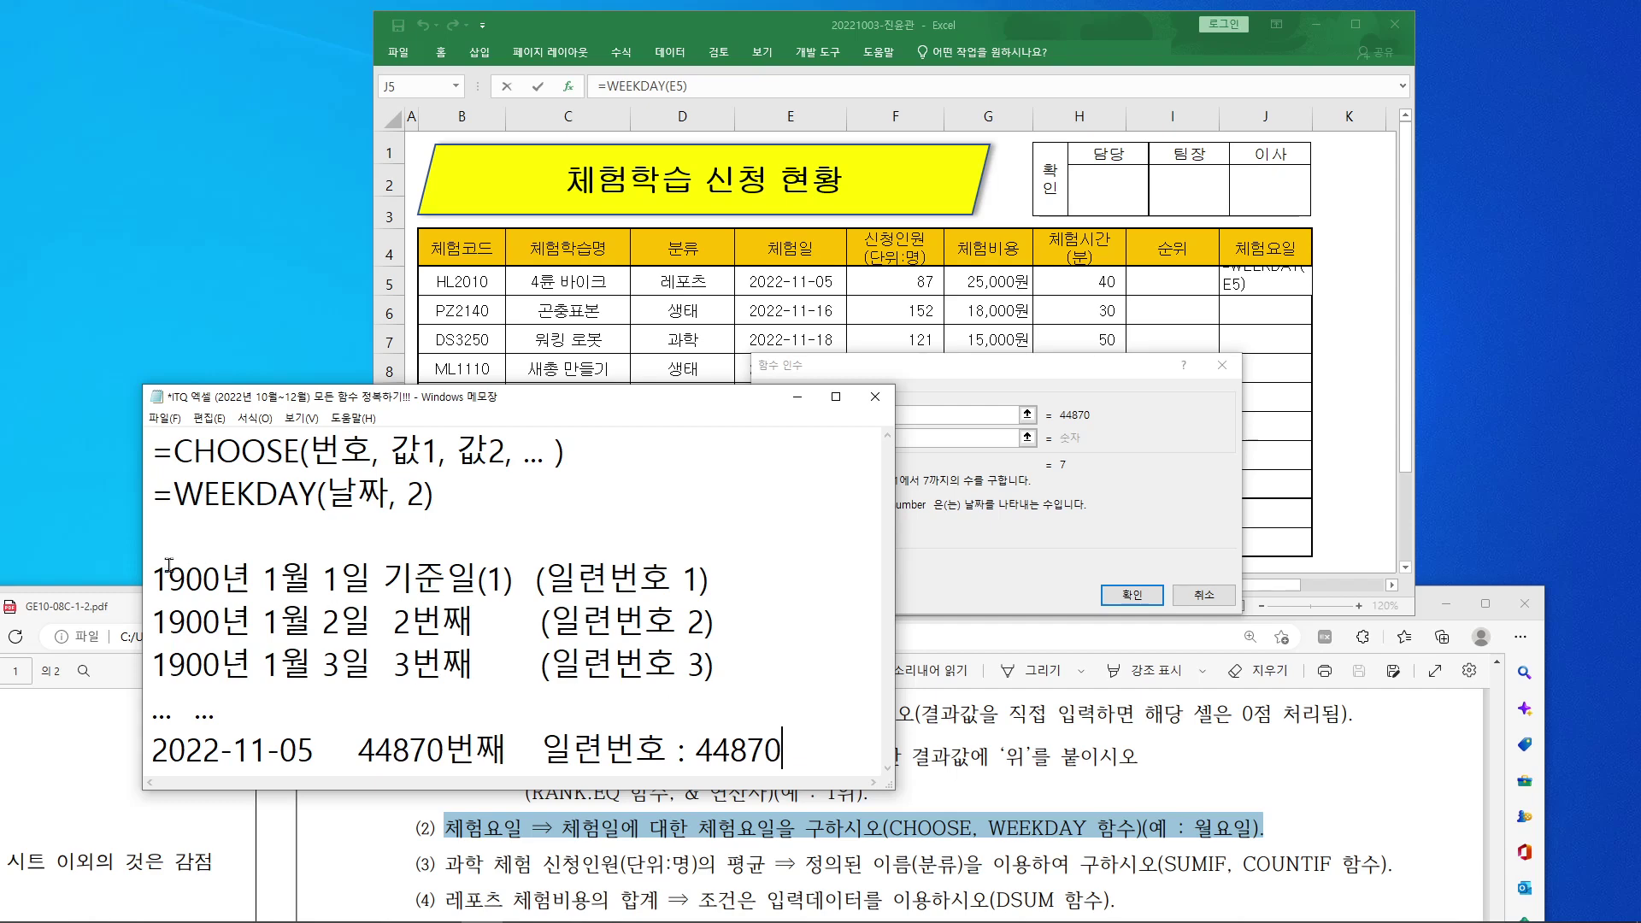
pyautogui.moveTo(152, 574); pyautogui.dragTo(714, 581)
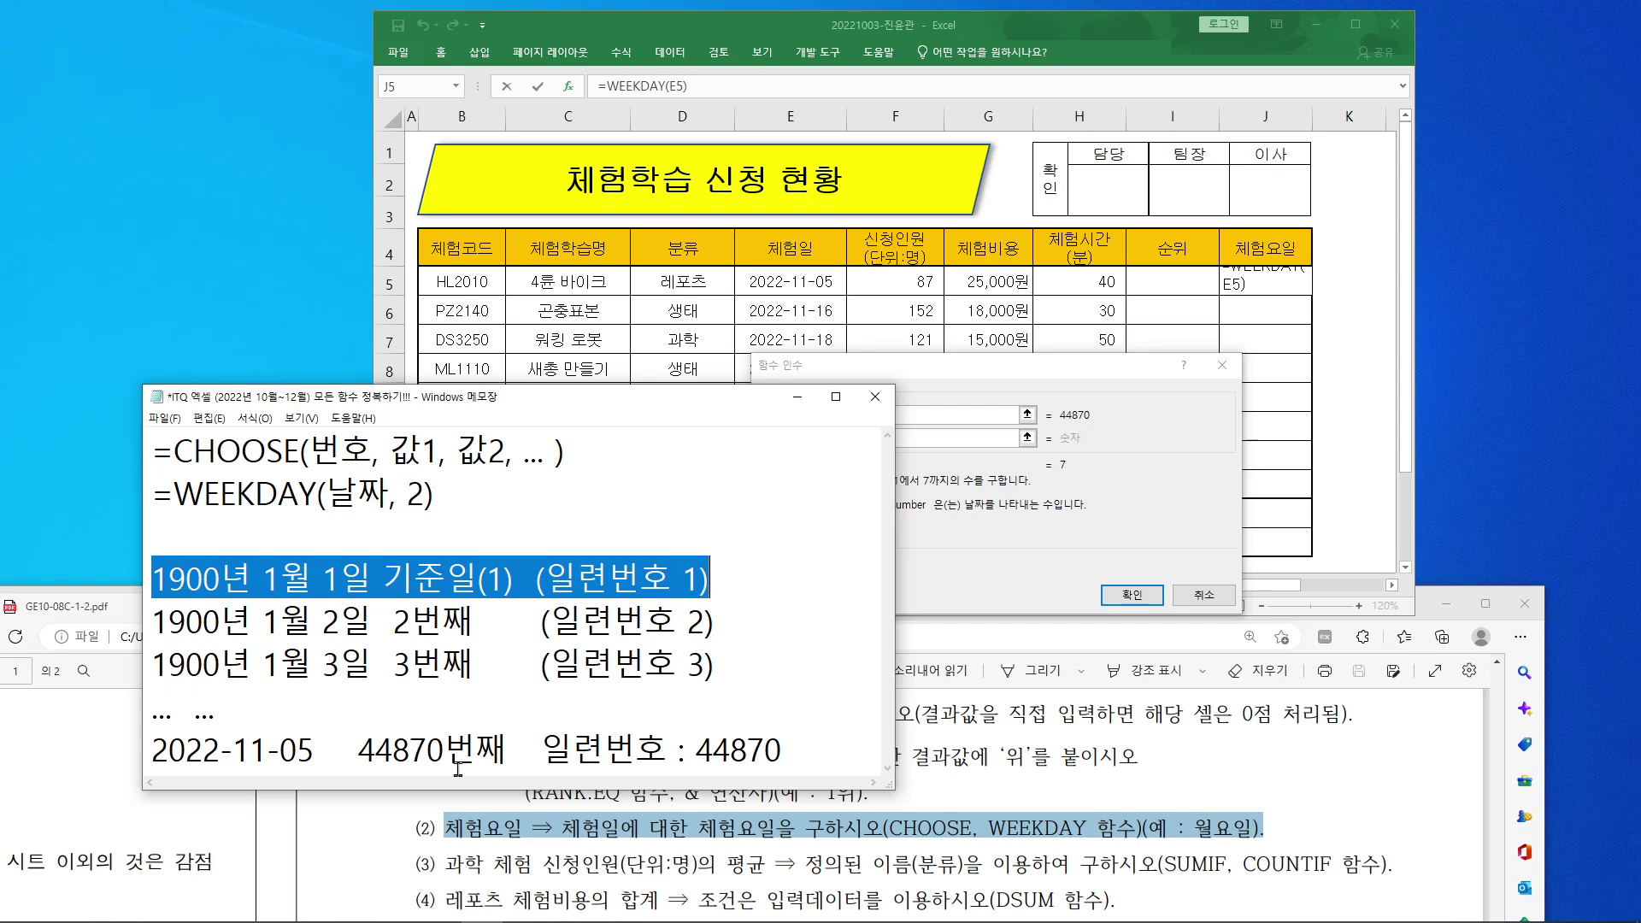
pyautogui.moveTo(639, 408); pyautogui.dragTo(545, 200)
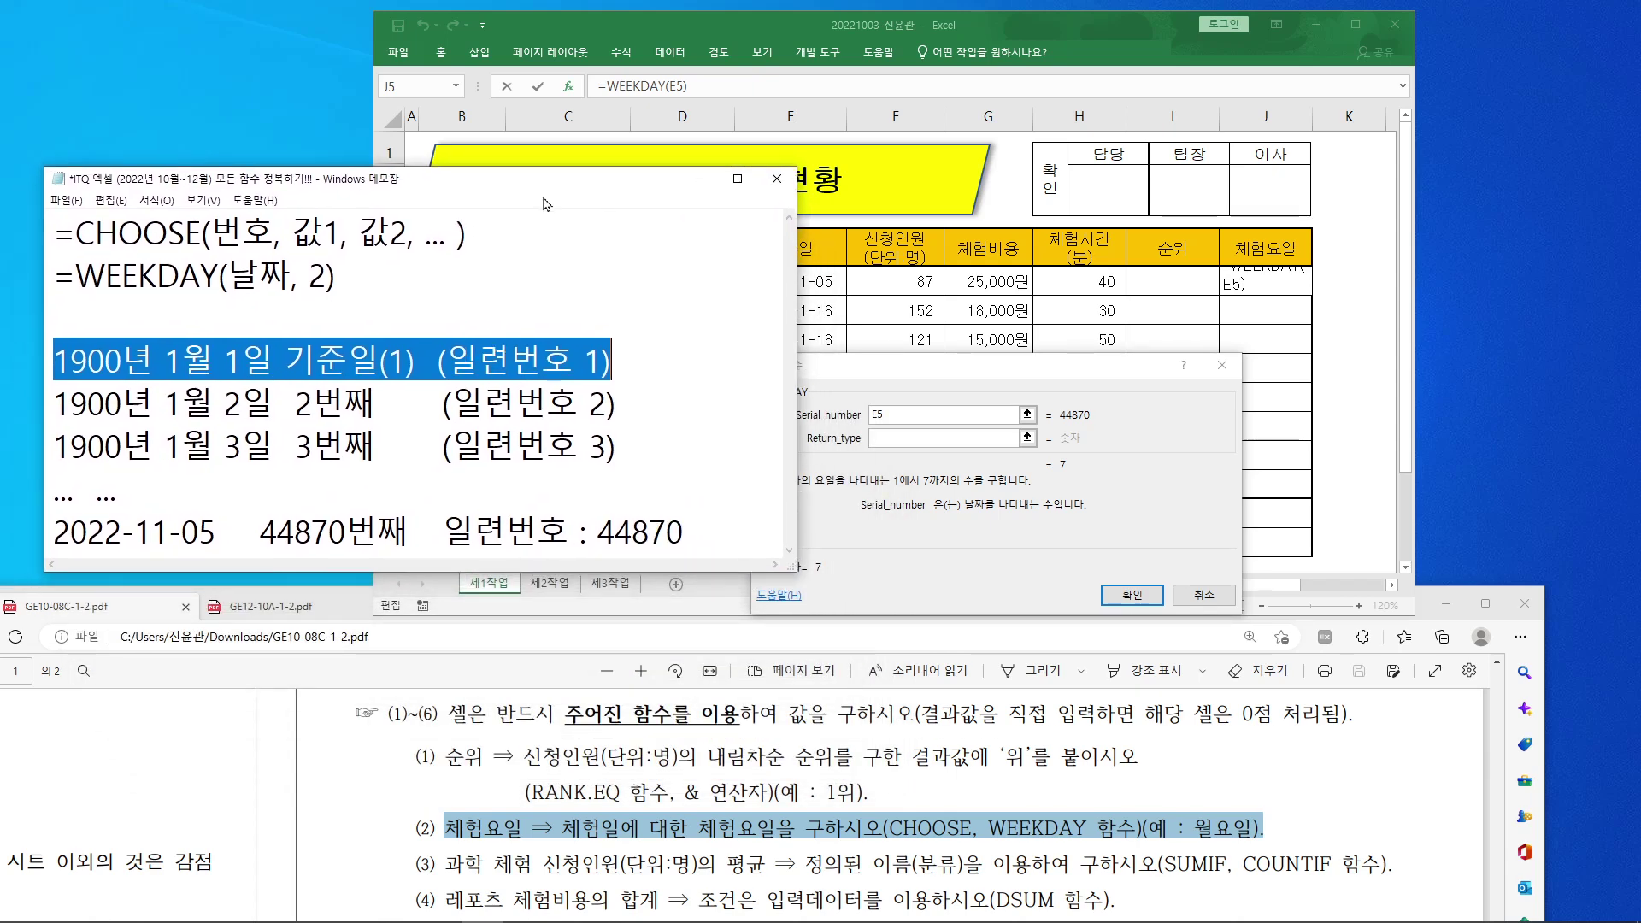
# Step: In the WEEKDAY function arguments, examine the Return_type description of types 1, 2 and 3, with the dialog moved clear of Notepad
pyautogui.click(901, 436)
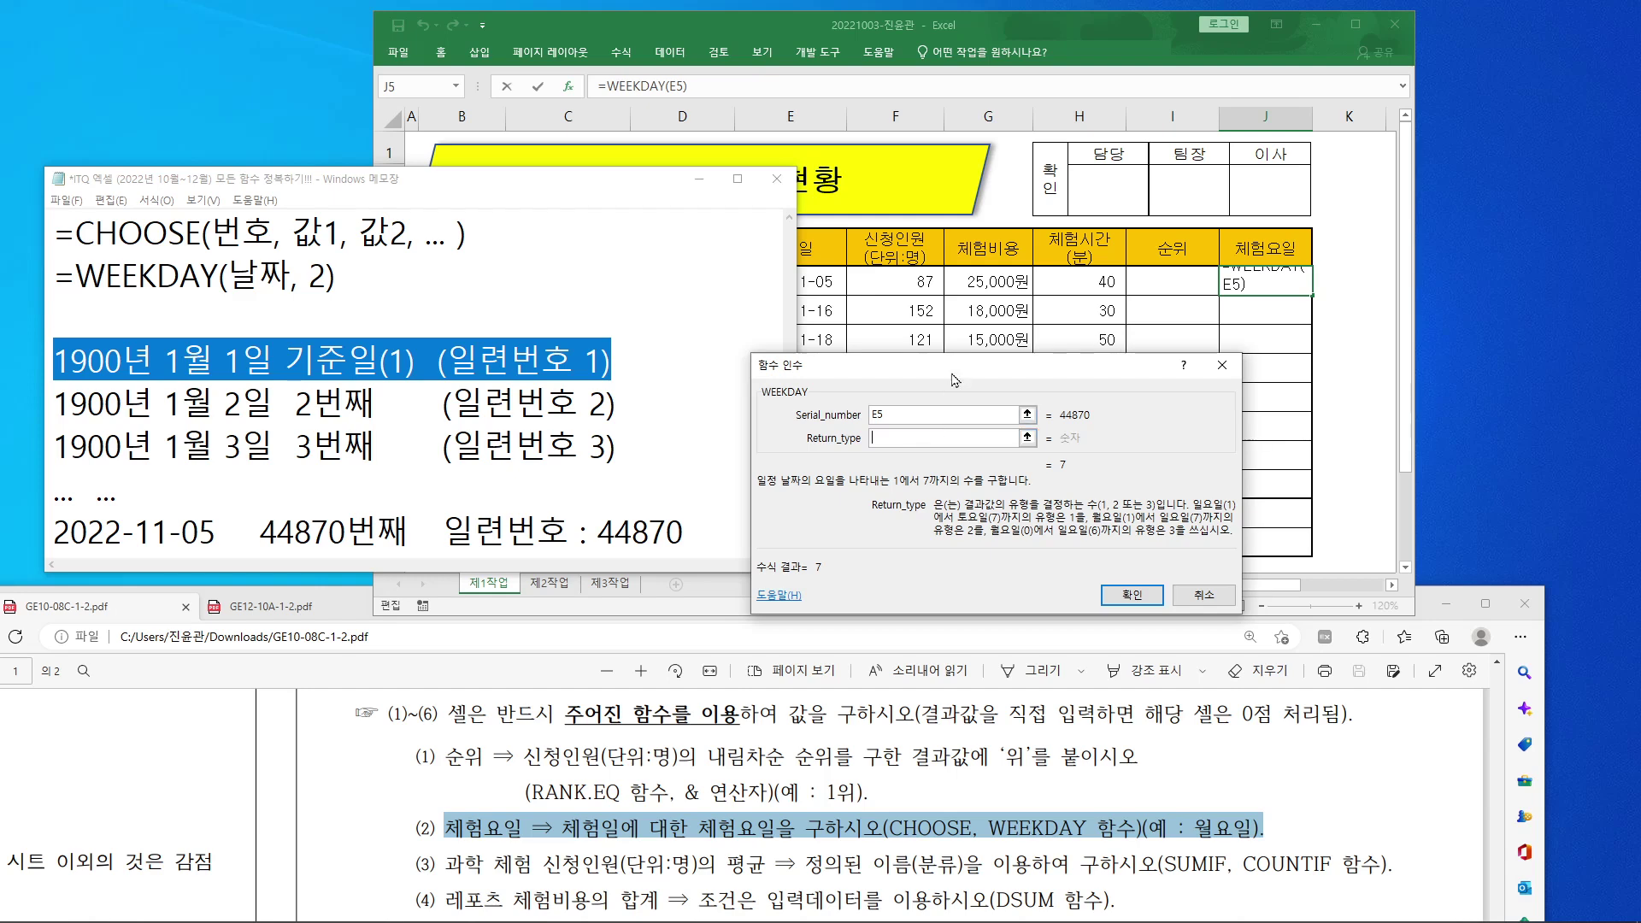
pyautogui.moveTo(957, 380); pyautogui.dragTo(1018, 356)
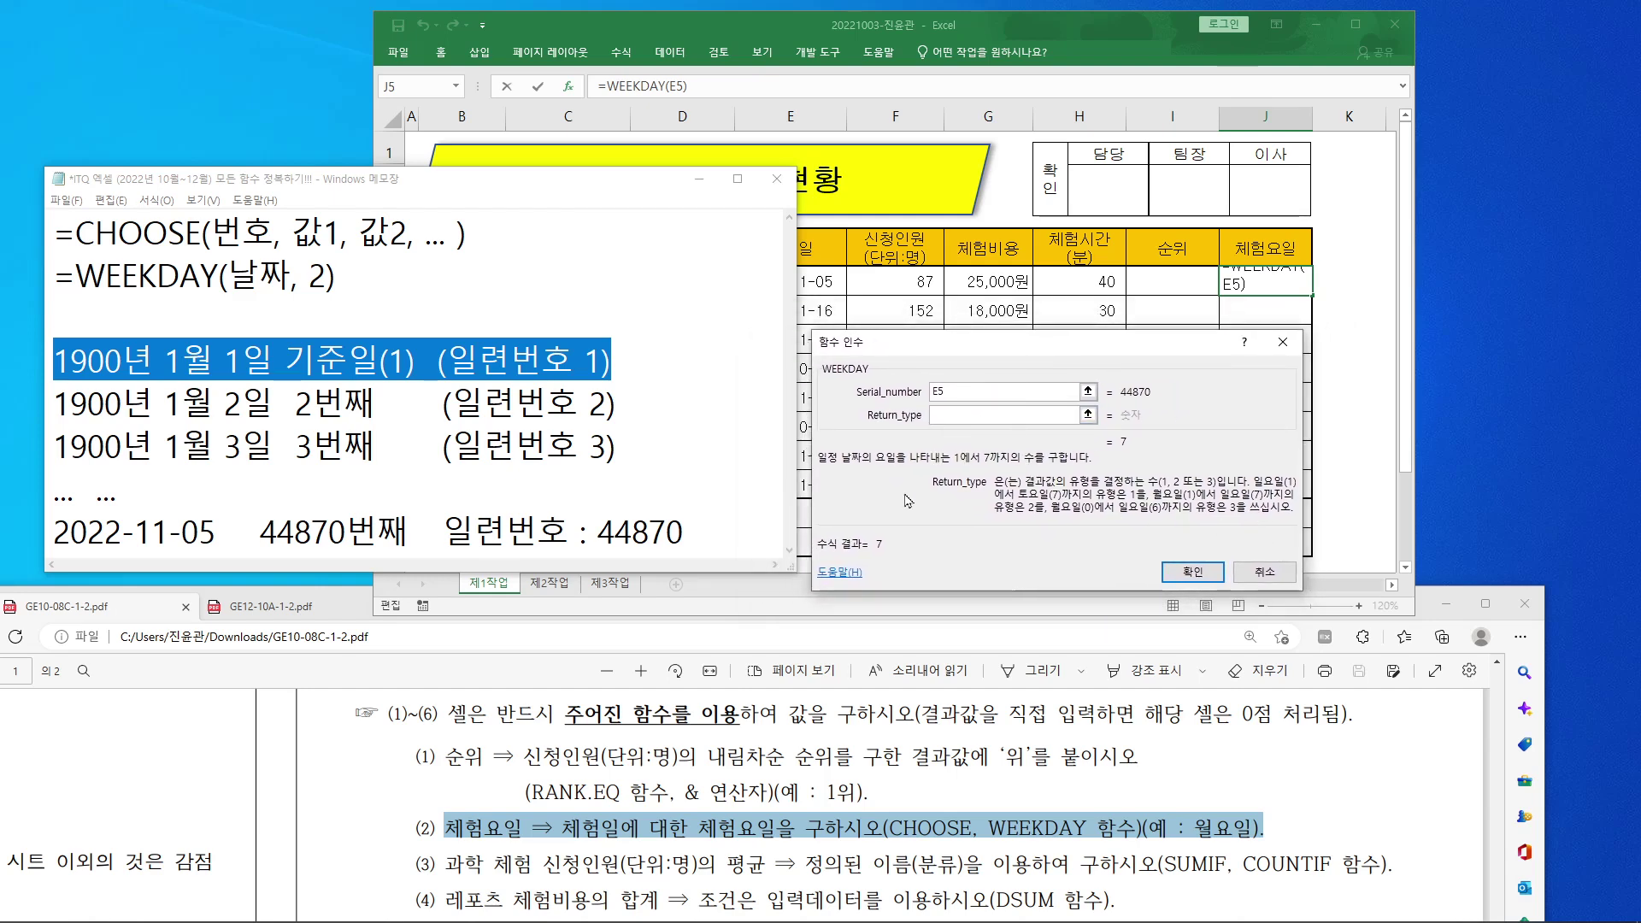
pyautogui.moveTo(991, 471); pyautogui.dragTo(1306, 517)
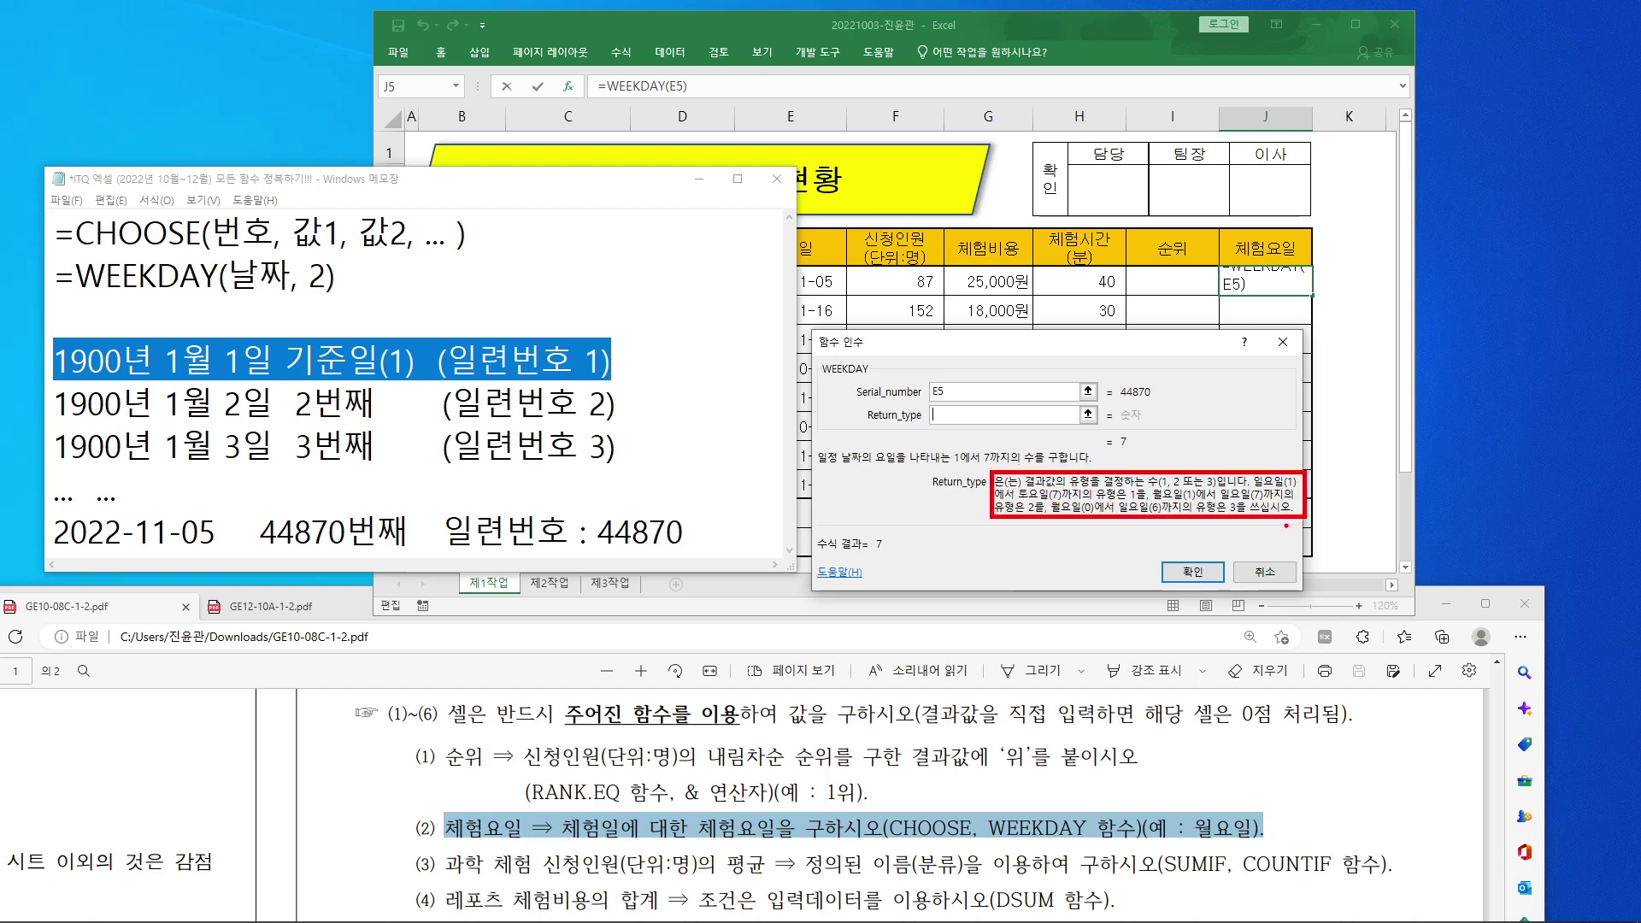
pyautogui.moveTo(975, 398); pyautogui.dragTo(999, 406)
pyautogui.moveTo(1139, 500); pyautogui.dragTo(1126, 486)
pyautogui.moveTo(1272, 484)
pyautogui.mouseDown()
pyautogui.moveTo(1296, 455)
pyautogui.moveTo(1278, 489)
pyautogui.mouseUp()
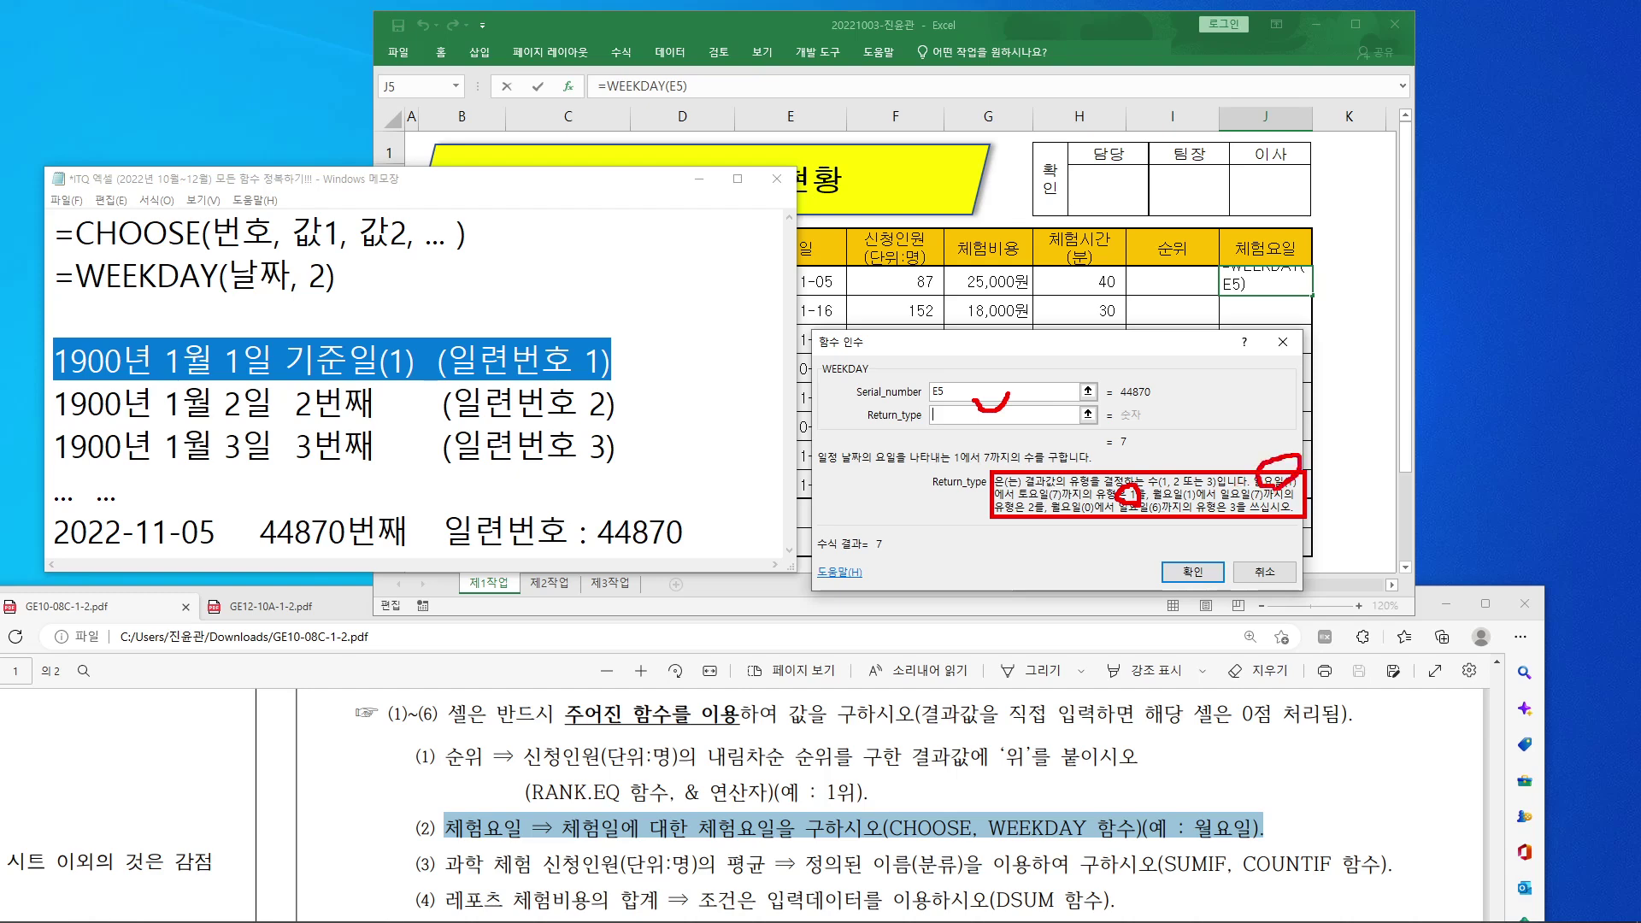
pyautogui.press('Escape')
# Step: Leave a blank line below the 2022-11-05 note and place Notepad beside the WEEKDAY dialog so the Return_type description stays readable
pyautogui.click(586, 195)
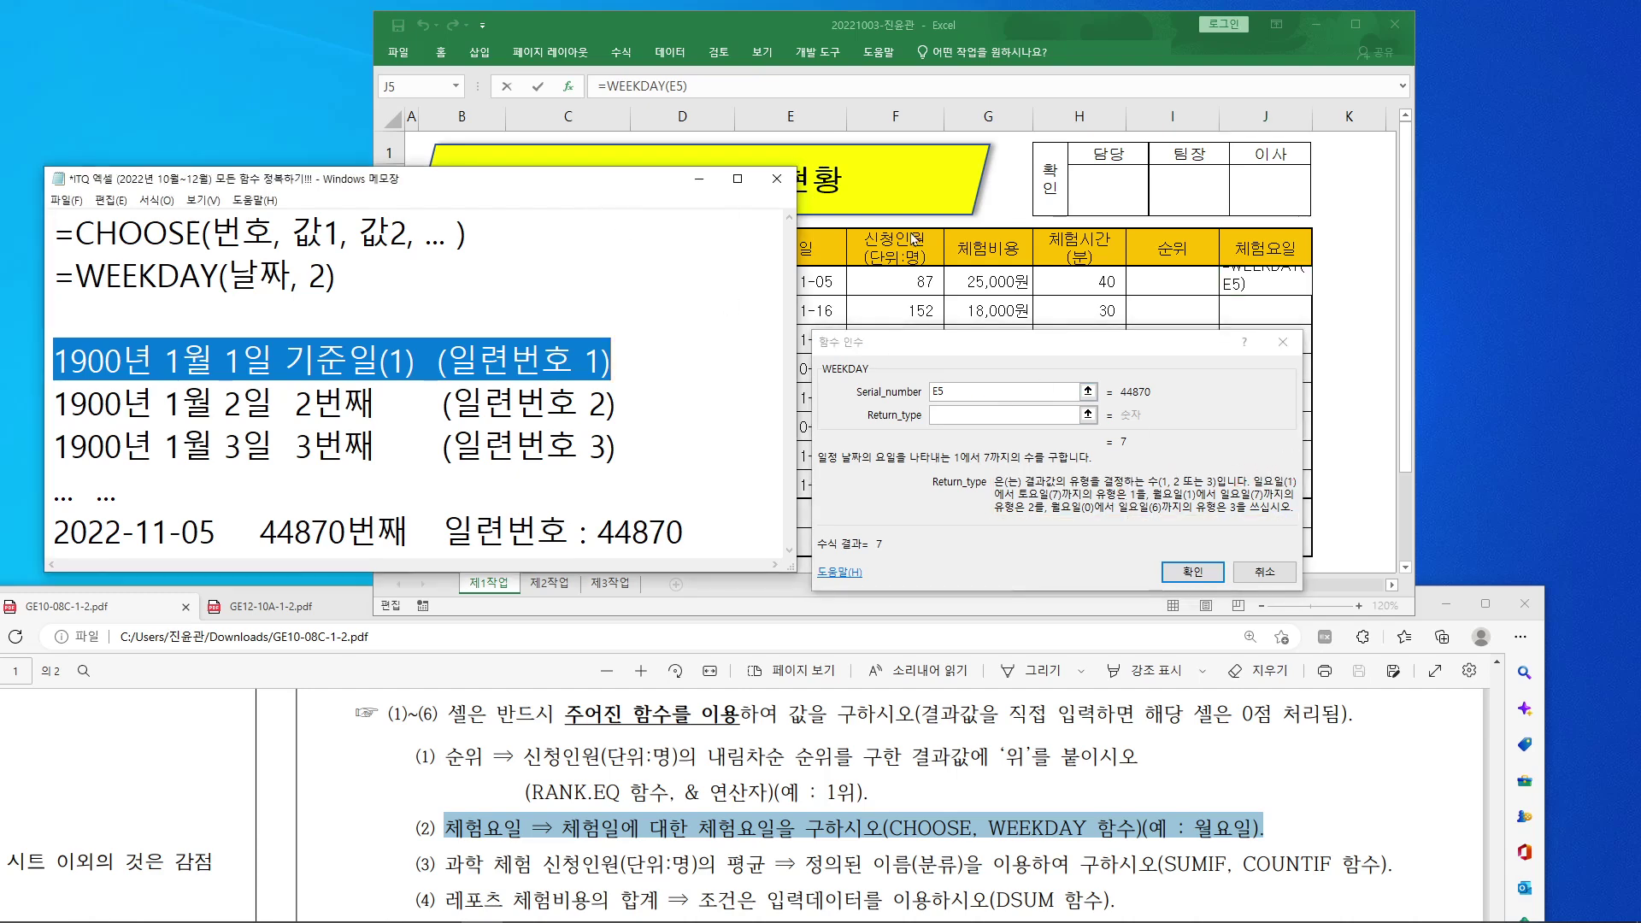
pyautogui.moveTo(484, 193); pyautogui.dragTo(747, 195)
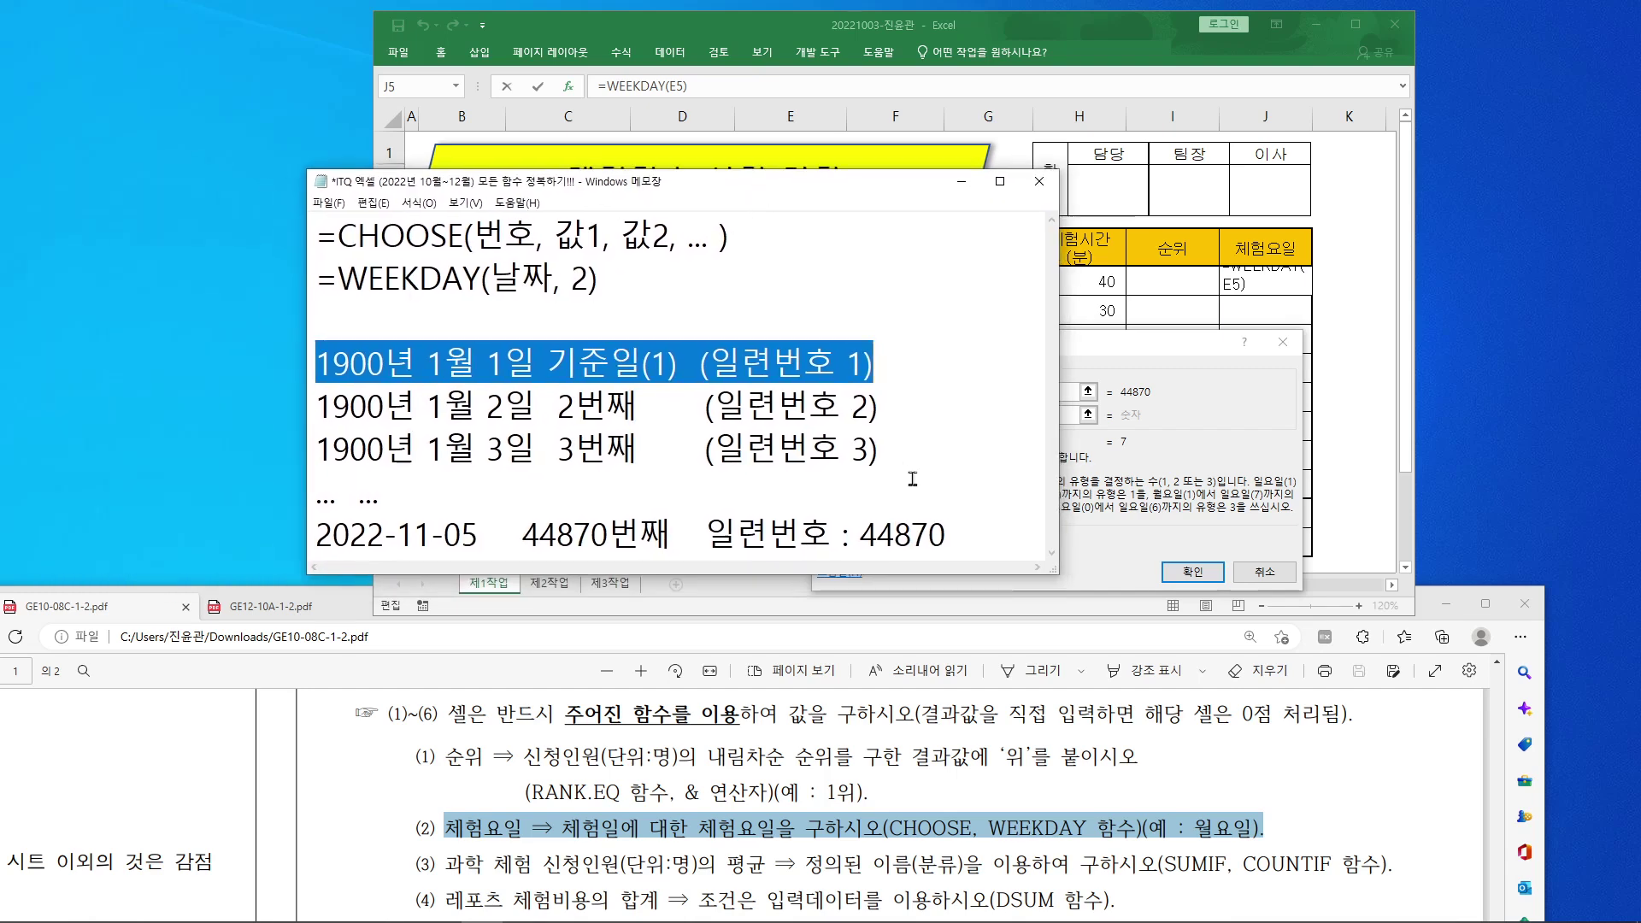
pyautogui.click(1022, 511)
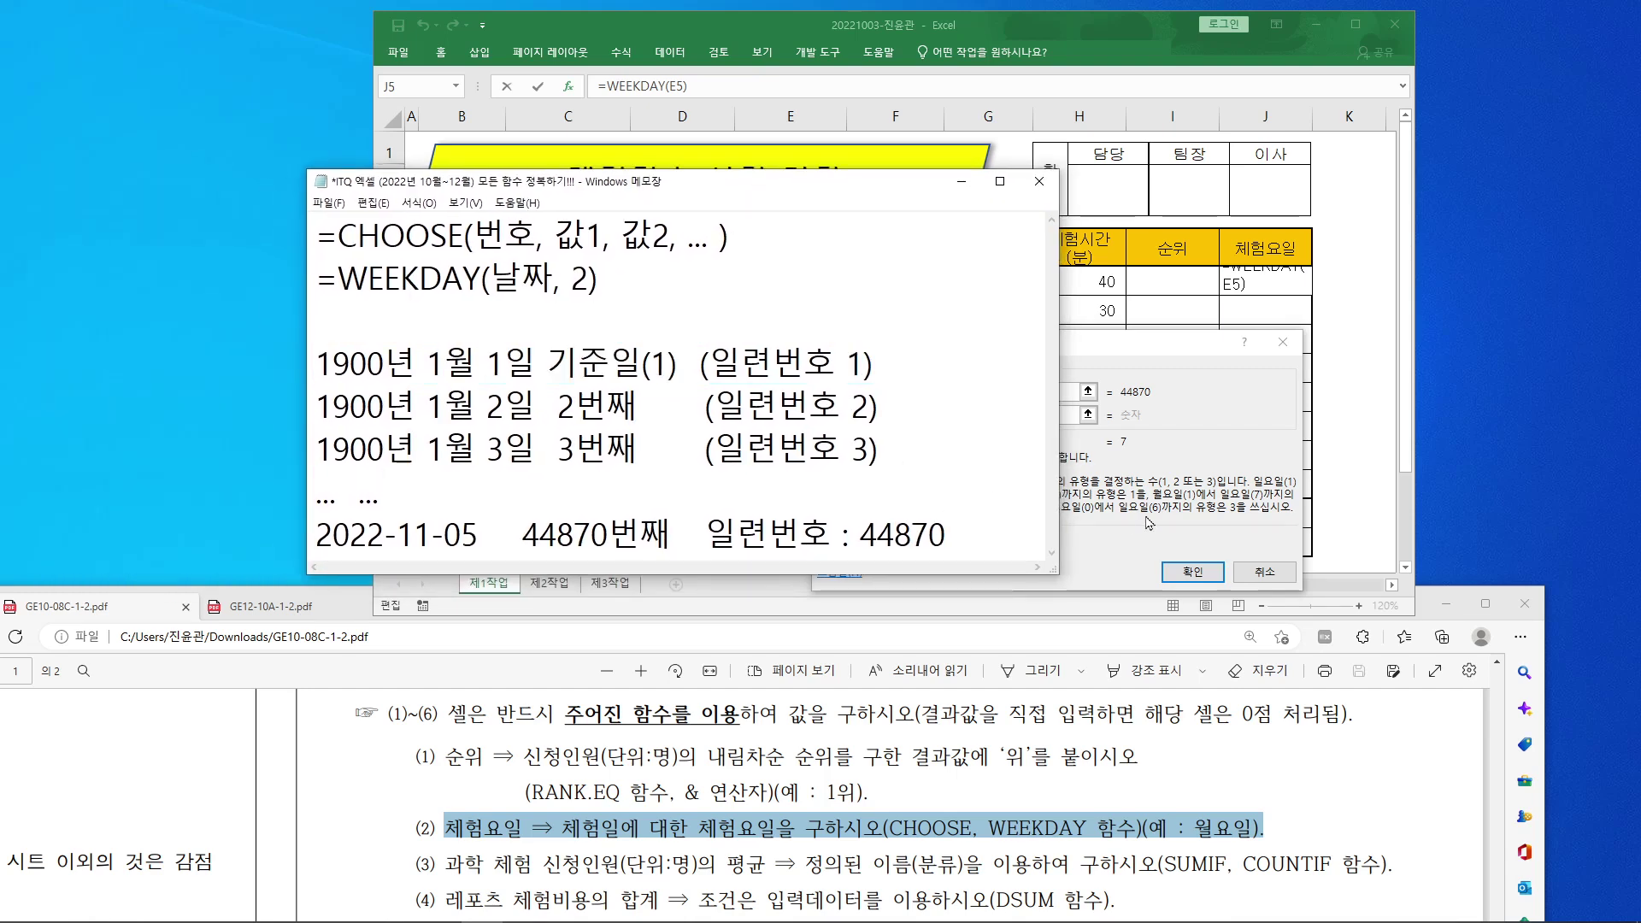
pyautogui.press('Return')
pyautogui.press('Return')
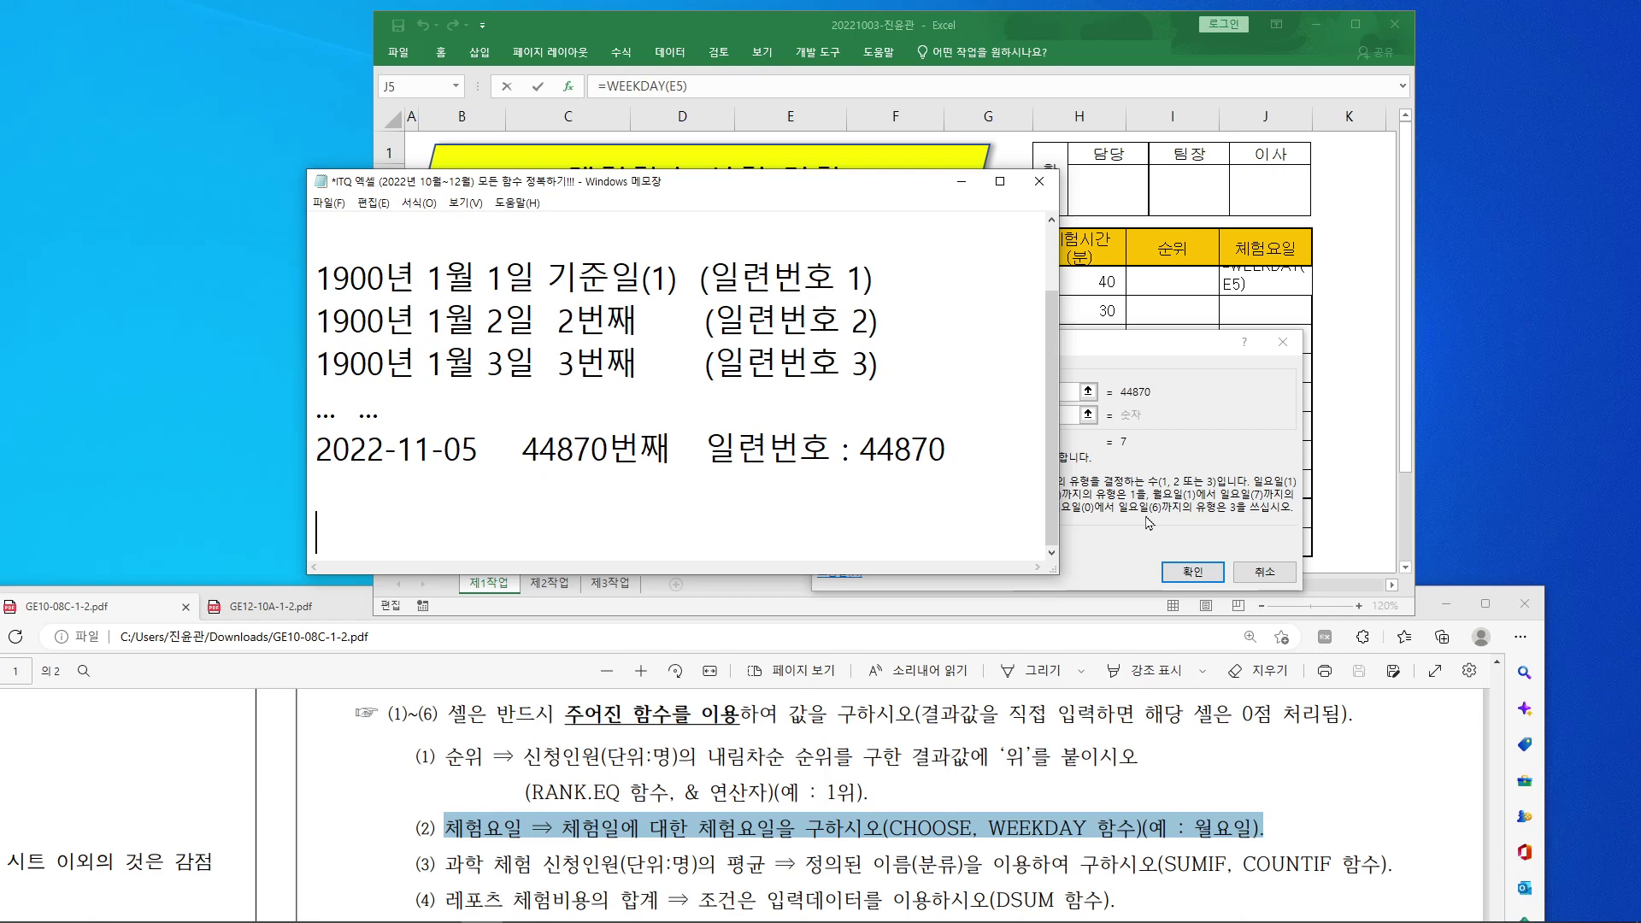
pyautogui.moveTo(782, 192); pyautogui.dragTo(634, 242)
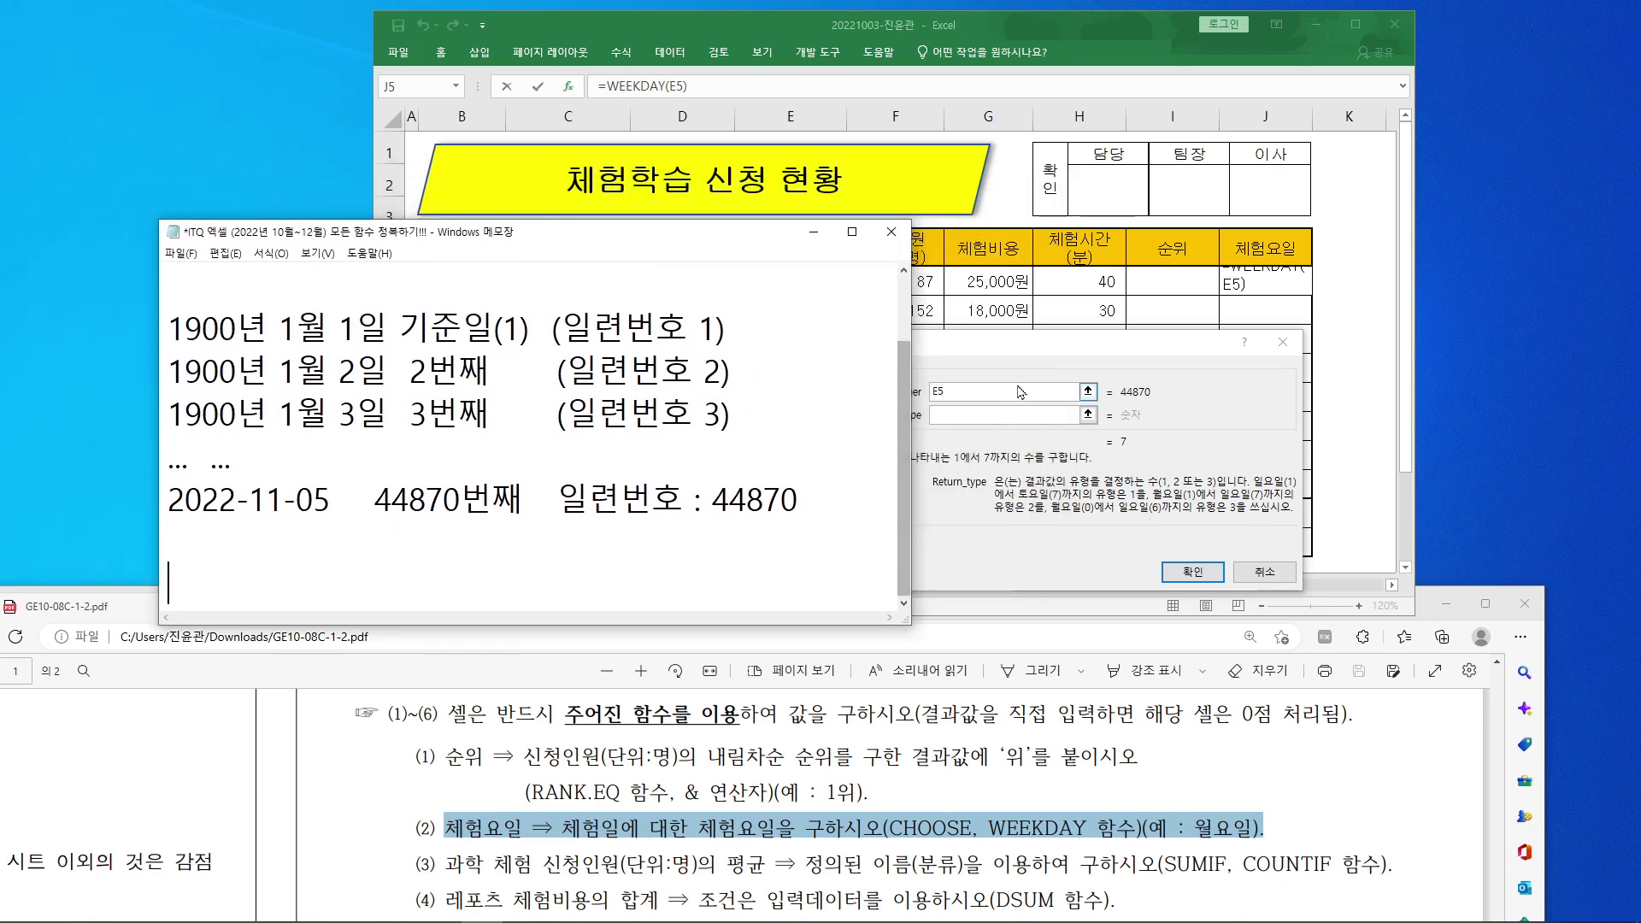
pyautogui.moveTo(1026, 342); pyautogui.dragTo(1193, 317)
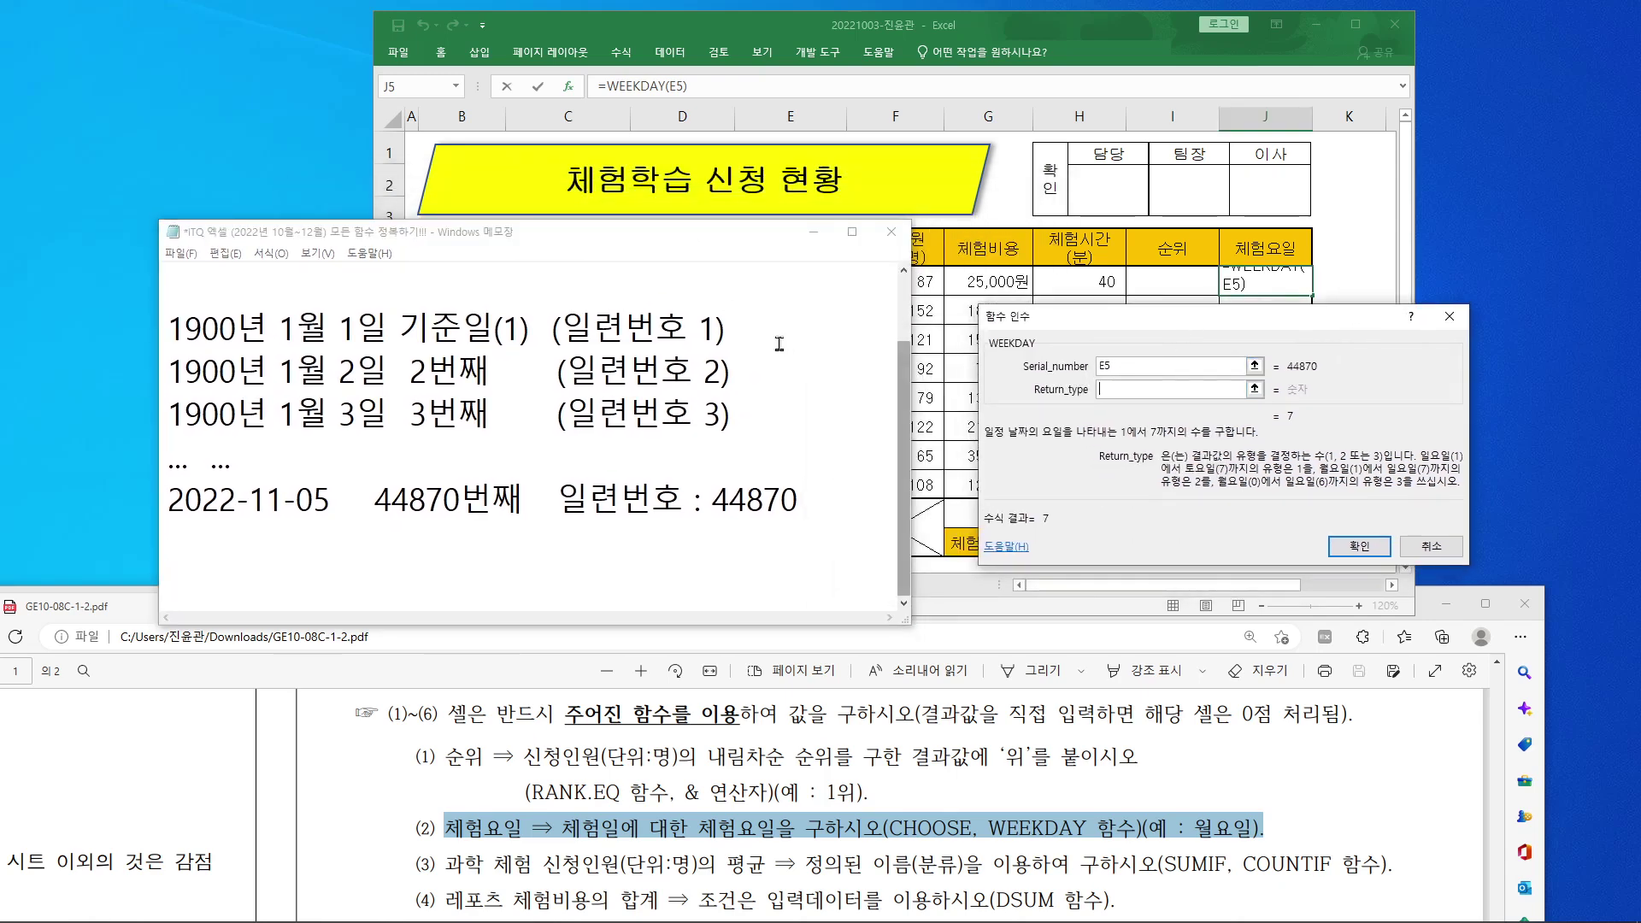
pyautogui.moveTo(716, 244); pyautogui.dragTo(775, 212)
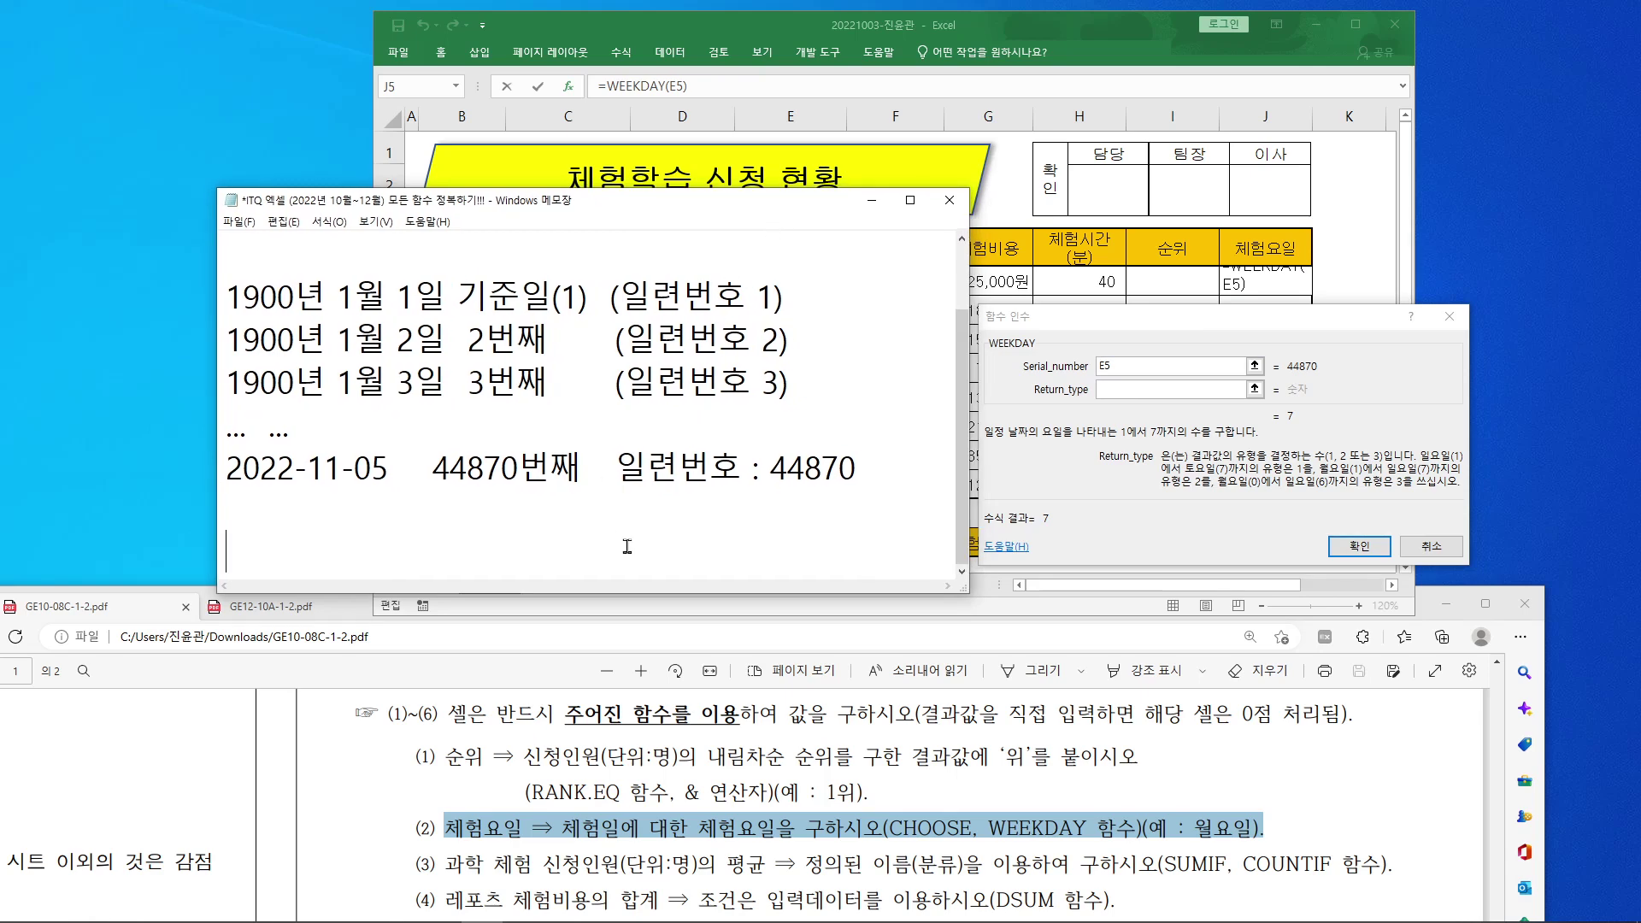
# Step: Add the return type note "1 : 일요일(1), 월요일(2), ... 토요일(7)" on the empty line at the end of the Notepad text
pyautogui.write('1 : 일요일')
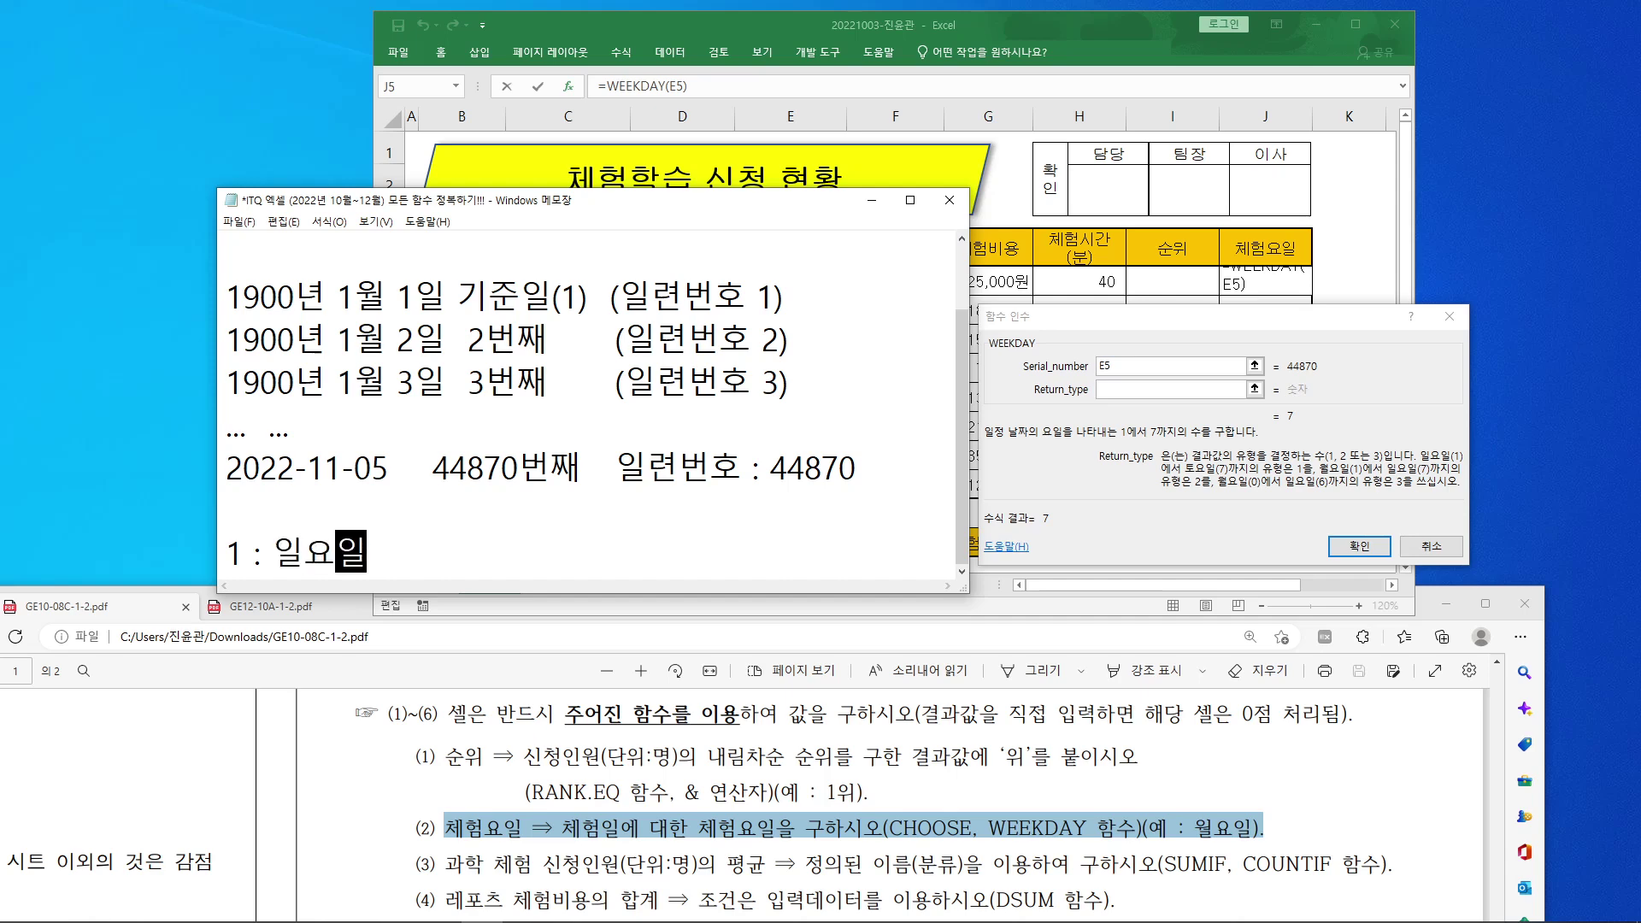
pyautogui.write('(1),')
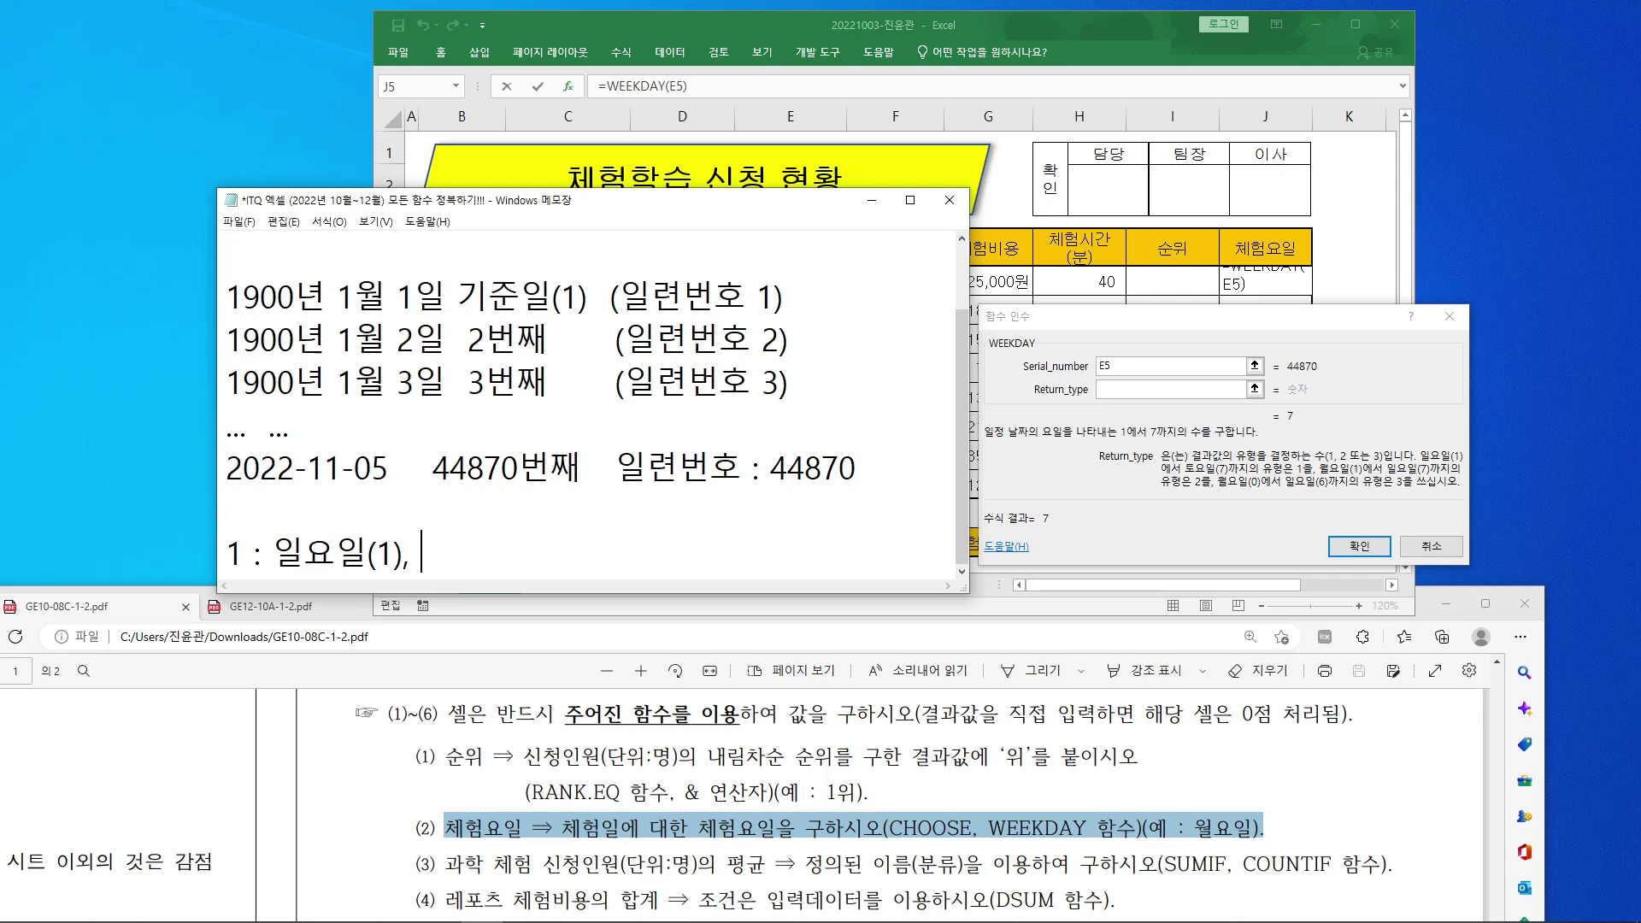
pyautogui.write(' 월요일')
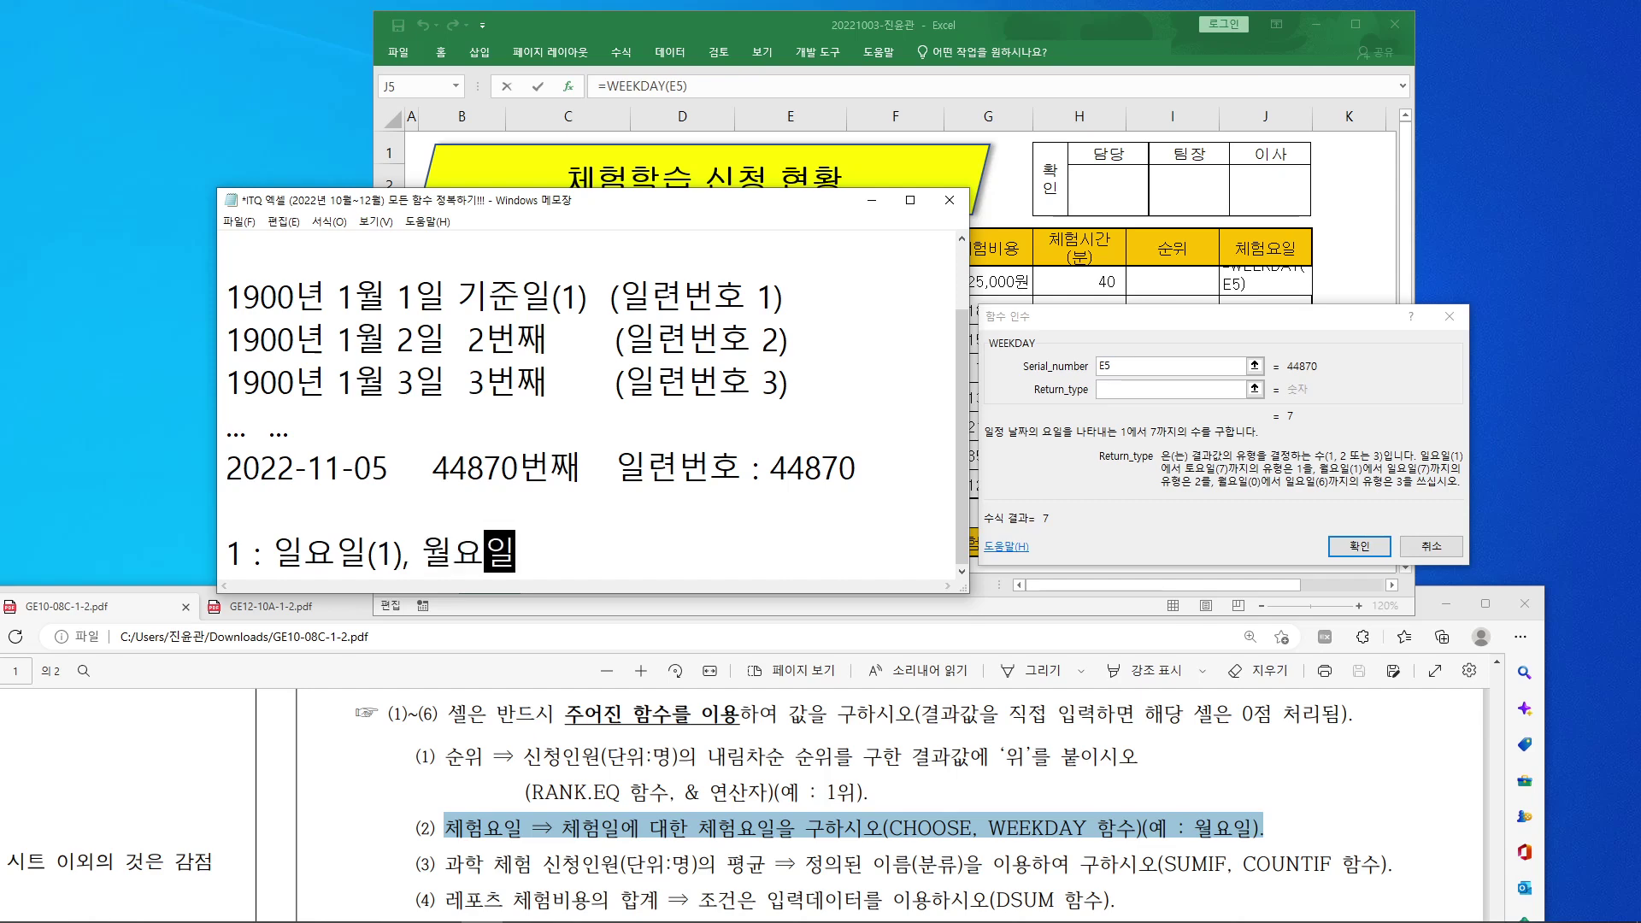
pyautogui.write('(2)')
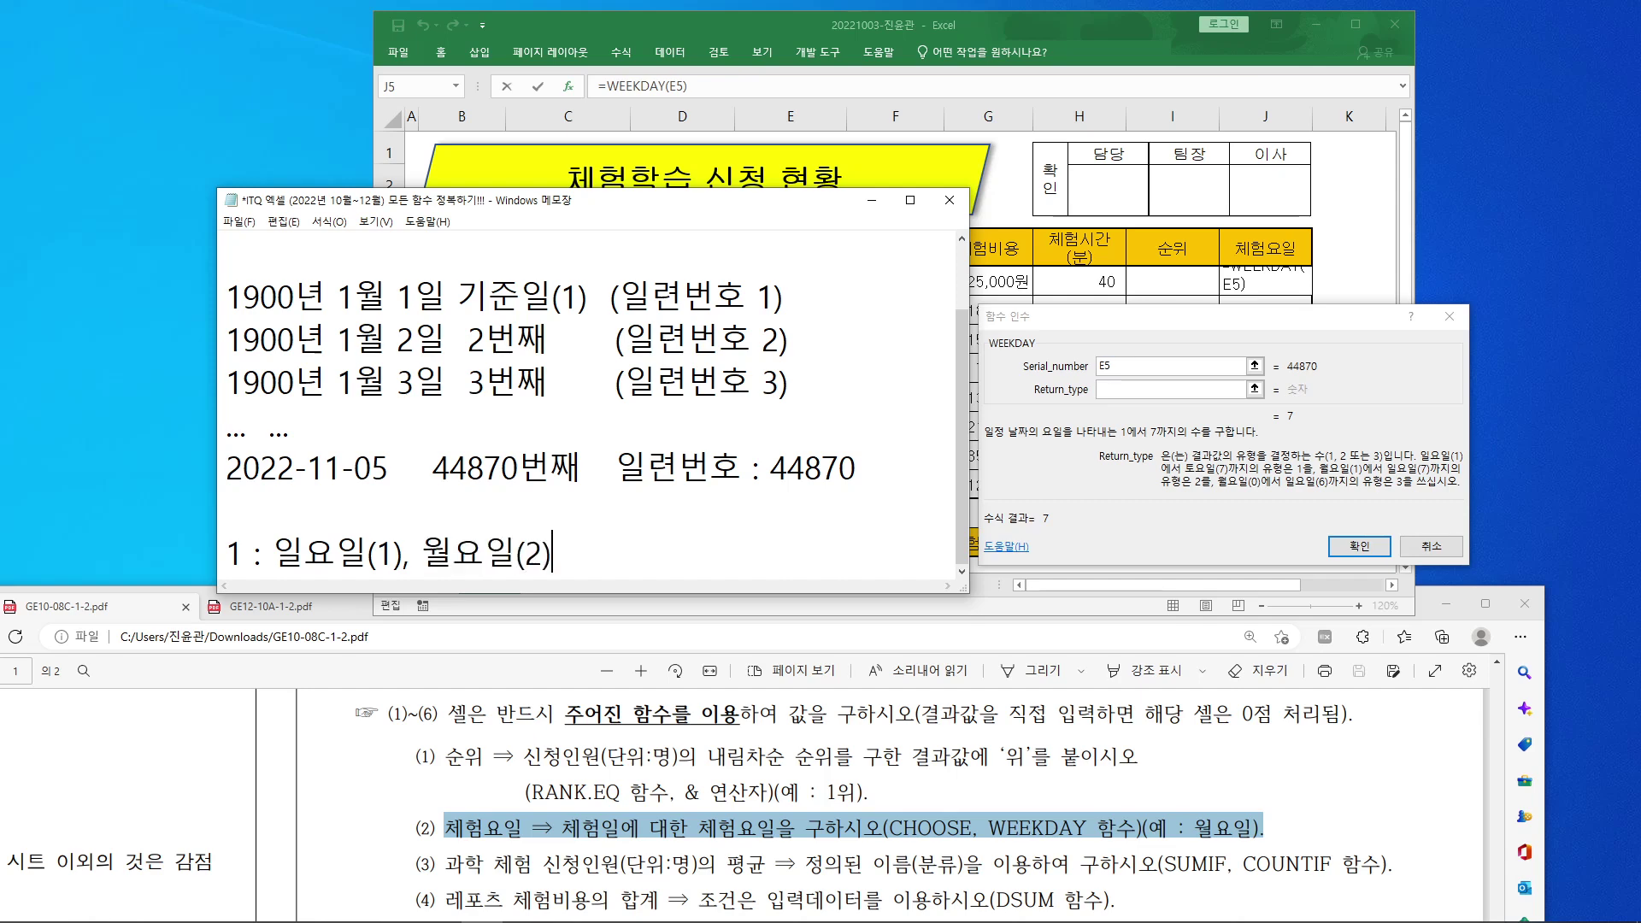
pyautogui.write(', ...')
pyautogui.write('토')
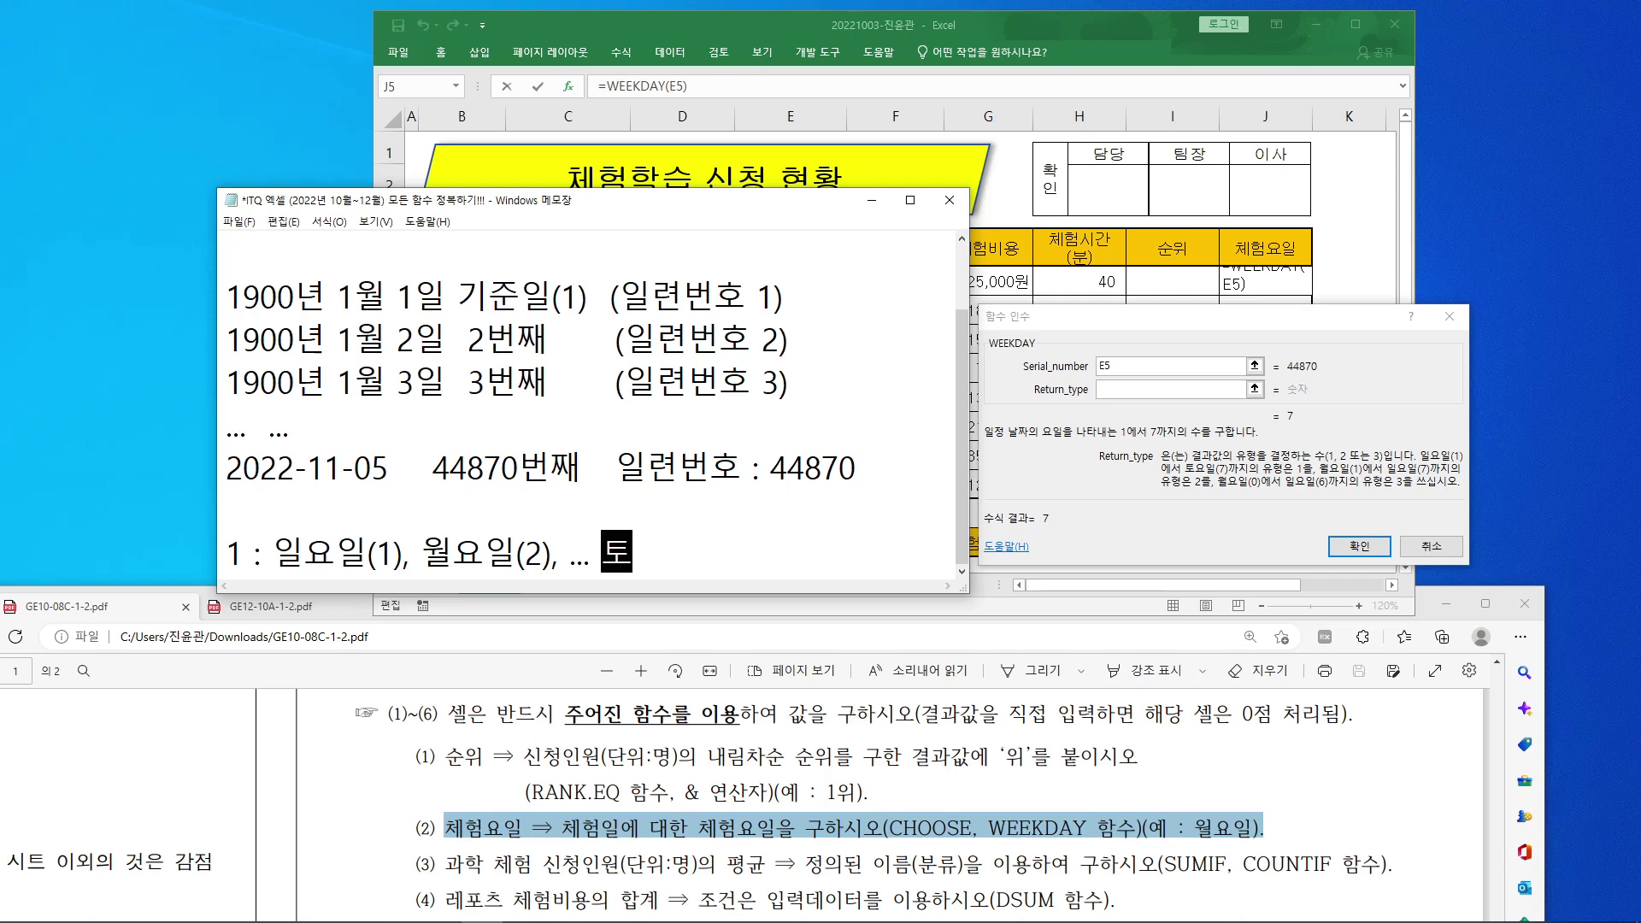
pyautogui.write('요일(7)')
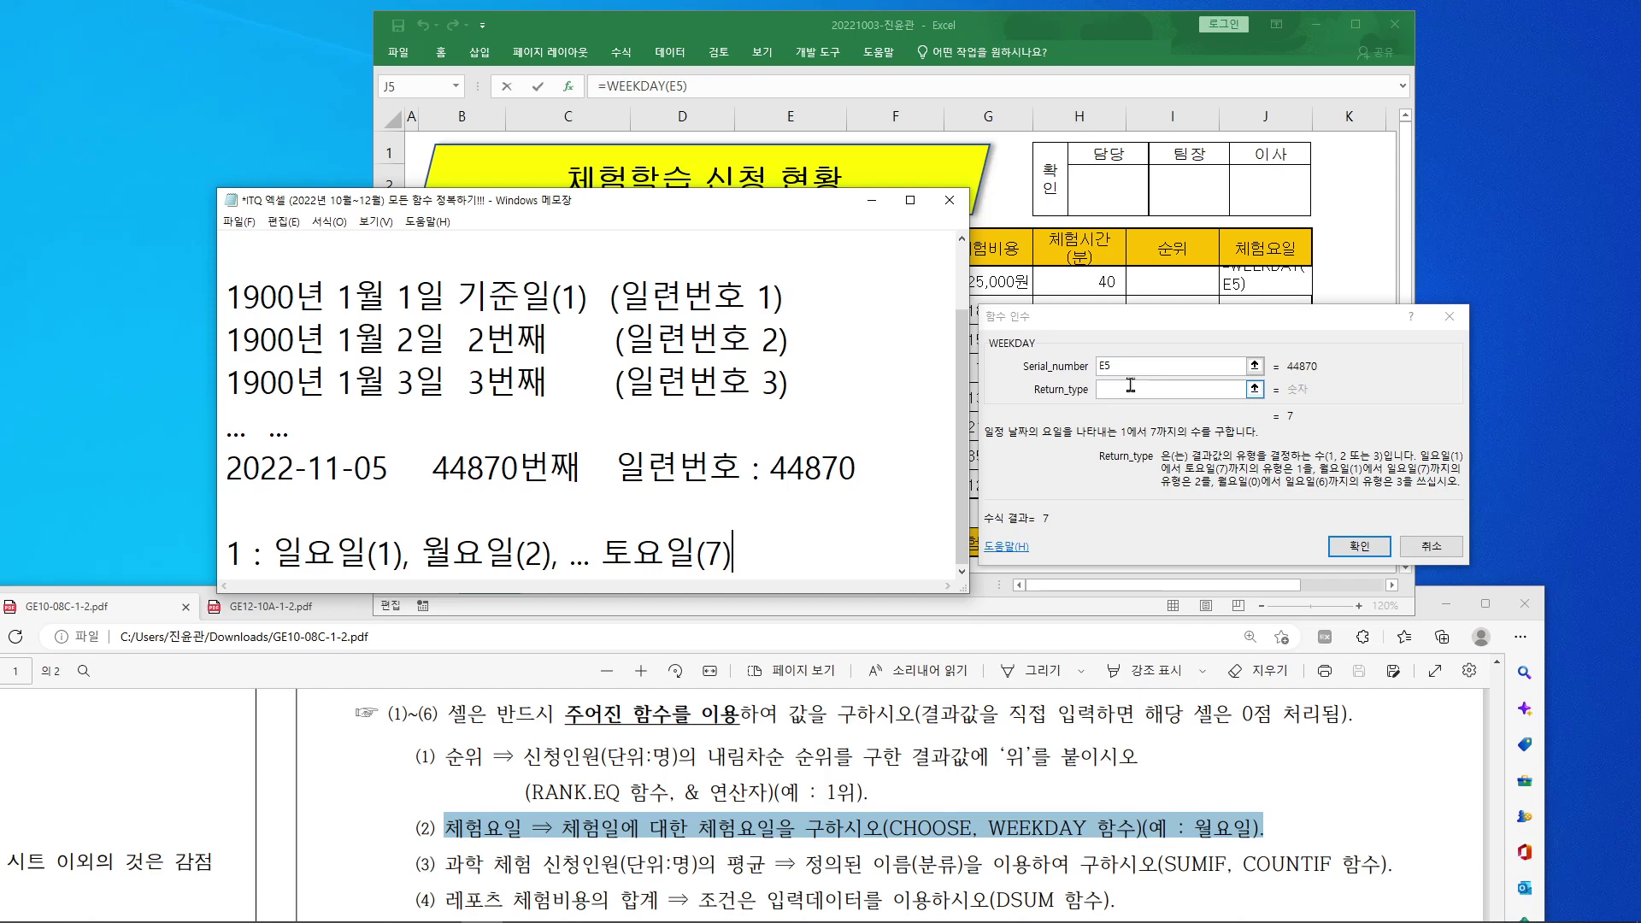
# Step: Move Notepad higher on the desktop and add the line "2 : 월요일(1), 화요일(2), ... 일요일(7)" below the type 1 note
pyautogui.moveTo(654, 202); pyautogui.dragTo(658, 77)
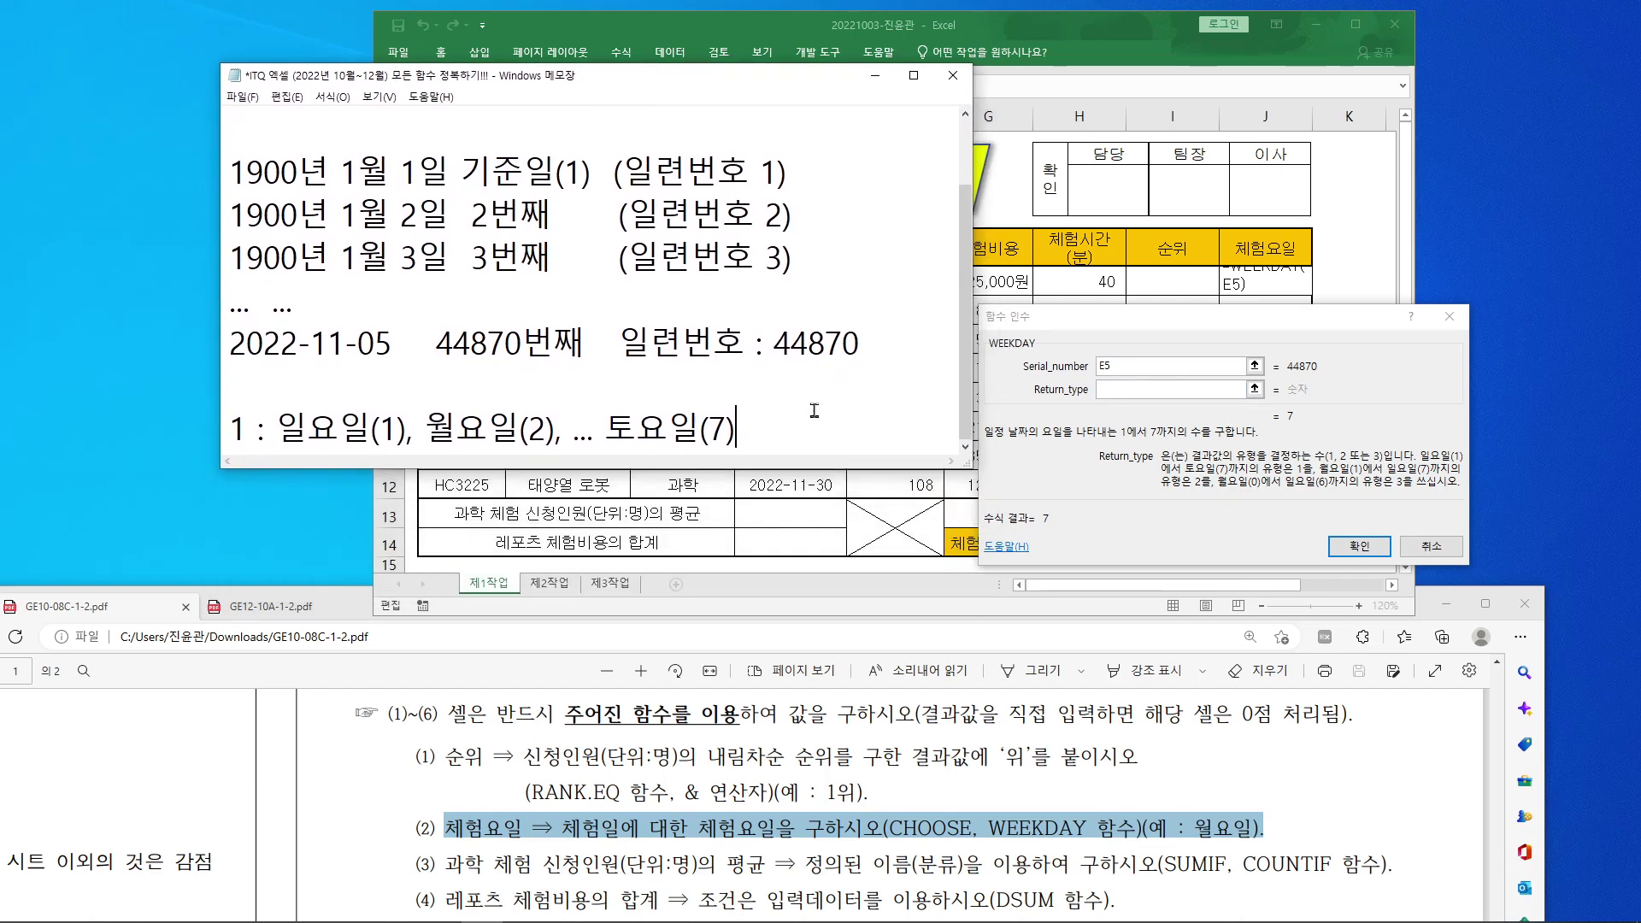
pyautogui.press('Return')
pyautogui.write('2')
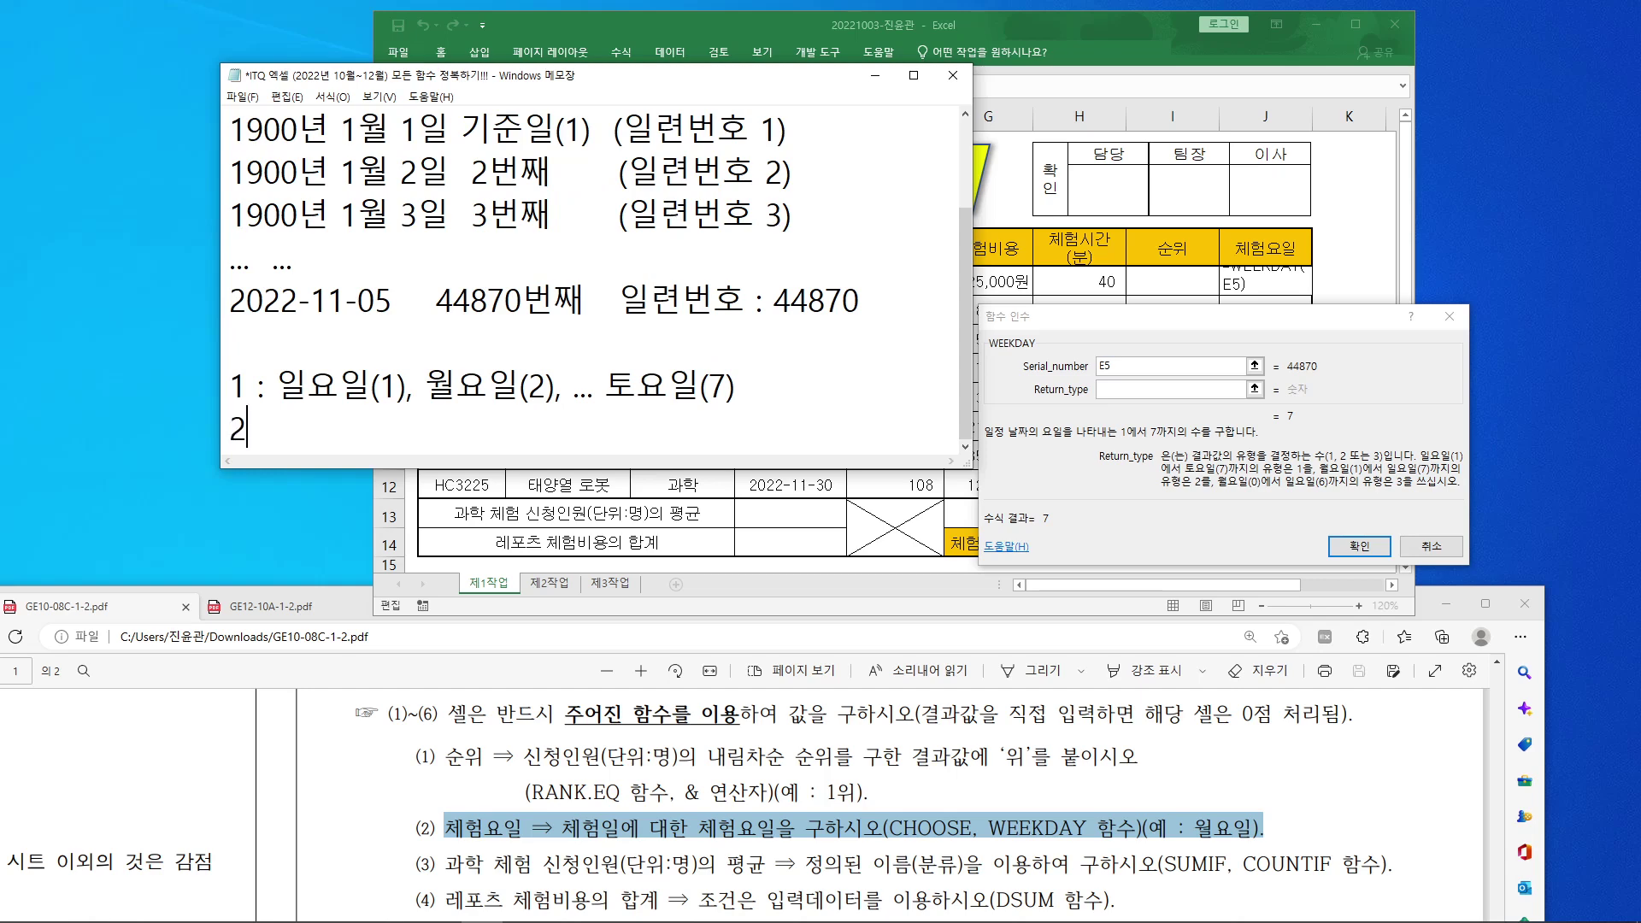
pyautogui.write(' :')
pyautogui.write('월ㅇ')
pyautogui.write('요일(')
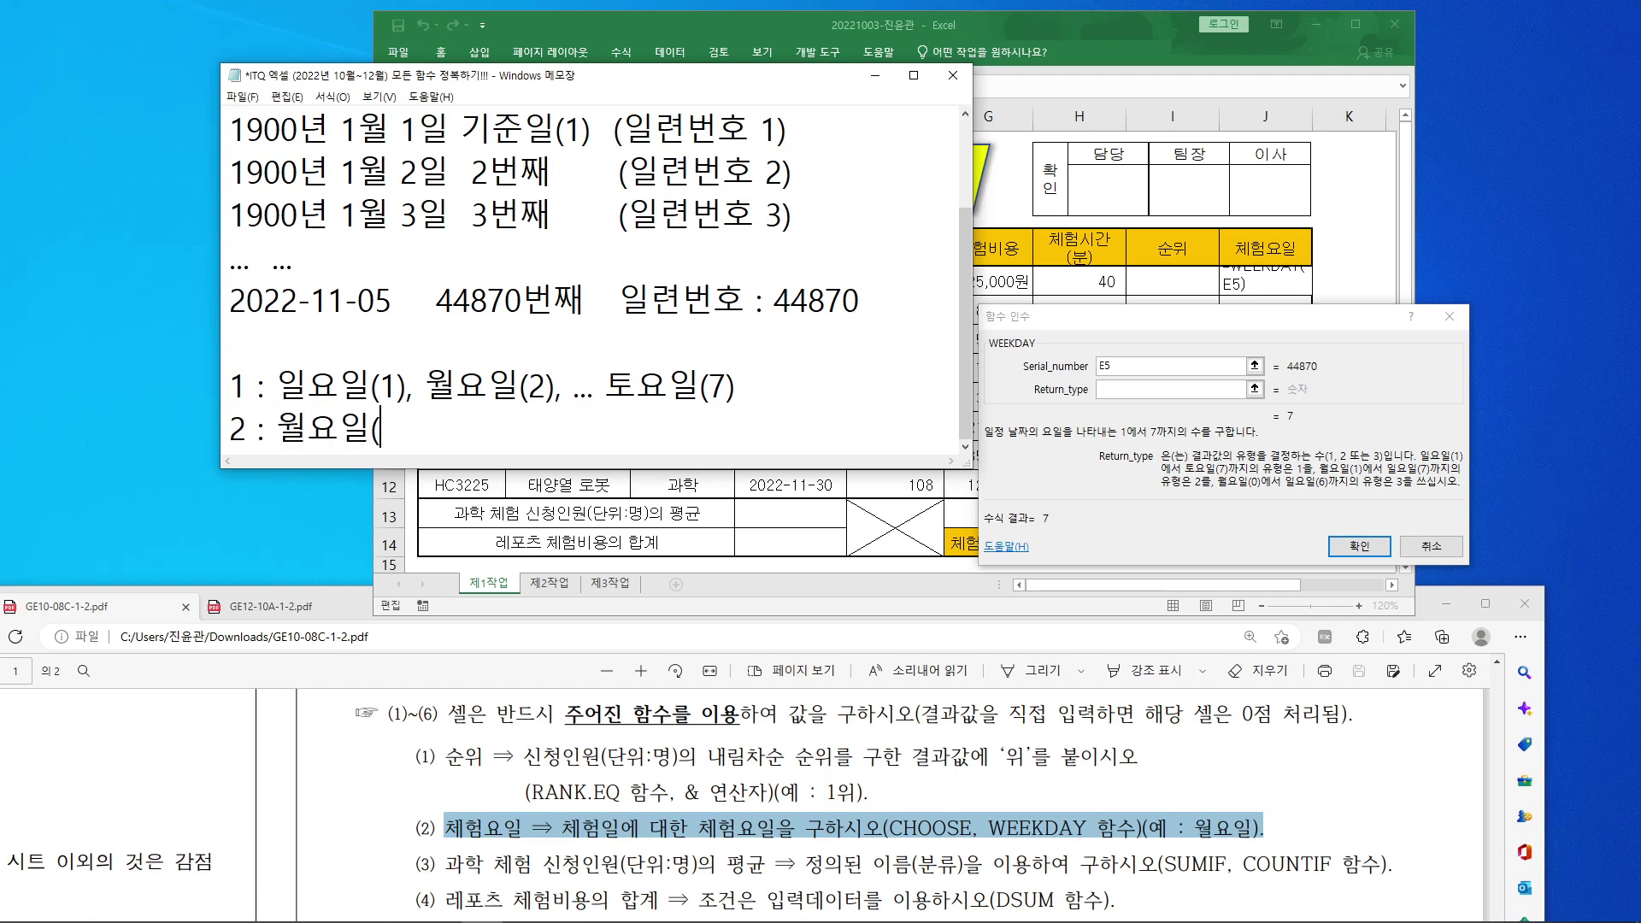
pyautogui.write('1), 화')
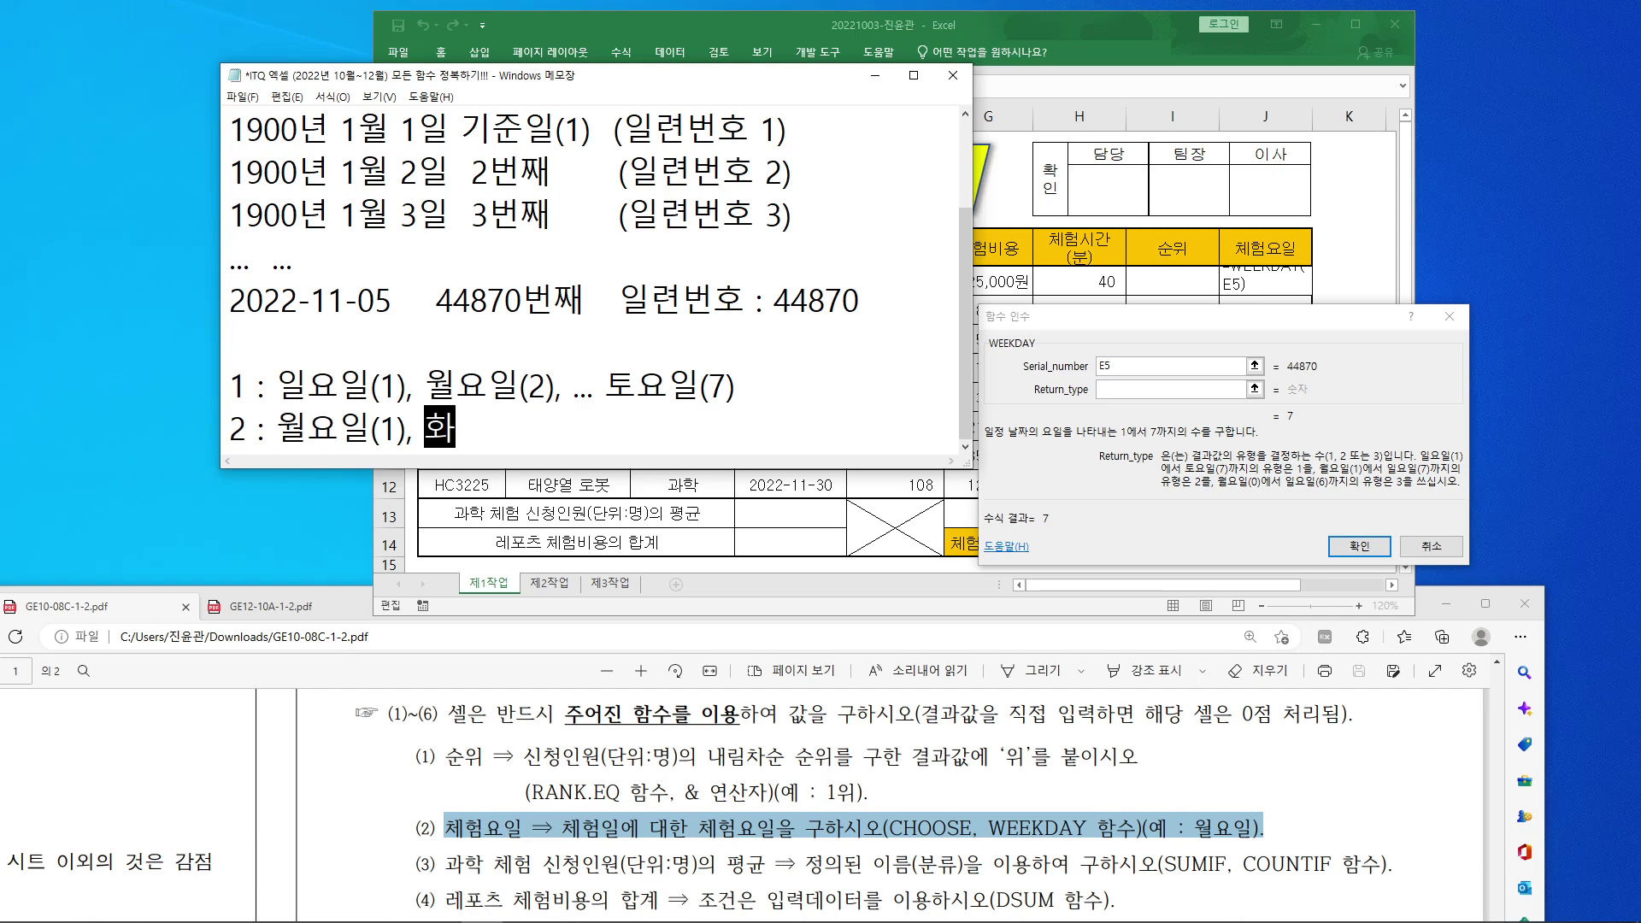
pyautogui.write('요일(2)')
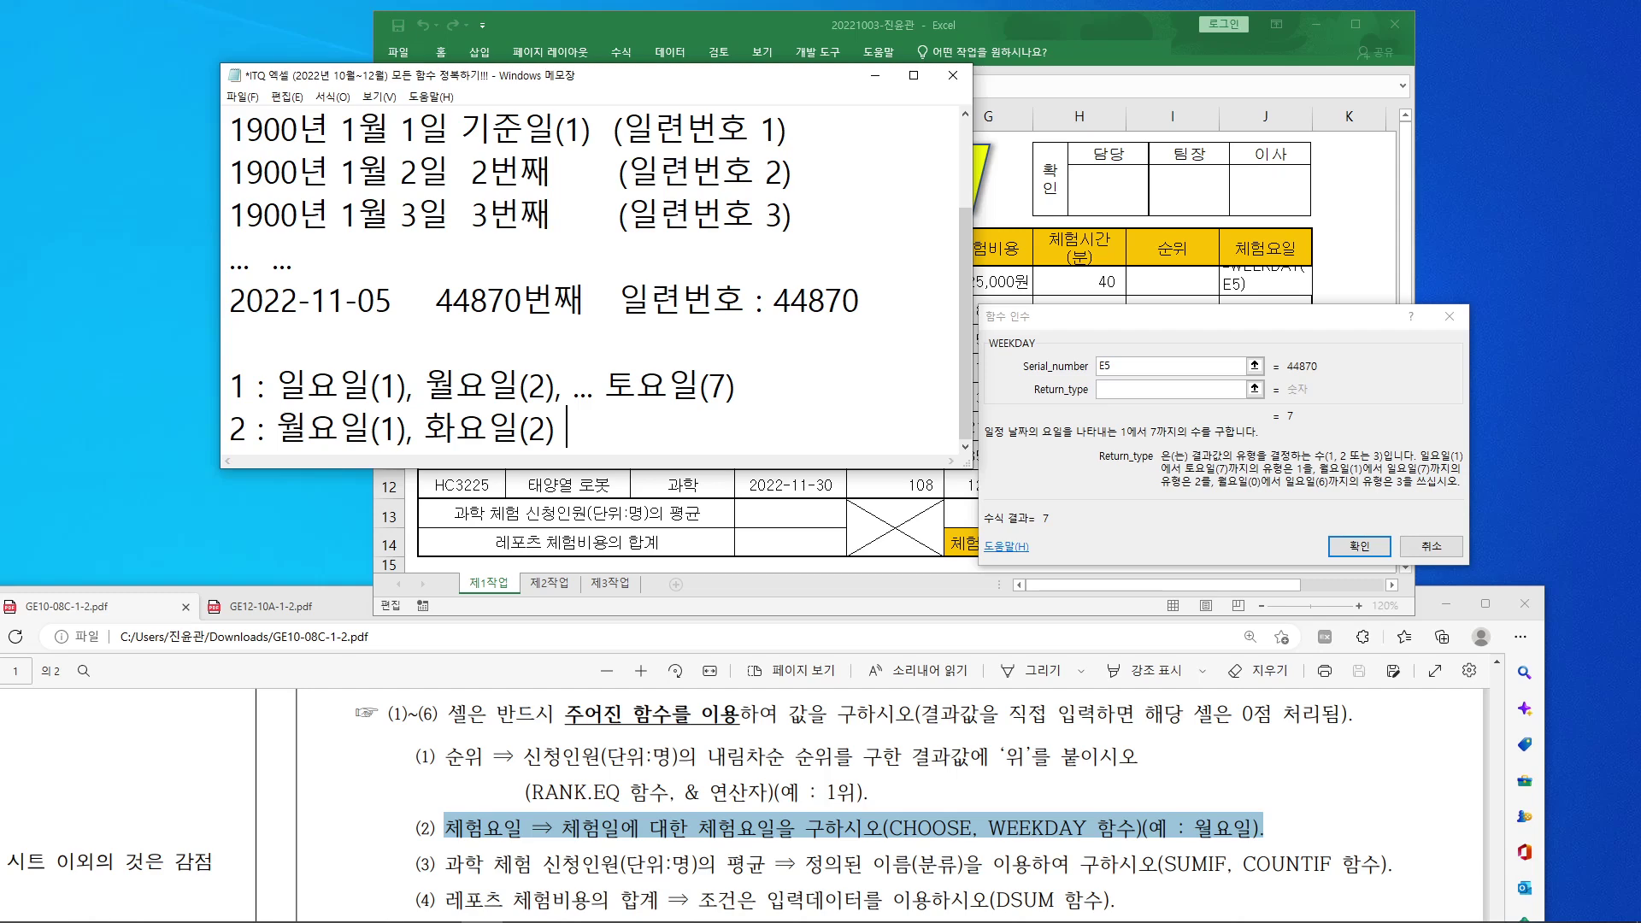
pyautogui.write(', ...')
pyautogui.write('일요')
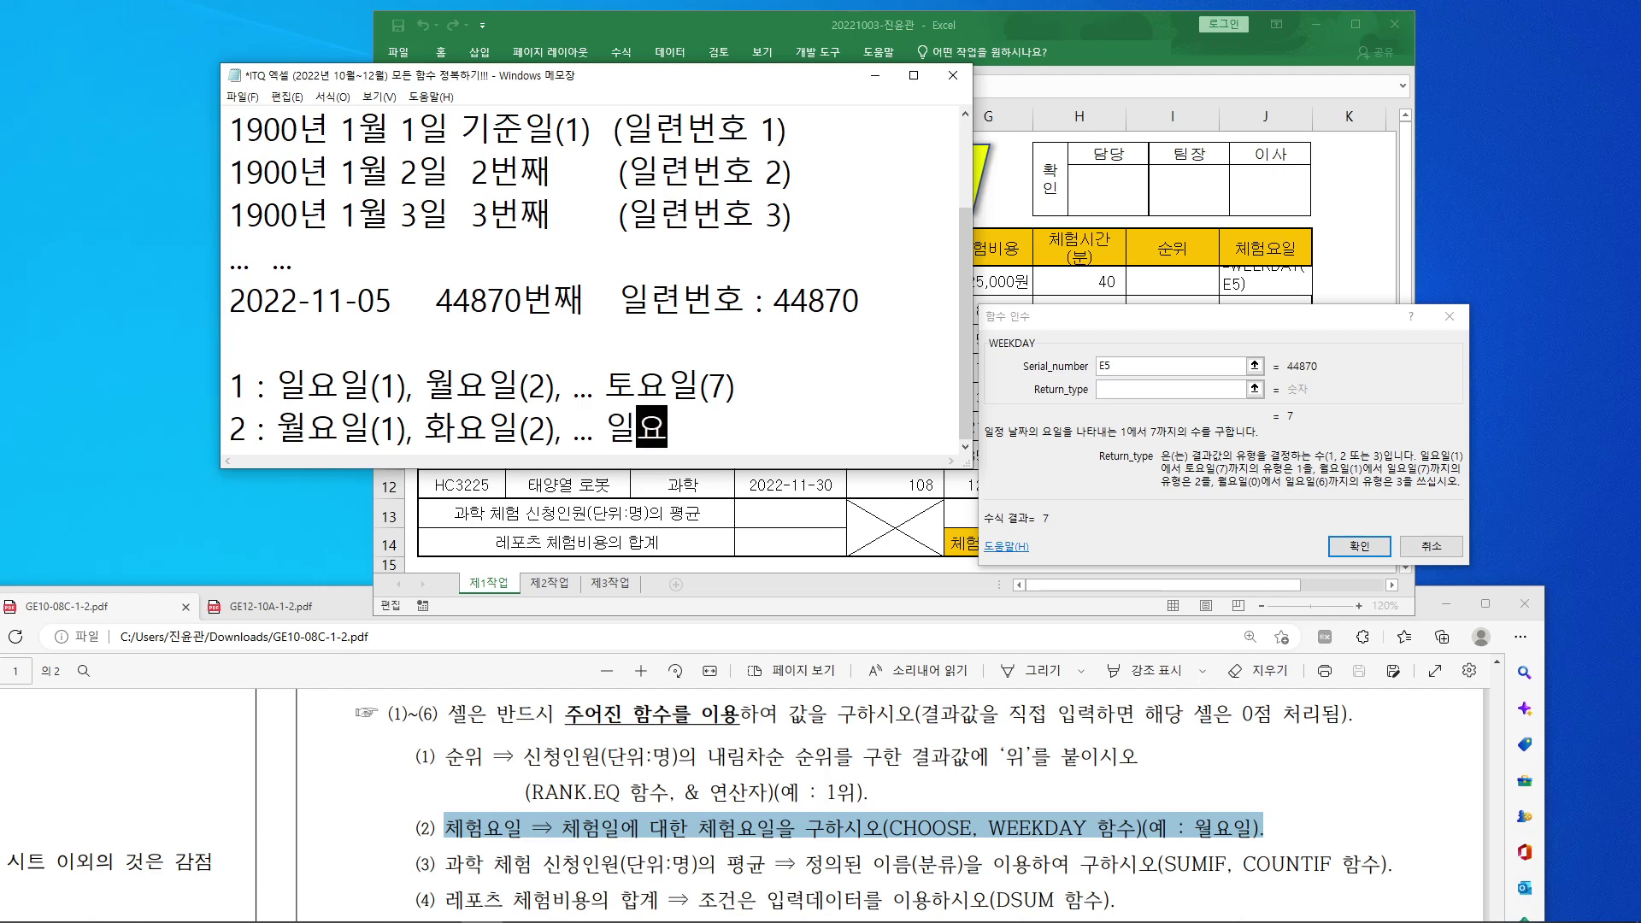
pyautogui.write('일(')
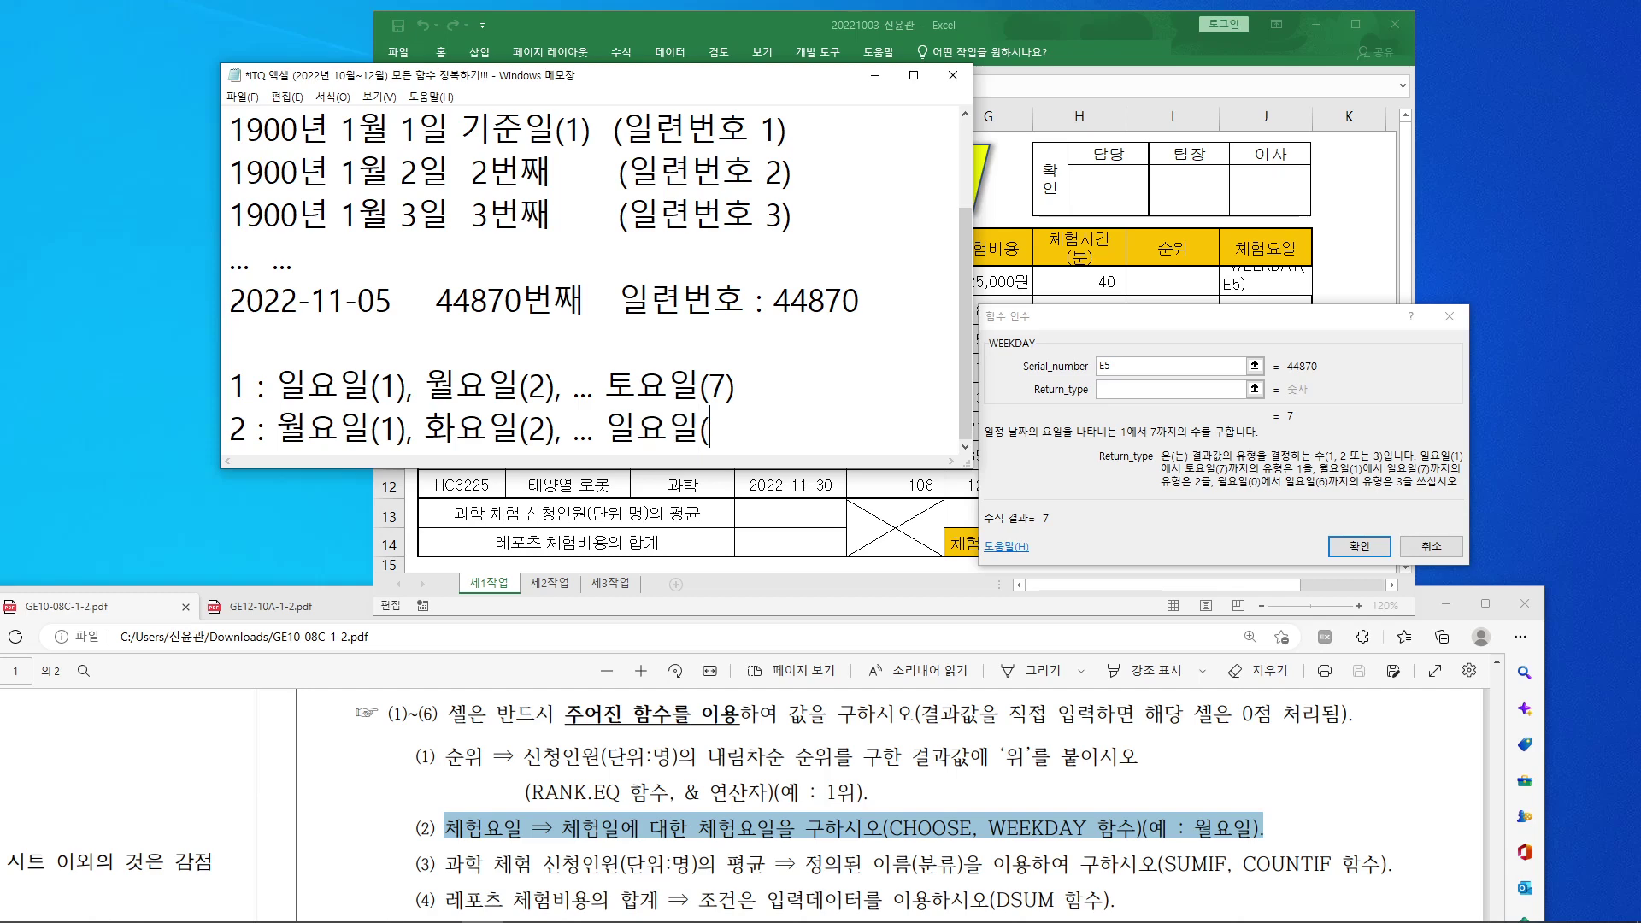
pyautogui.write('7)')
# Step: Mark type 3 and its 월요일(0)–일요일(6) range in the Return_type description plus Notepad's numbers 1 and 2, and clear the marks
pyautogui.moveTo(1406, 500); pyautogui.dragTo(1416, 460)
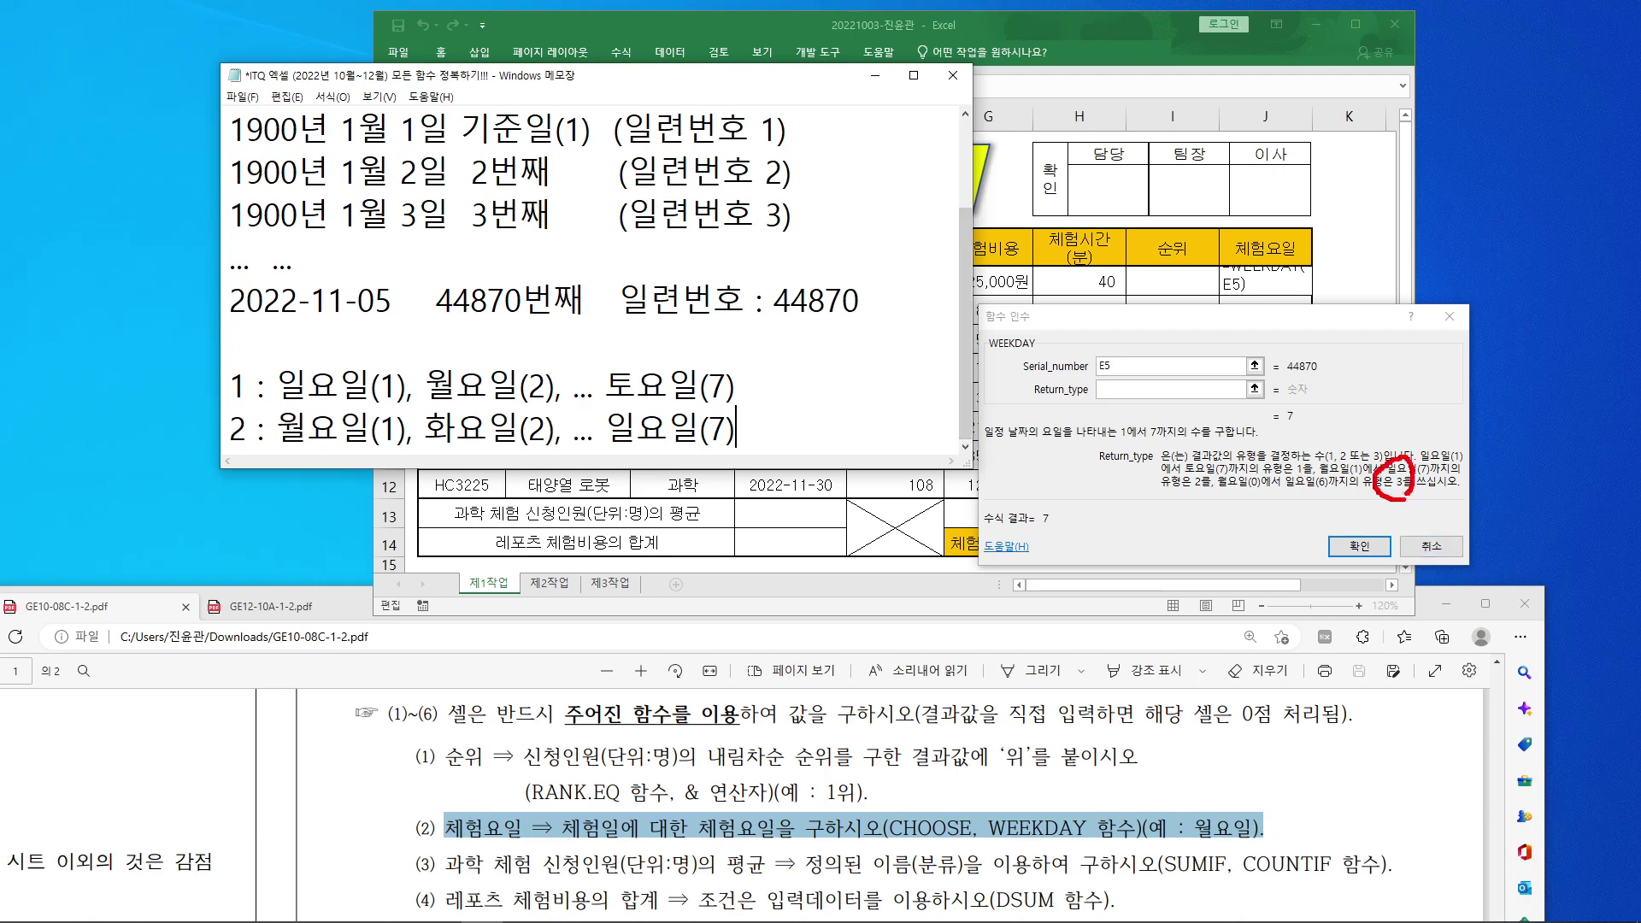
pyautogui.moveTo(1205, 471); pyautogui.dragTo(1357, 492)
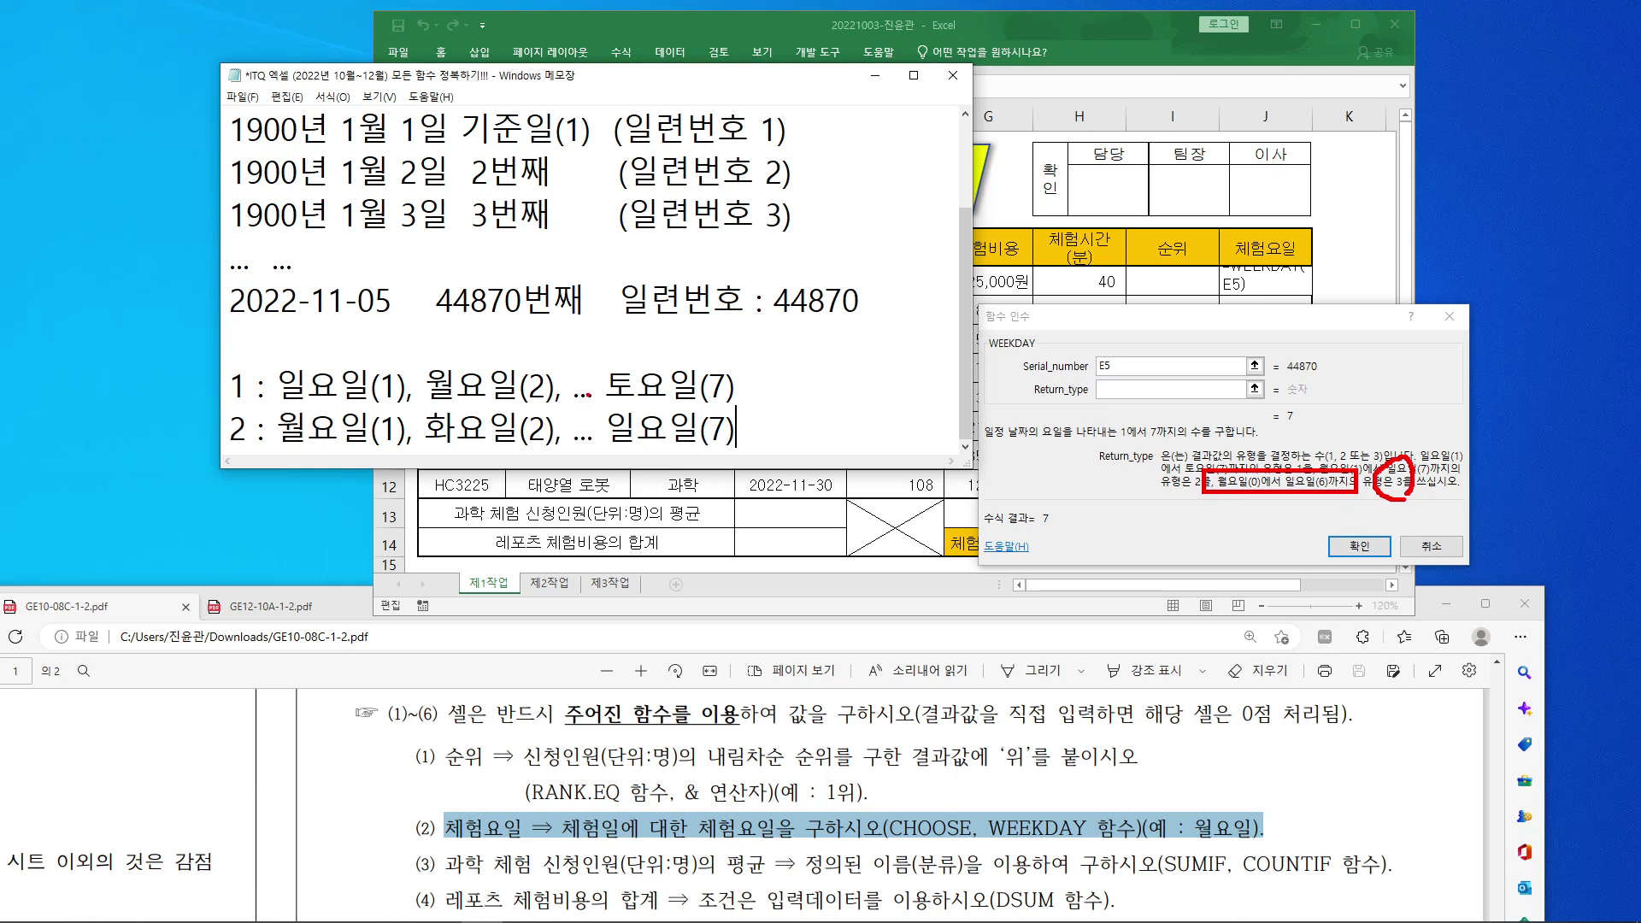
pyautogui.moveTo(244, 458)
pyautogui.mouseDown()
pyautogui.moveTo(222, 443)
pyautogui.moveTo(235, 363)
pyautogui.moveTo(278, 432)
pyautogui.moveTo(263, 460)
pyautogui.mouseUp()
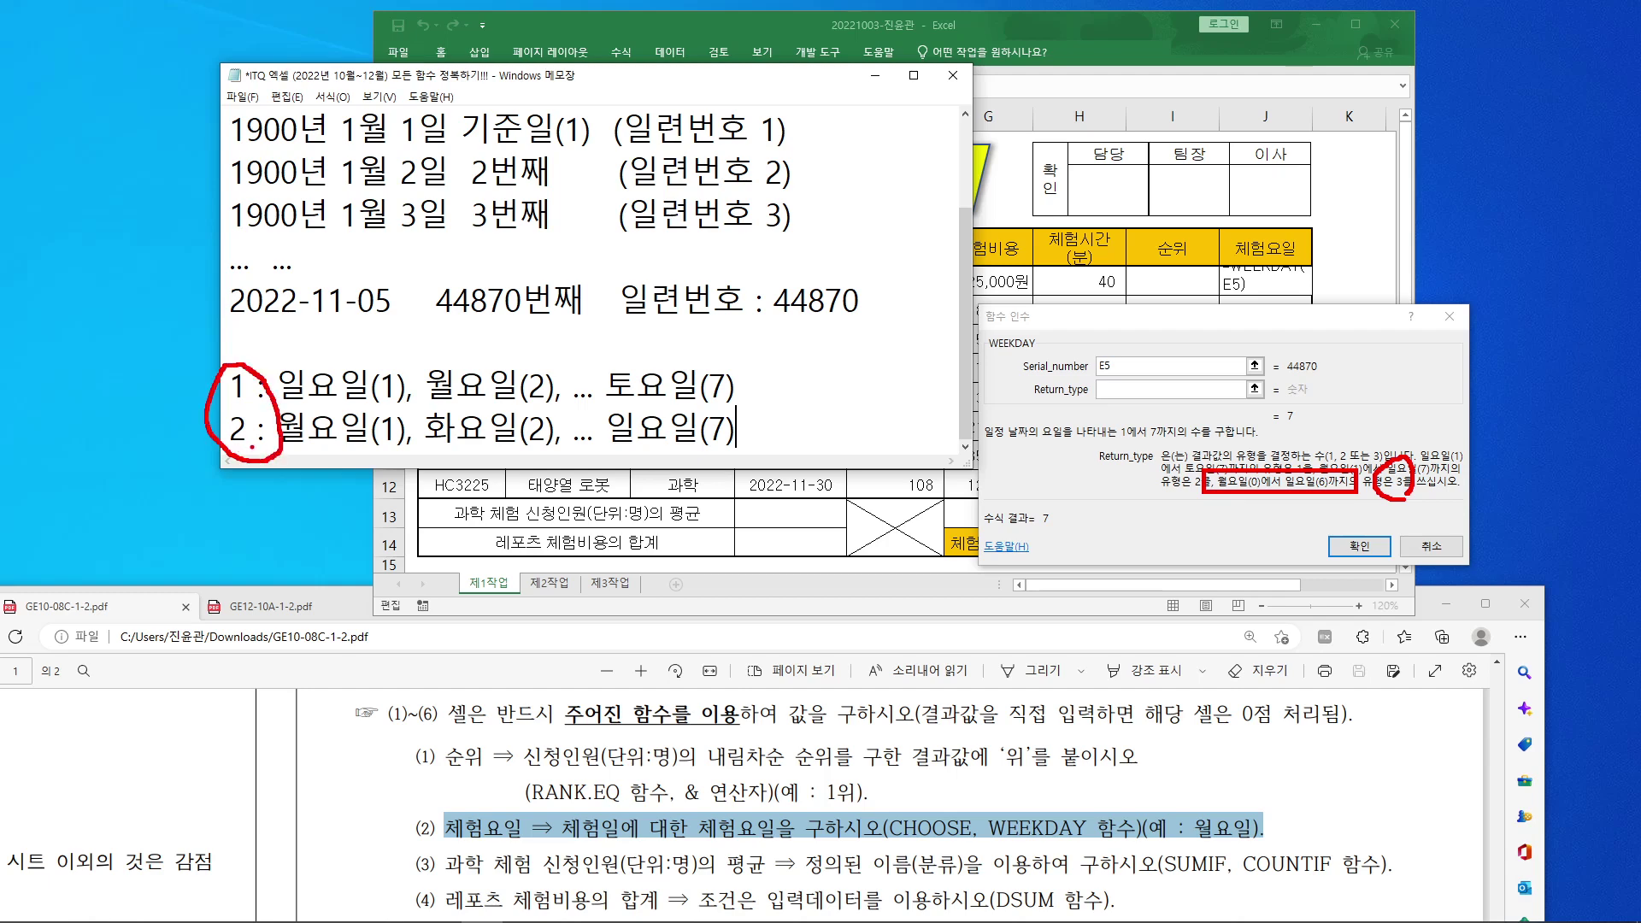
pyautogui.press('Escape')
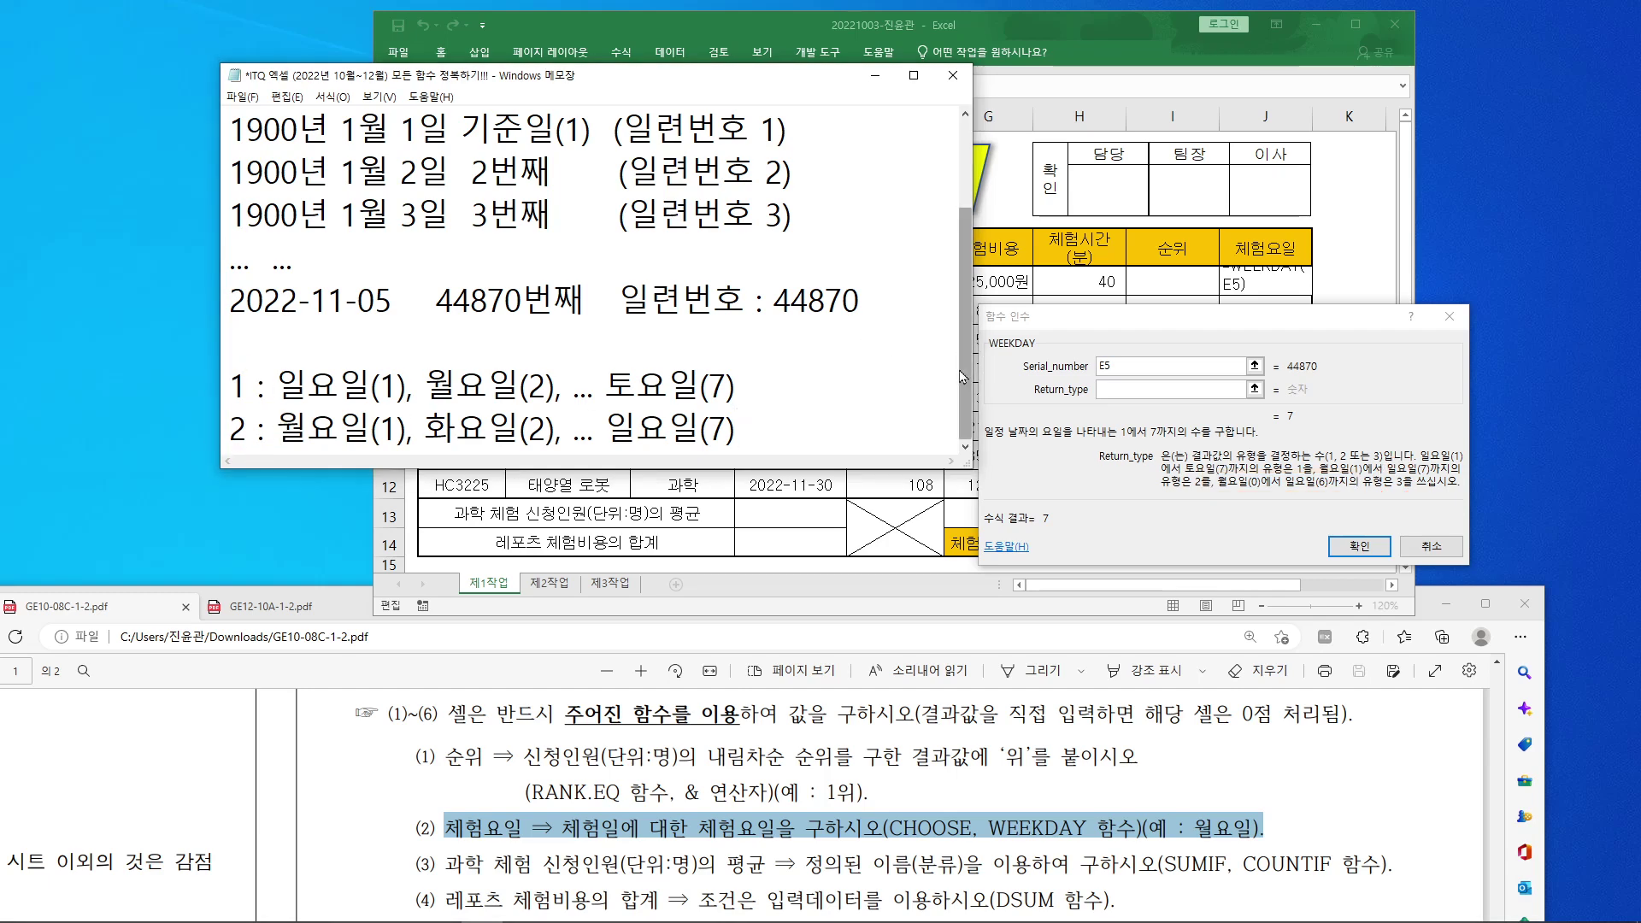
# Step: Review the CHOOSE and WEEKDAY syntax lines in Notepad and highlight 월요일(1) in the type 2 note
pyautogui.moveTo(963, 377); pyautogui.dragTo(963, 291)
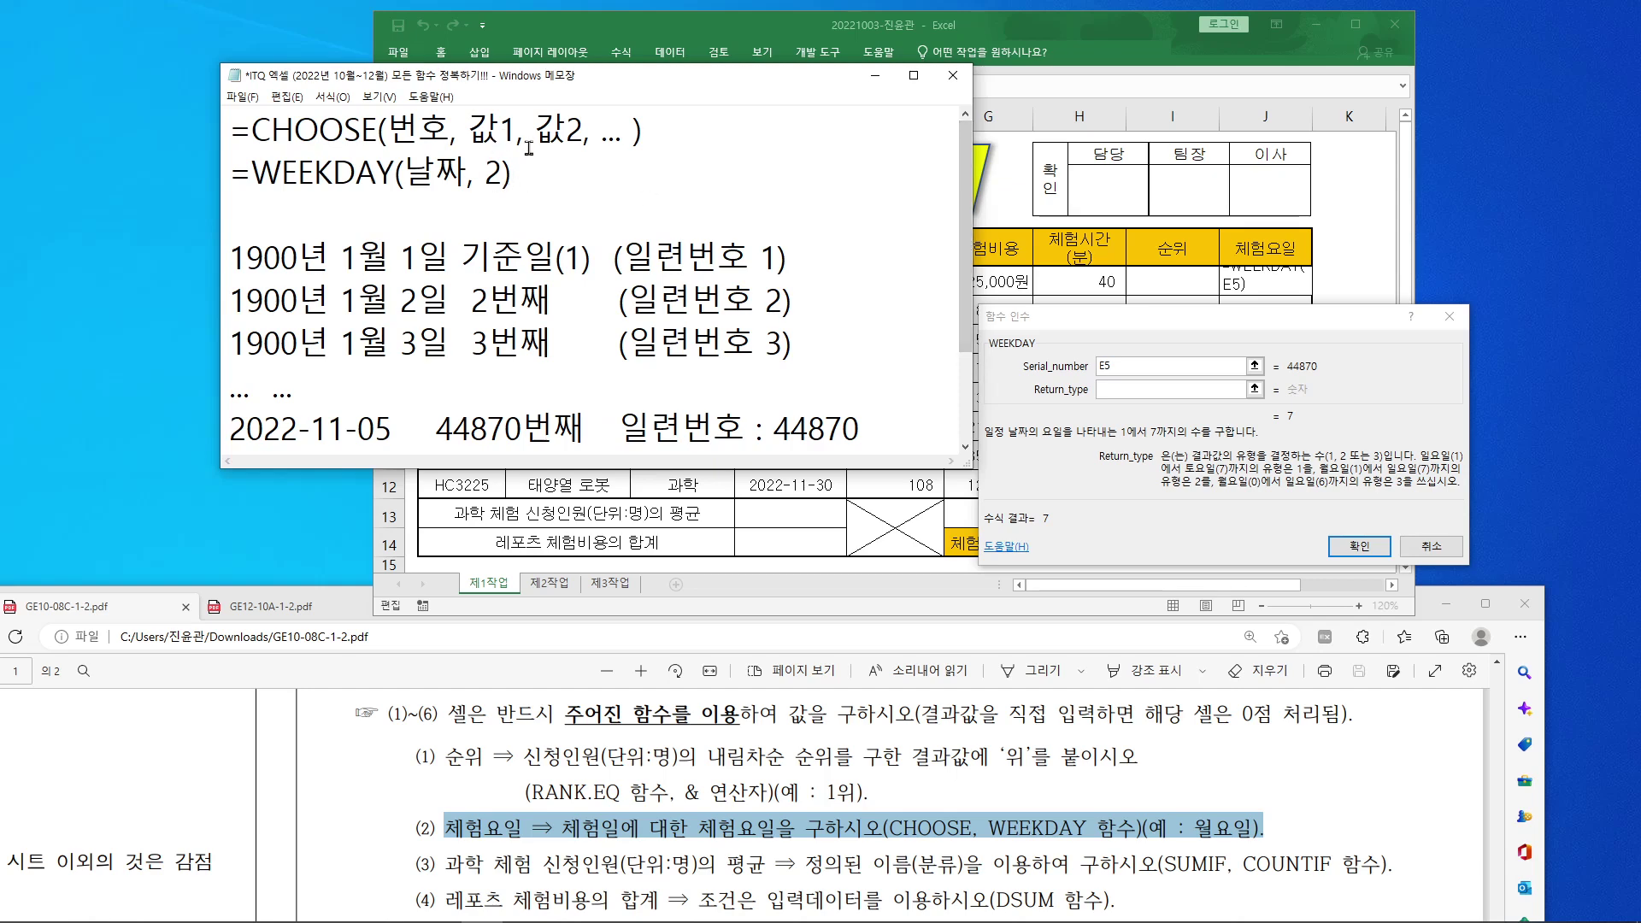
pyautogui.moveTo(968, 246); pyautogui.dragTo(989, 329)
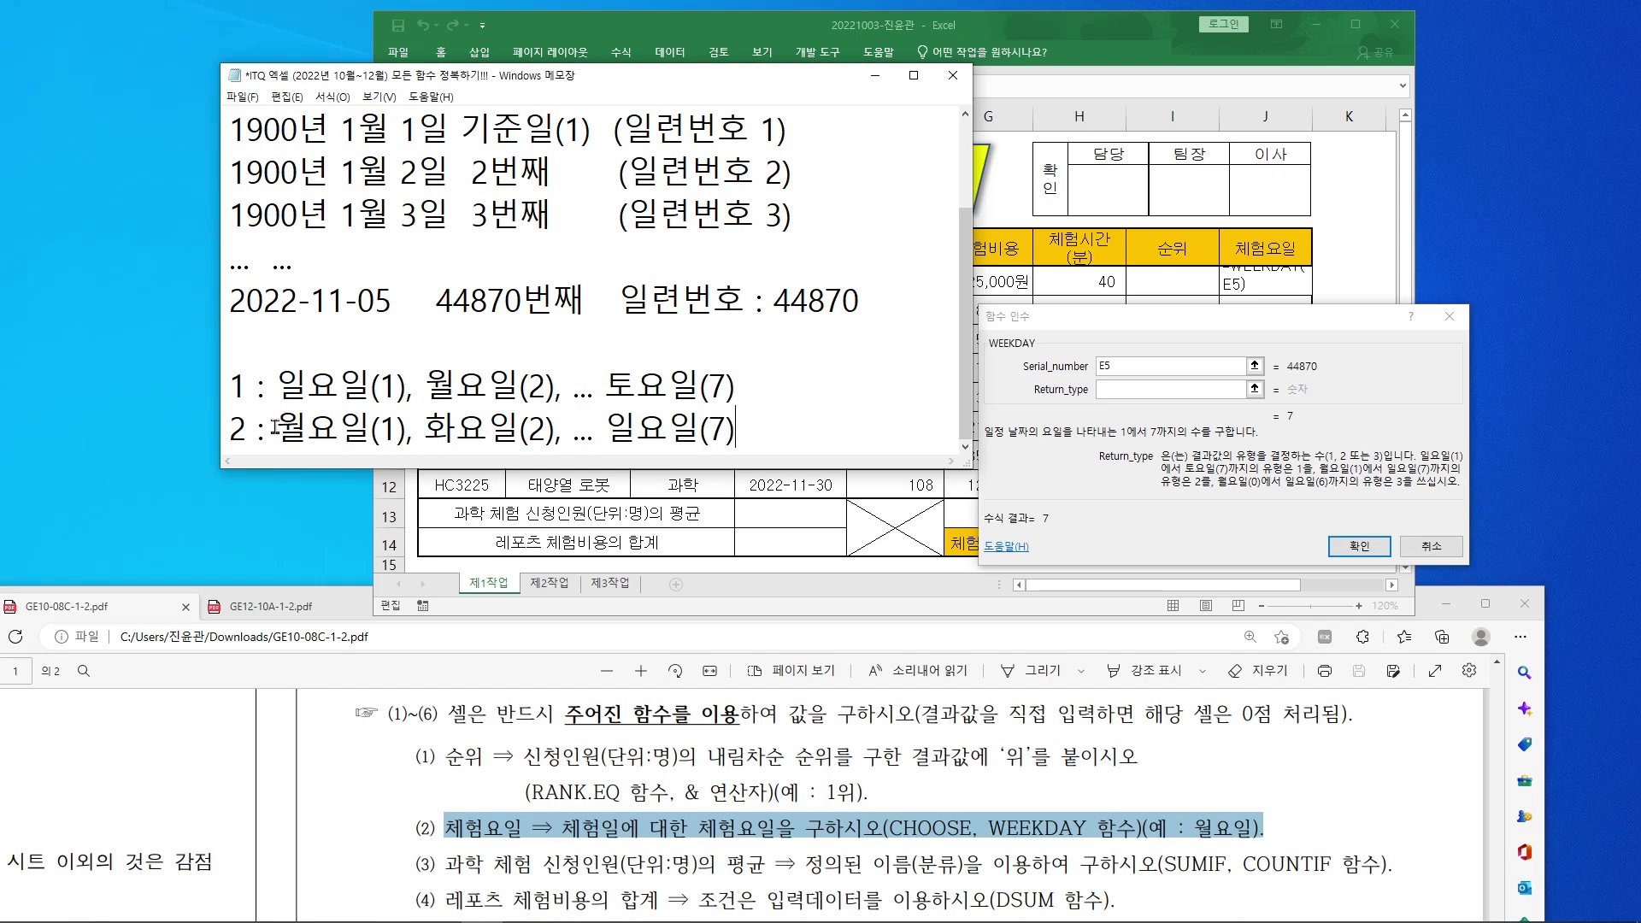
pyautogui.moveTo(275, 428); pyautogui.dragTo(407, 428)
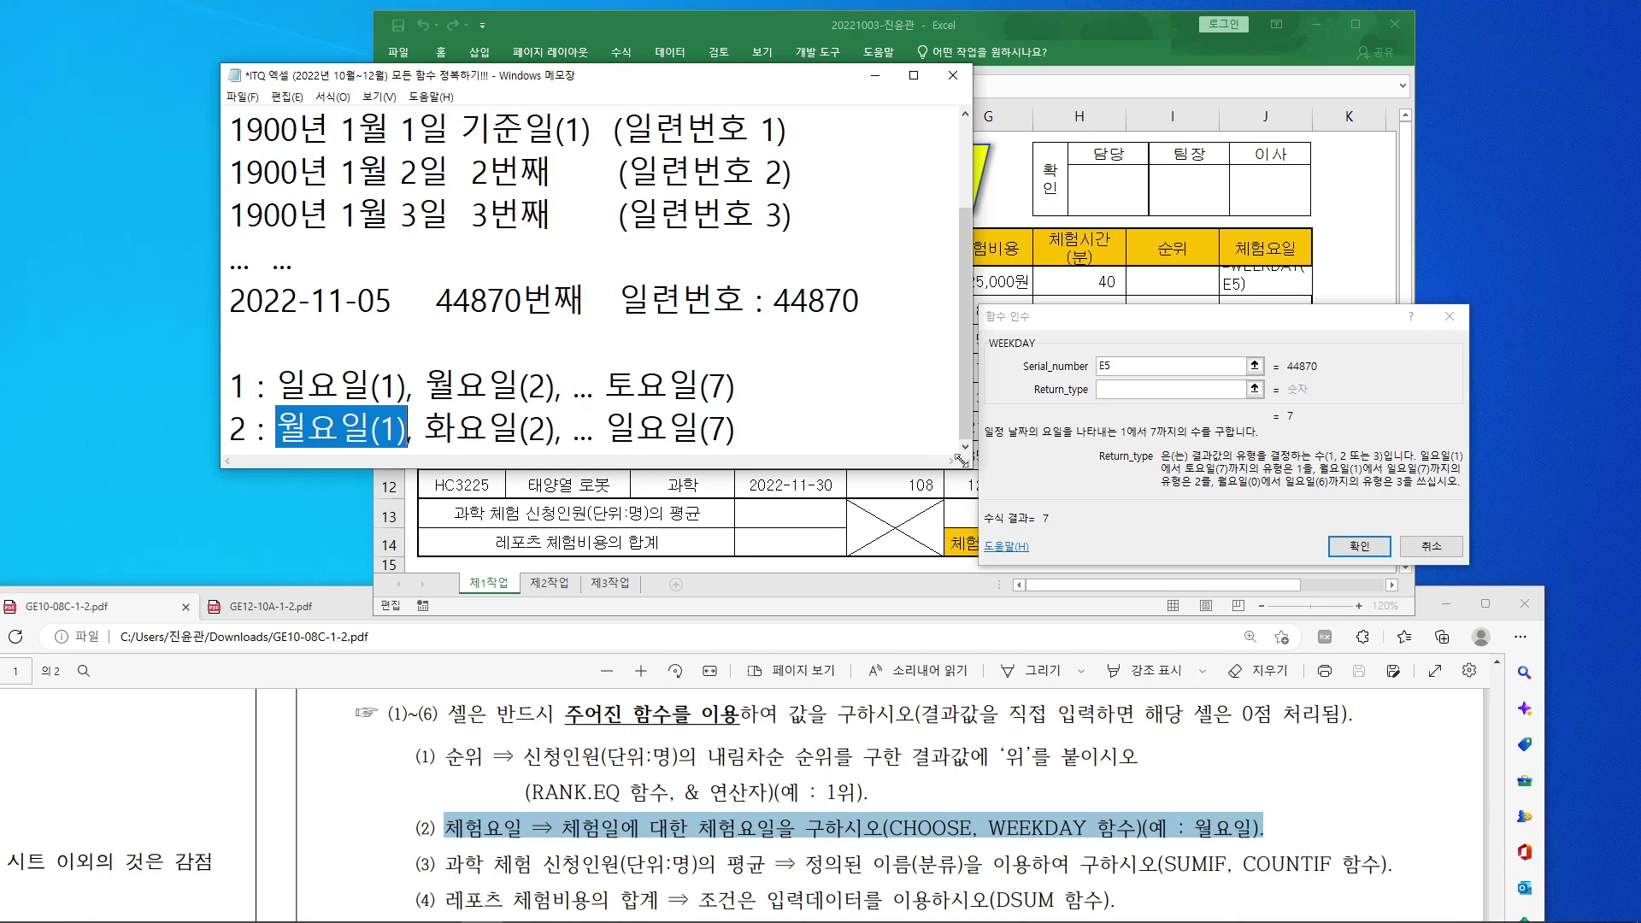
# Step: Shrink Notepad to show only the CHOOSE and WEEKDAY syntax lines and place it over the exam PDF, clear of the worksheet
pyautogui.moveTo(963, 466); pyautogui.dragTo(961, 207)
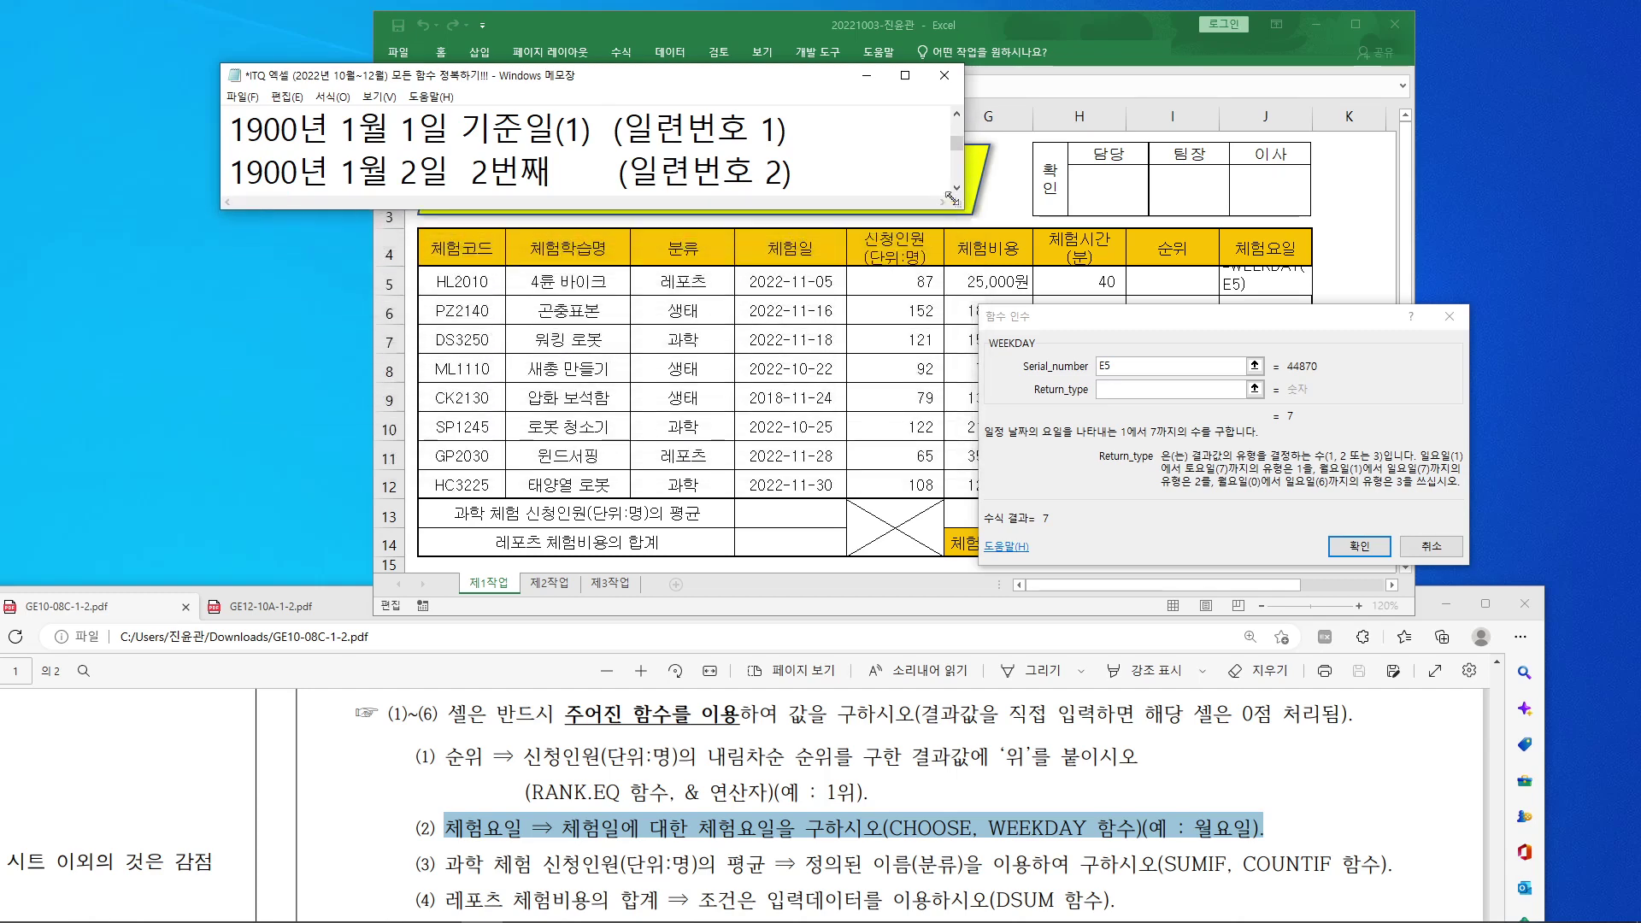
pyautogui.moveTo(957, 151); pyautogui.dragTo(970, 111)
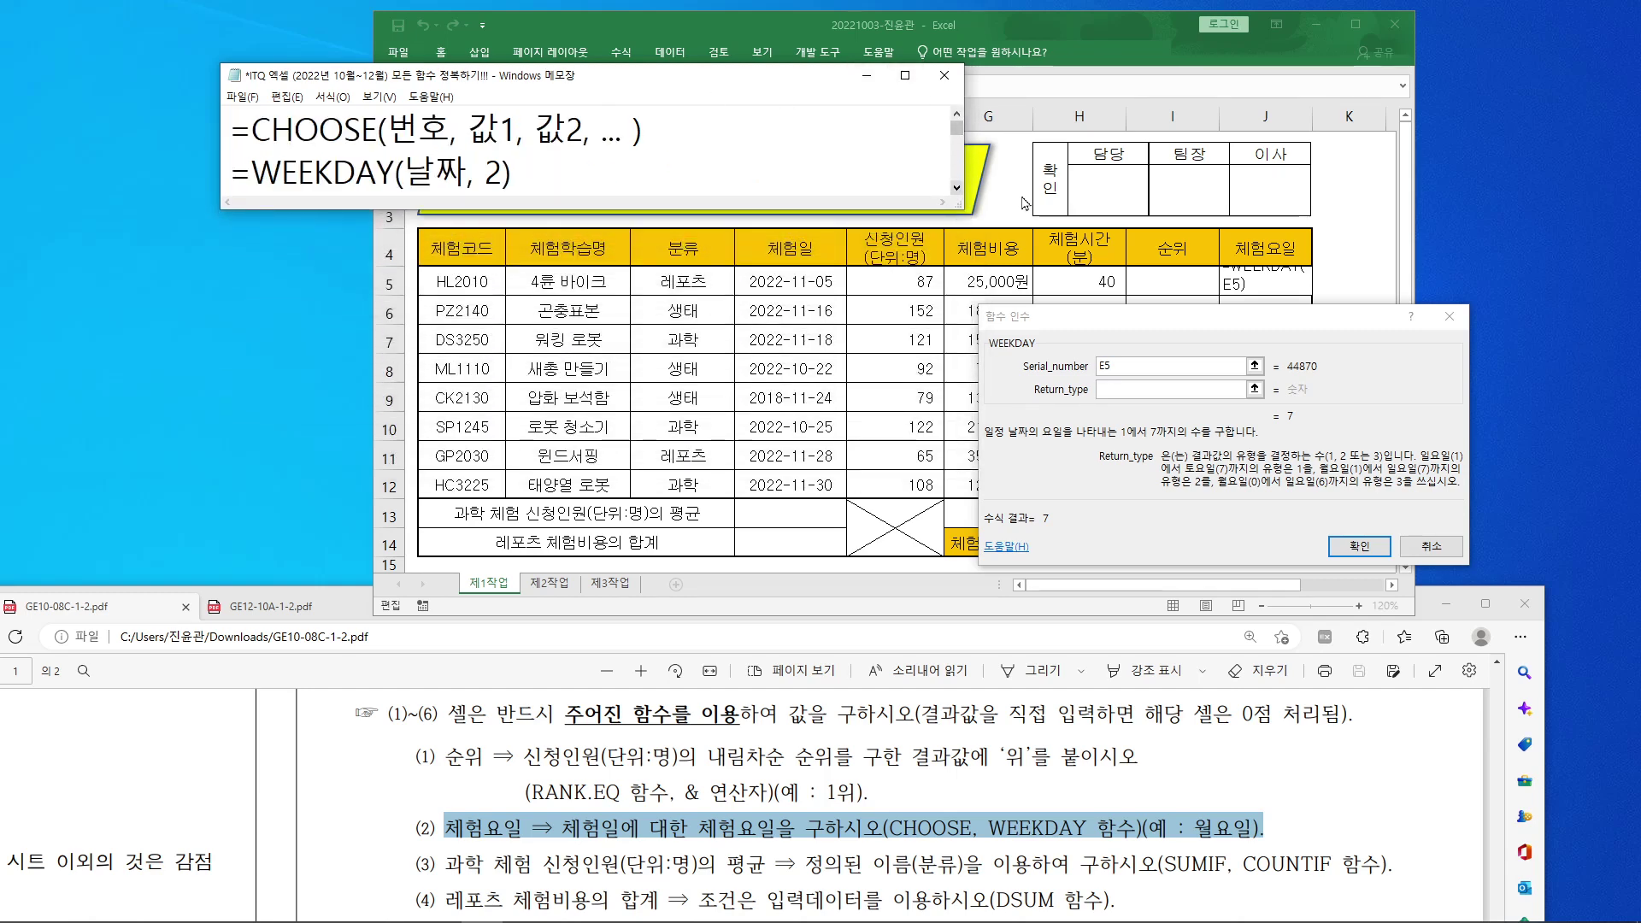
pyautogui.moveTo(970, 153); pyautogui.dragTo(670, 153)
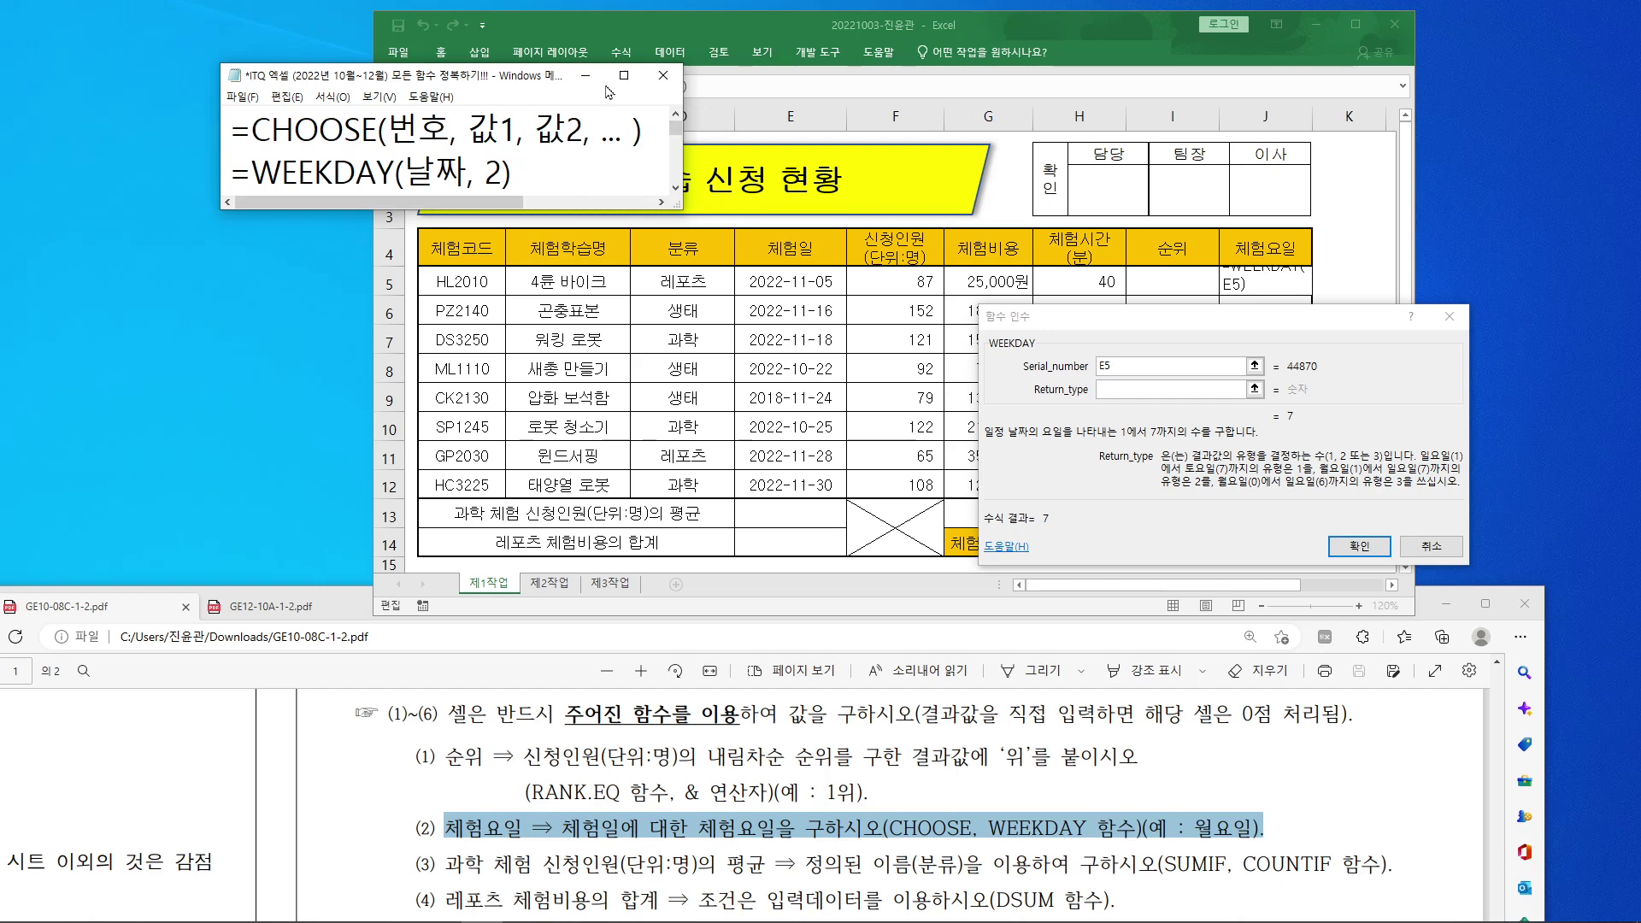
pyautogui.moveTo(481, 83); pyautogui.dragTo(331, 618)
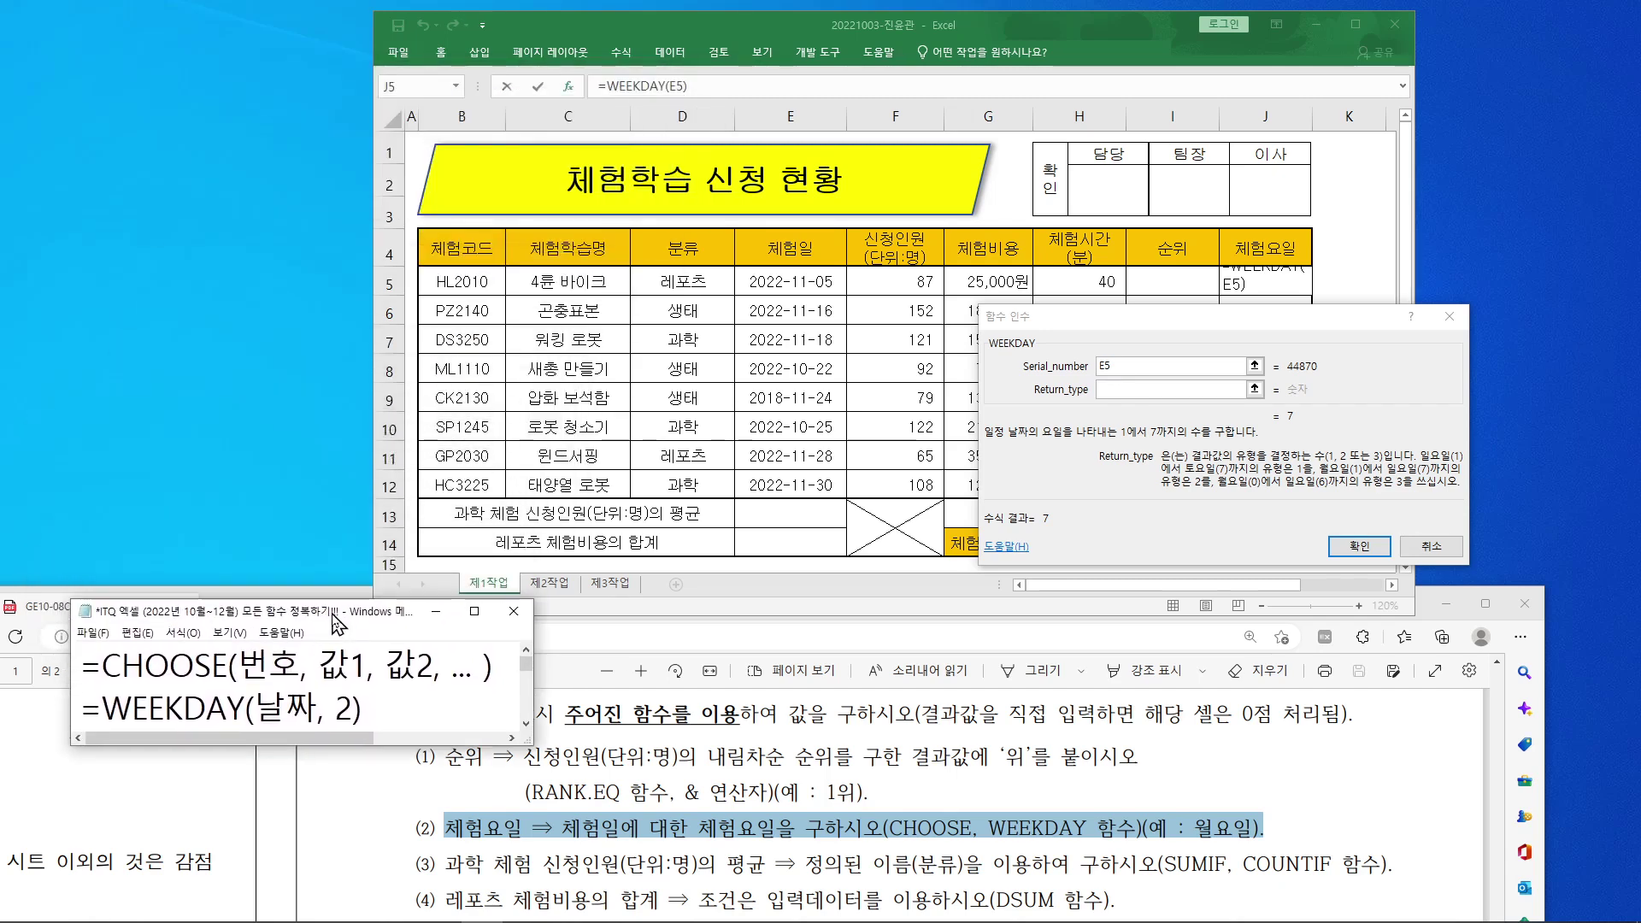
# Step: Set WEEKDAY's Return_type to 2, move the arguments dialog clear of the 체험요일 column, and confirm the formula in J5
pyautogui.click(1123, 392)
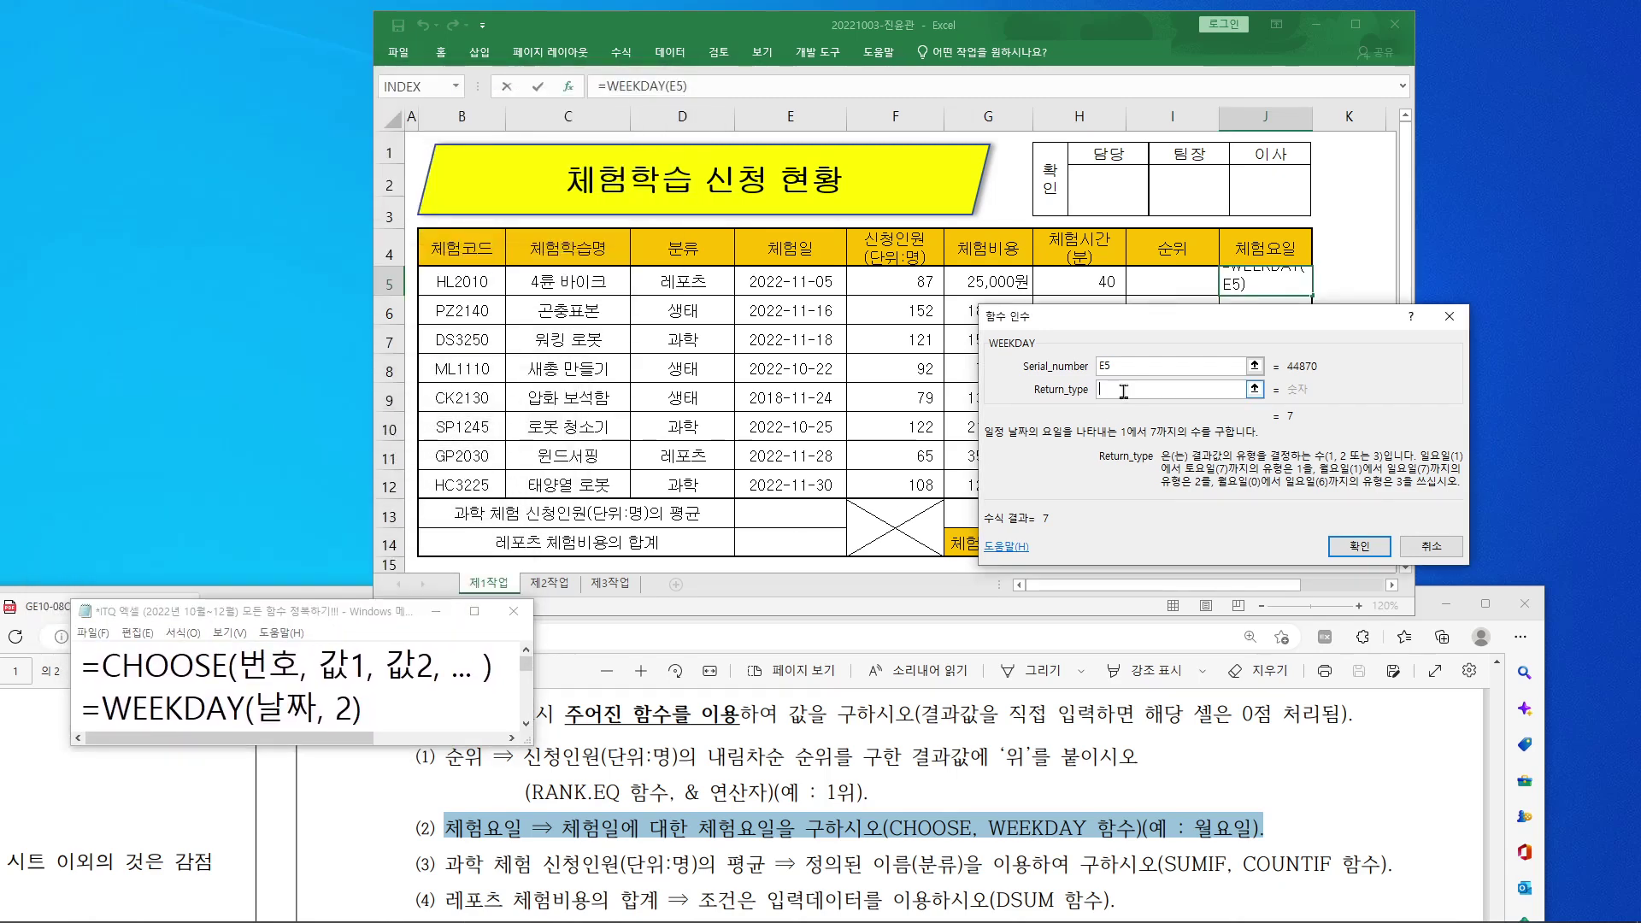
pyautogui.write('2')
pyautogui.moveTo(1197, 321); pyautogui.dragTo(682, 168)
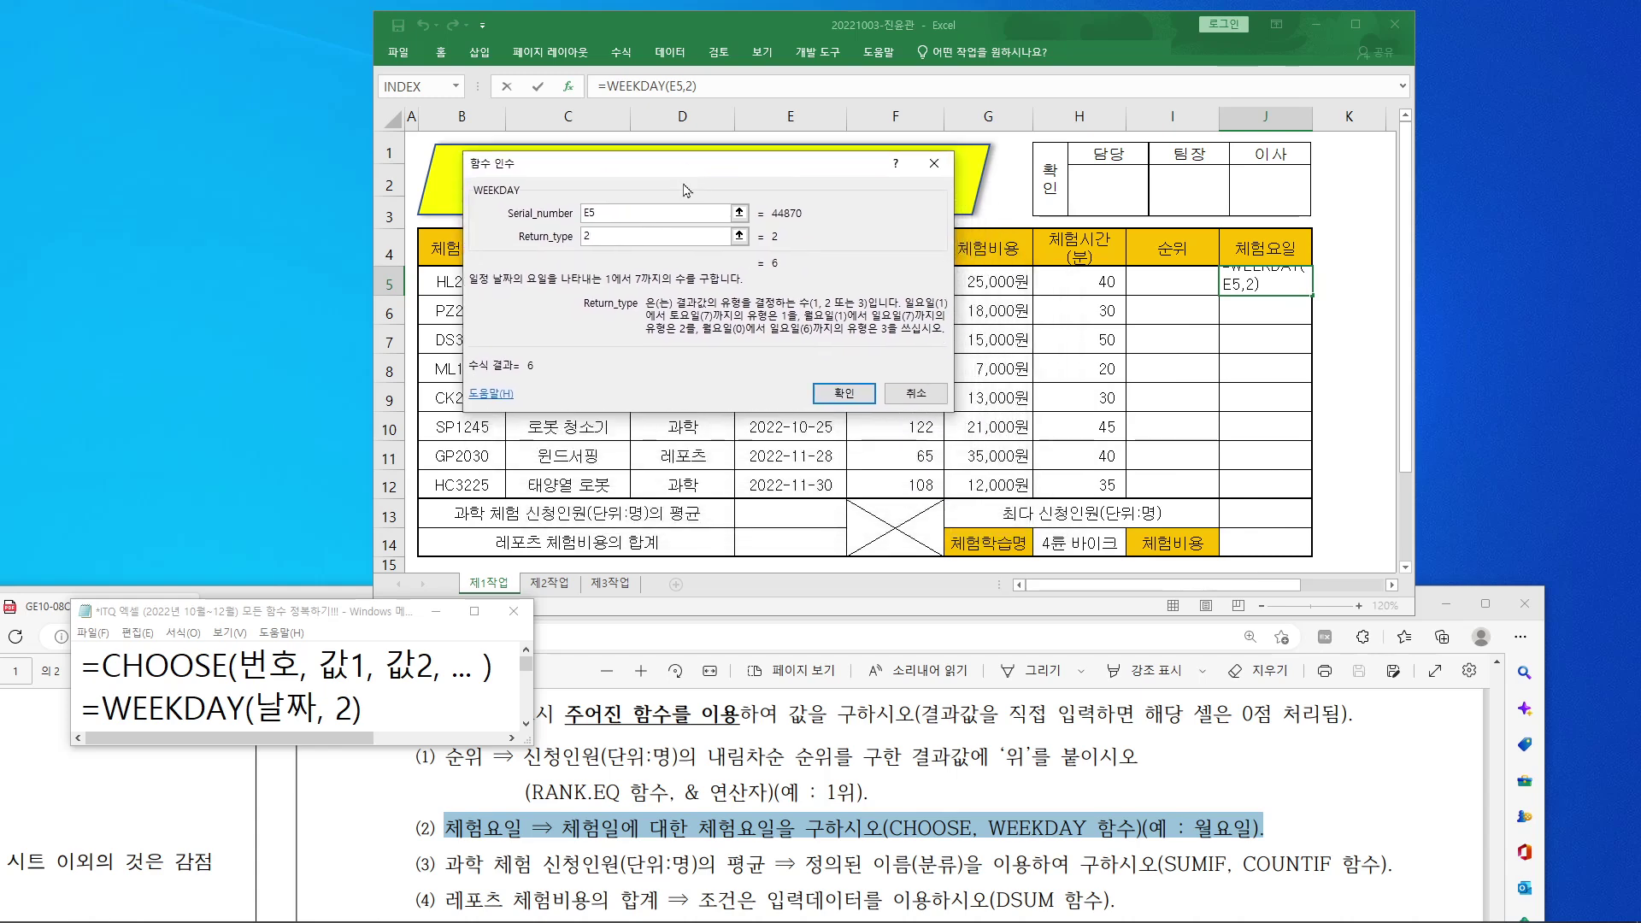
pyautogui.click(846, 393)
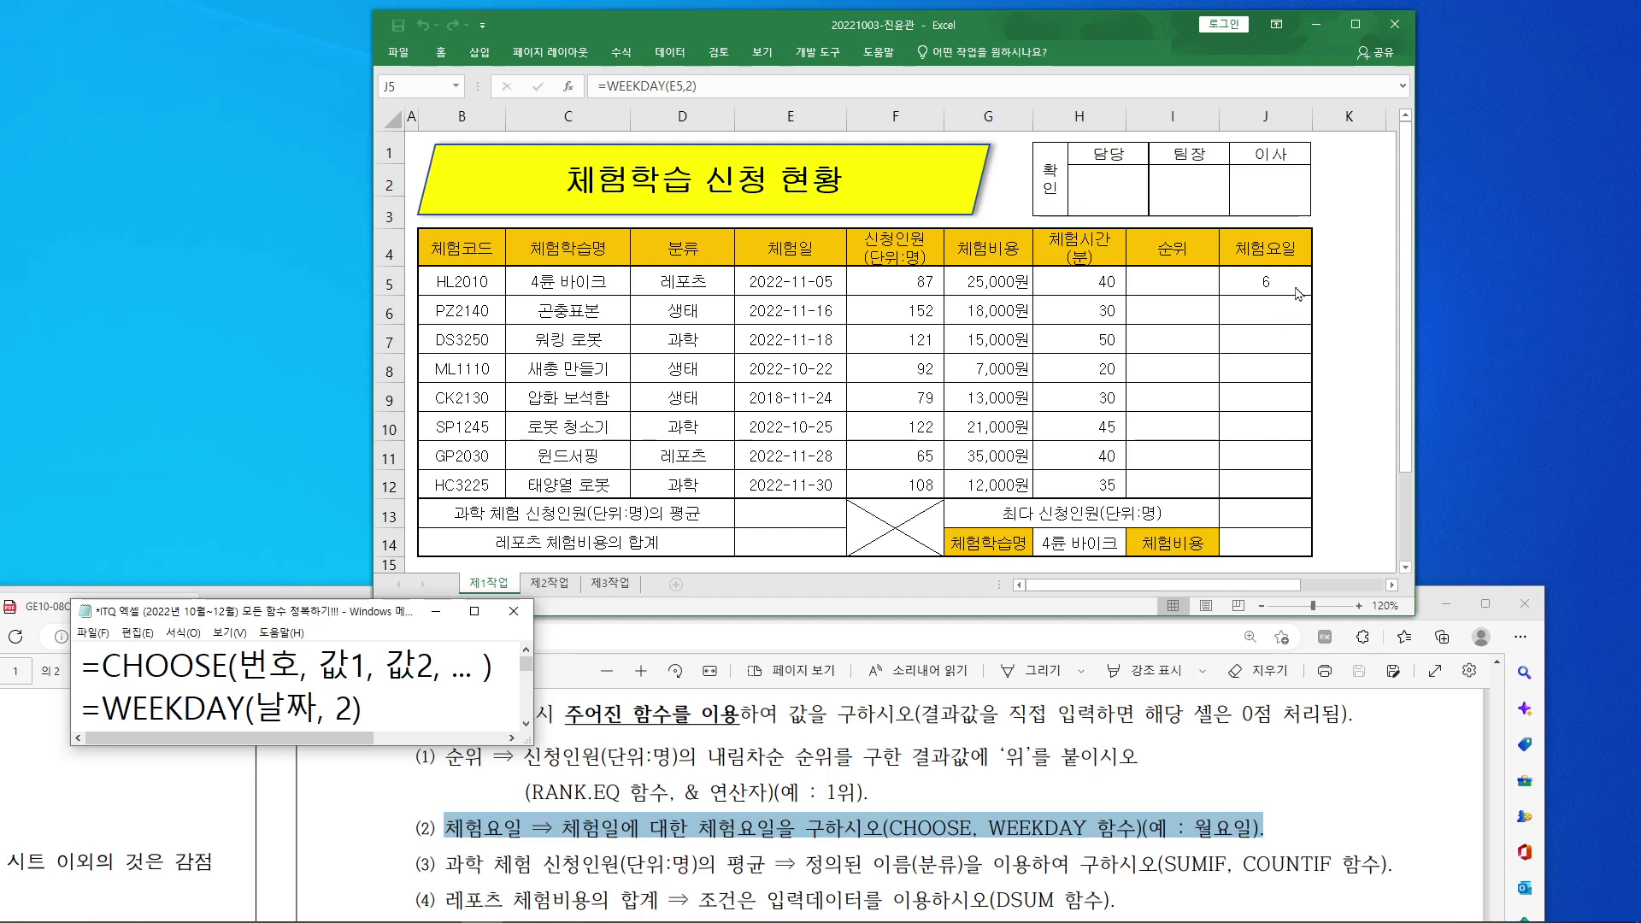
# Step: Cut WEEKDAY(E5,2) out of the J5 formula, leaving only the equals sign
pyautogui.click(610, 81)
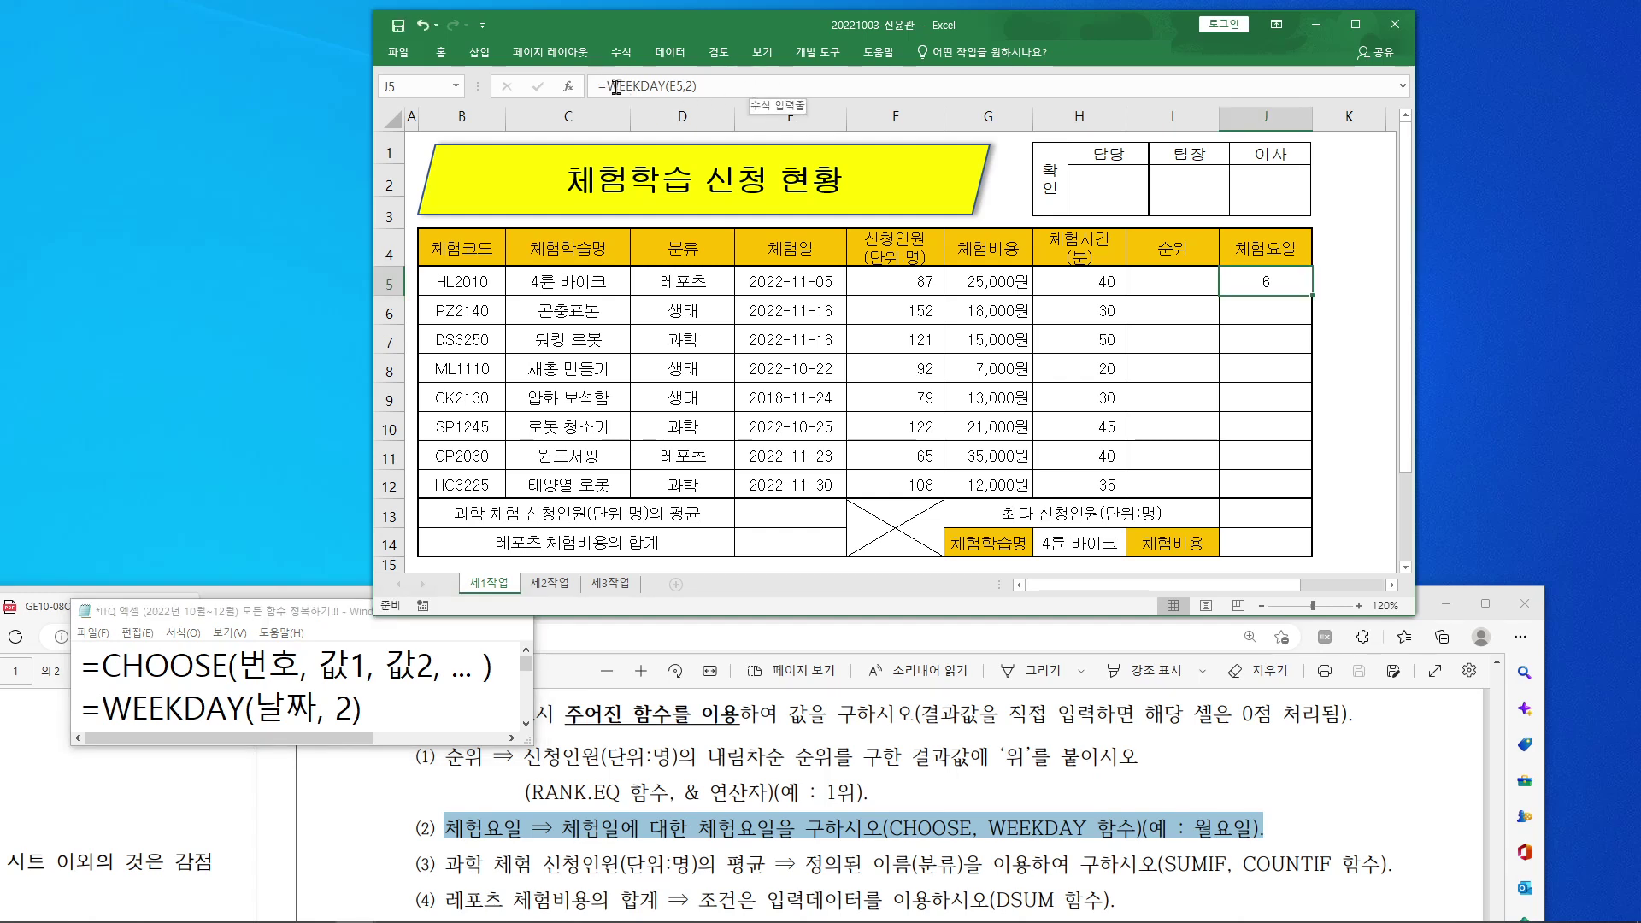
pyautogui.moveTo(611, 86); pyautogui.dragTo(699, 86)
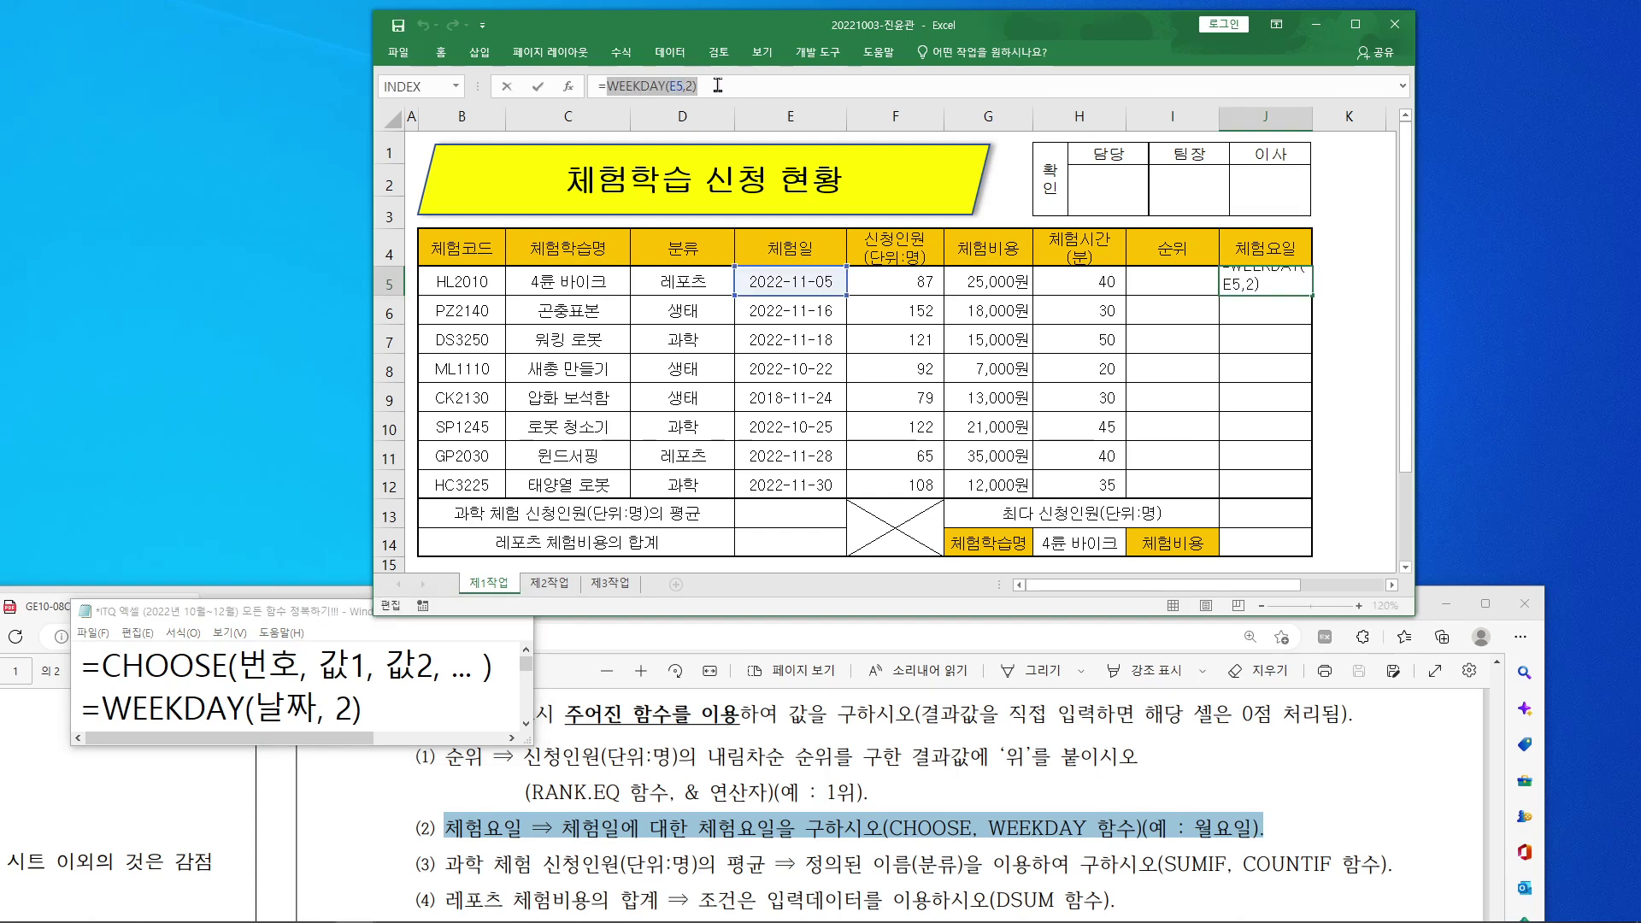
pyautogui.rightClick(684, 89)
pyautogui.click(744, 97)
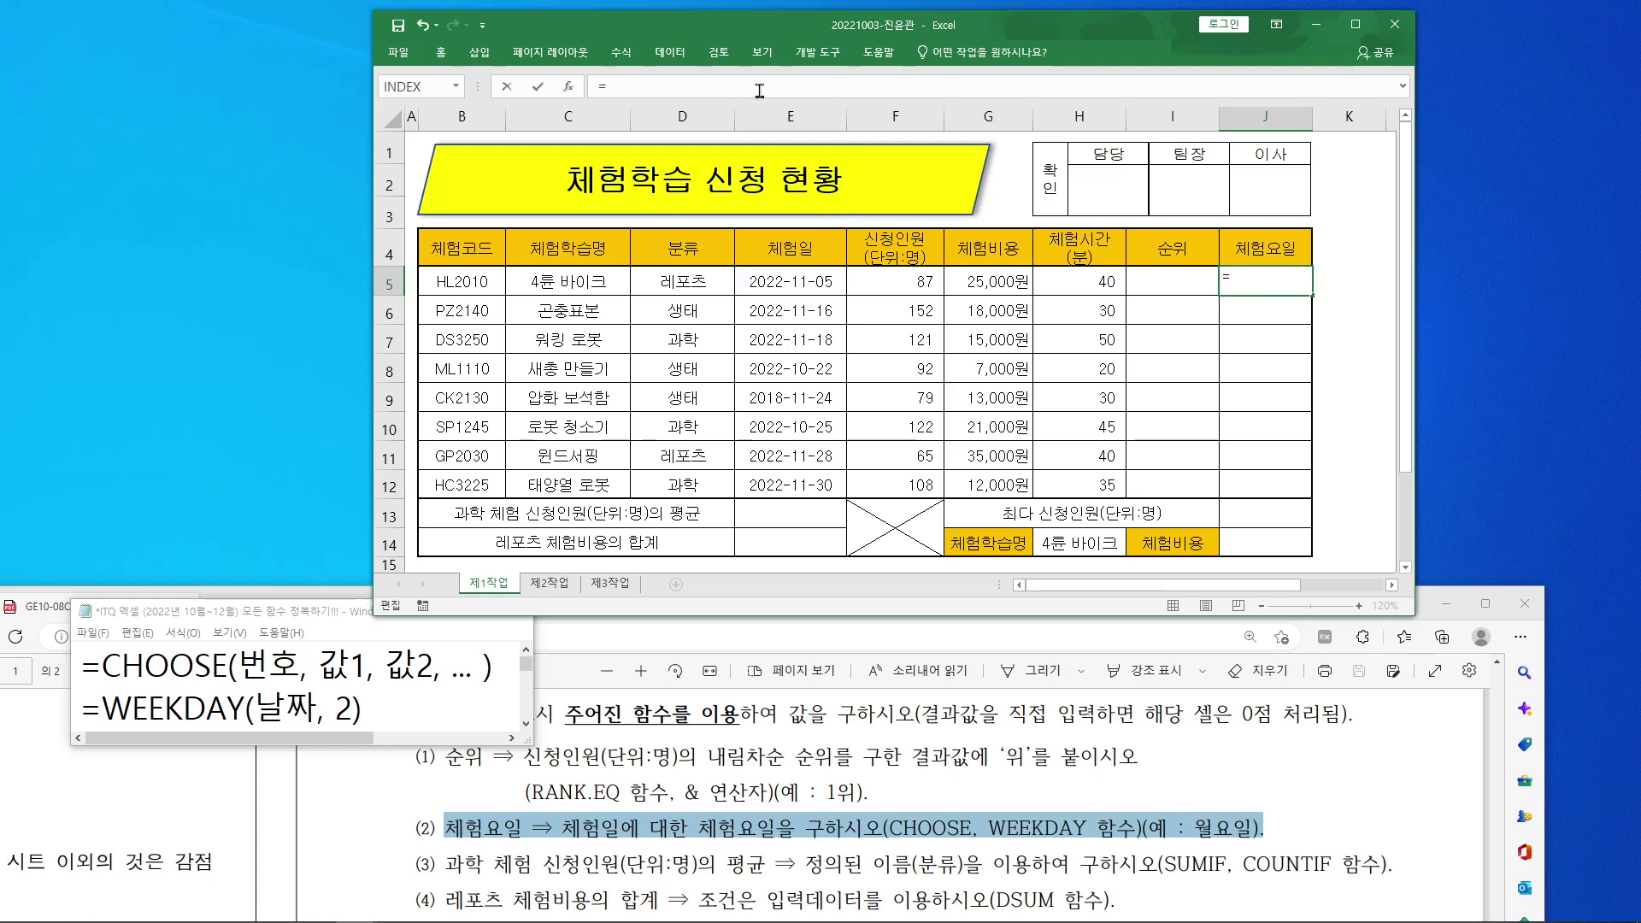
# Step: Start a CHOOSE function in J5, paste WEEKDAY(E5,2) as its Index_num argument, and activate the Value1 argument
pyautogui.write('choo')
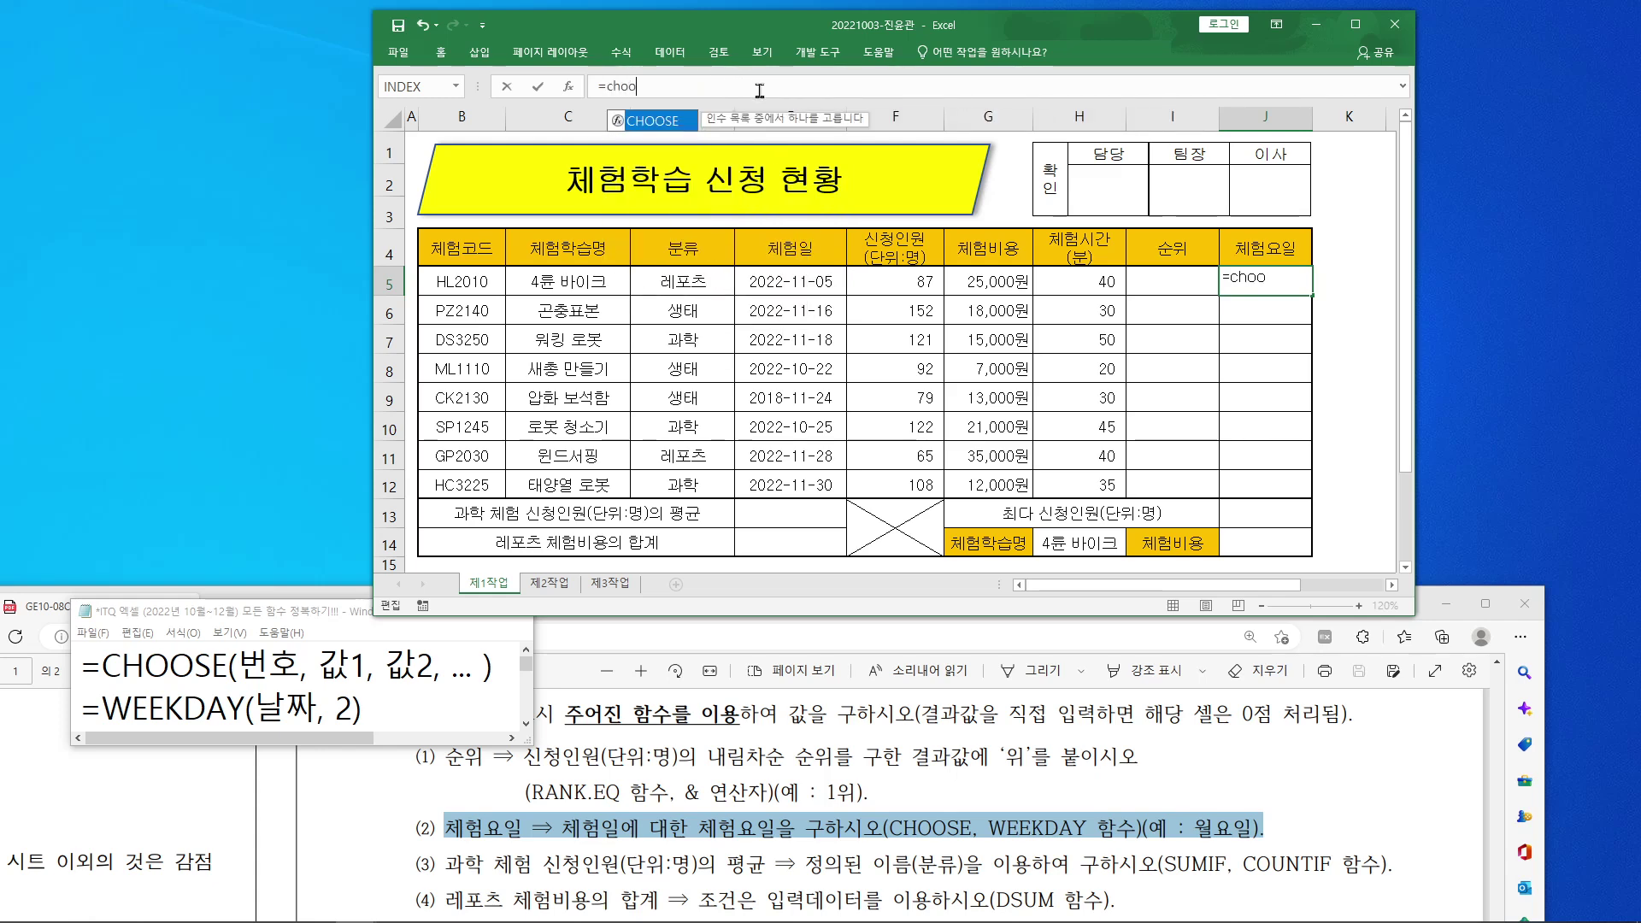
pyautogui.write('se(')
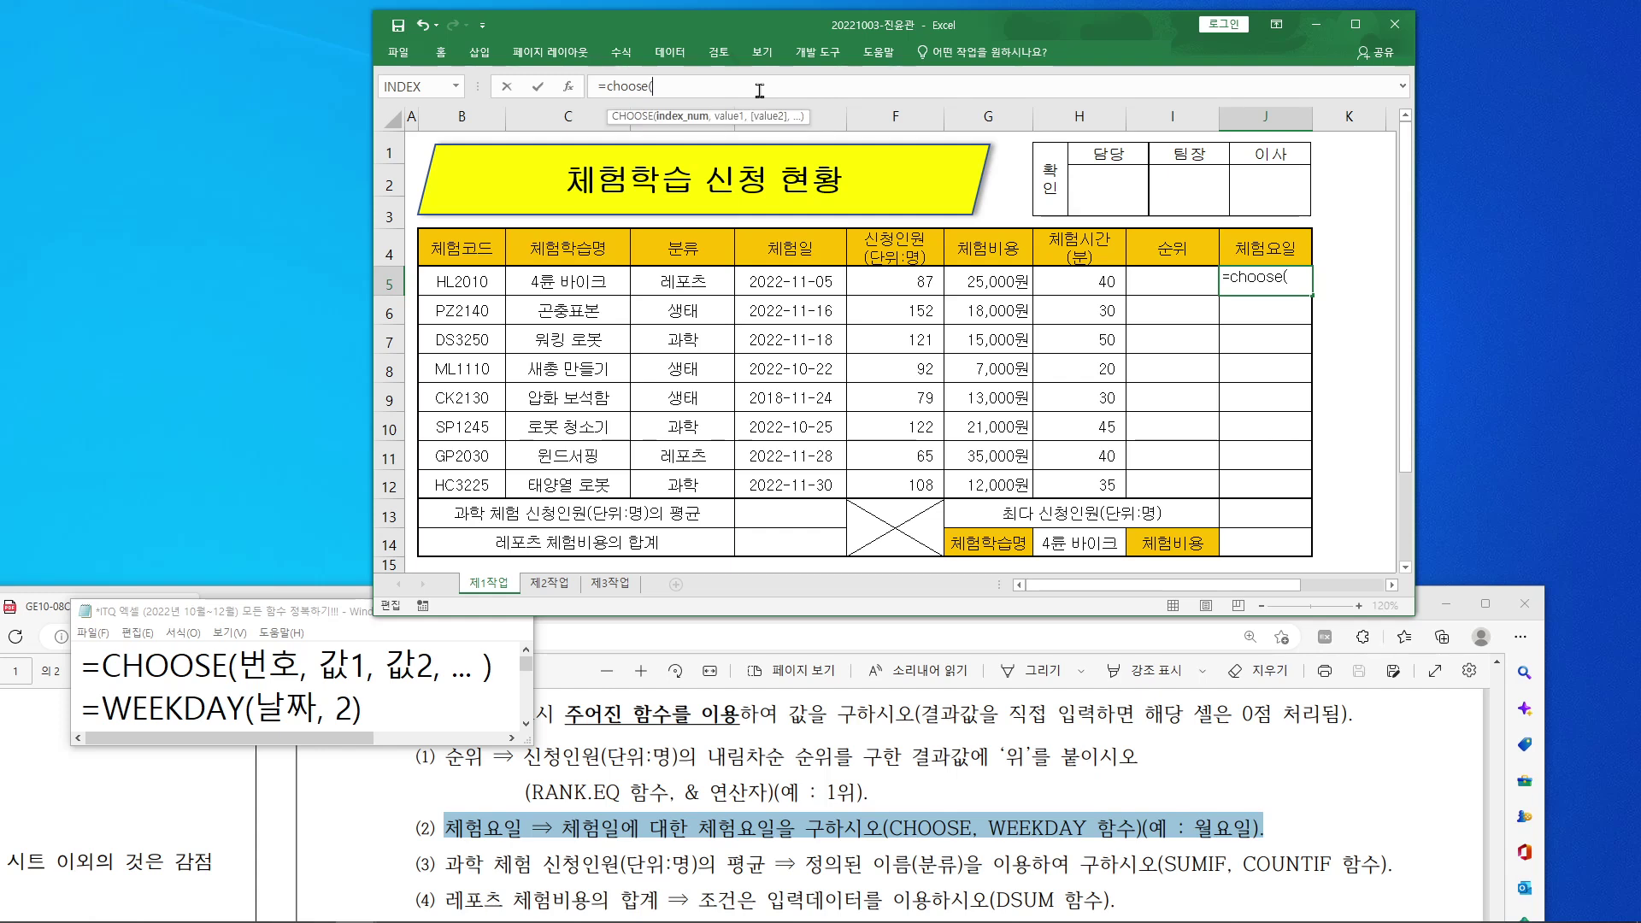
pyautogui.click(571, 86)
pyautogui.moveTo(679, 134); pyautogui.dragTo(1002, 355)
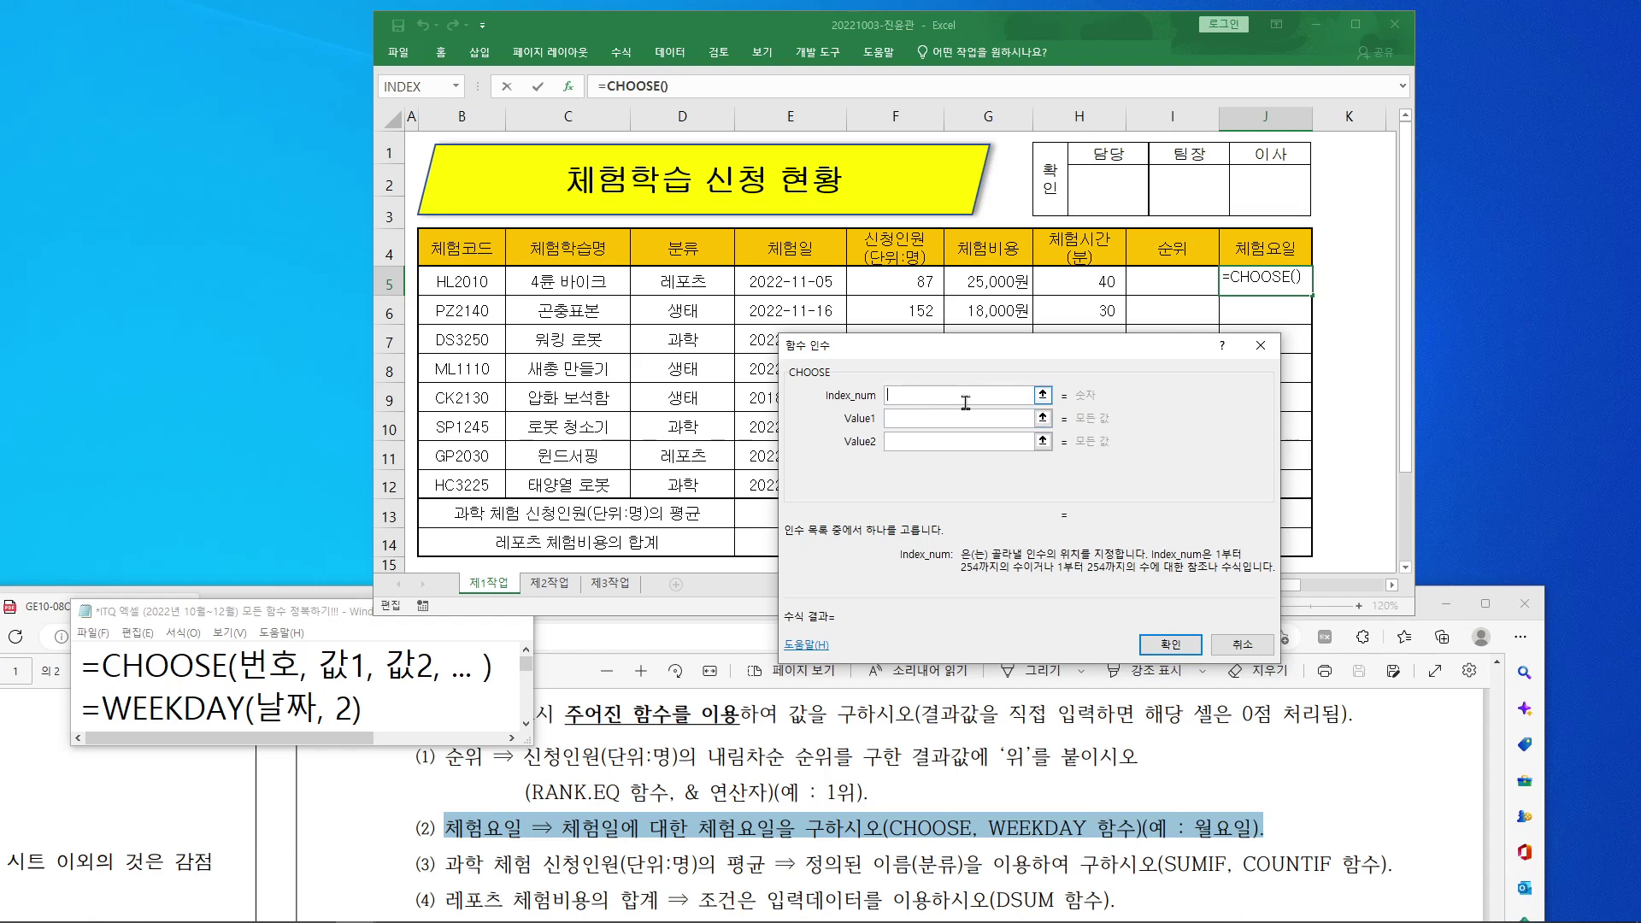
pyautogui.hotkey('ctrl', 'v')
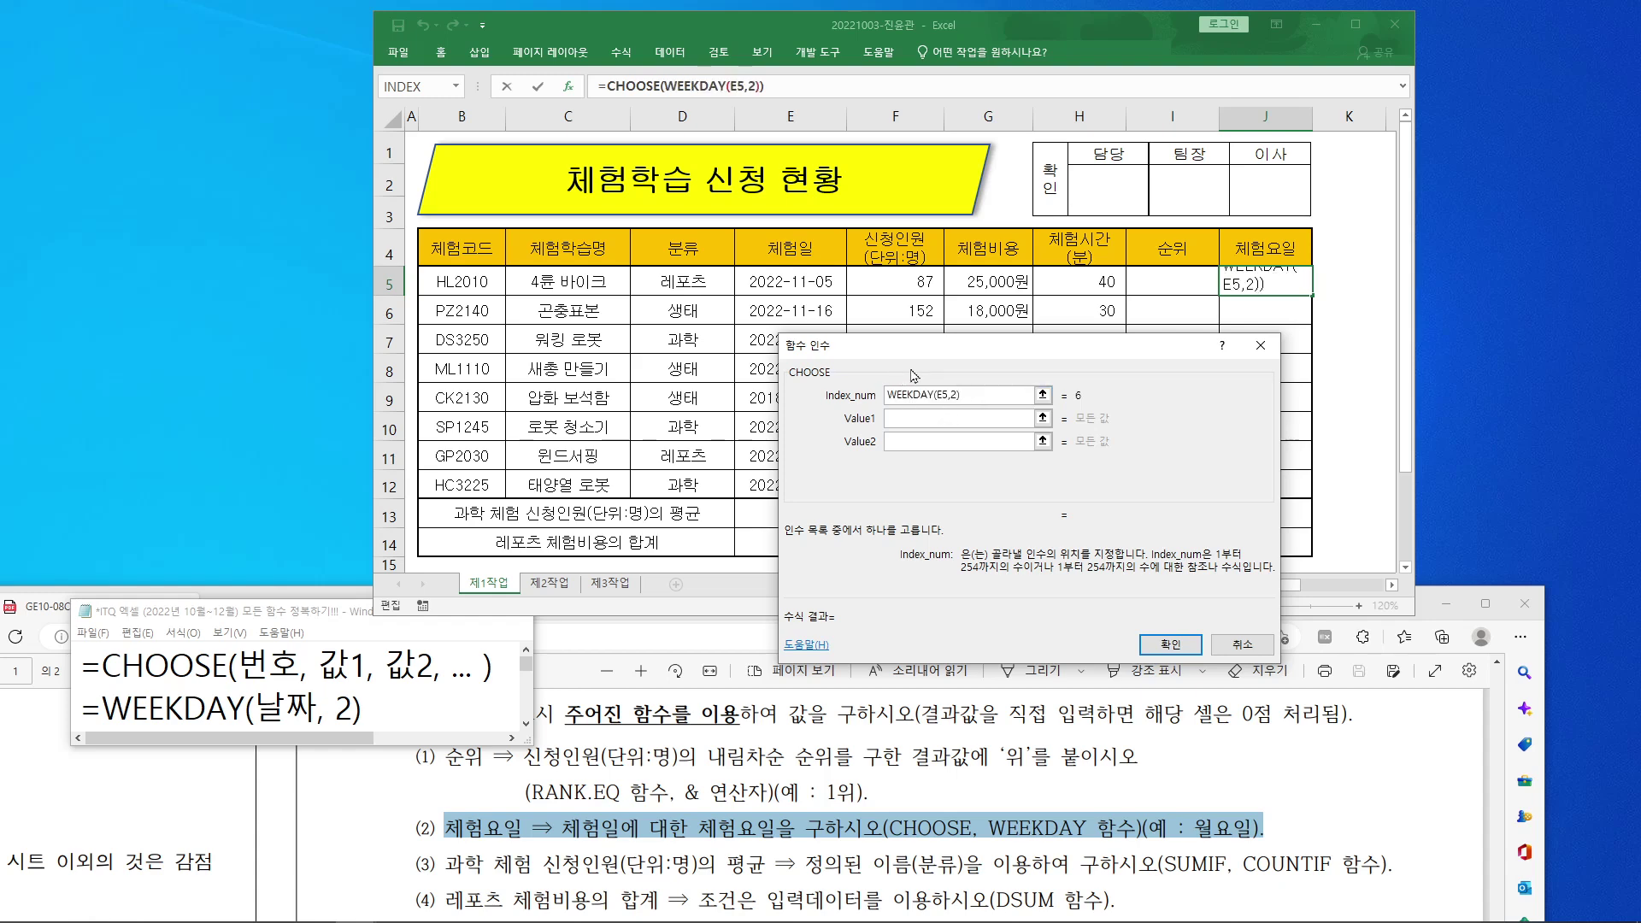
pyautogui.click(960, 413)
pyautogui.click(928, 415)
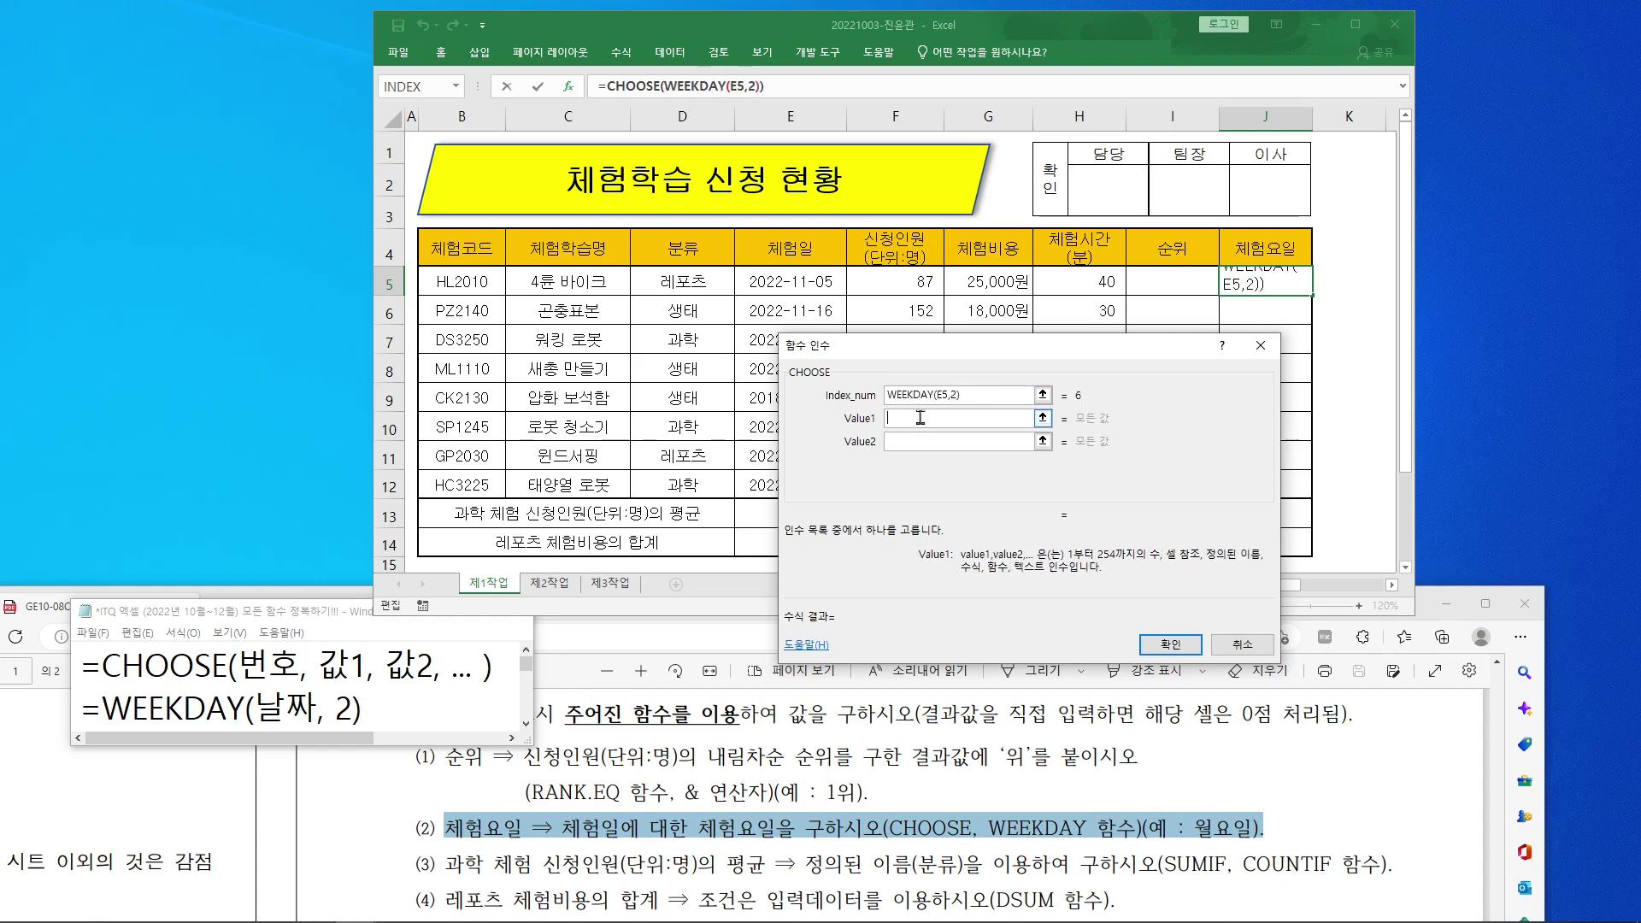
# Step: Move the CHOOSE arguments dialog higher and enter 월요일, 화요일 and 수요일 as Value1 to Value3
pyautogui.moveTo(958, 353); pyautogui.dragTo(810, 153)
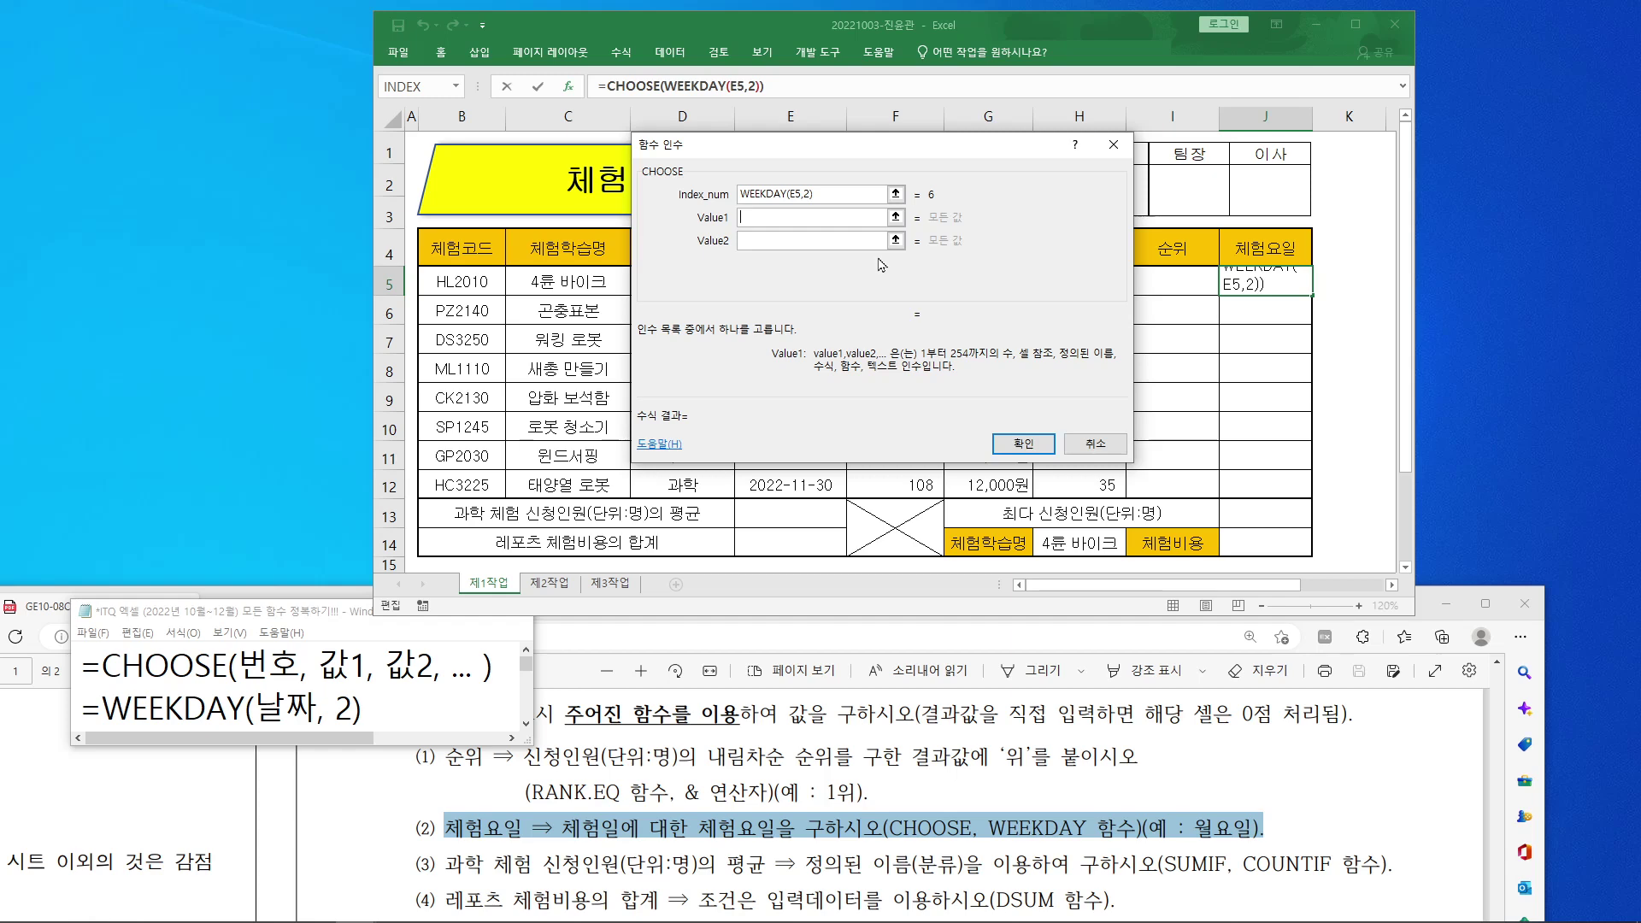
pyautogui.write('월요일')
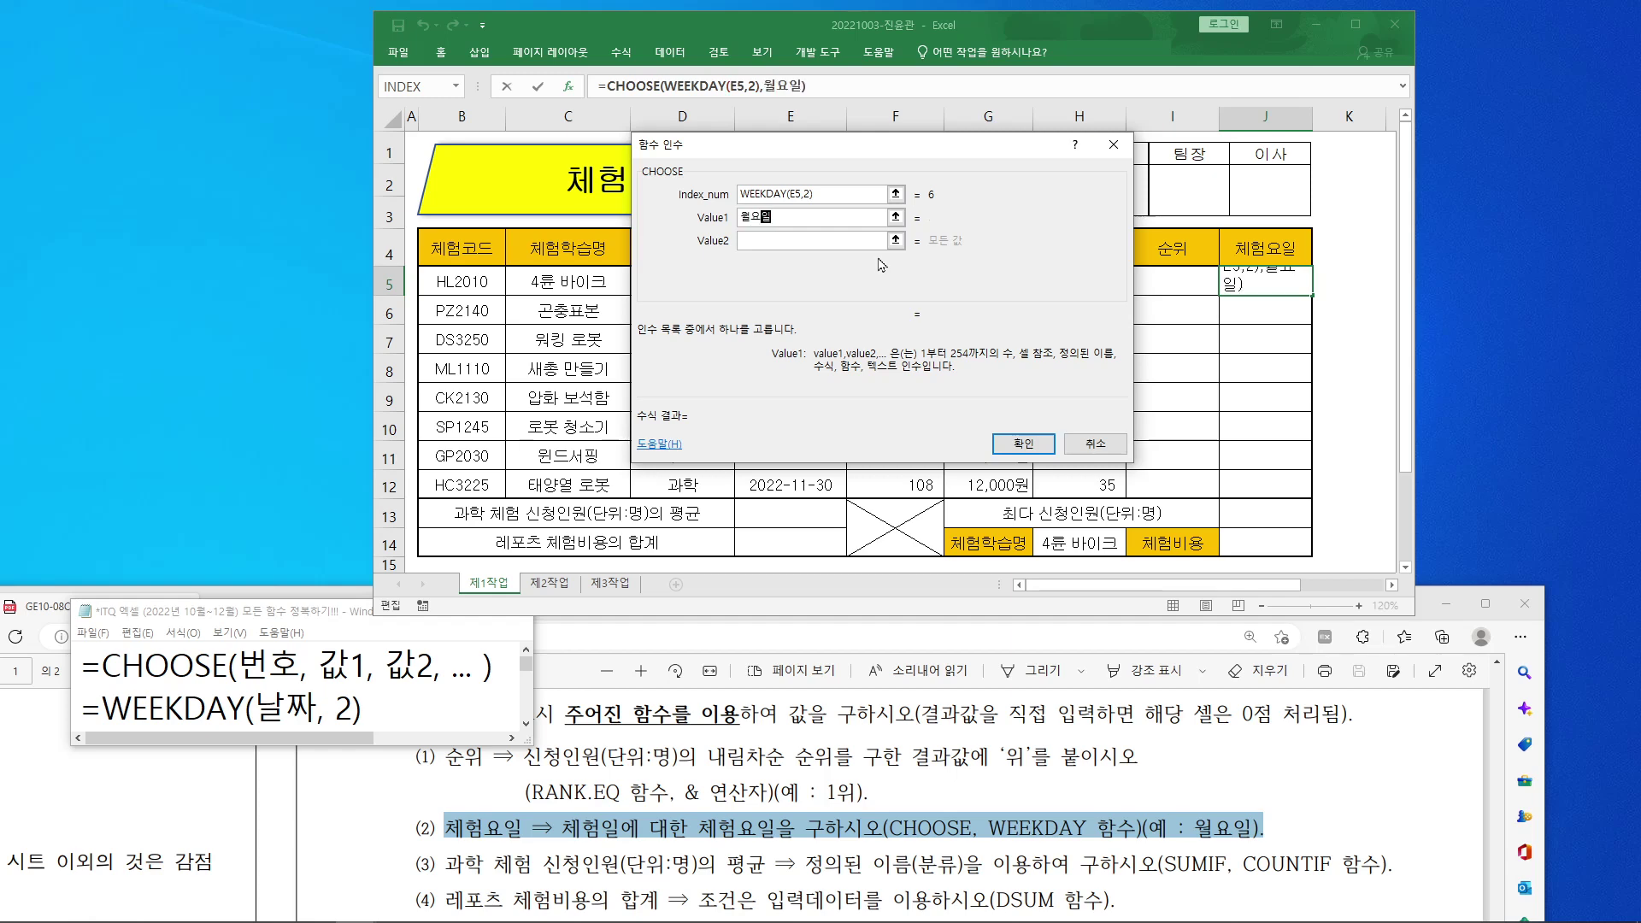
pyautogui.press('Tab')
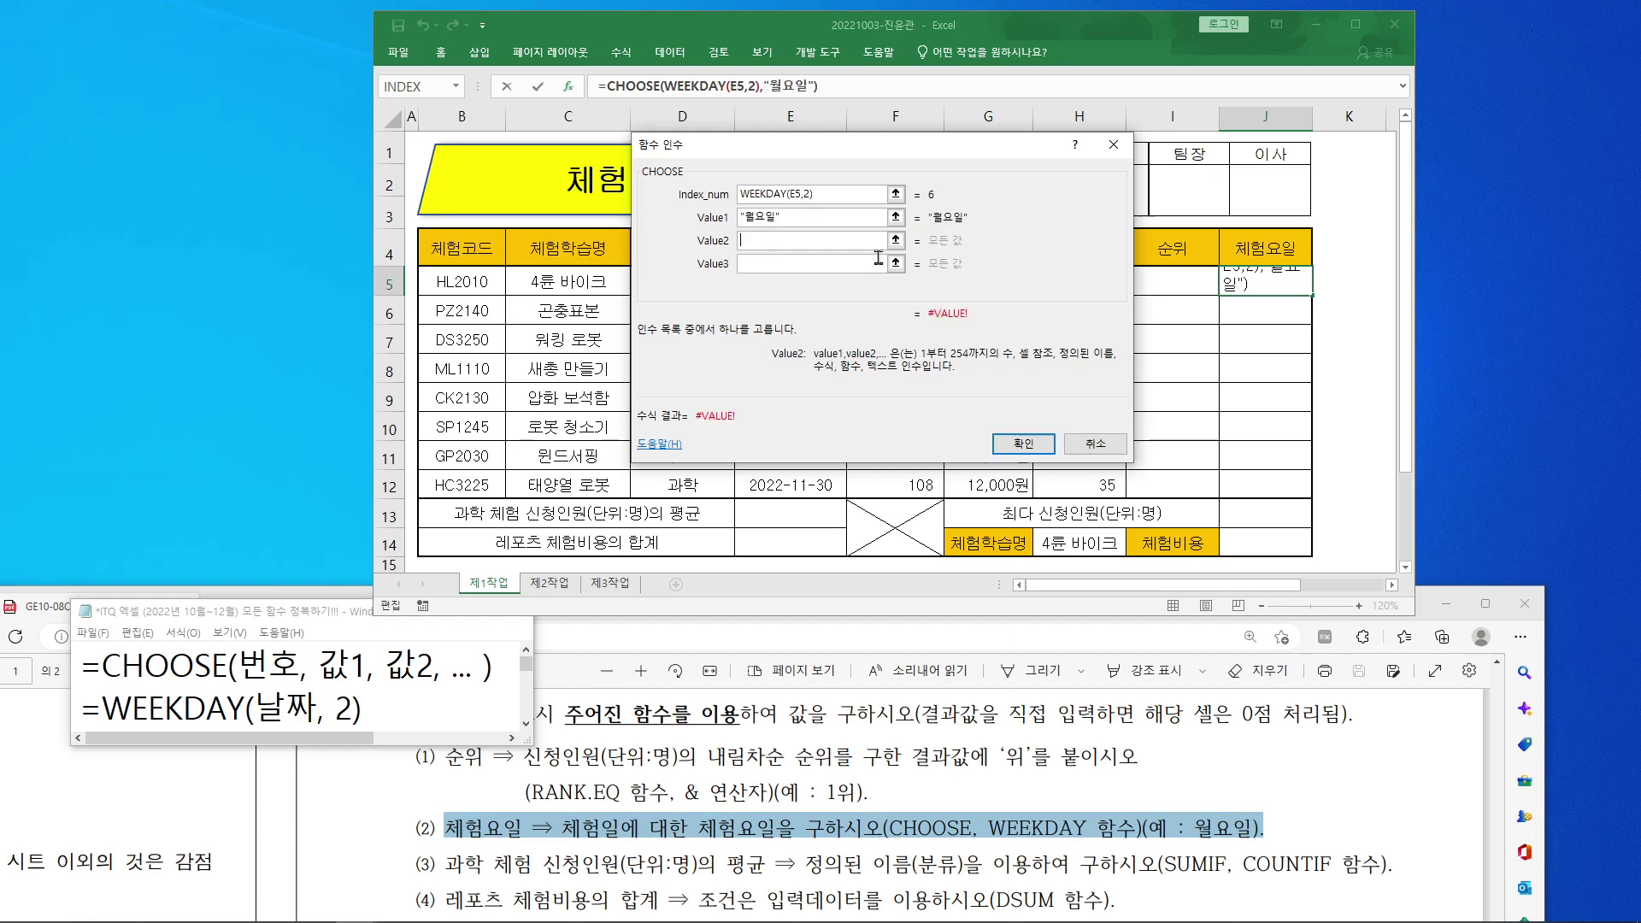
pyautogui.write('화요일')
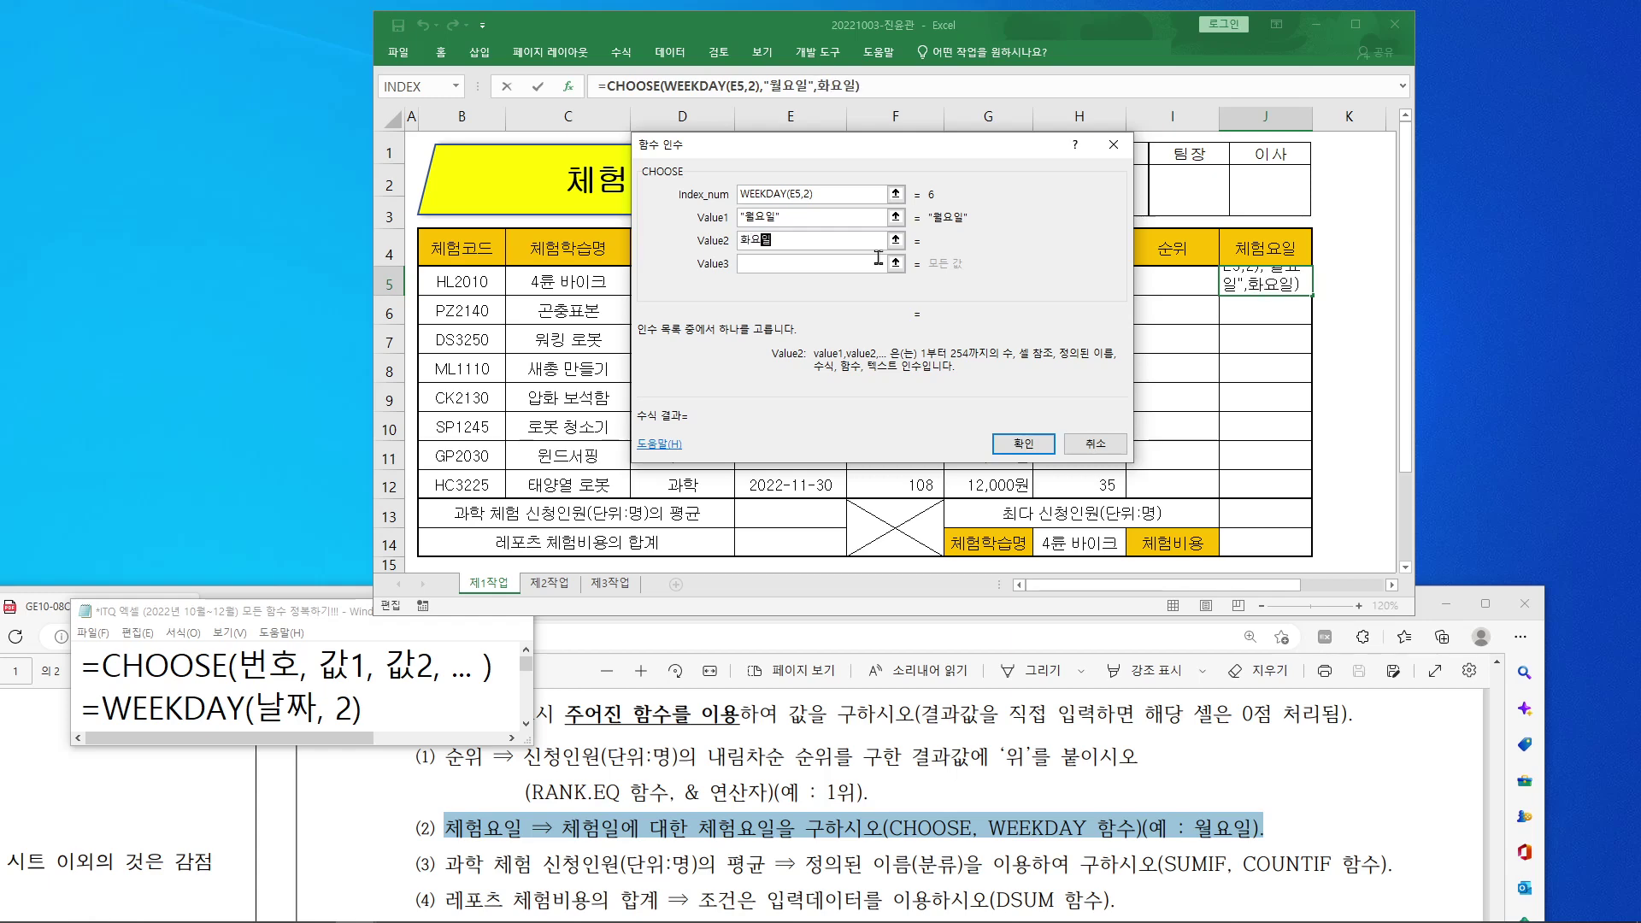
pyautogui.press('Tab')
pyautogui.write('수요일')
pyautogui.press('Tab')
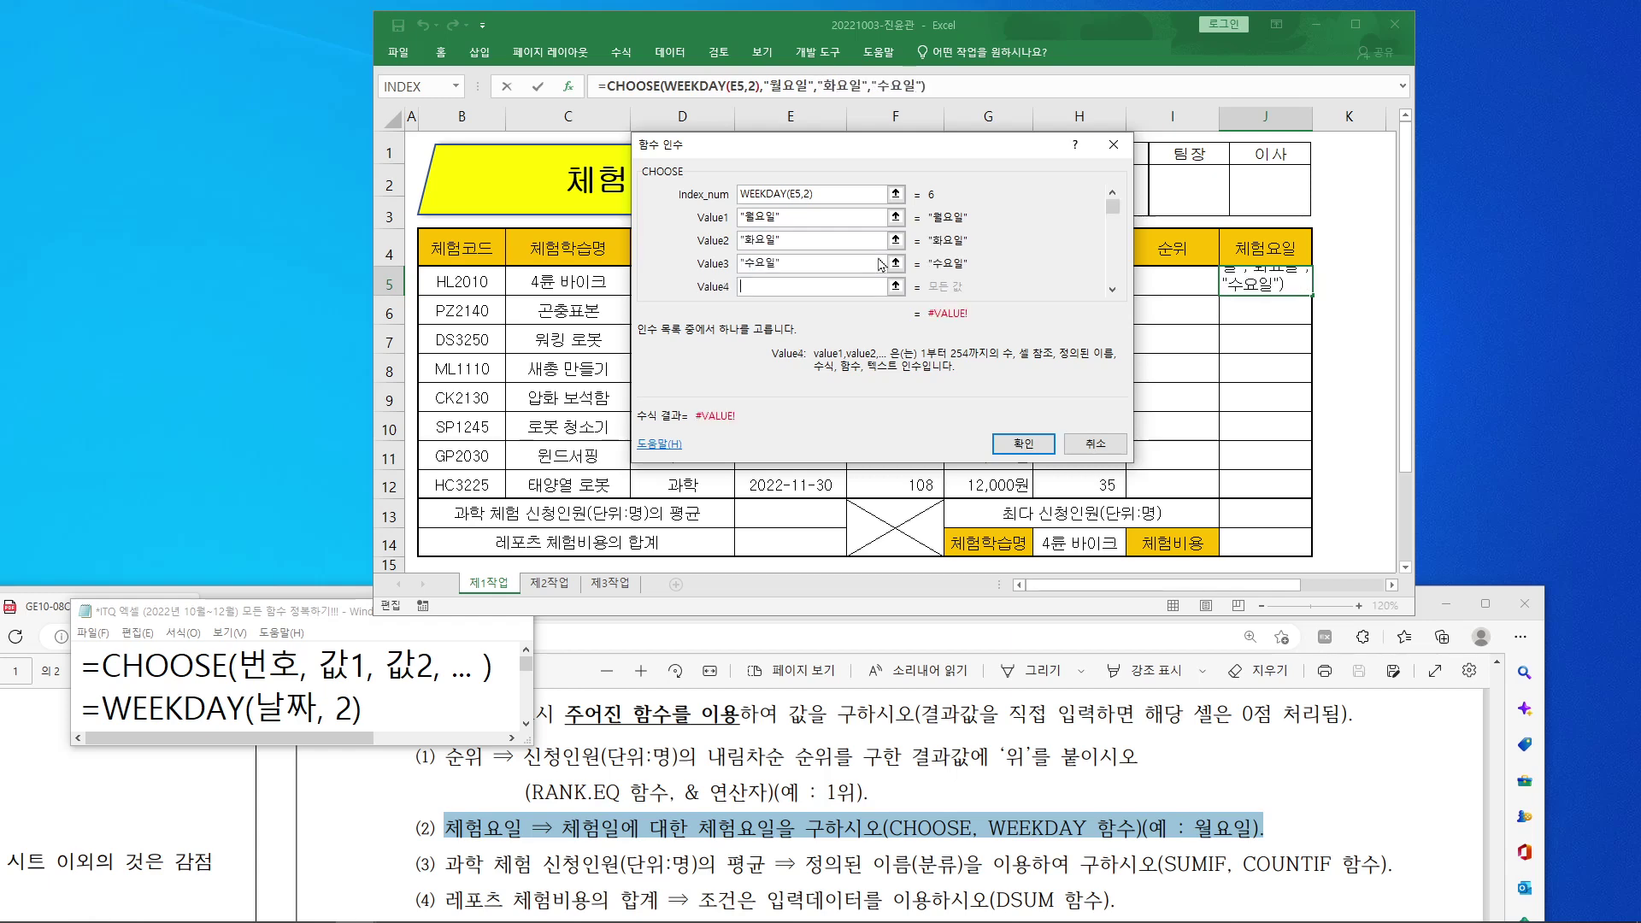
# Step: Enter 목요일, 금요일, 토요일 and 일요일 as Value4 to Value7, review the arguments from Index_num, and confirm the CHOOSE formula in J5
pyautogui.write('목요일')
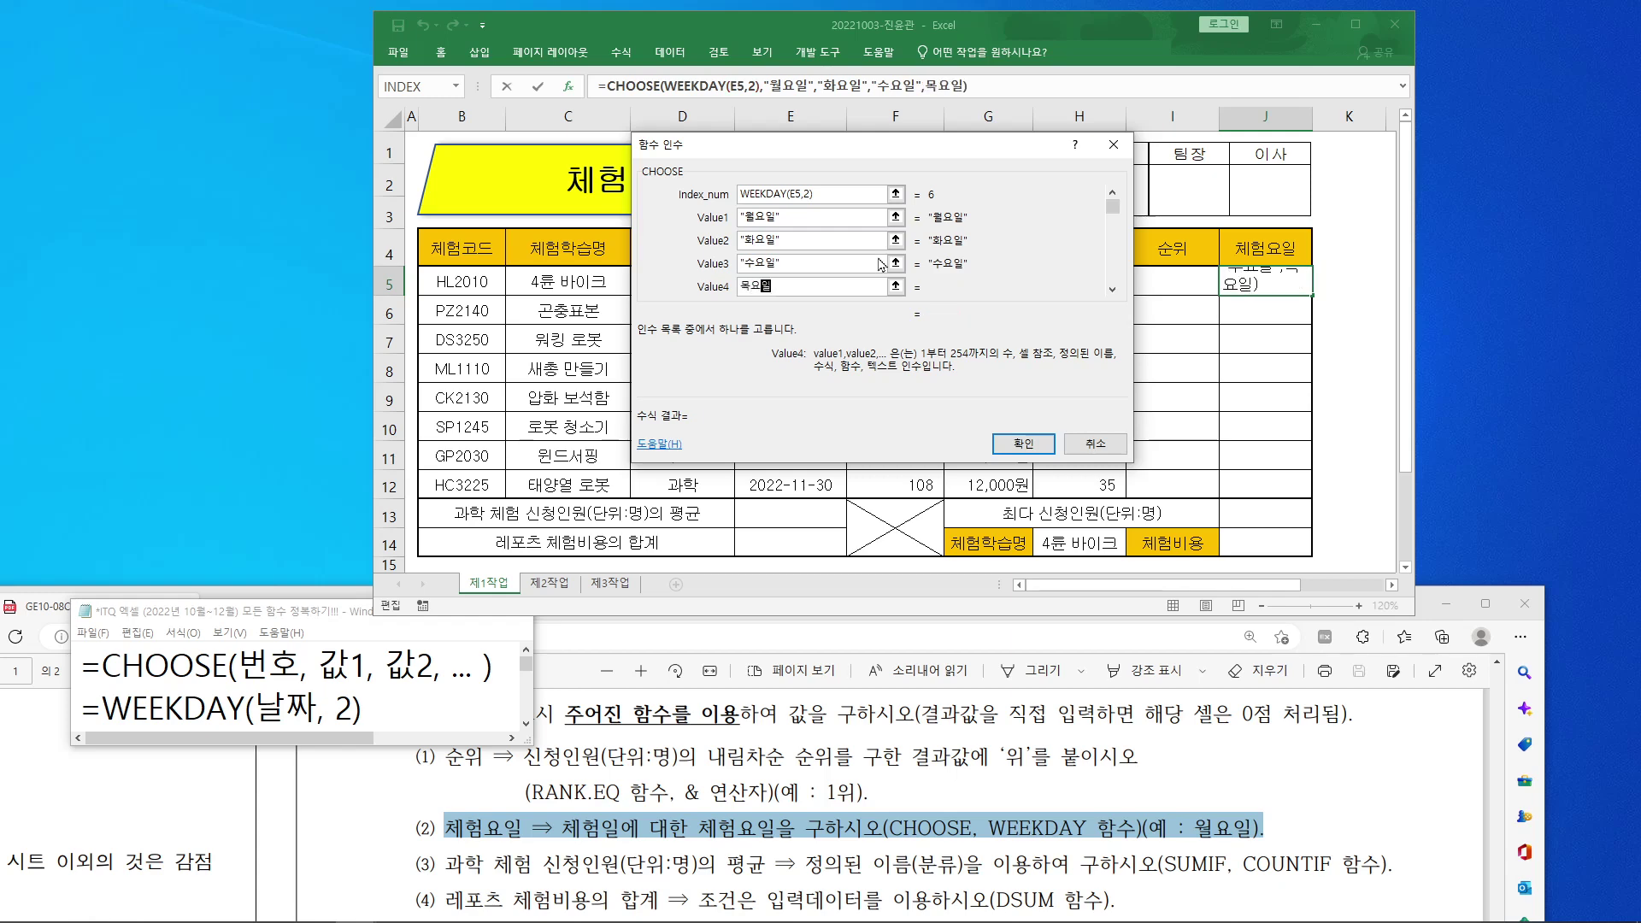
pyautogui.press('Tab')
pyautogui.write('금요일')
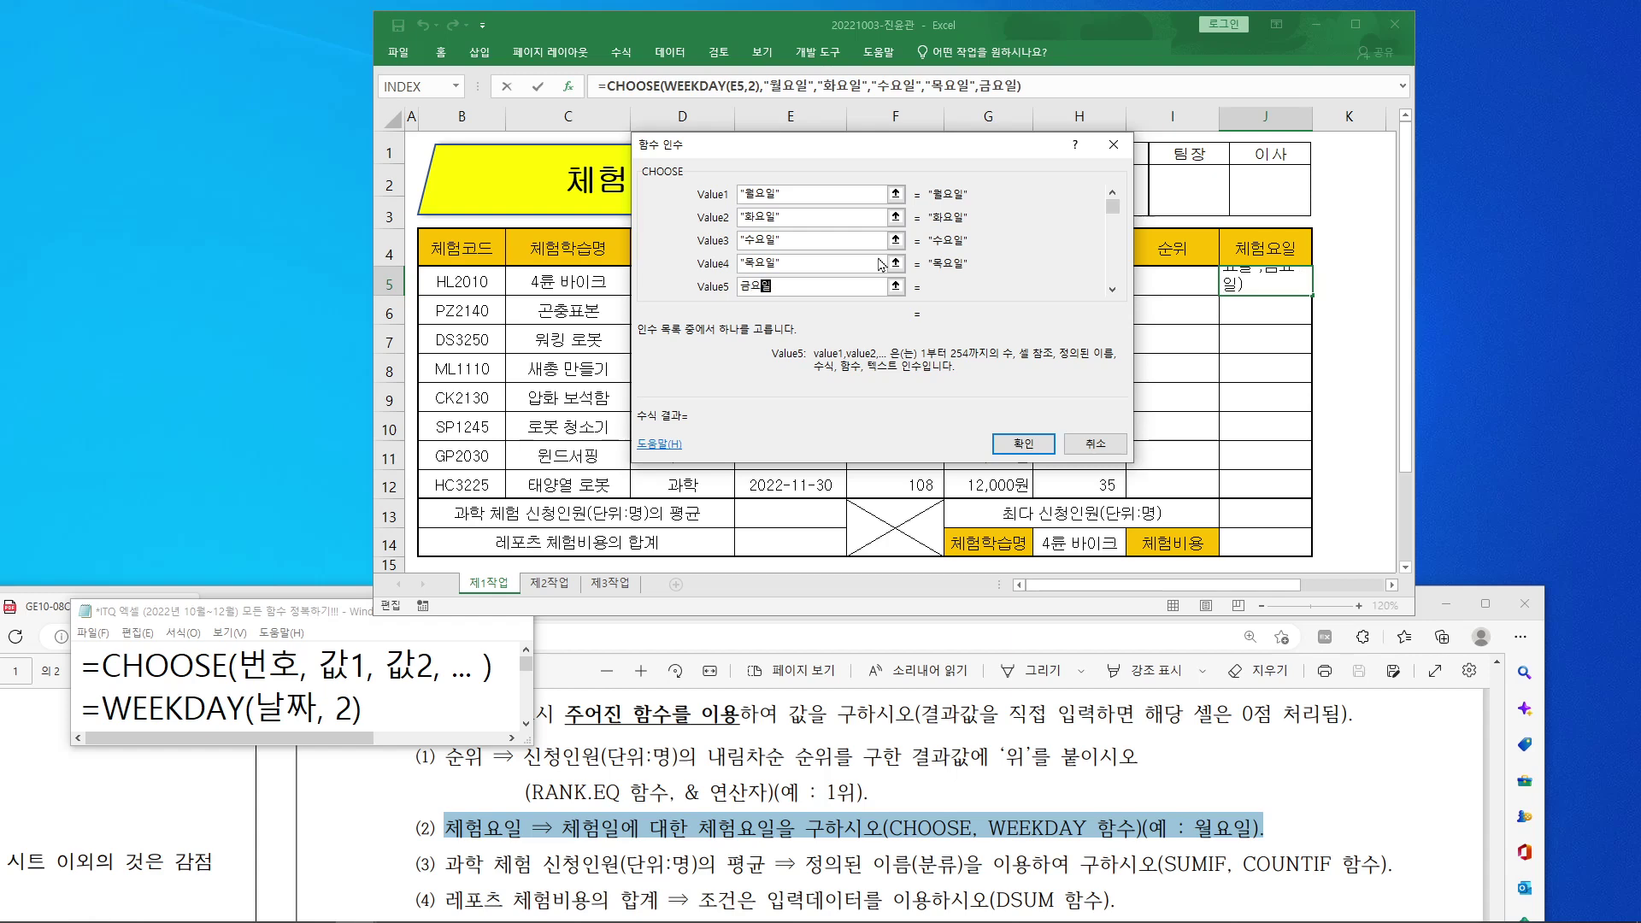
pyautogui.press('Tab')
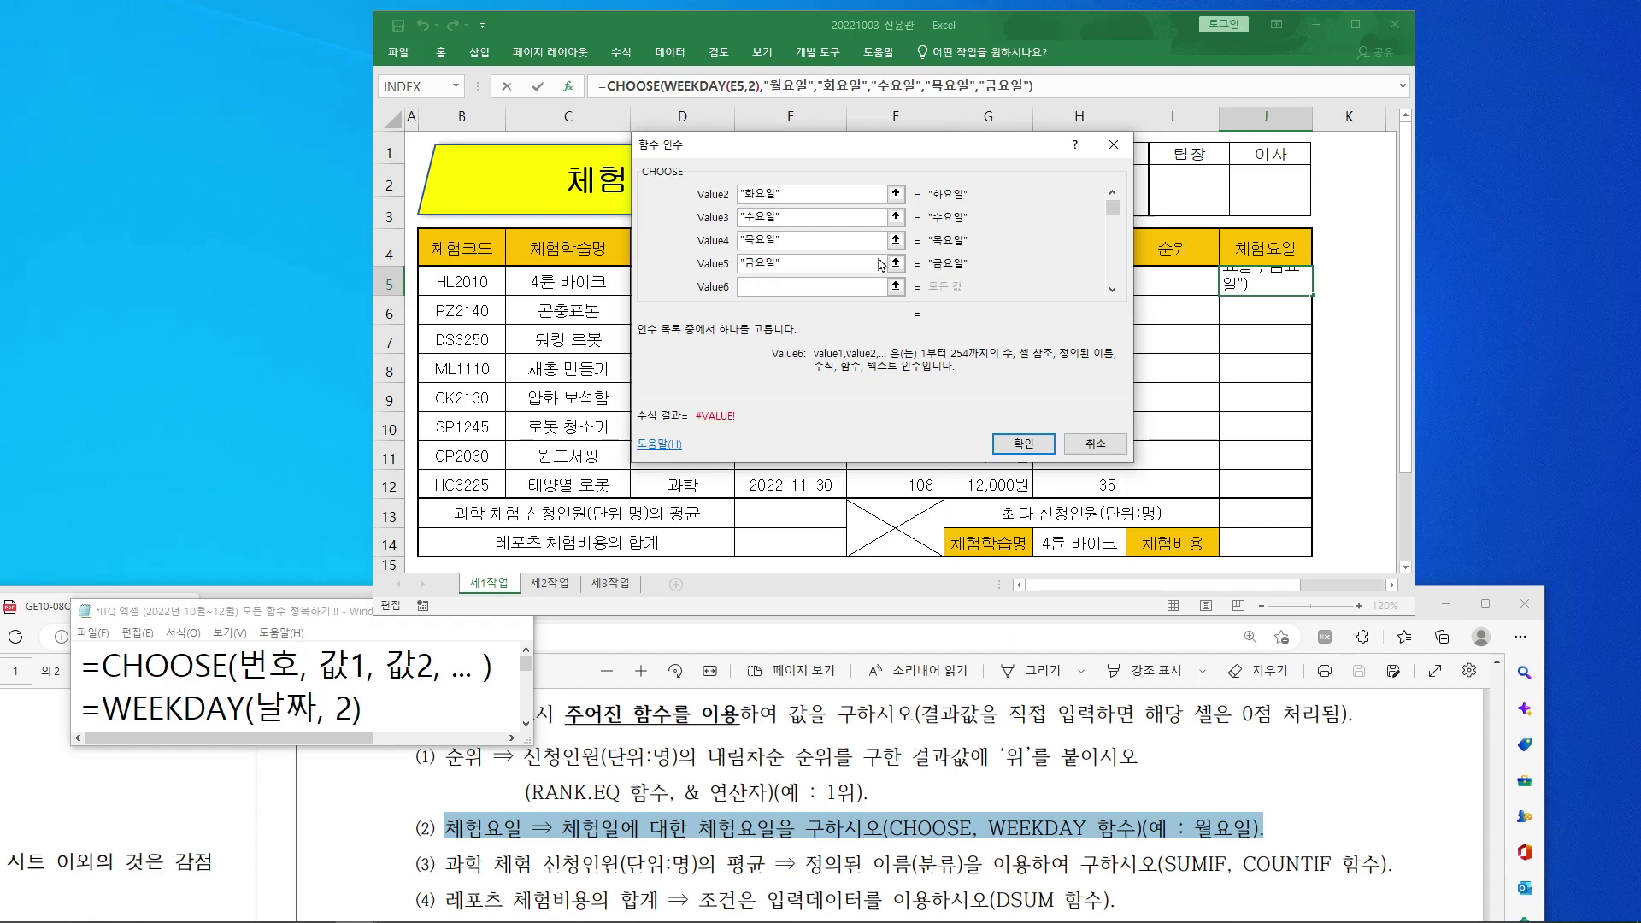
pyautogui.write('토요이')
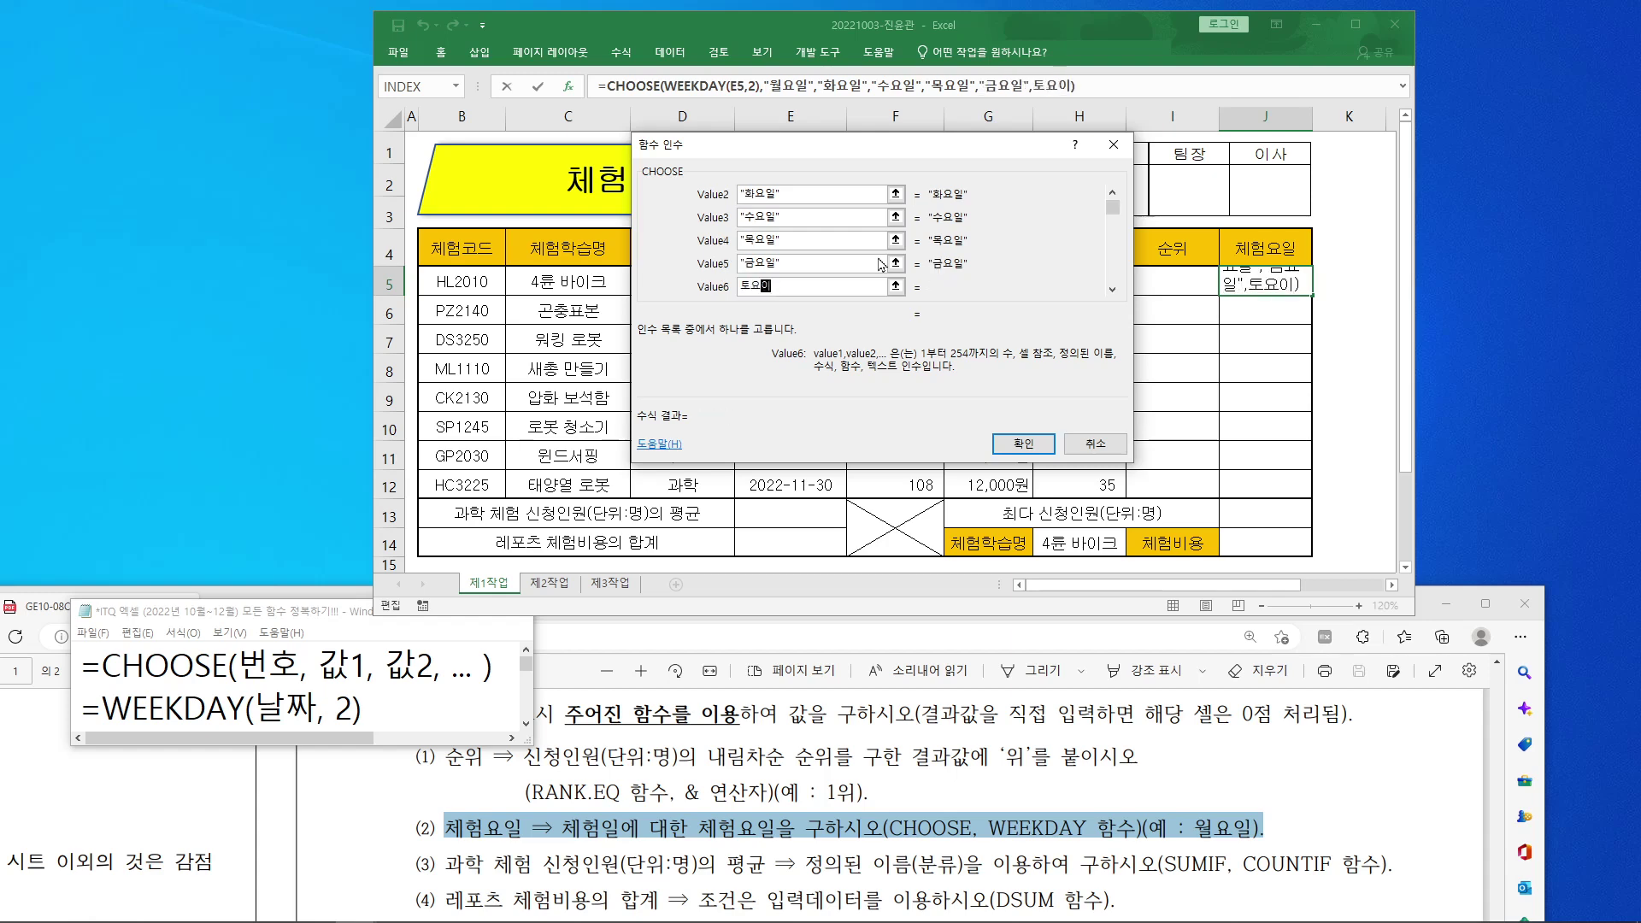
pyautogui.press('Tab')
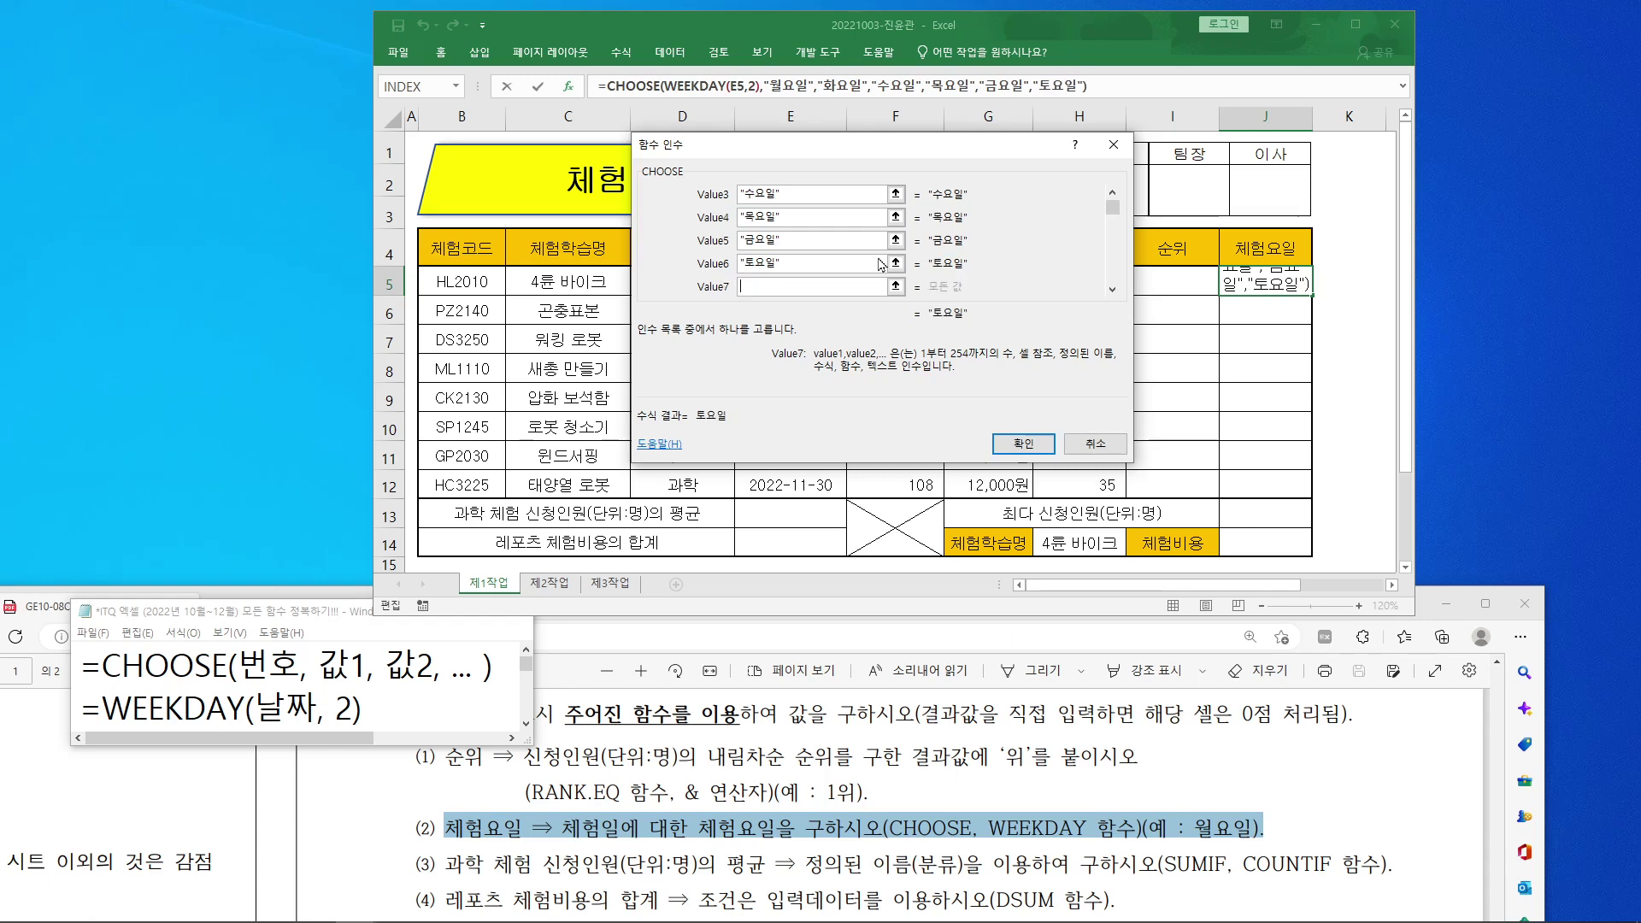
pyautogui.write('일요일')
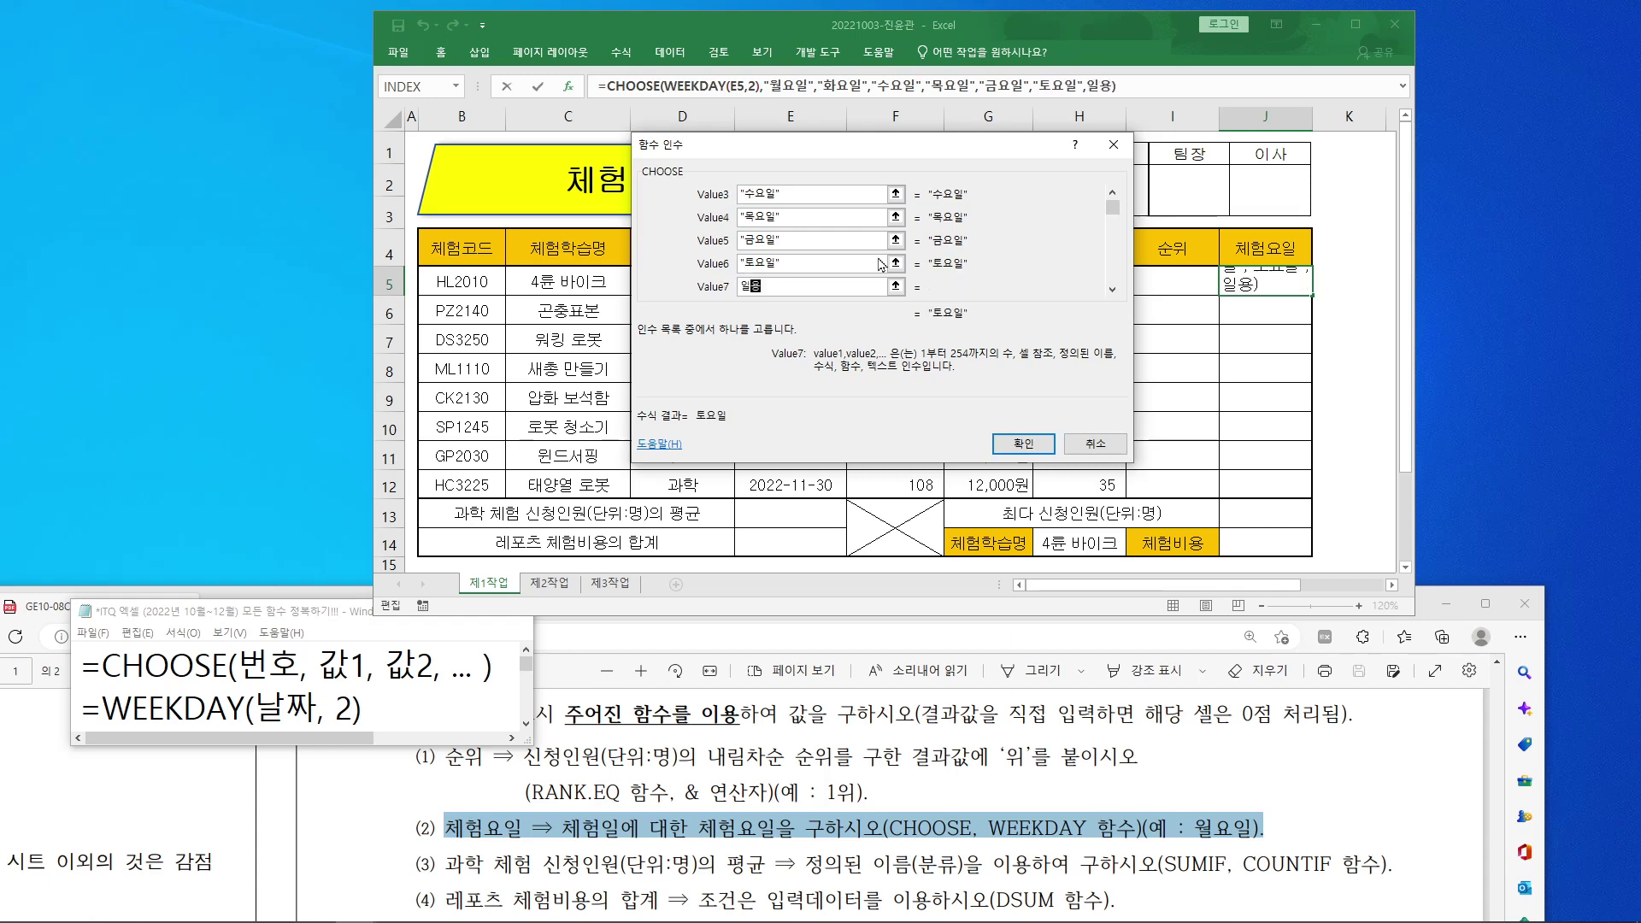
pyautogui.press('Tab')
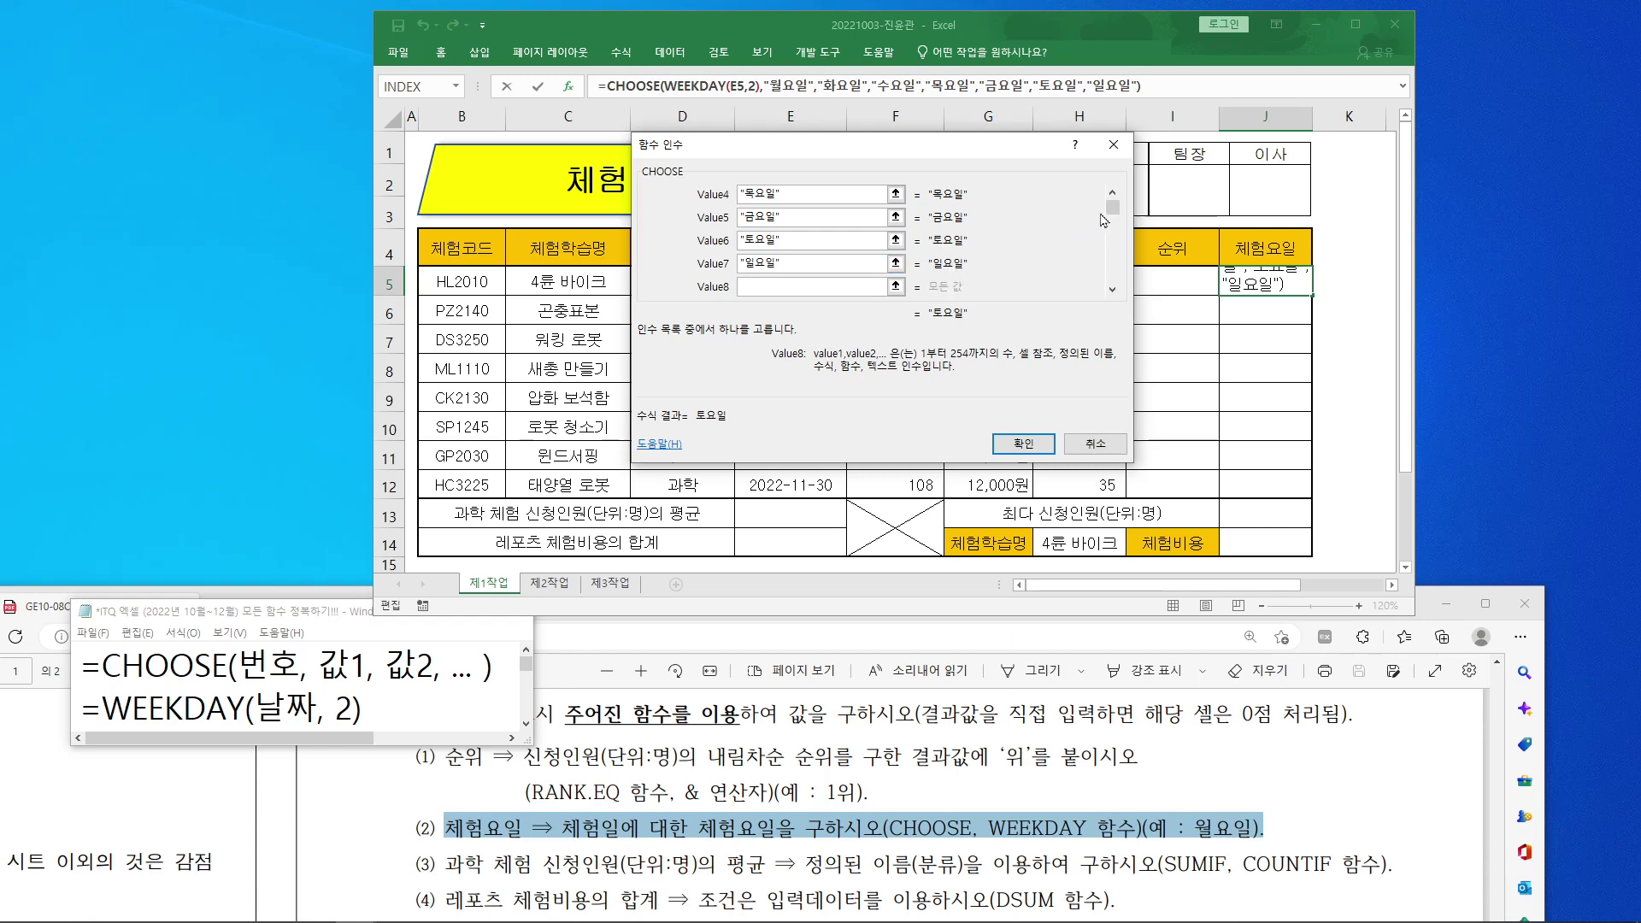
pyautogui.moveTo(1117, 220); pyautogui.dragTo(1113, 200)
pyautogui.moveTo(1002, 155); pyautogui.dragTo(961, 147)
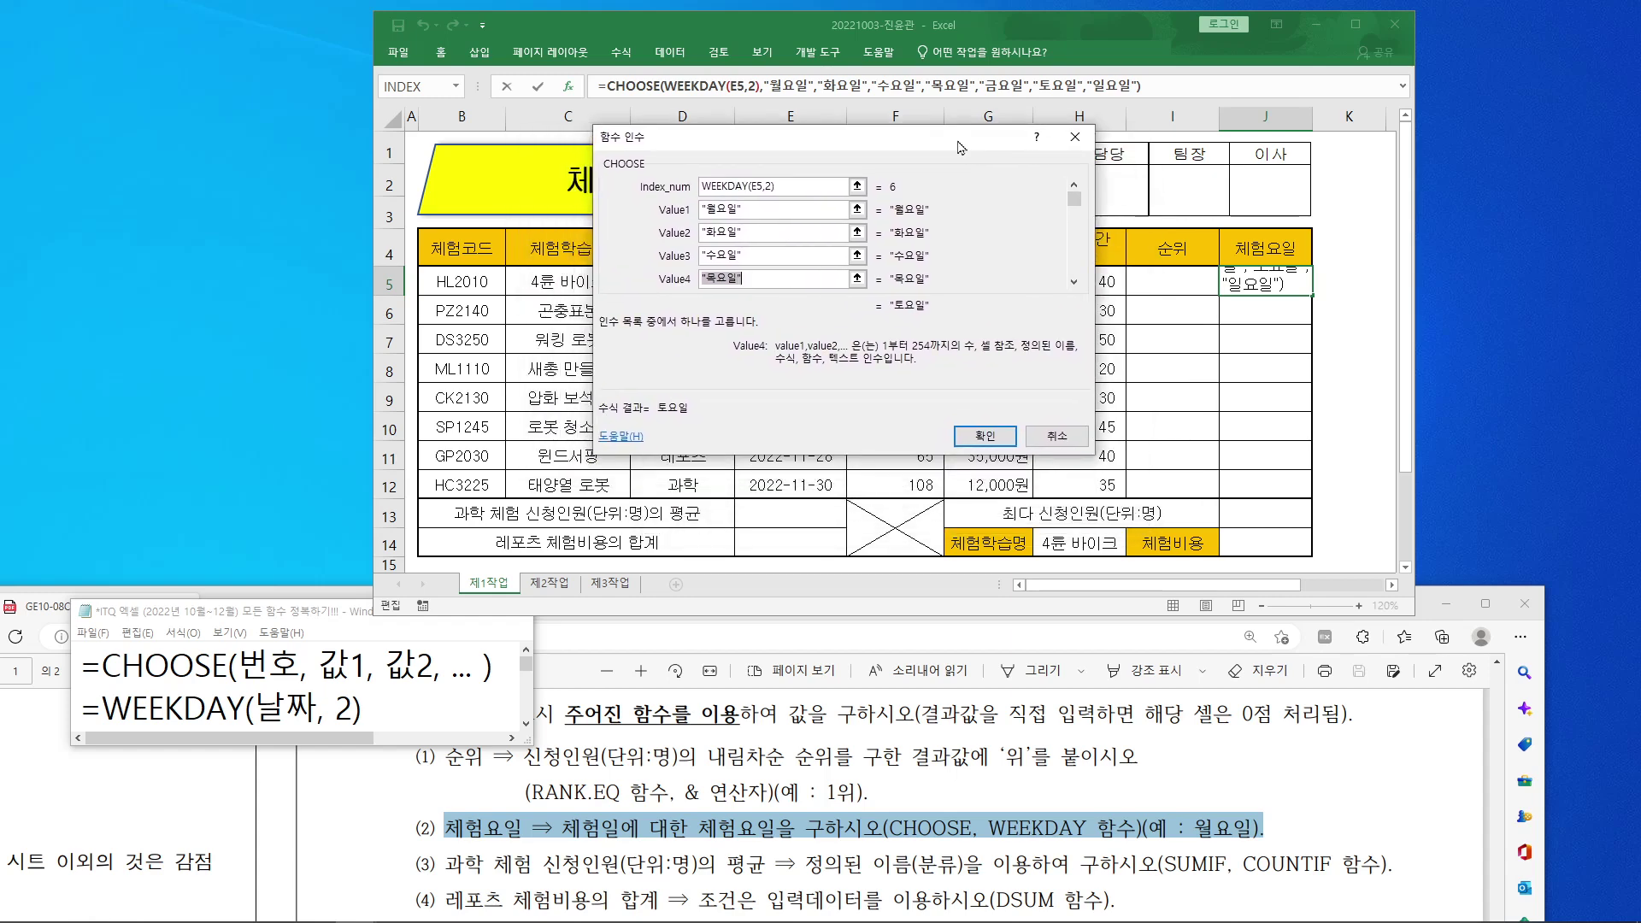
pyautogui.click(985, 436)
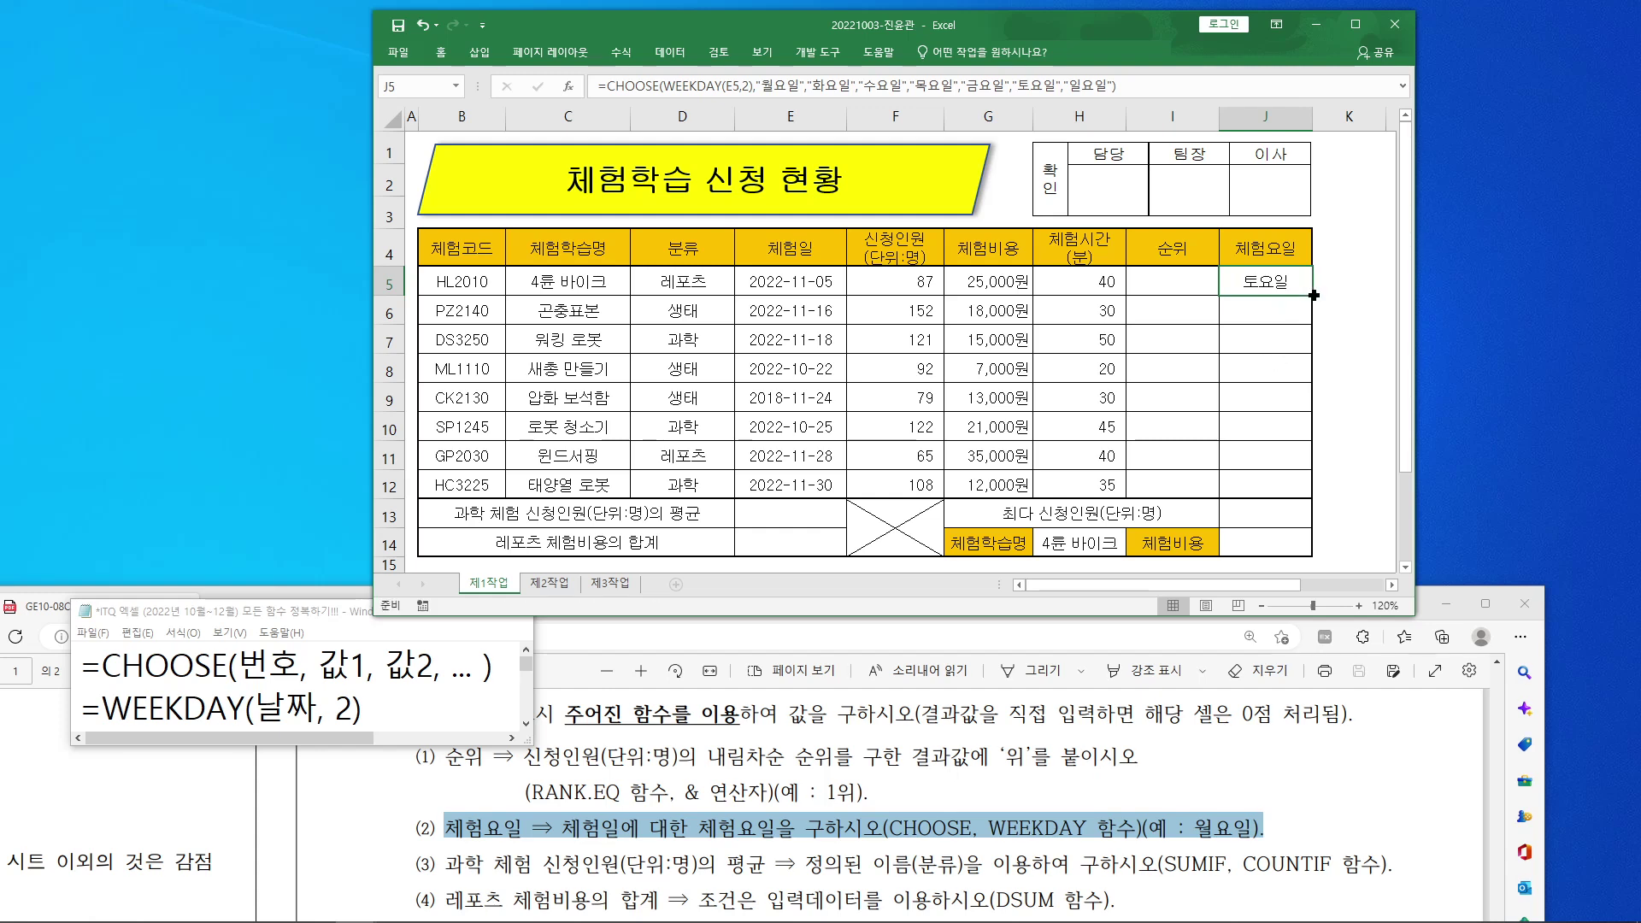
# Step: Fill the J5 weekday formula down to J12 without formatting and deselect the range
pyautogui.moveTo(1314, 296); pyautogui.dragTo(1314, 490)
pyautogui.click(1331, 511)
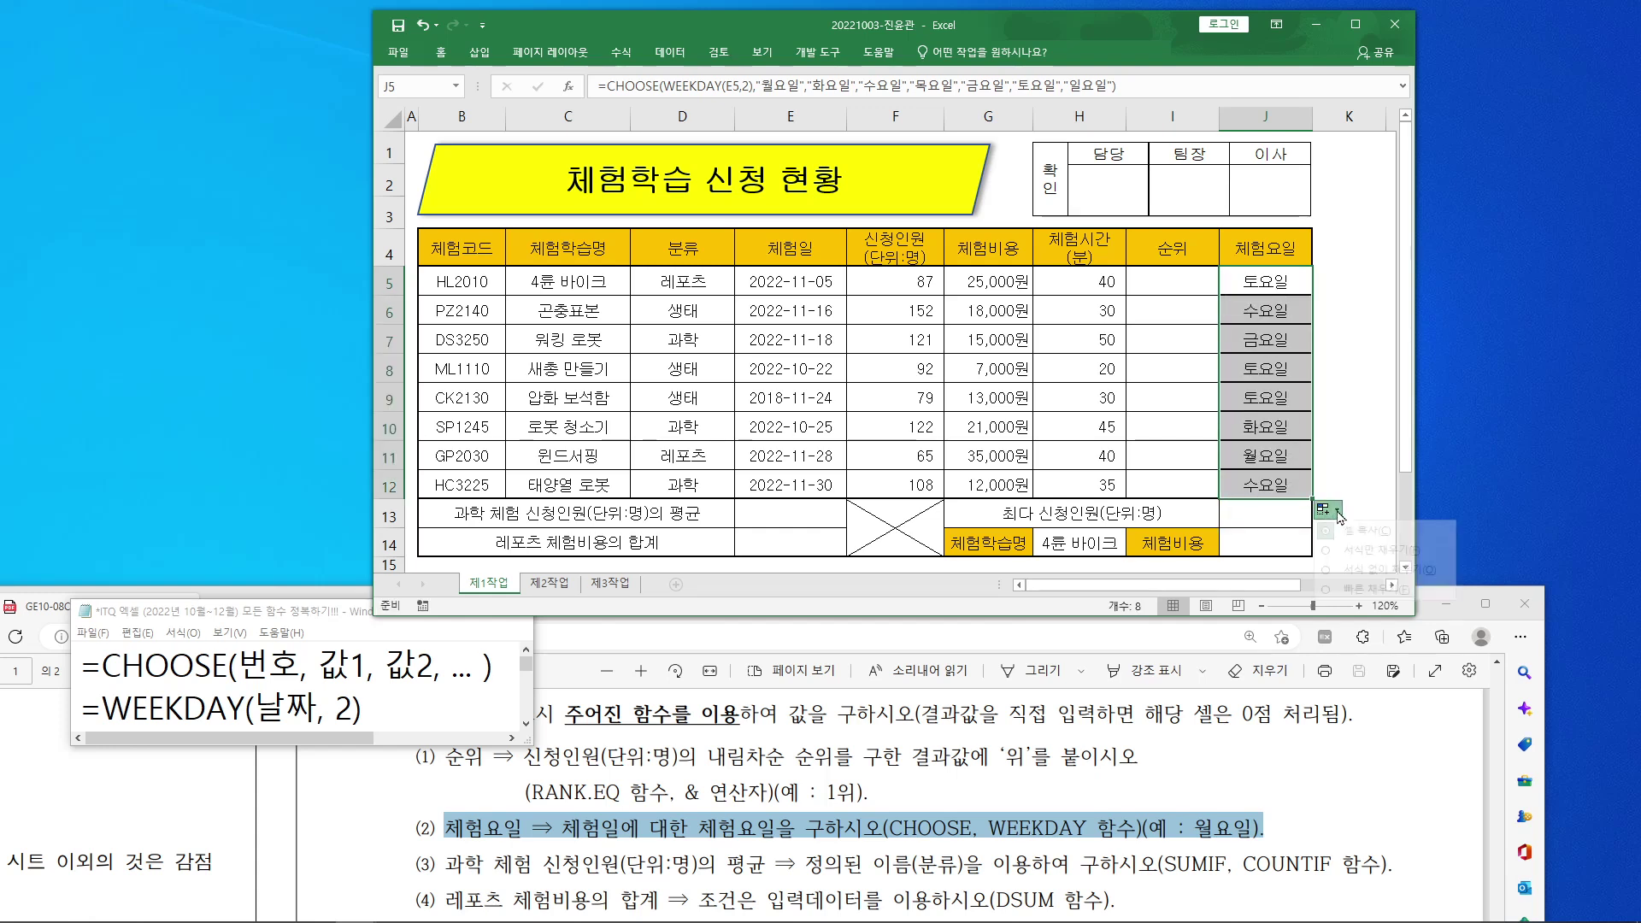
pyautogui.click(1368, 569)
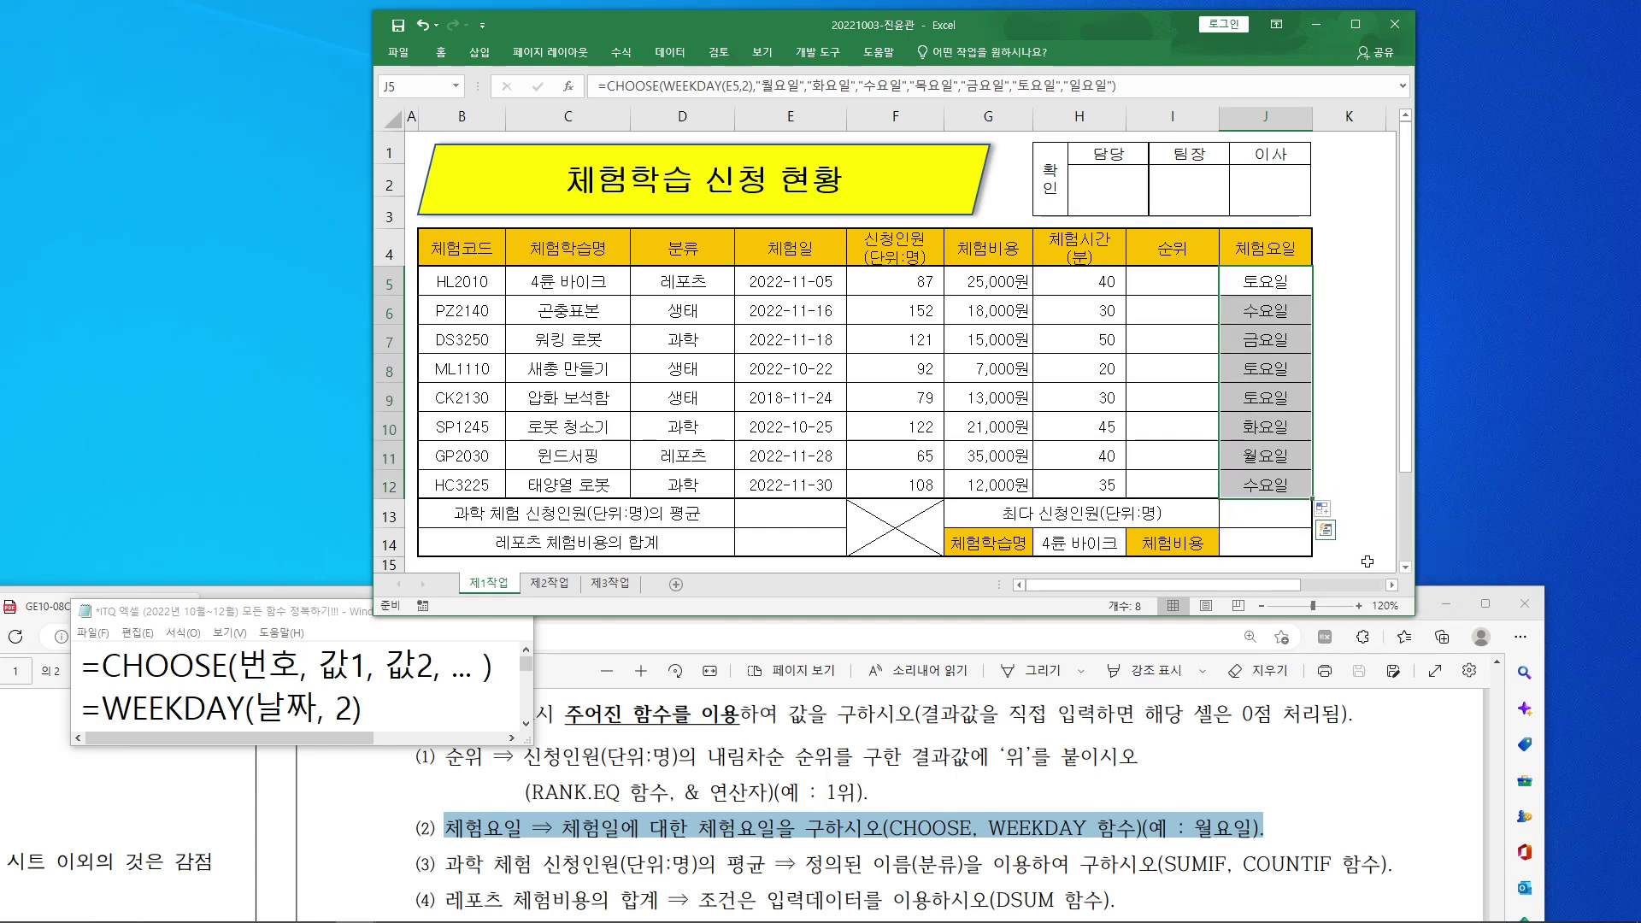
pyautogui.click(1367, 438)
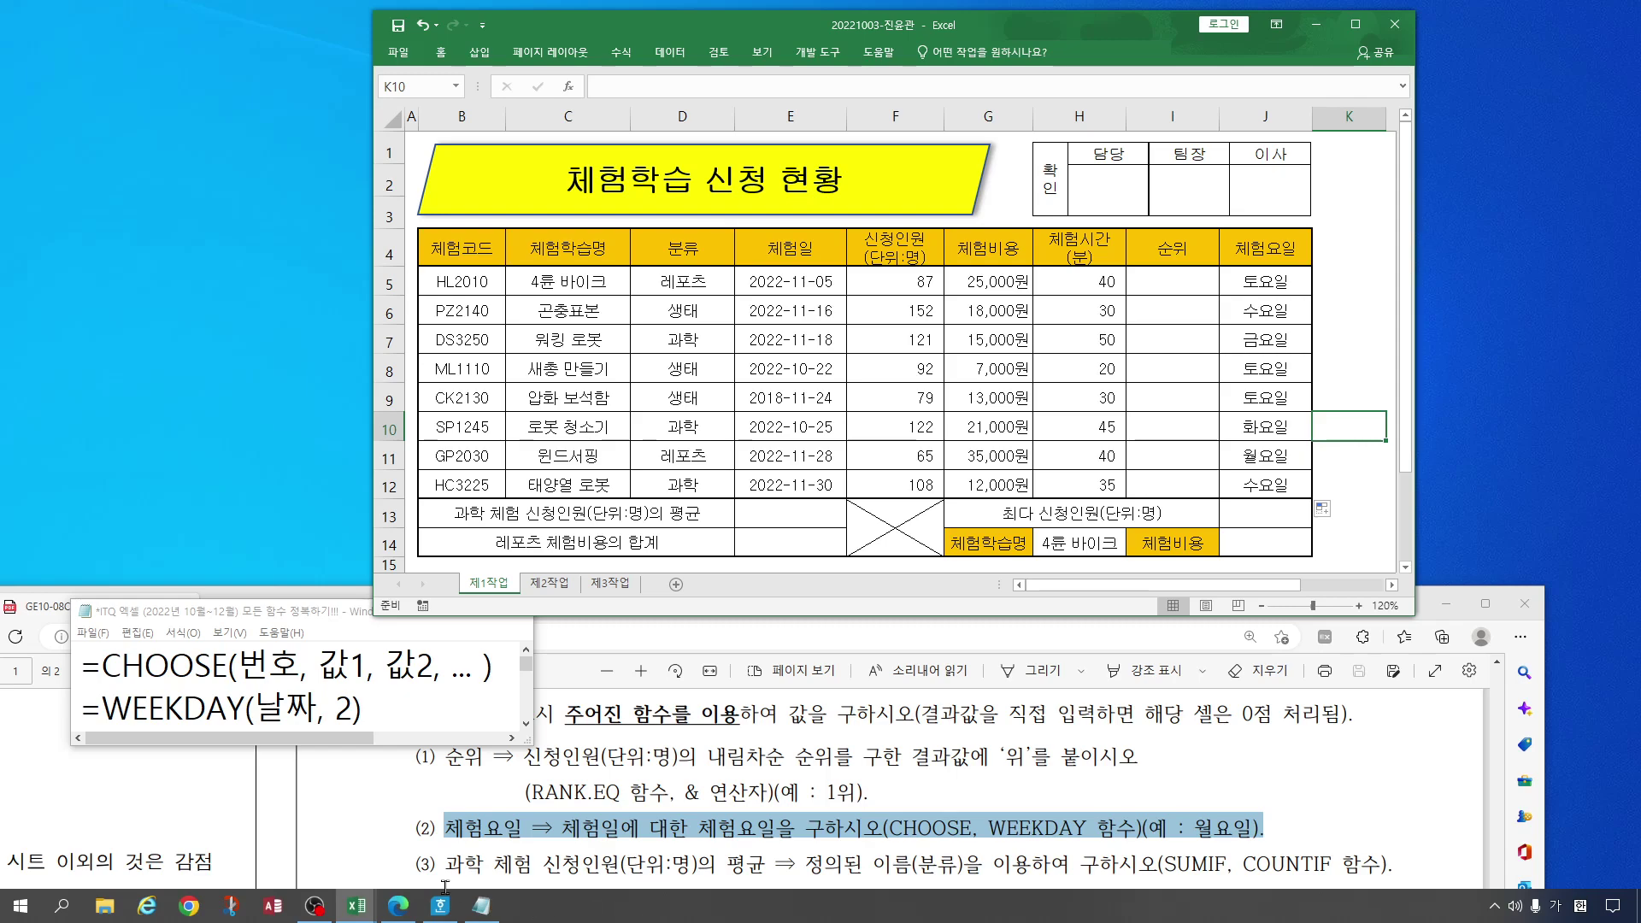
# Step: In the Hangul function list, select the 12월 A형 (2) problem in the CHOOSE, WEEKDAY row, and minimize the list
pyautogui.click(439, 911)
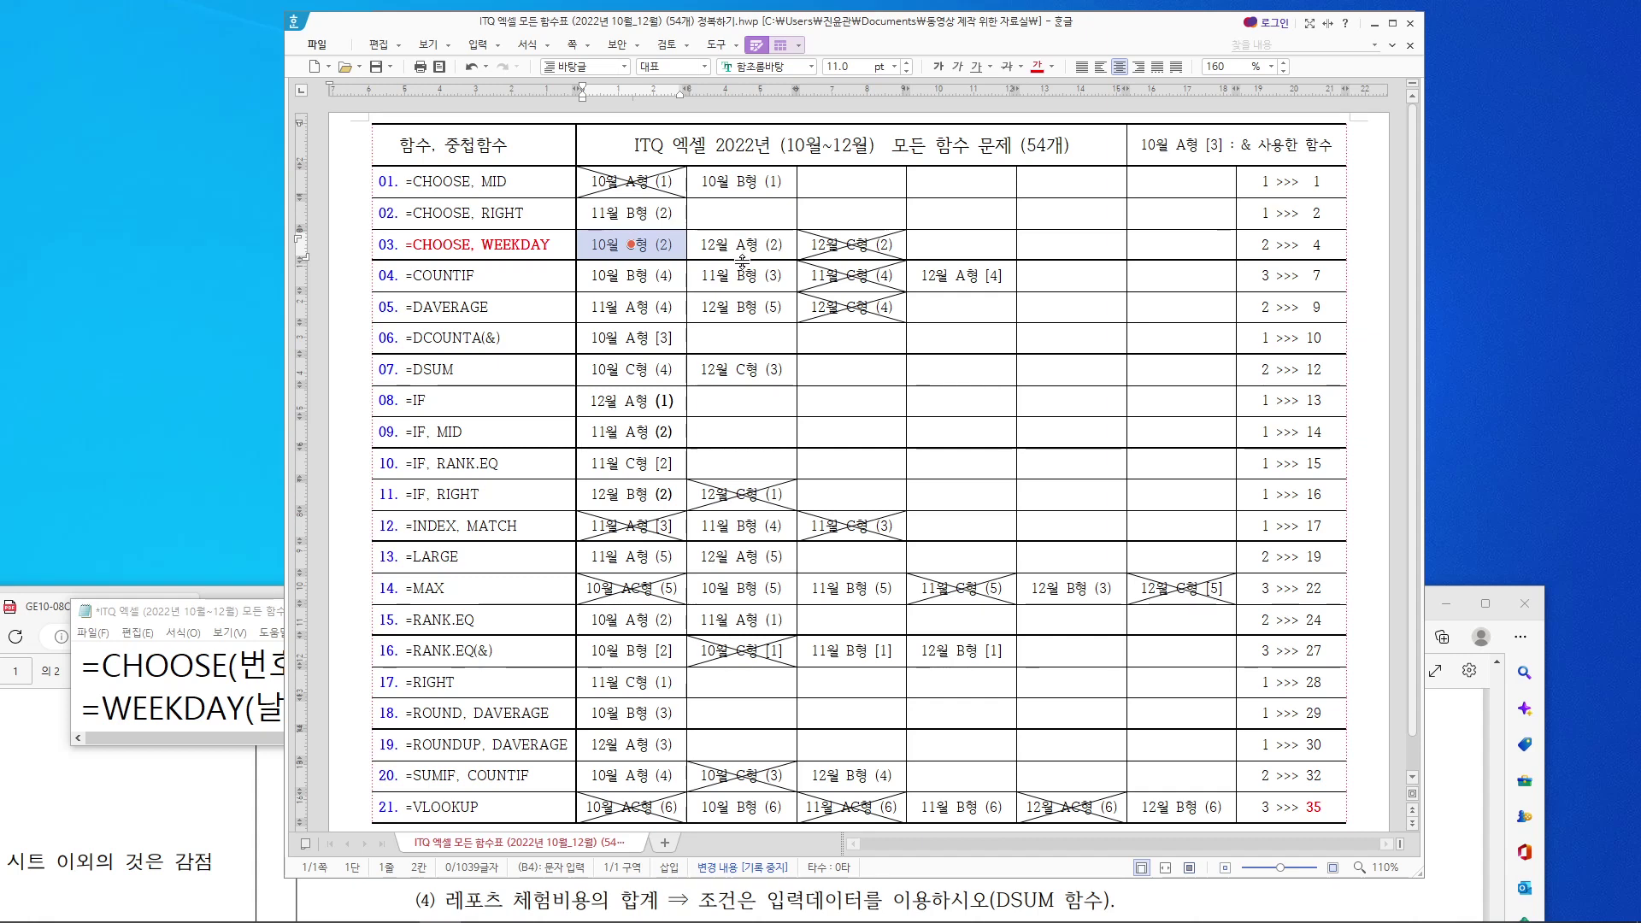
pyautogui.click(743, 247)
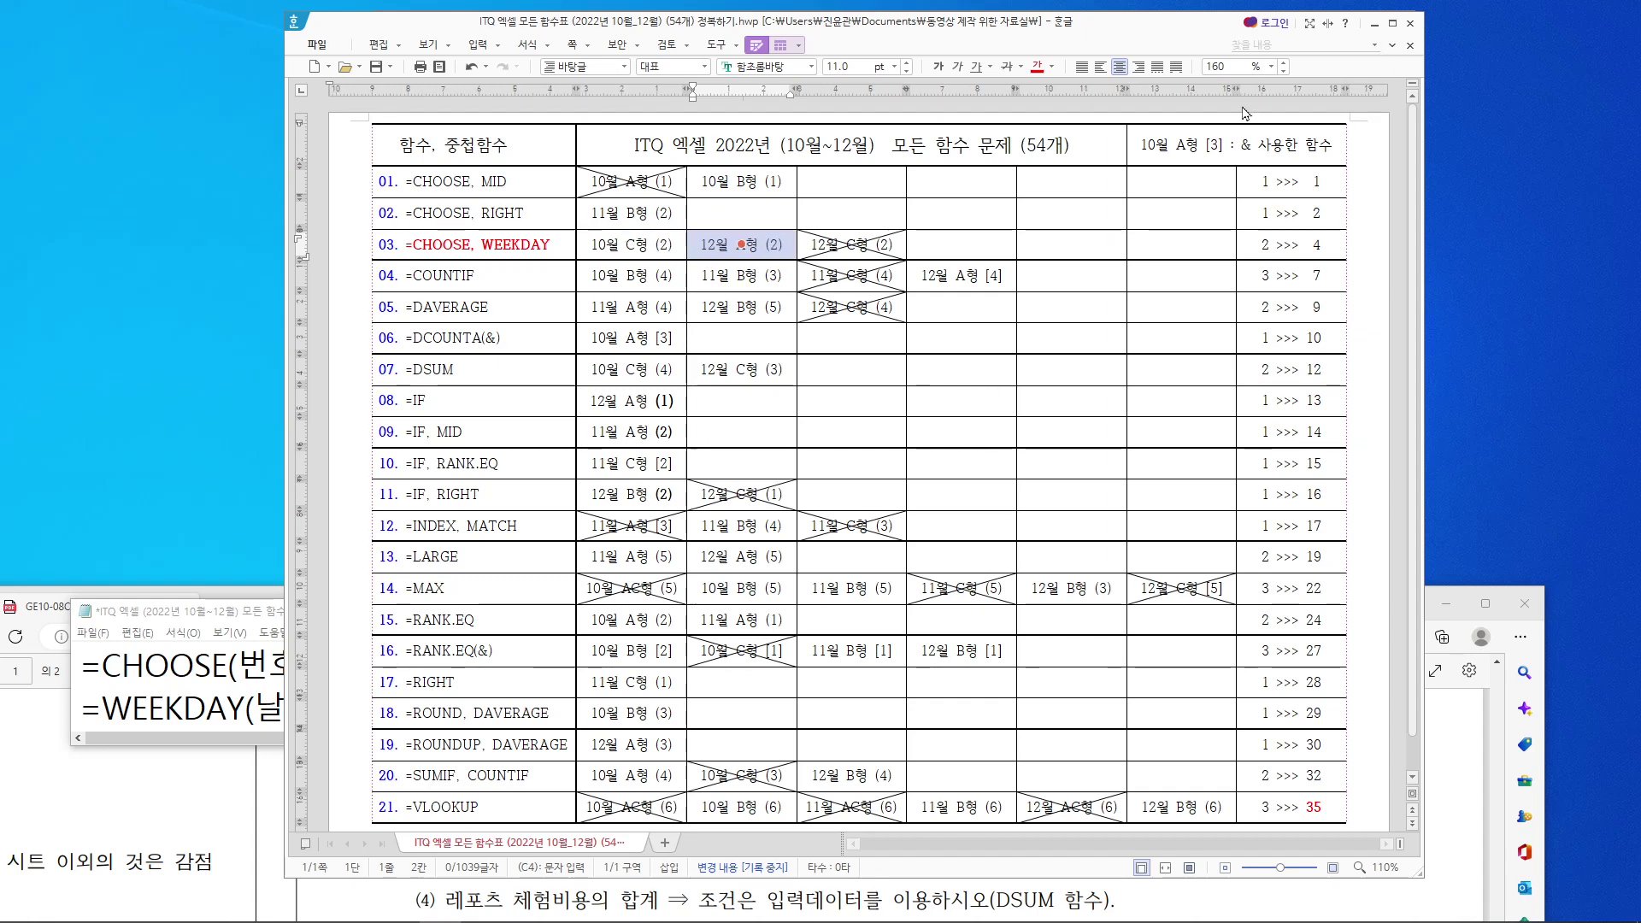
pyautogui.click(1374, 24)
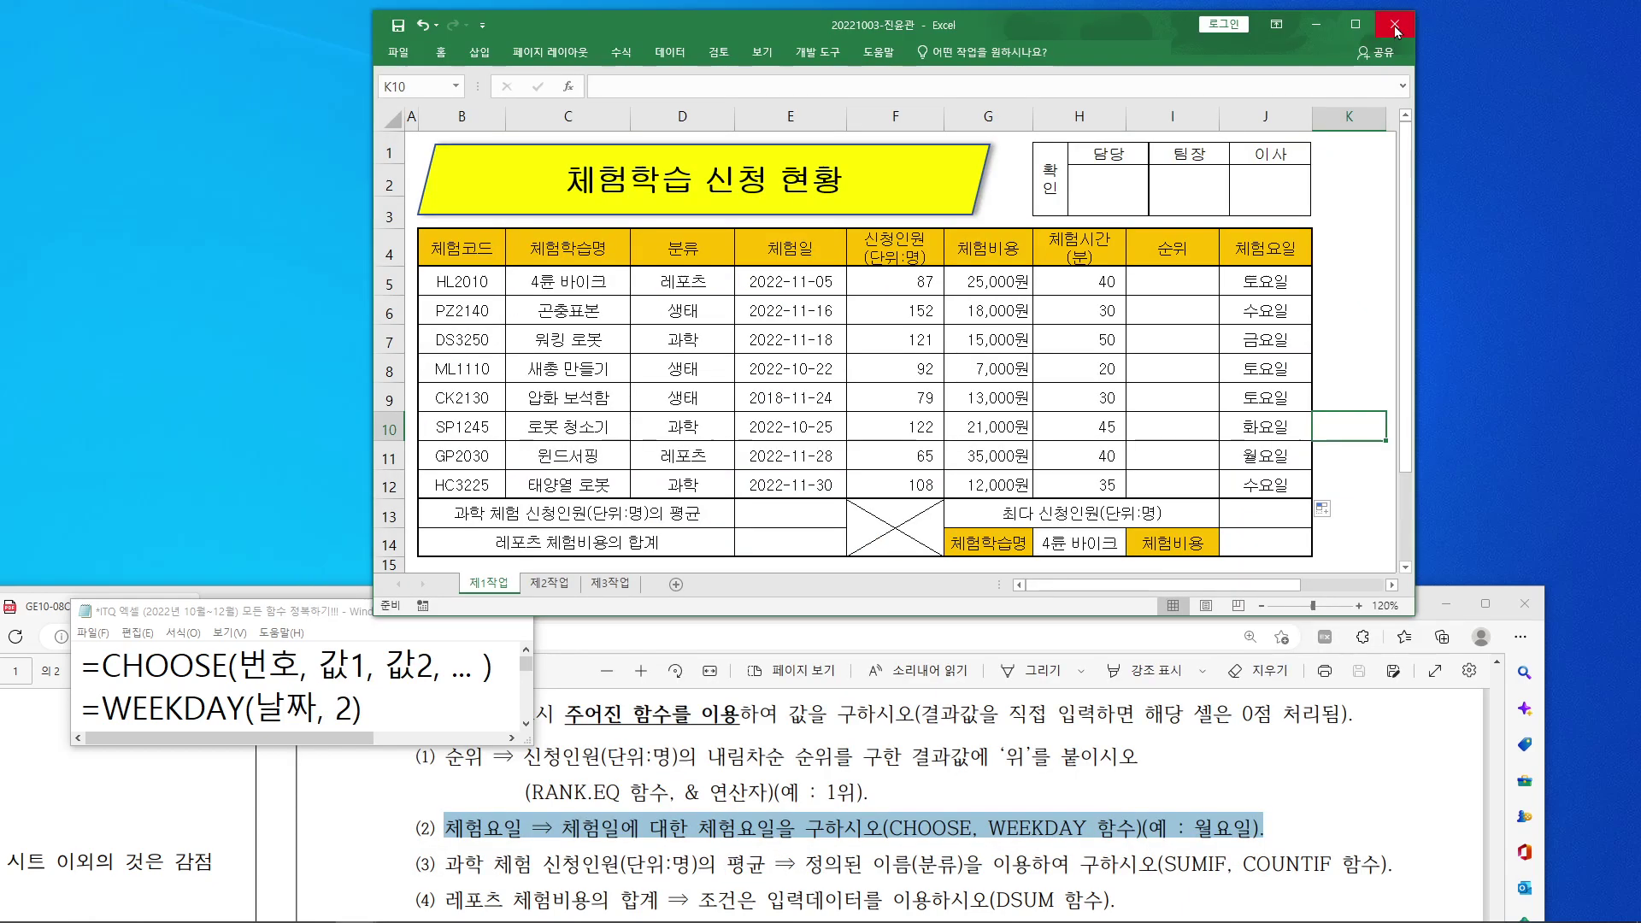
# Step: Minimize the 체험학습 workbook, show GE12-10A-1-2.pdf in Edge, and bring up the 앱개발 경진대회 신청 현황 workbook in Excel
pyautogui.click(1320, 27)
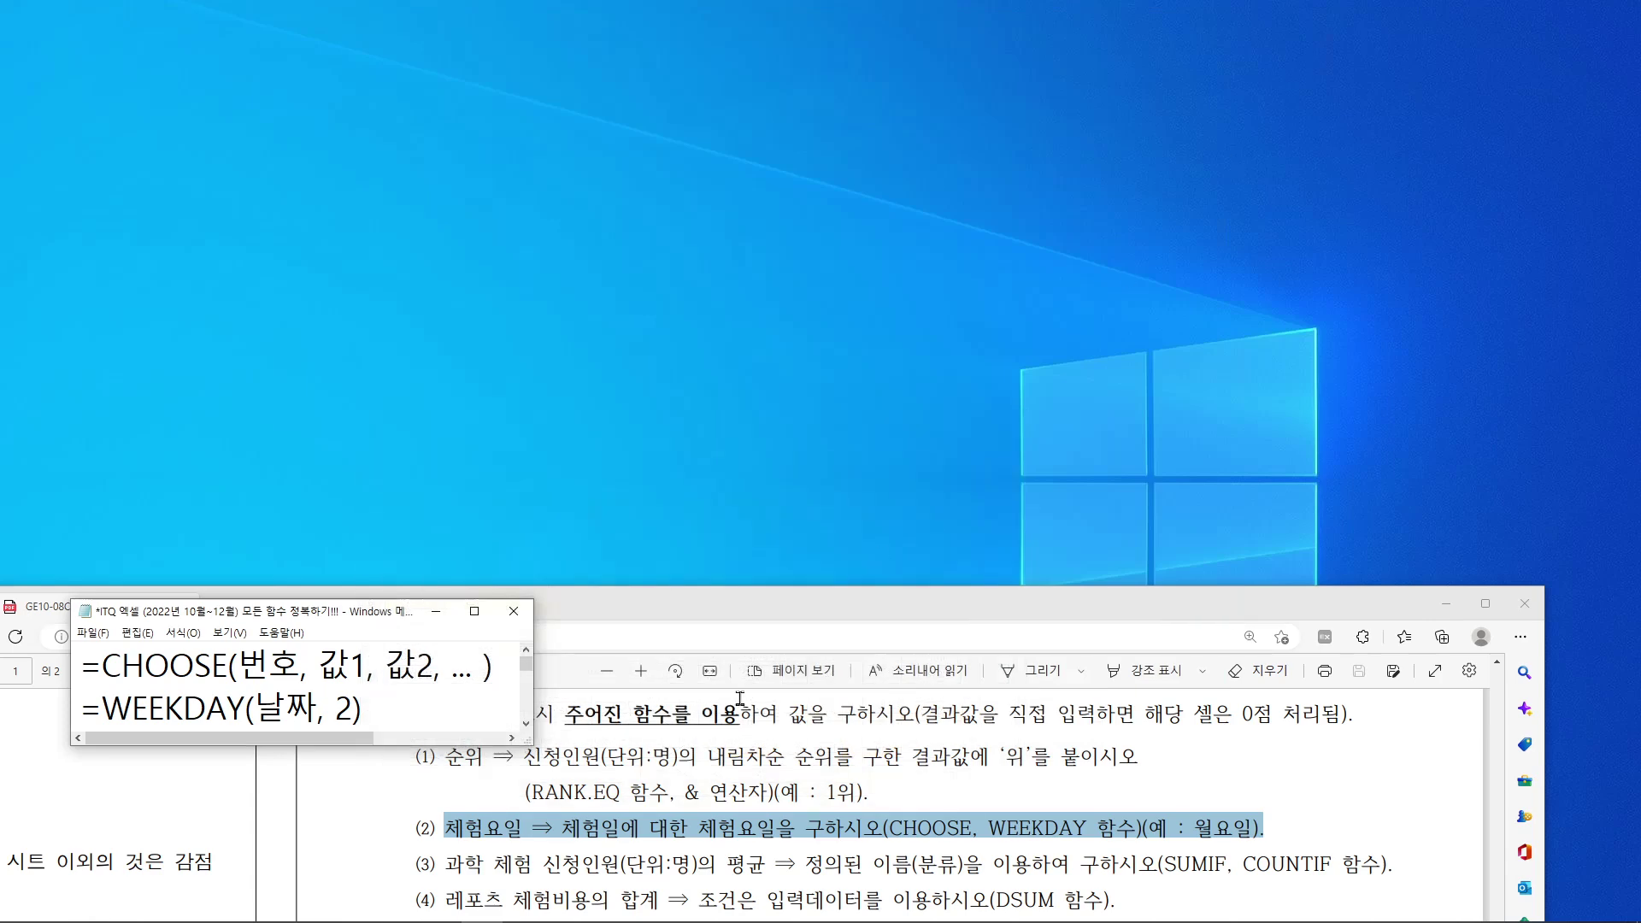
pyautogui.click(715, 648)
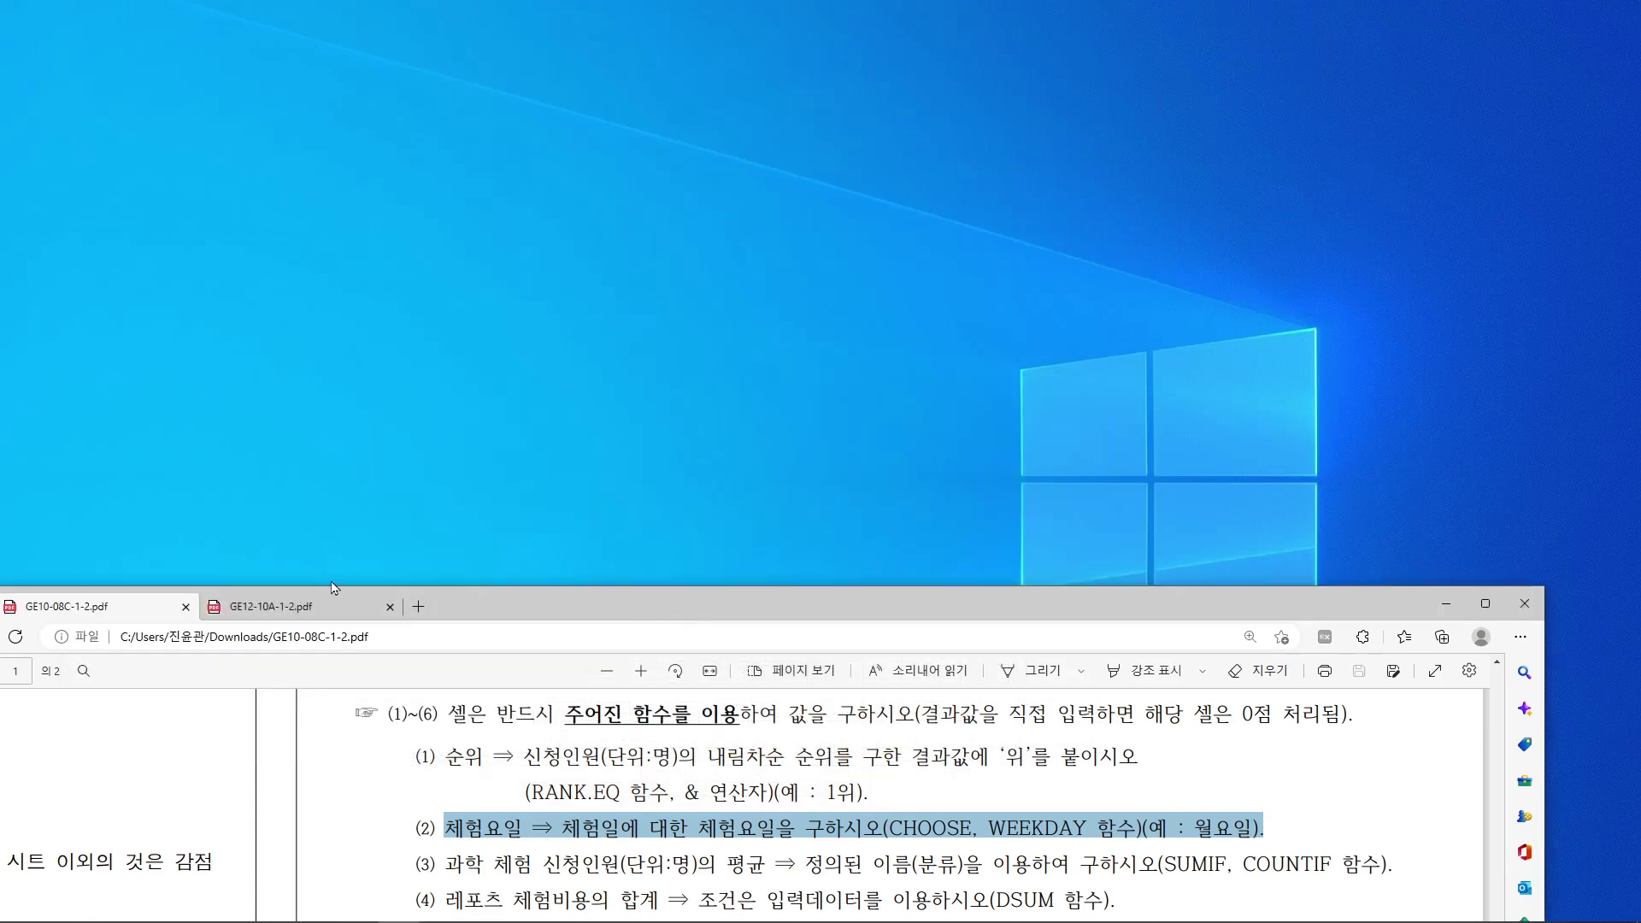
pyautogui.click(277, 608)
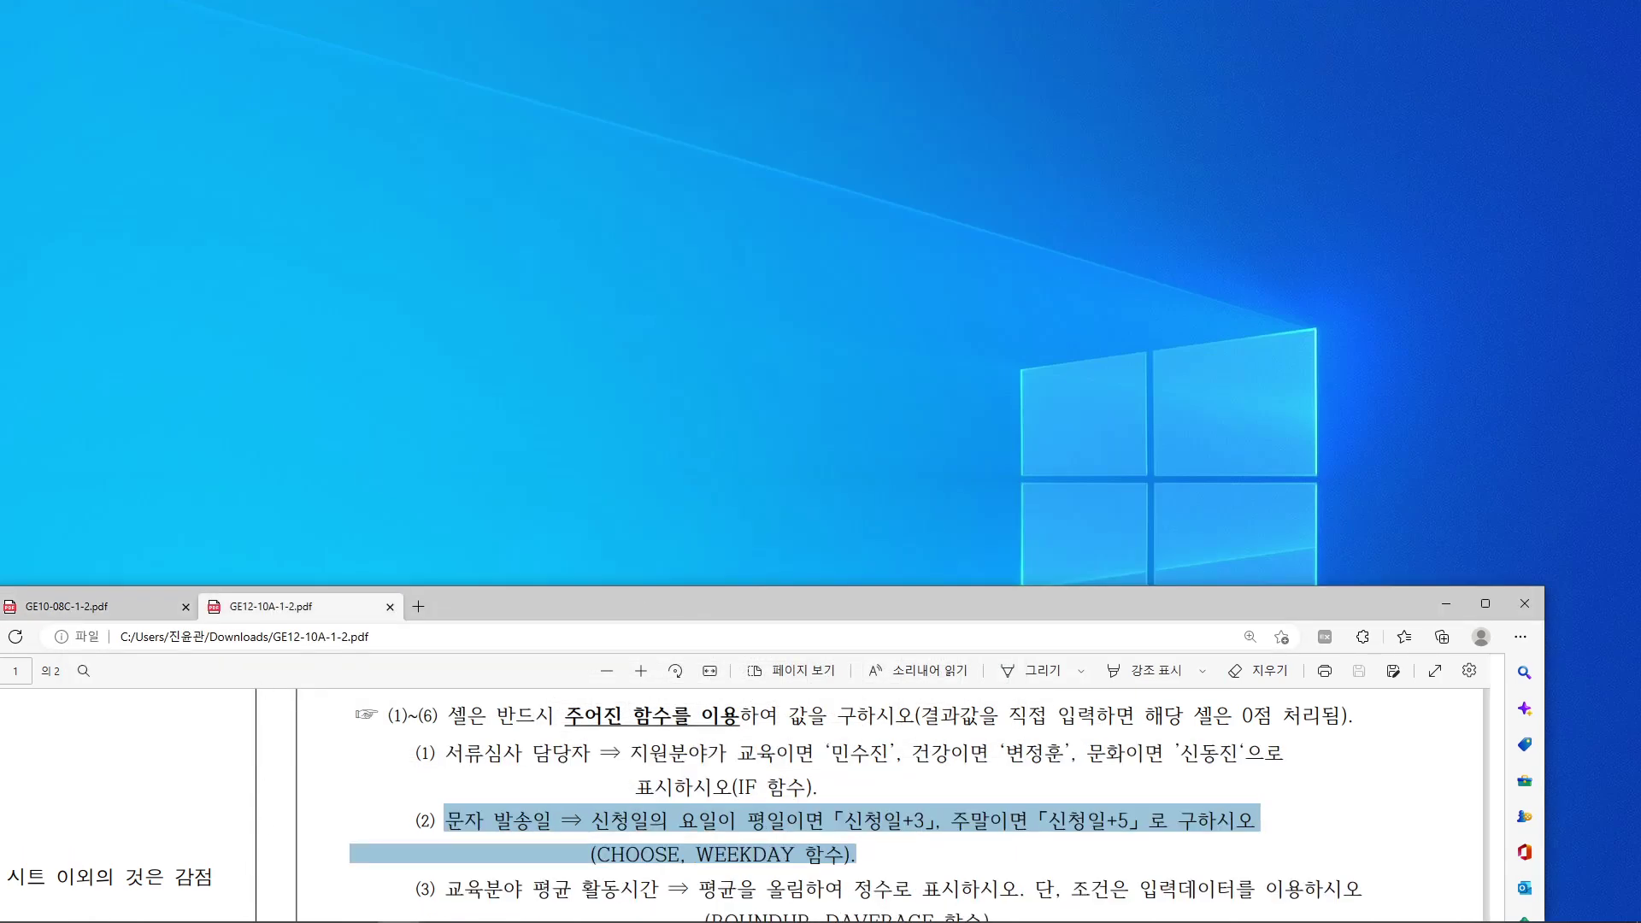
pyautogui.click(357, 894)
pyautogui.click(389, 848)
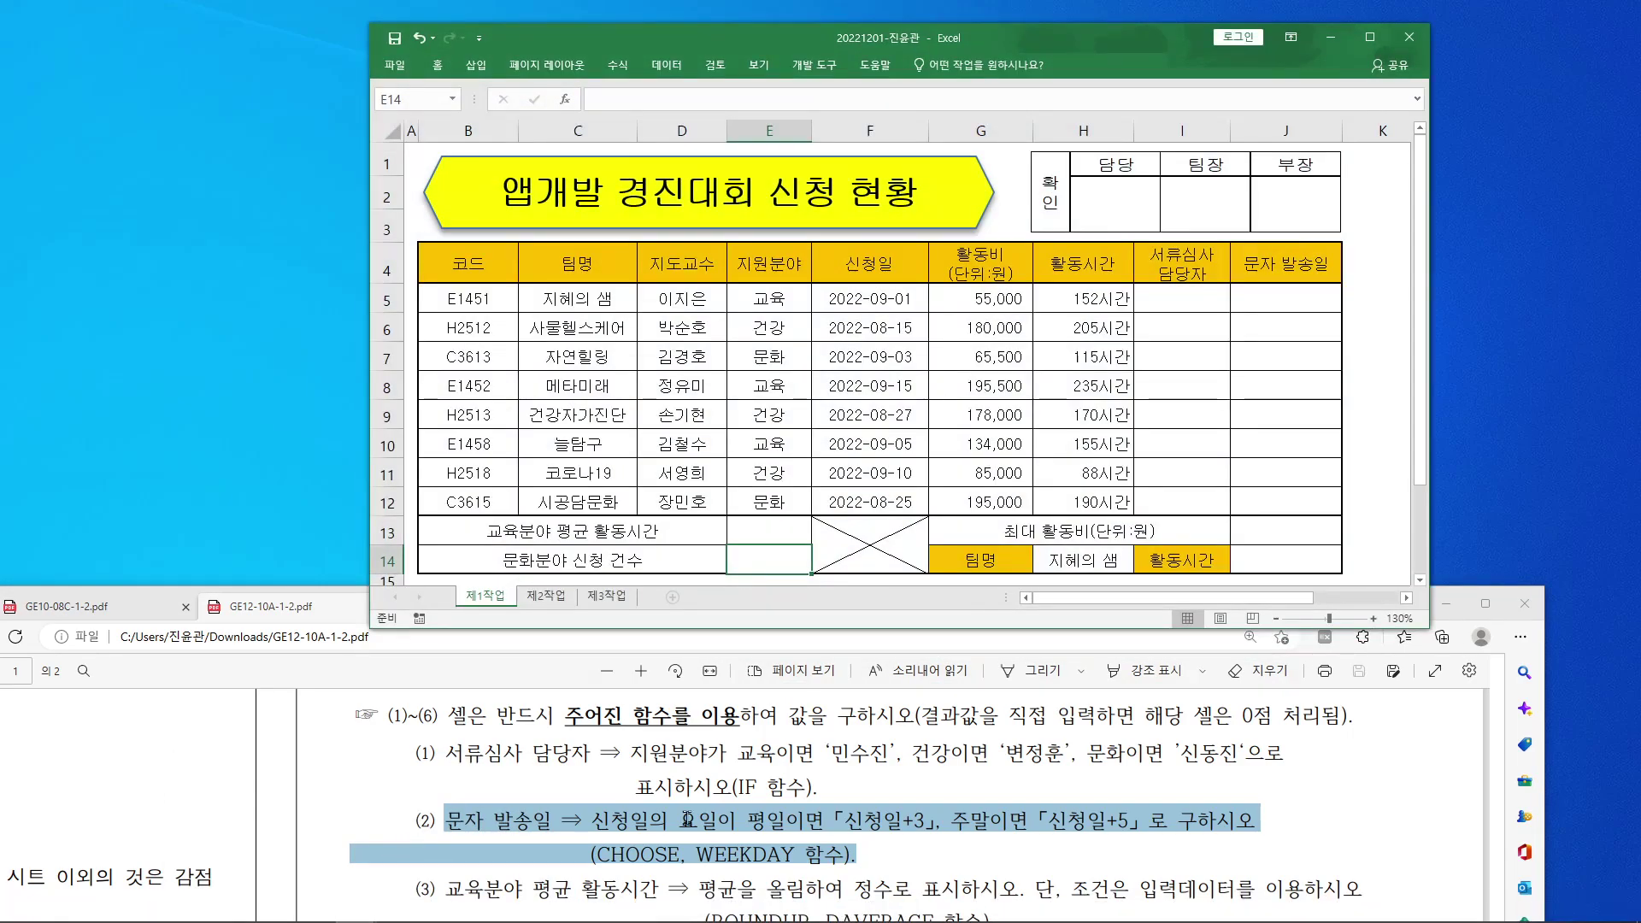
# Step: Start a WEEKDAY function in J5 of the 문자 발송일 column and open its function arguments dialog
pyautogui.click(1308, 297)
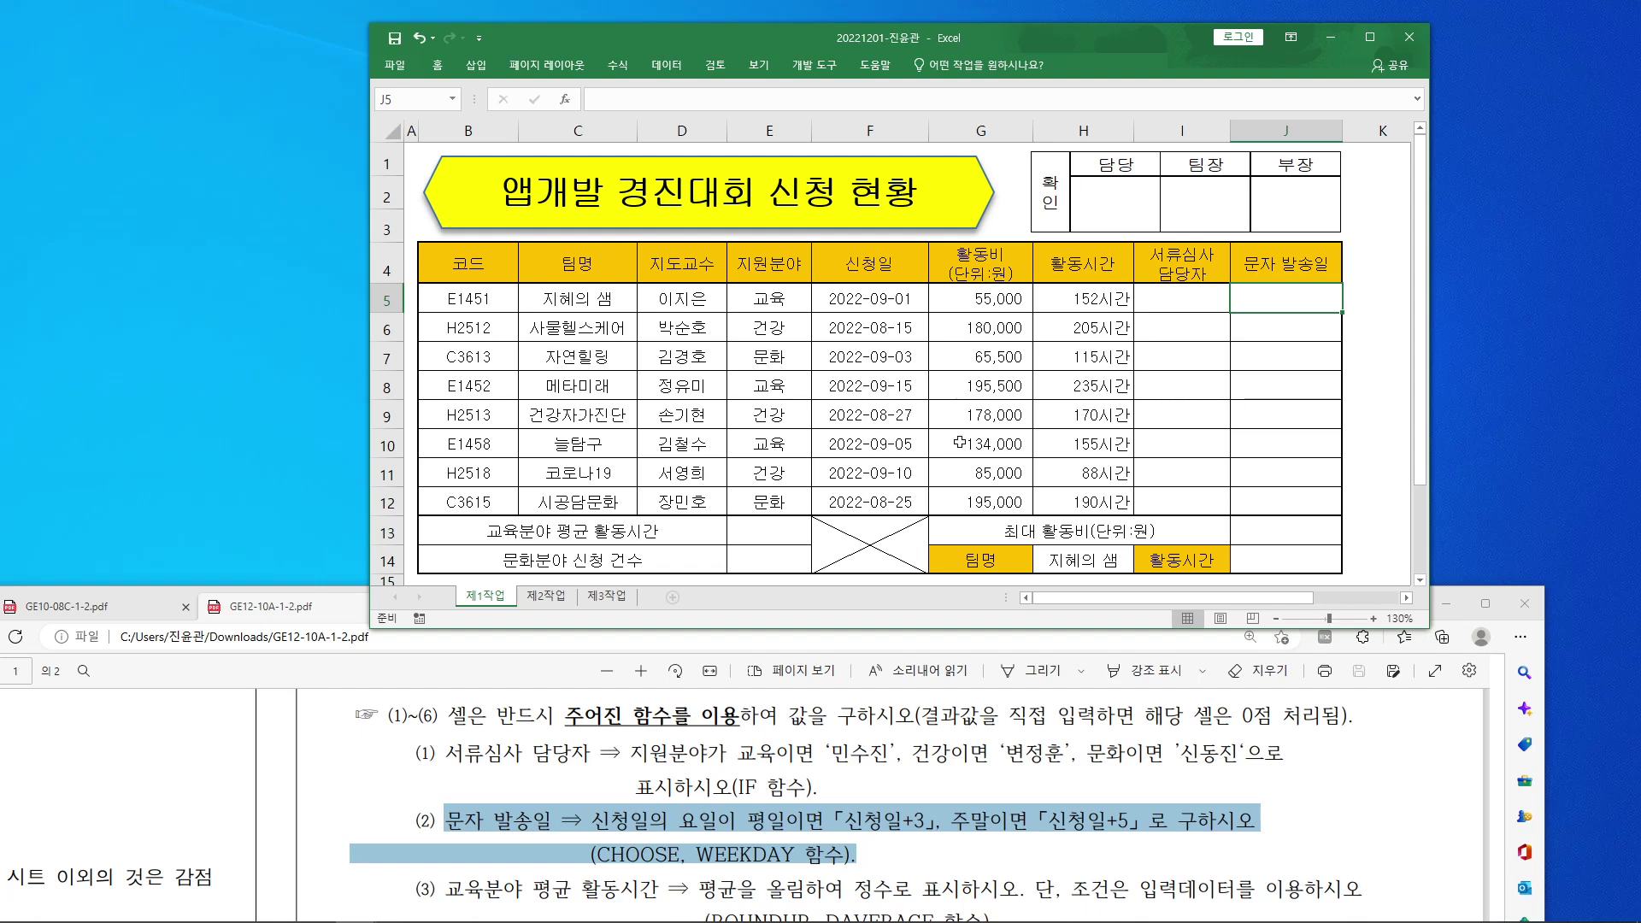
pyautogui.click(709, 100)
pyautogui.write('=')
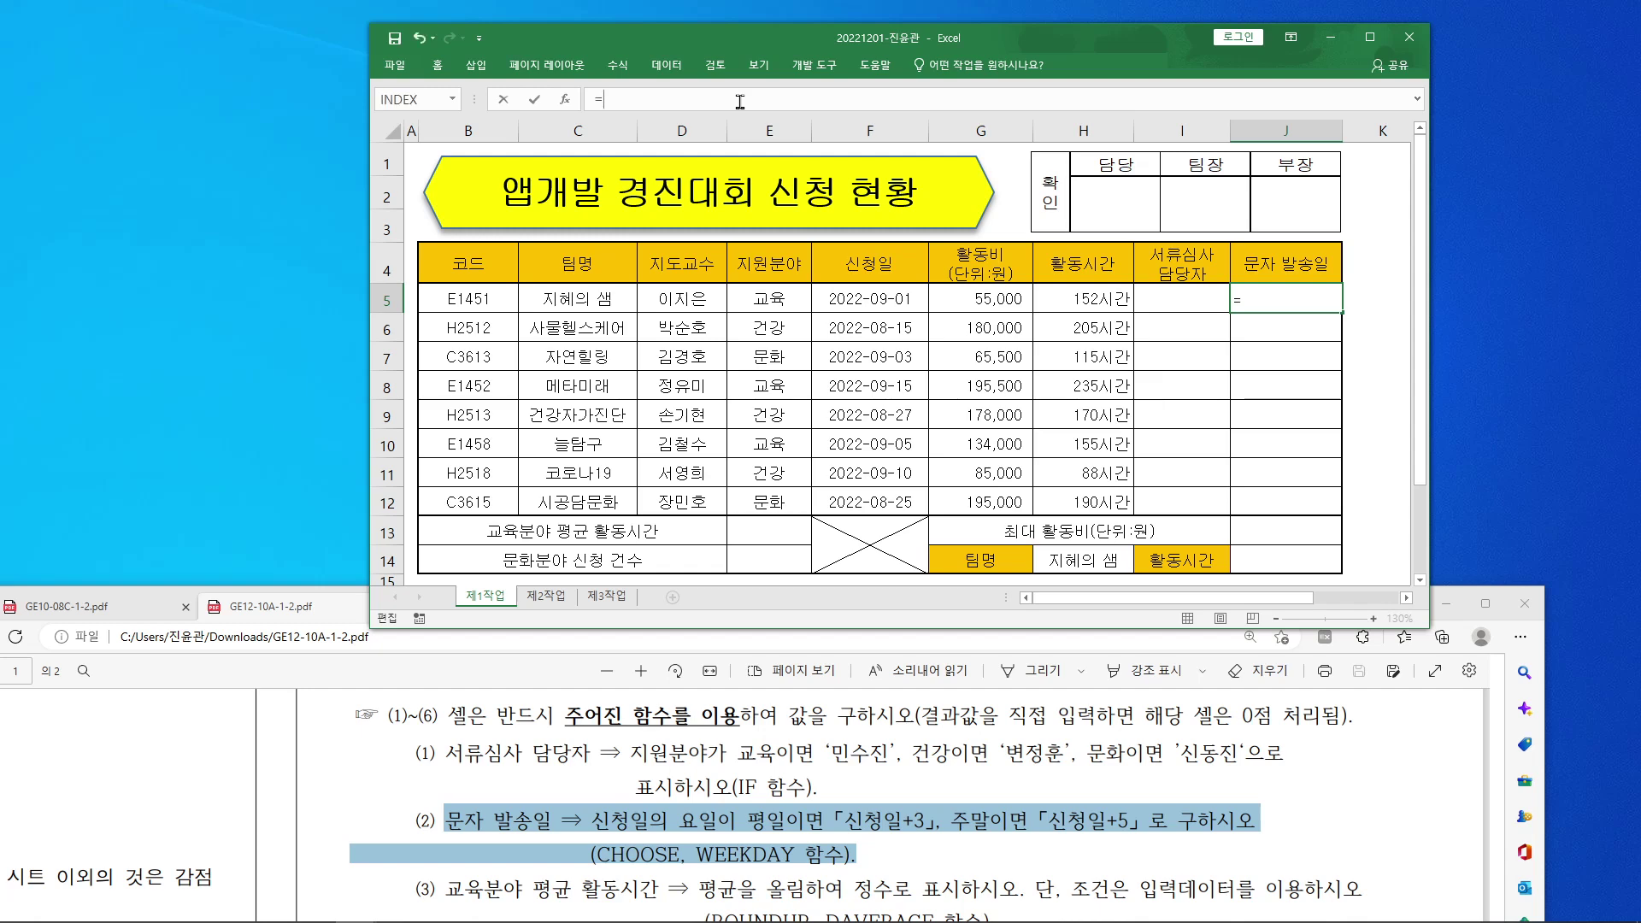
pyautogui.write('w')
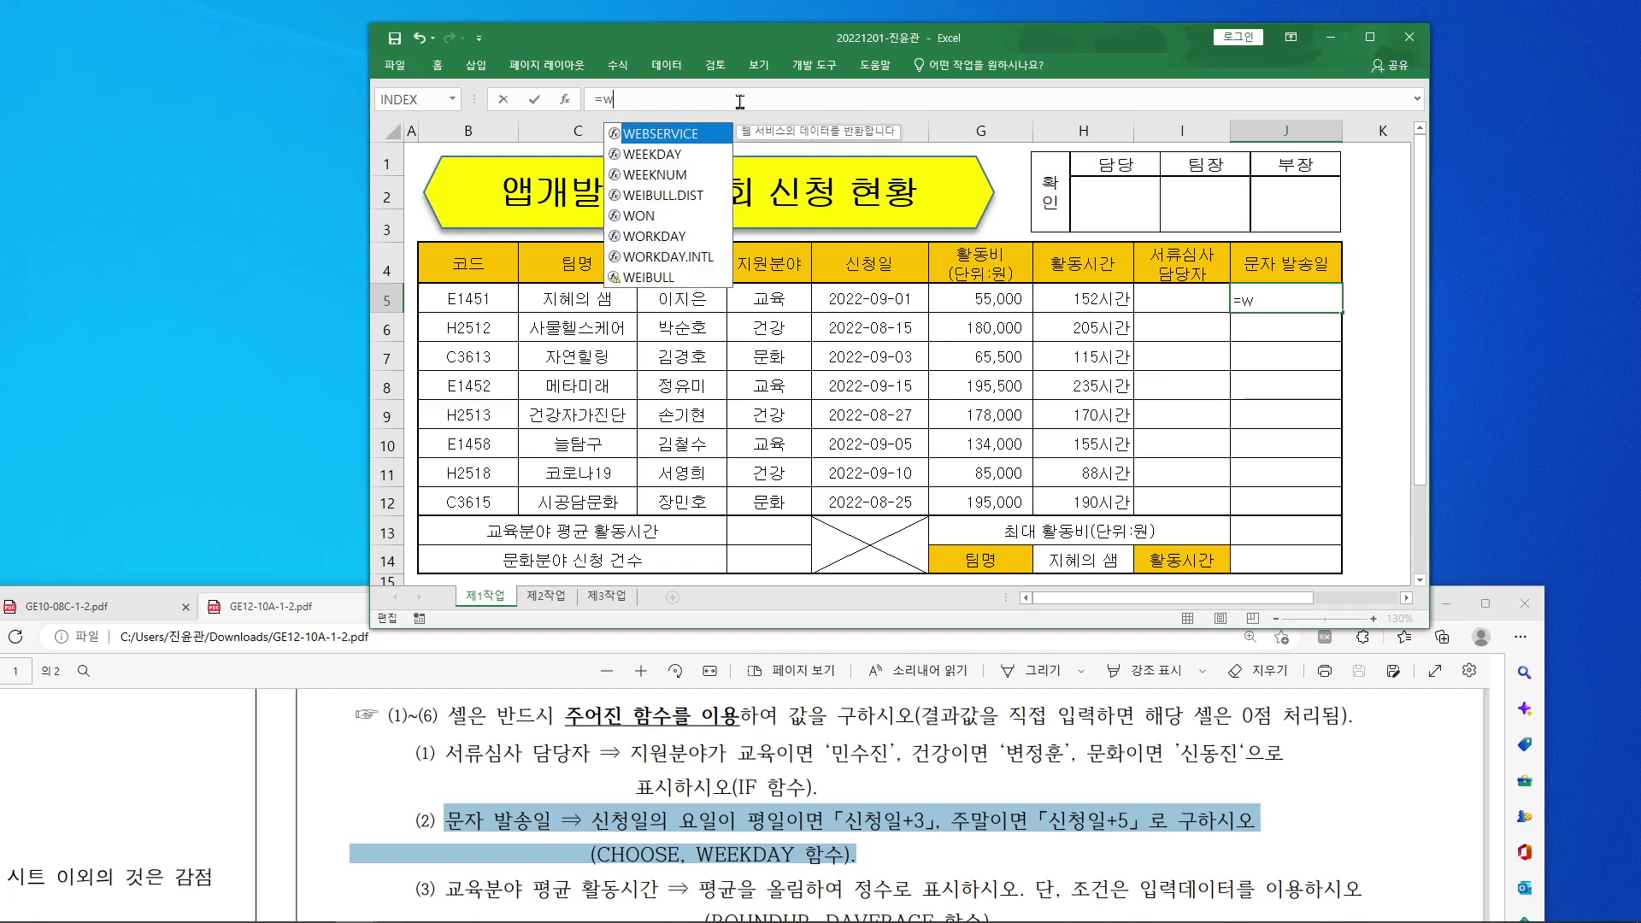
pyautogui.write('eekda')
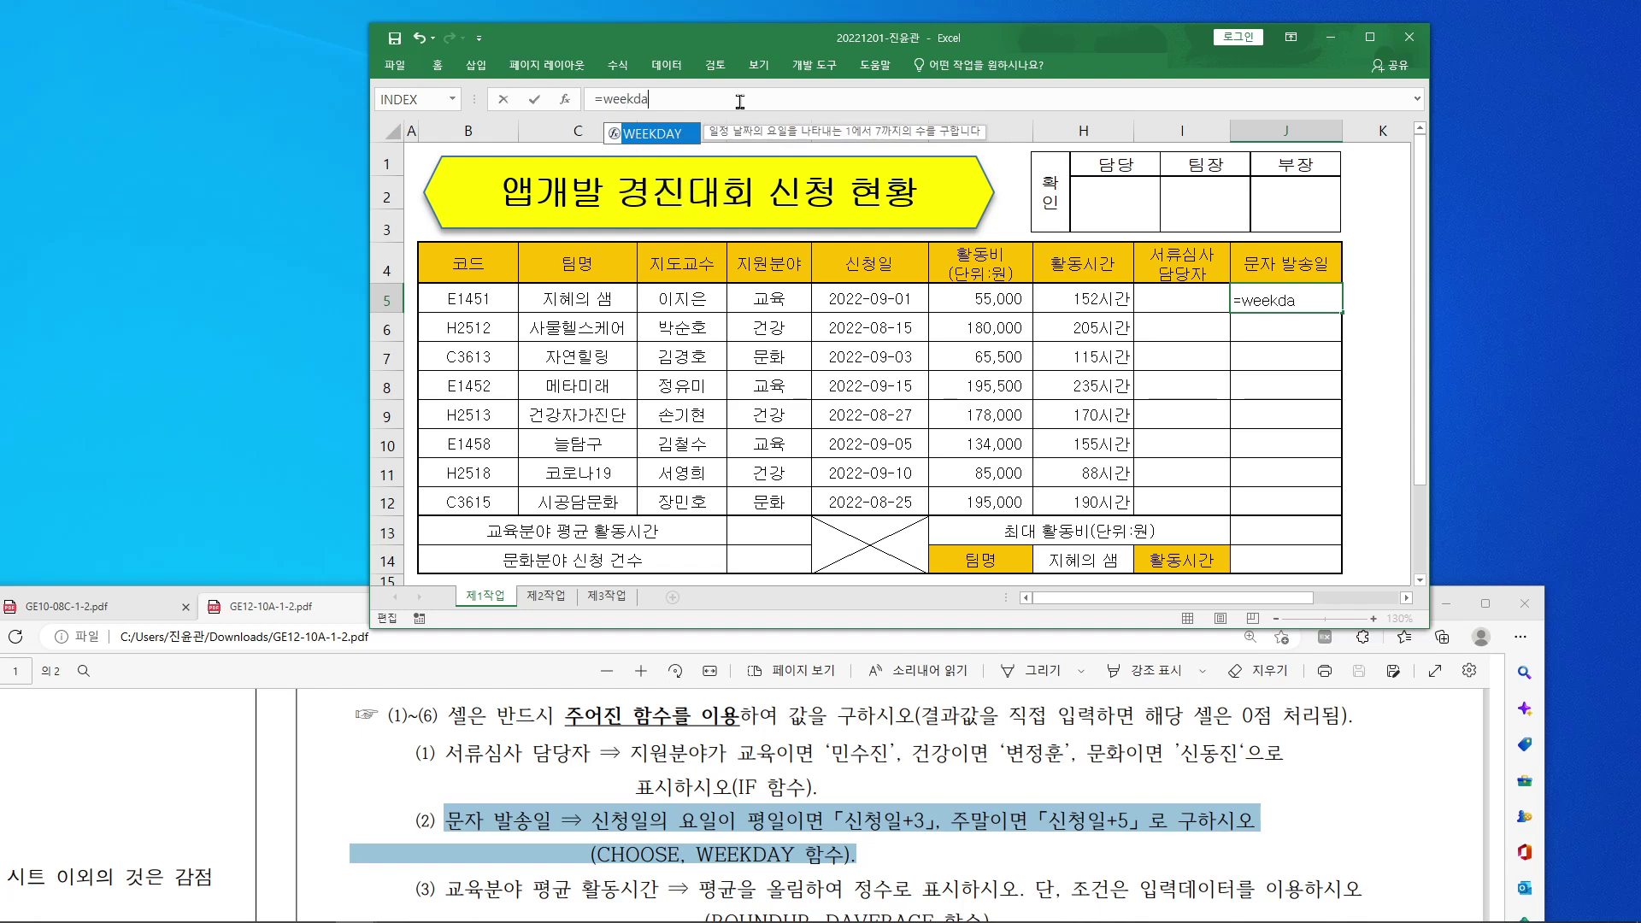
pyautogui.write('y(')
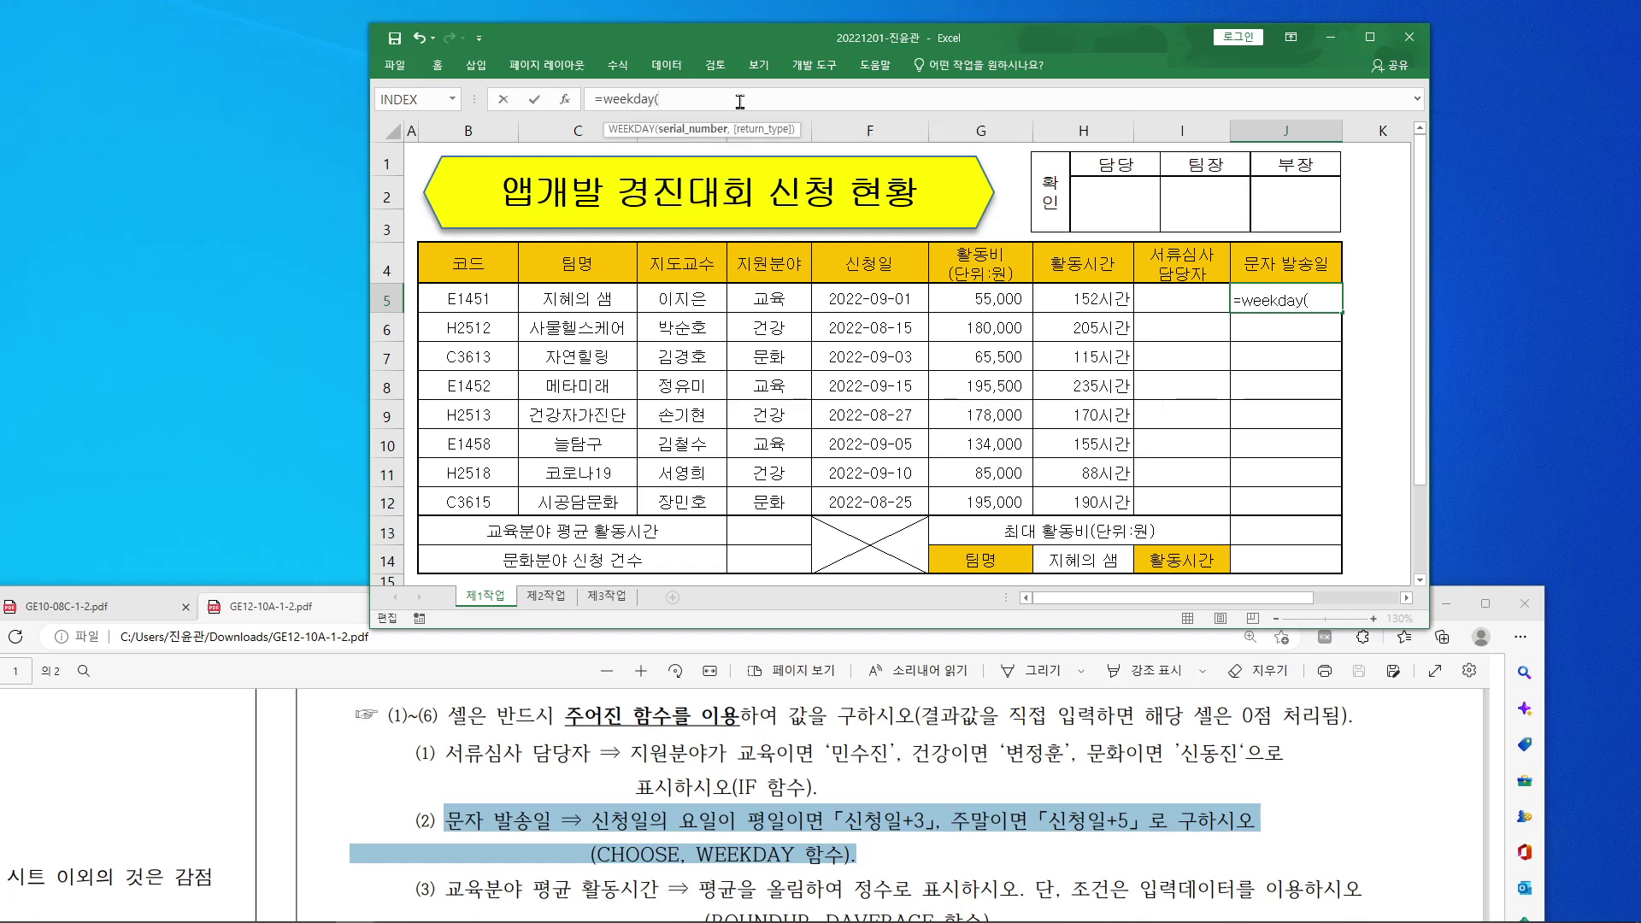
pyautogui.click(564, 100)
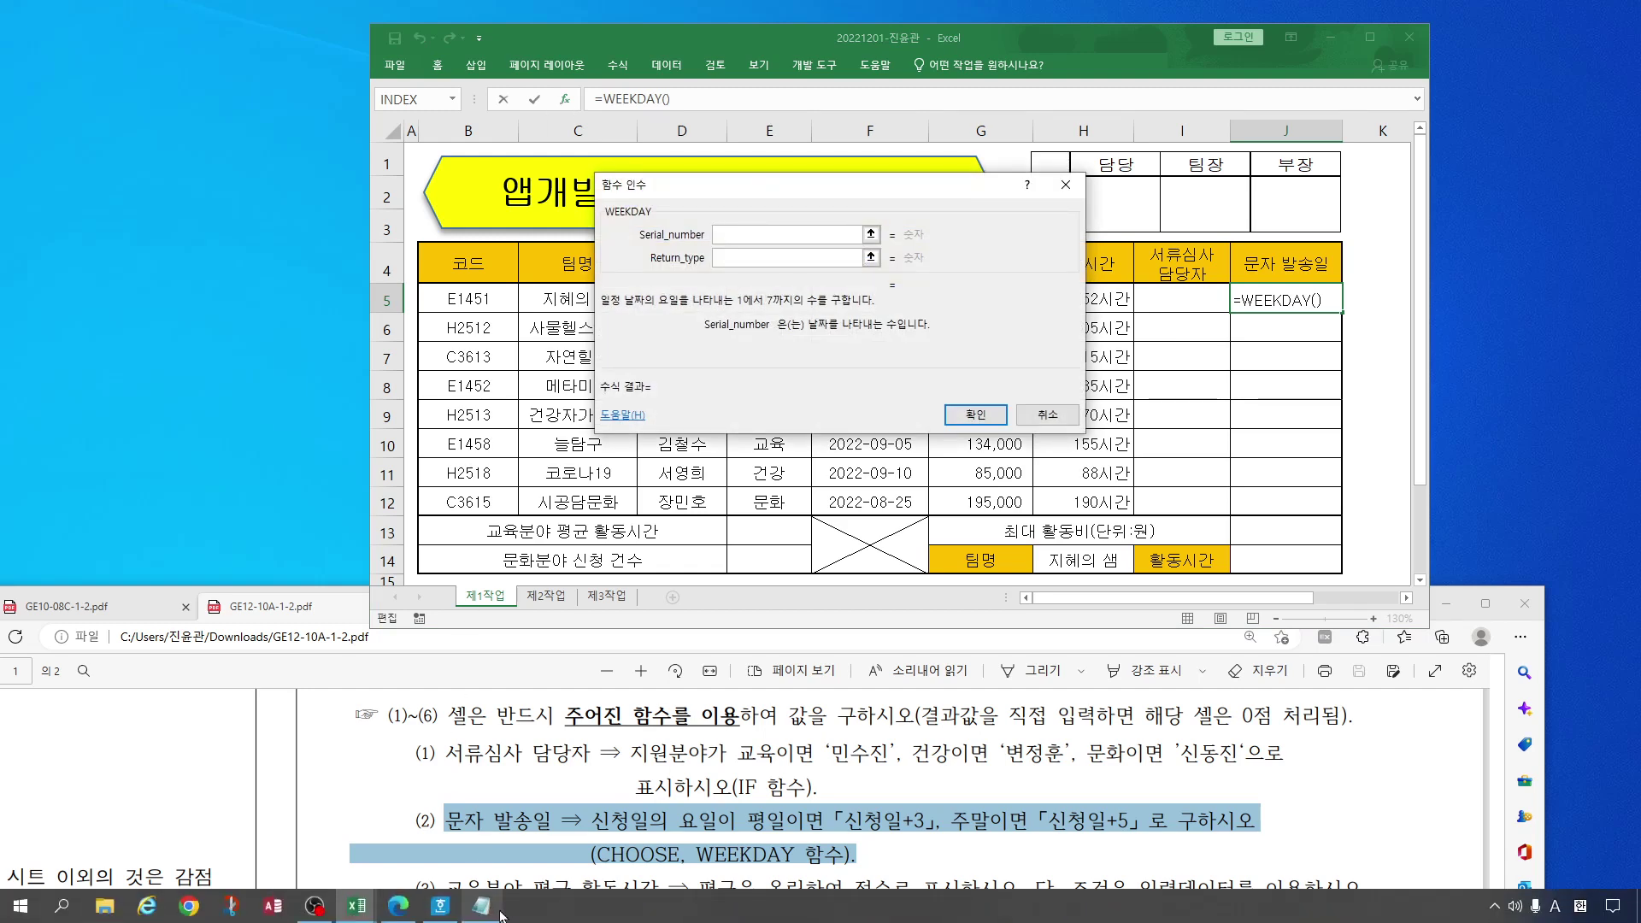
# Step: Bring up the Notepad syntax notes and place them beside the worksheet, clear of the exam text and the arguments dialog
pyautogui.click(483, 908)
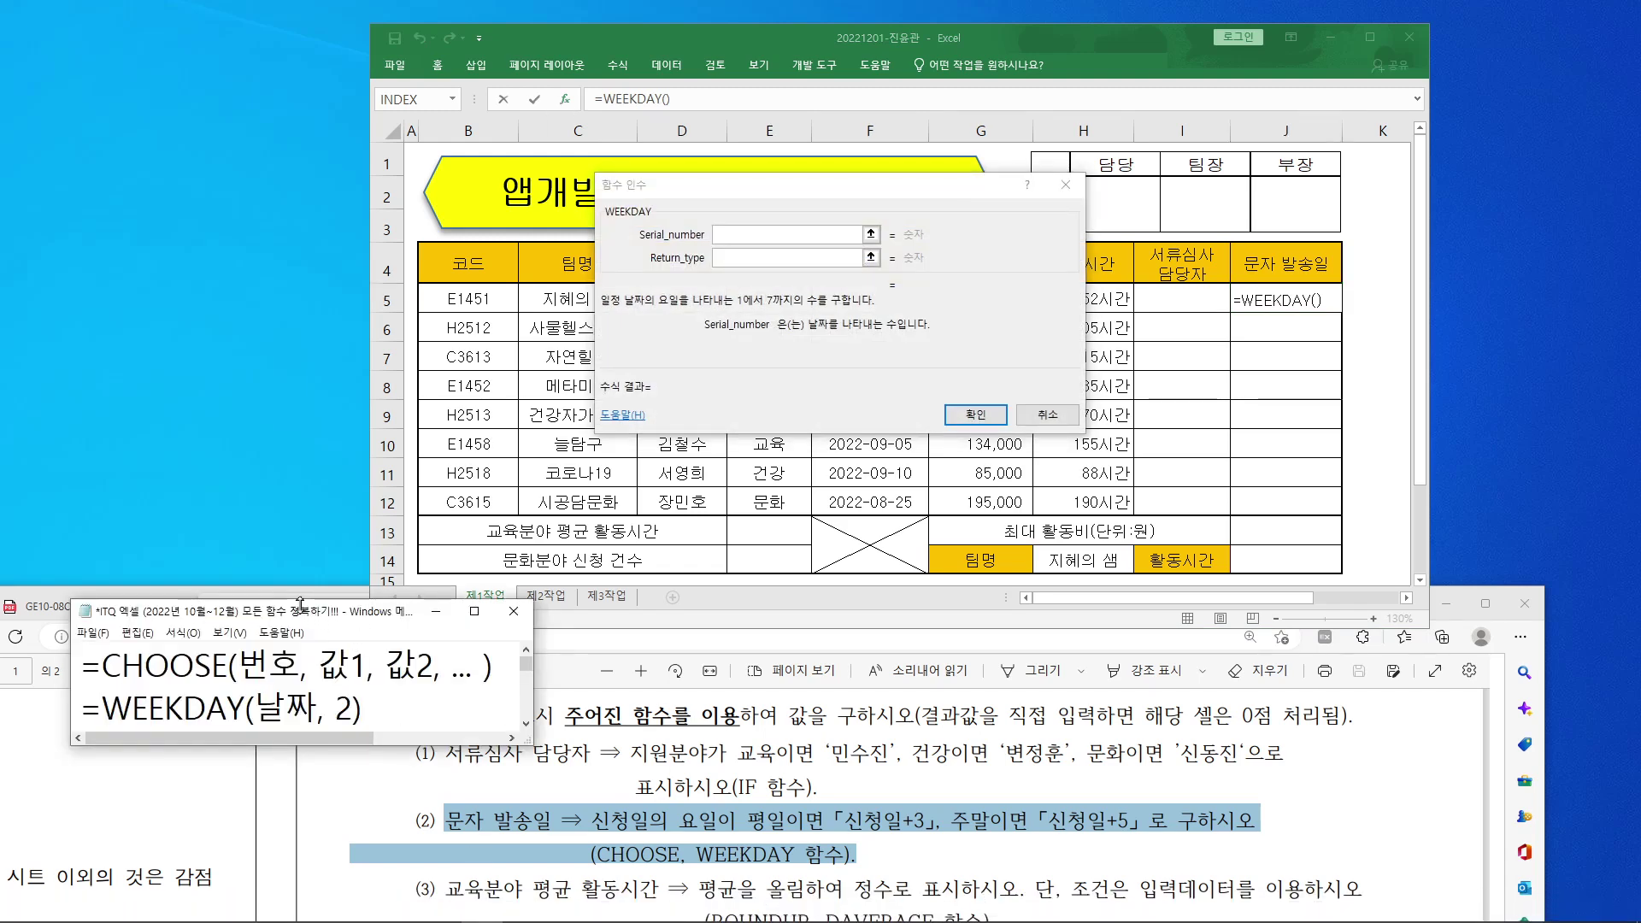
pyautogui.moveTo(299, 617); pyautogui.dragTo(272, 391)
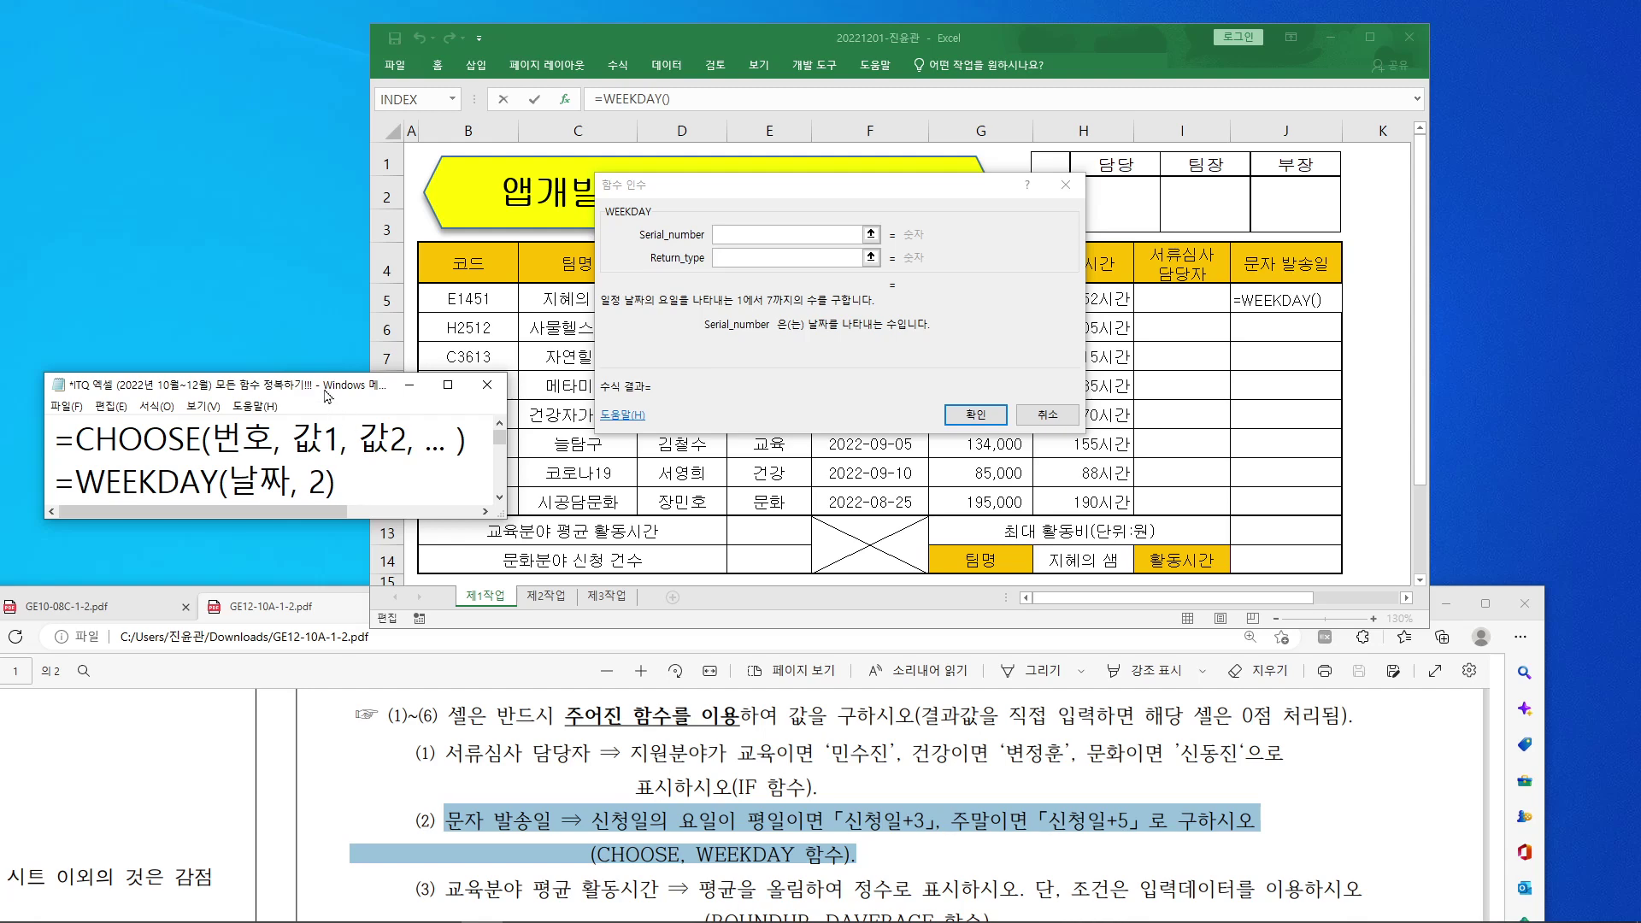
pyautogui.moveTo(326, 392); pyautogui.dragTo(296, 471)
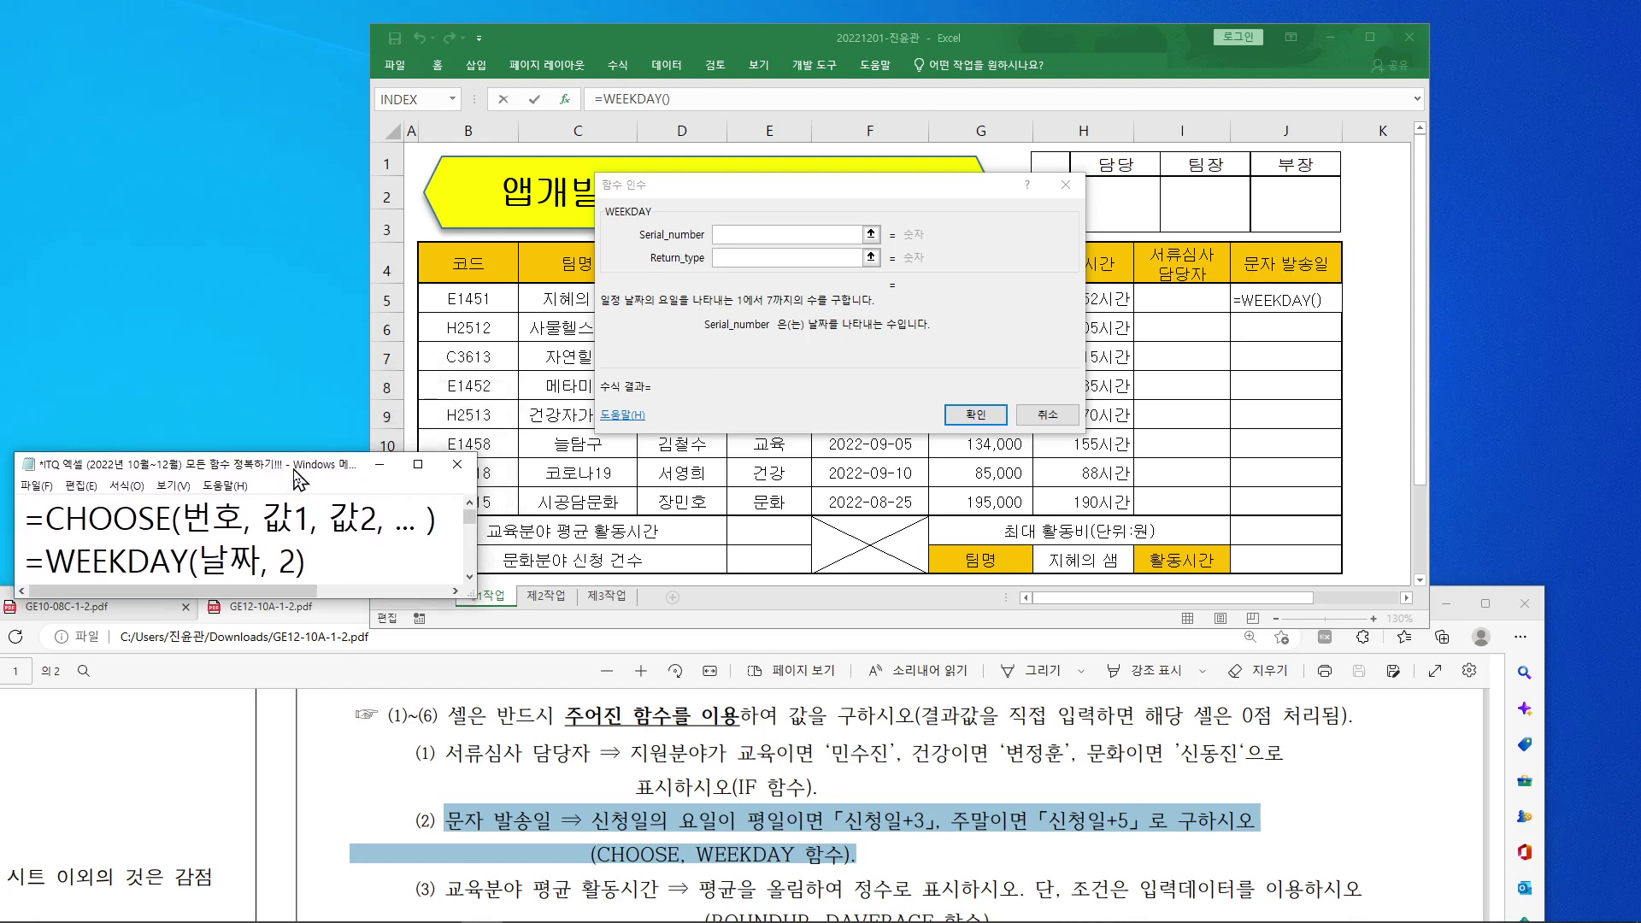
# Step: Complete the WEEKDAY function in J5 with serial number F5 and return type 2
pyautogui.click(751, 235)
pyautogui.moveTo(839, 186); pyautogui.dragTo(1319, 360)
pyautogui.click(889, 301)
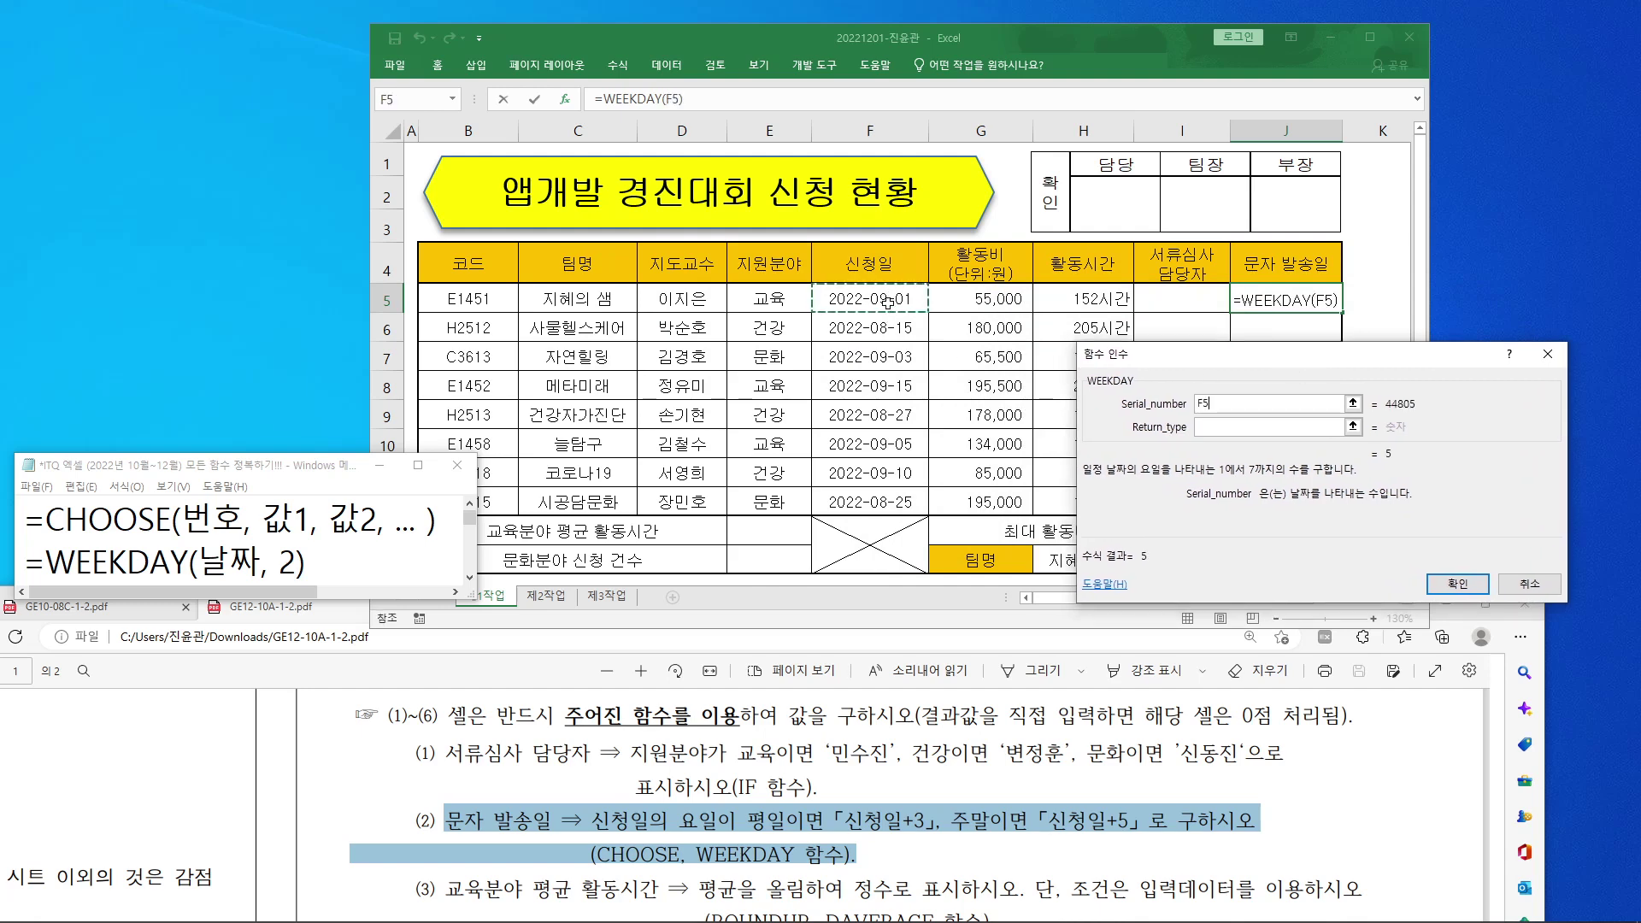
pyautogui.click(1214, 426)
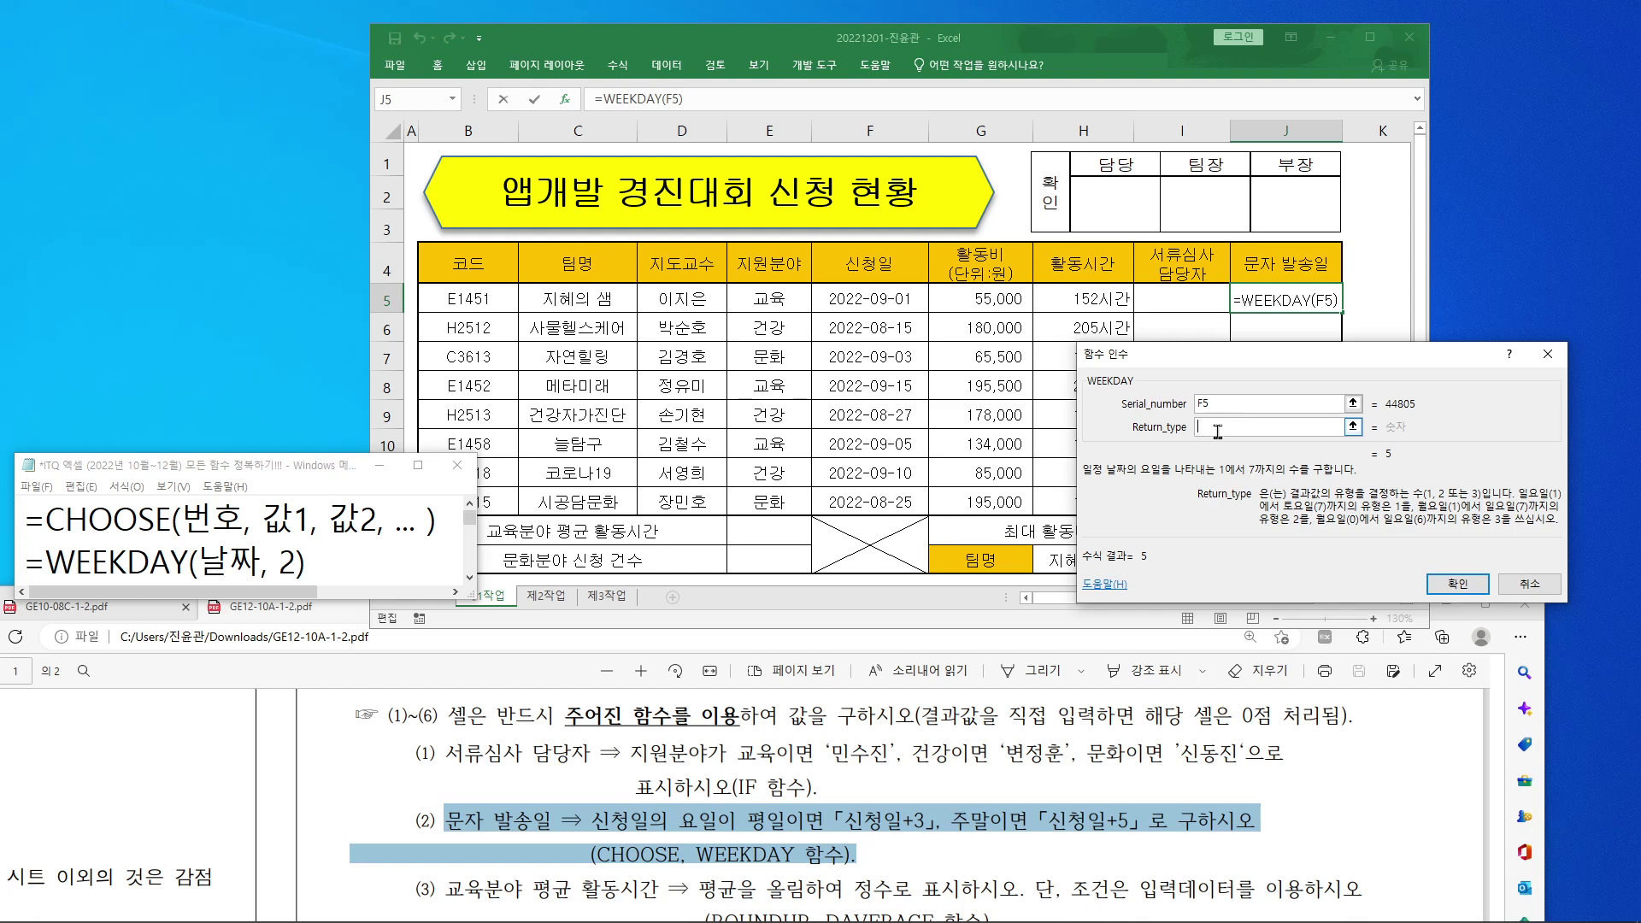
pyautogui.write('2')
pyautogui.click(1457, 585)
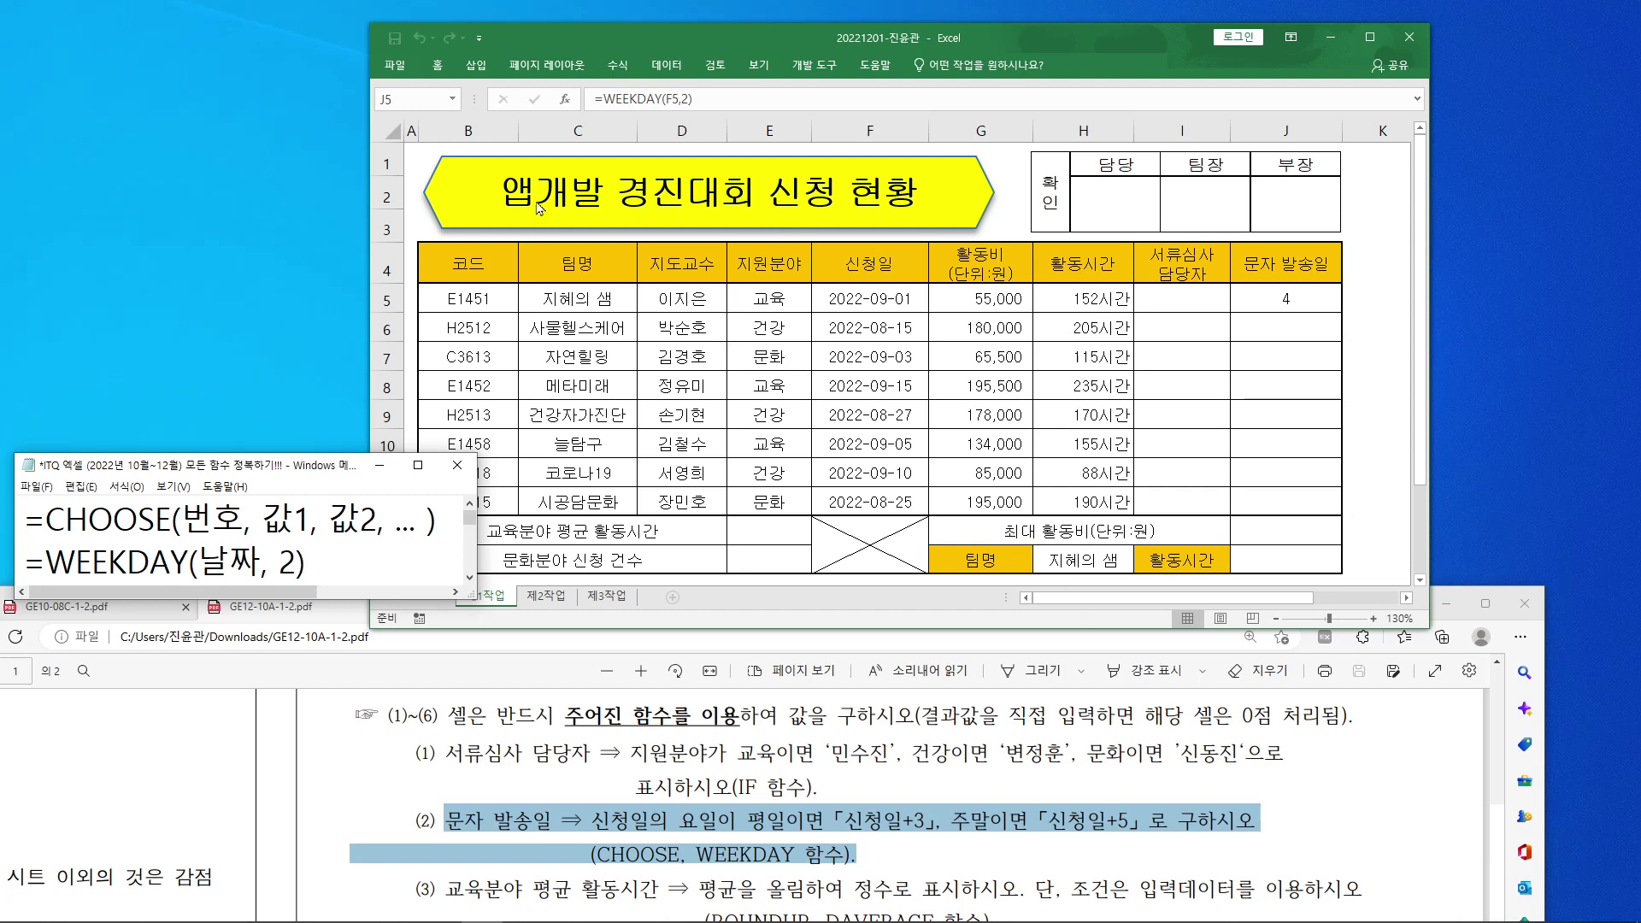
# Step: Cut the WEEKDAY(F5,2) expression out of J5's formula, keeping only the equals sign
pyautogui.click(606, 96)
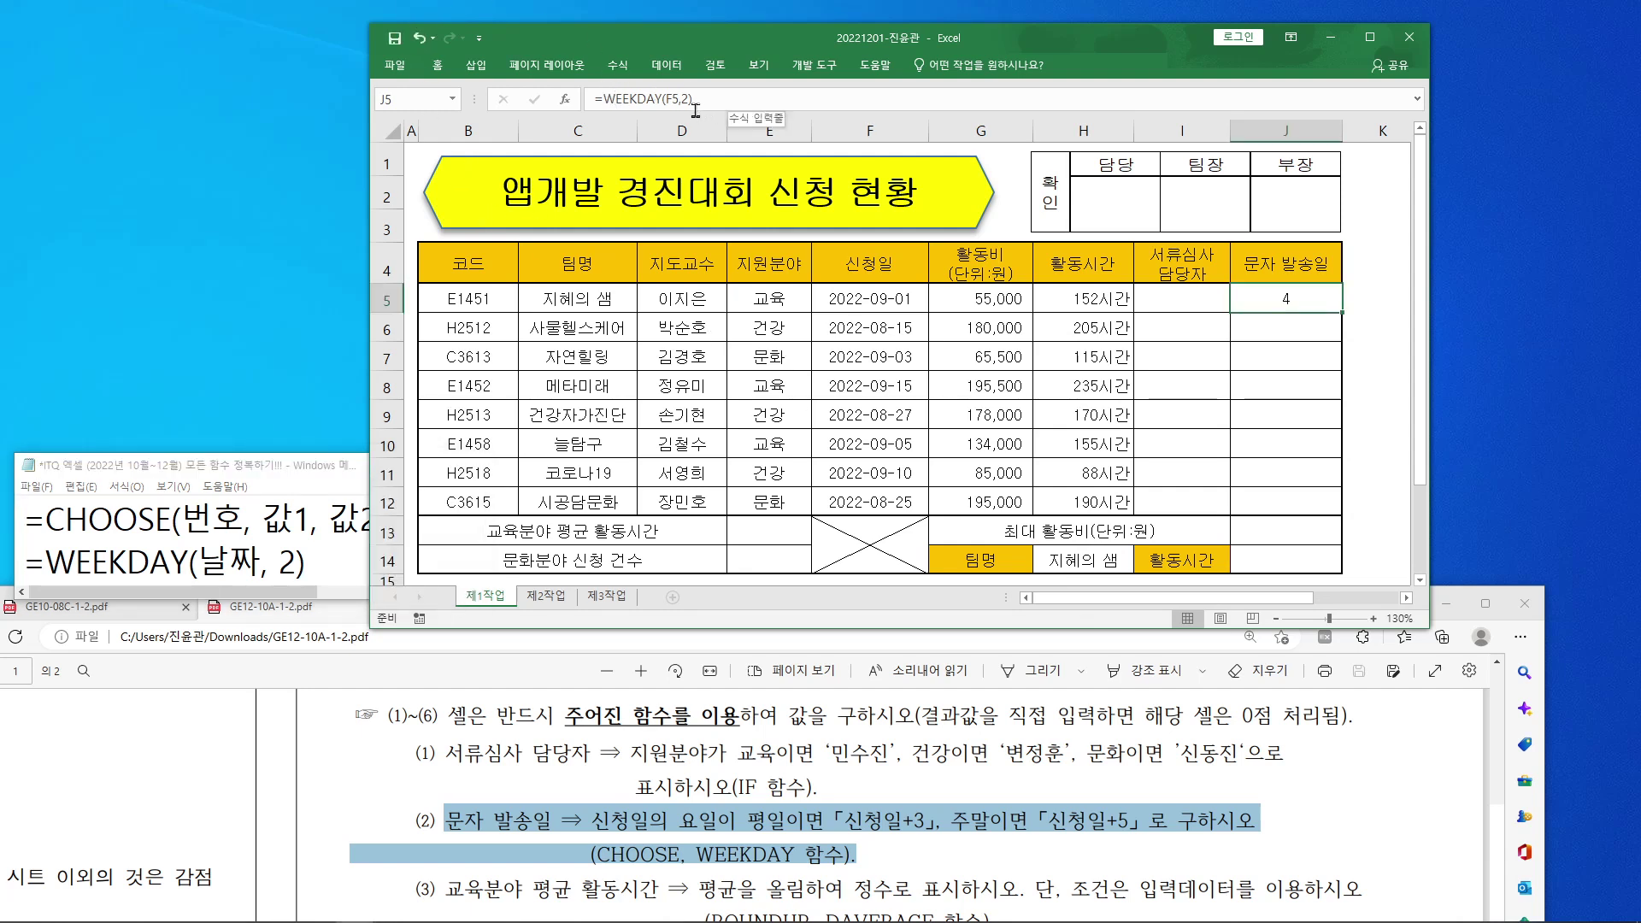
pyautogui.moveTo(603, 99); pyautogui.dragTo(703, 100)
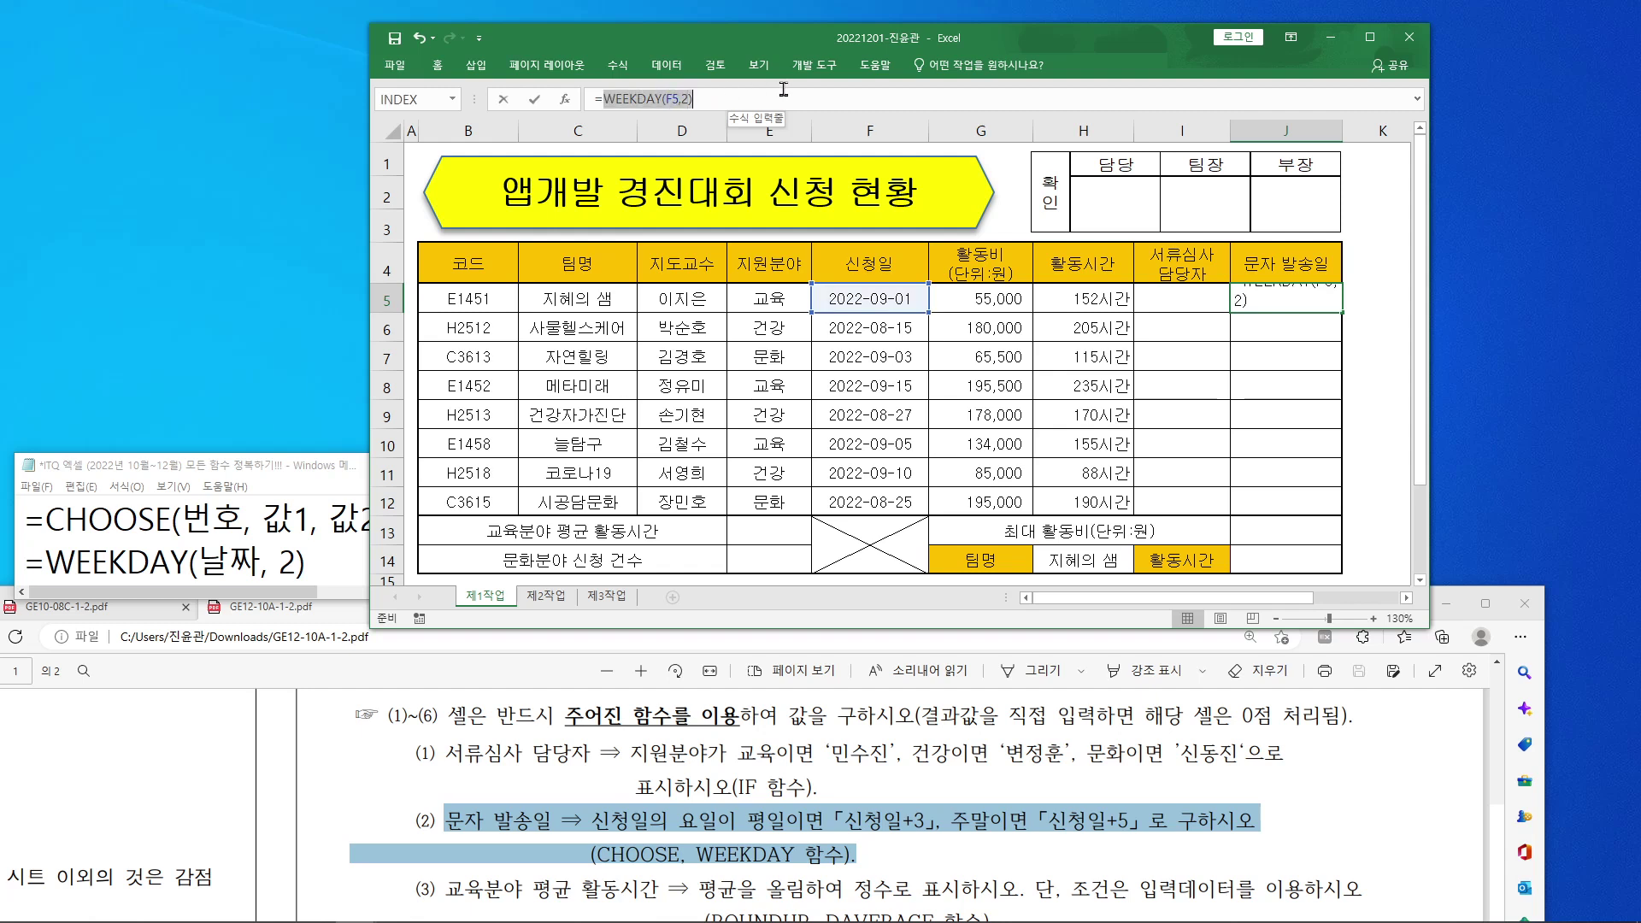
pyautogui.rightClick(656, 101)
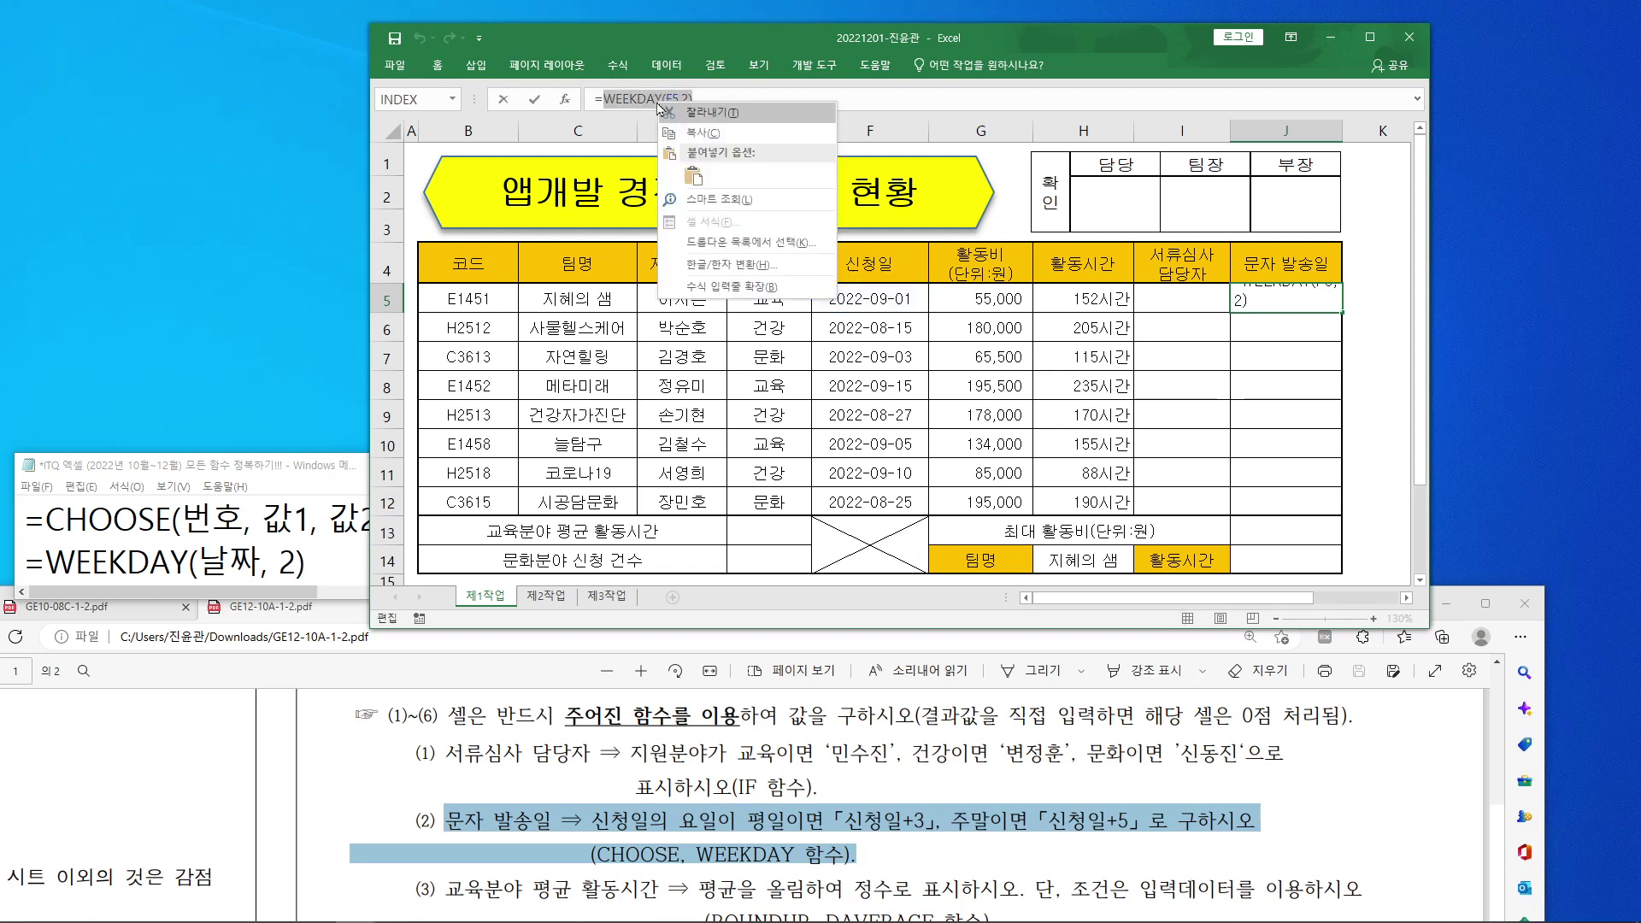
pyautogui.click(716, 114)
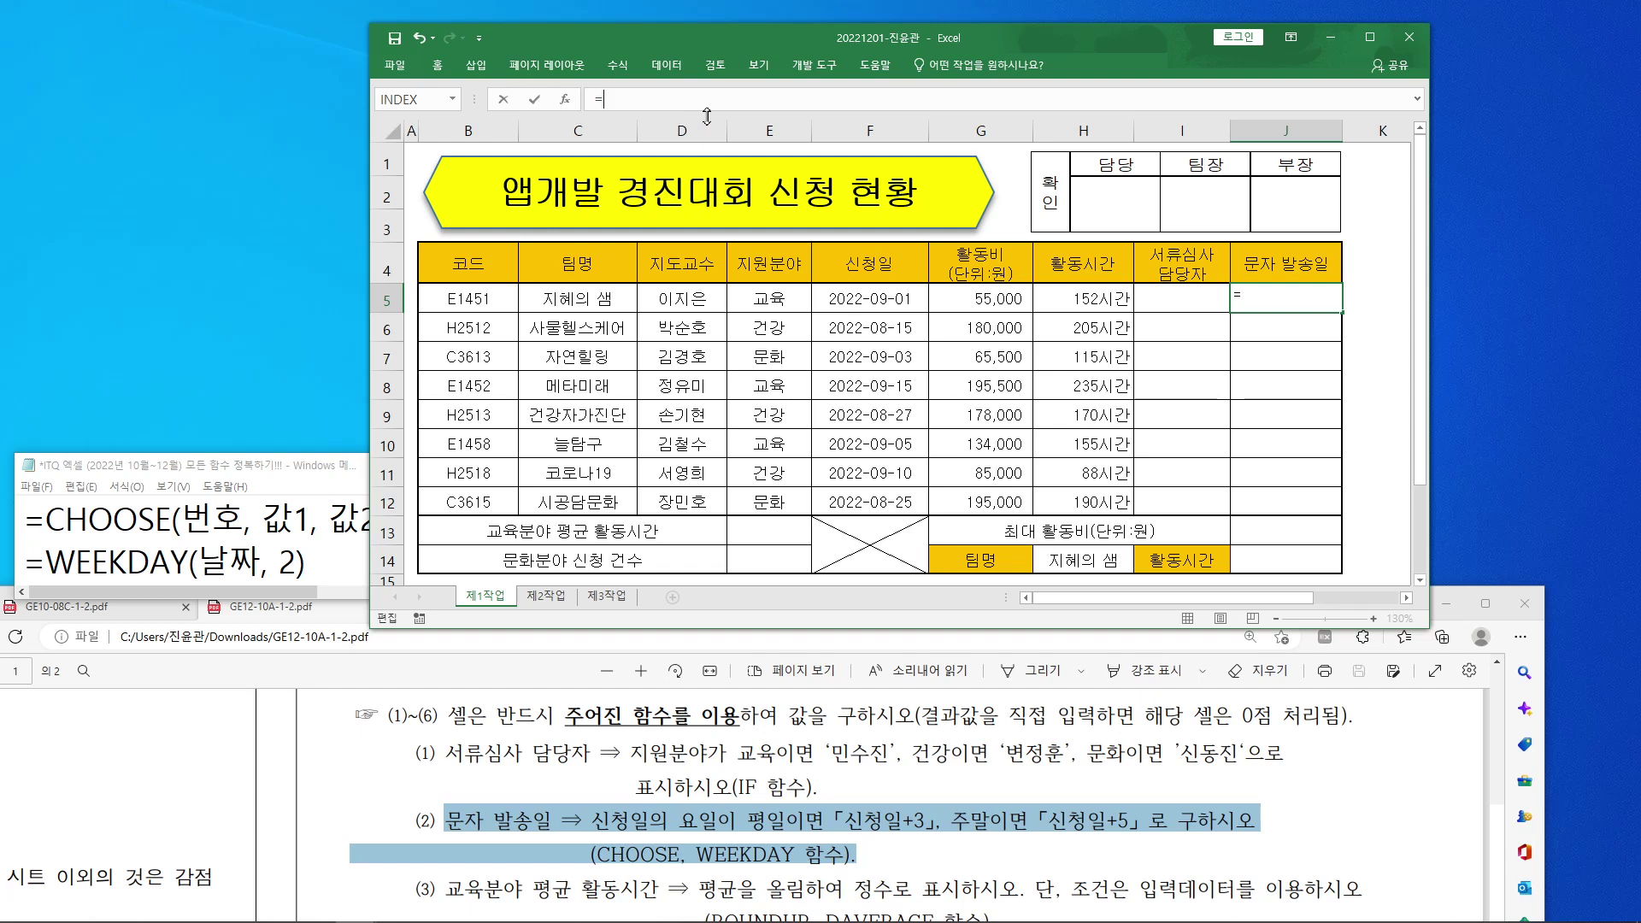
# Step: Start a CHOOSE function in J5 and paste the cut WEEKDAY(F5,2) as its Index_num argument
pyautogui.write('c')
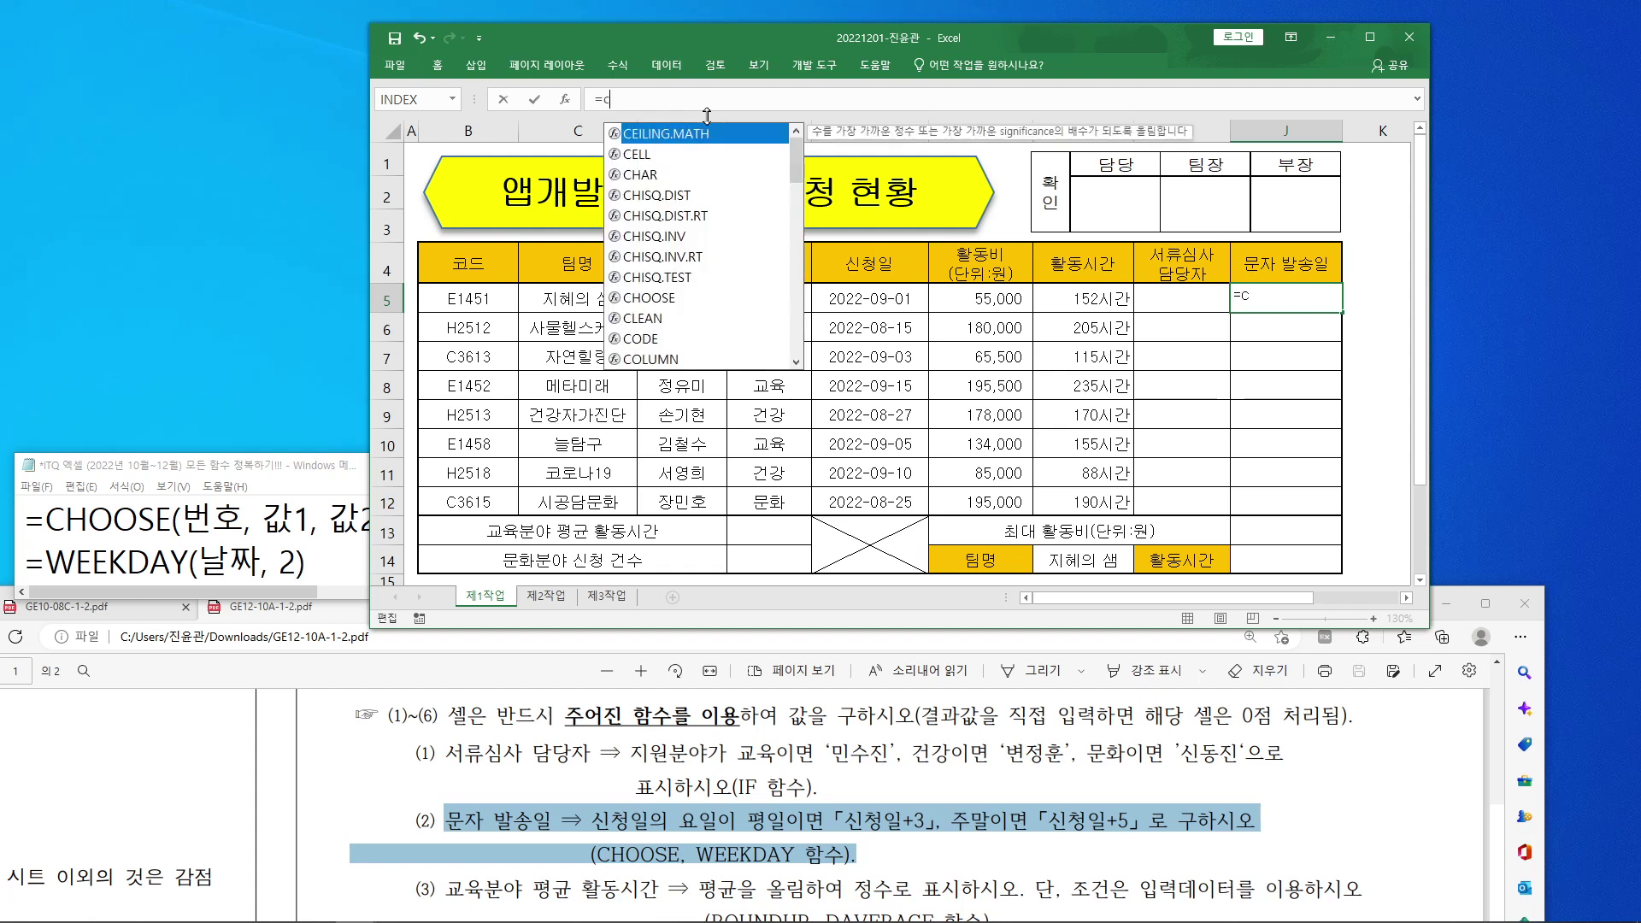
pyautogui.write('hoose')
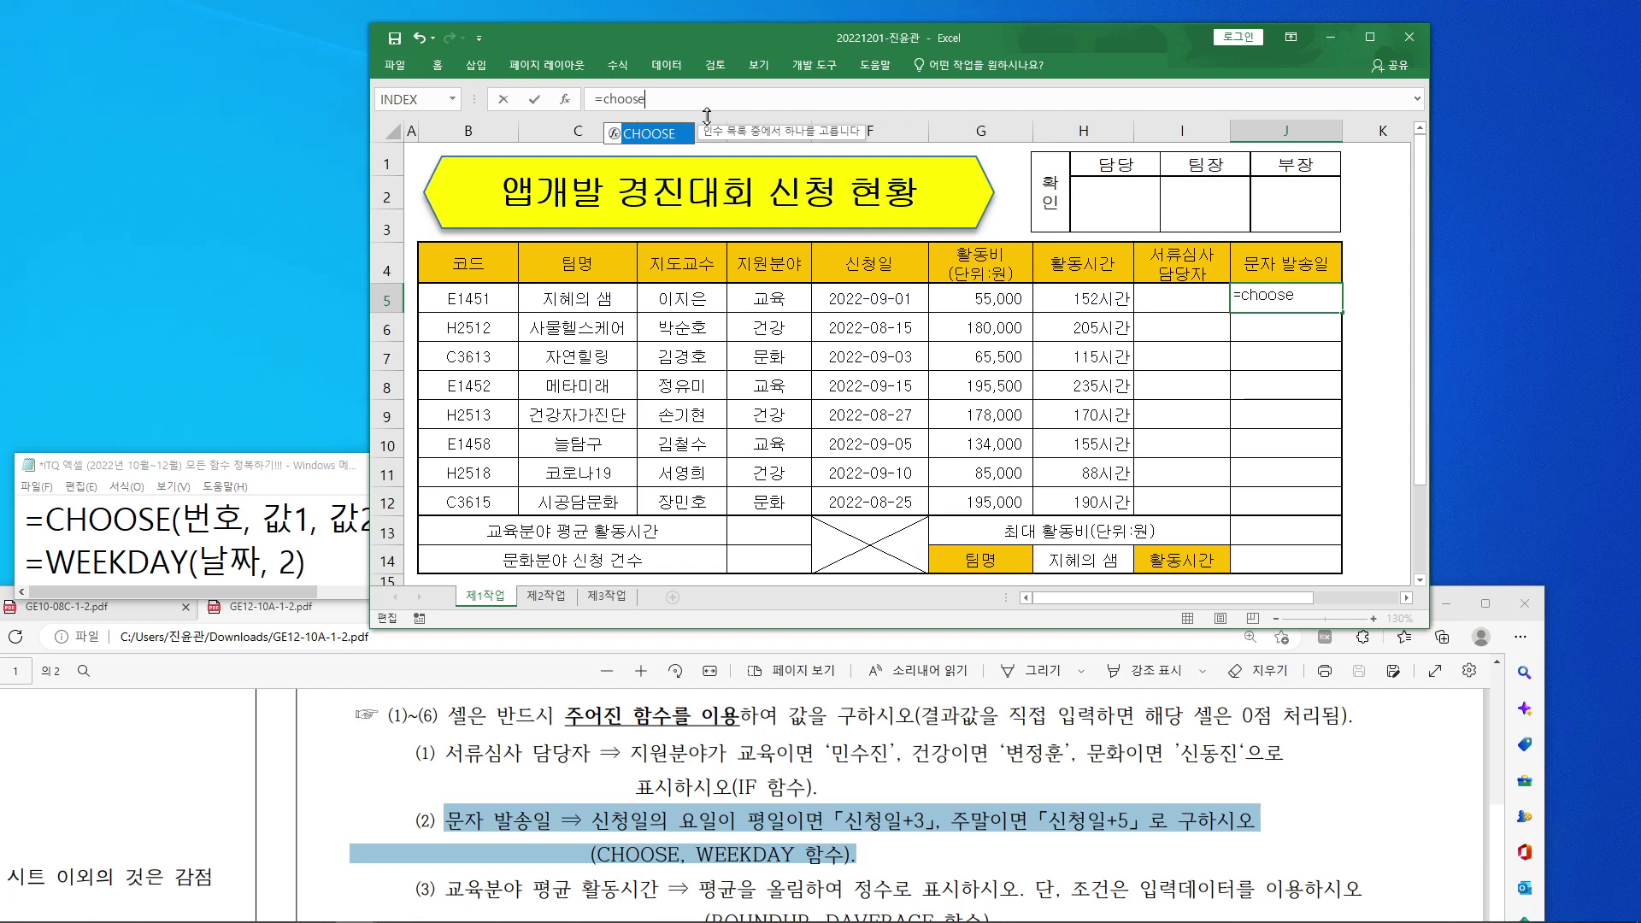
pyautogui.write('(')
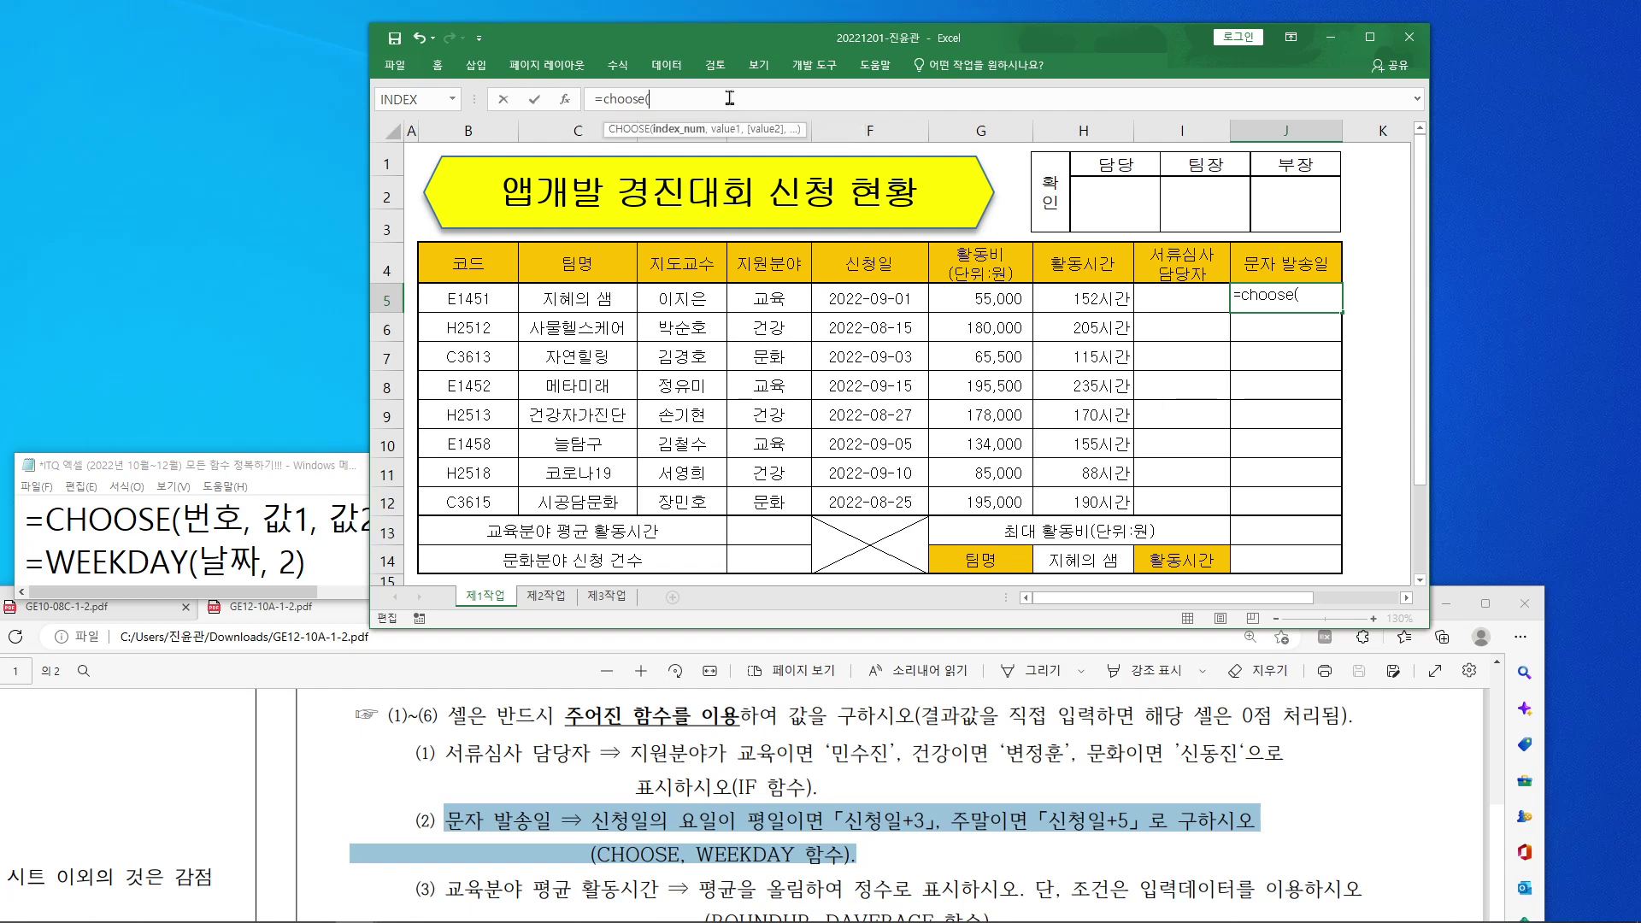
pyautogui.click(569, 104)
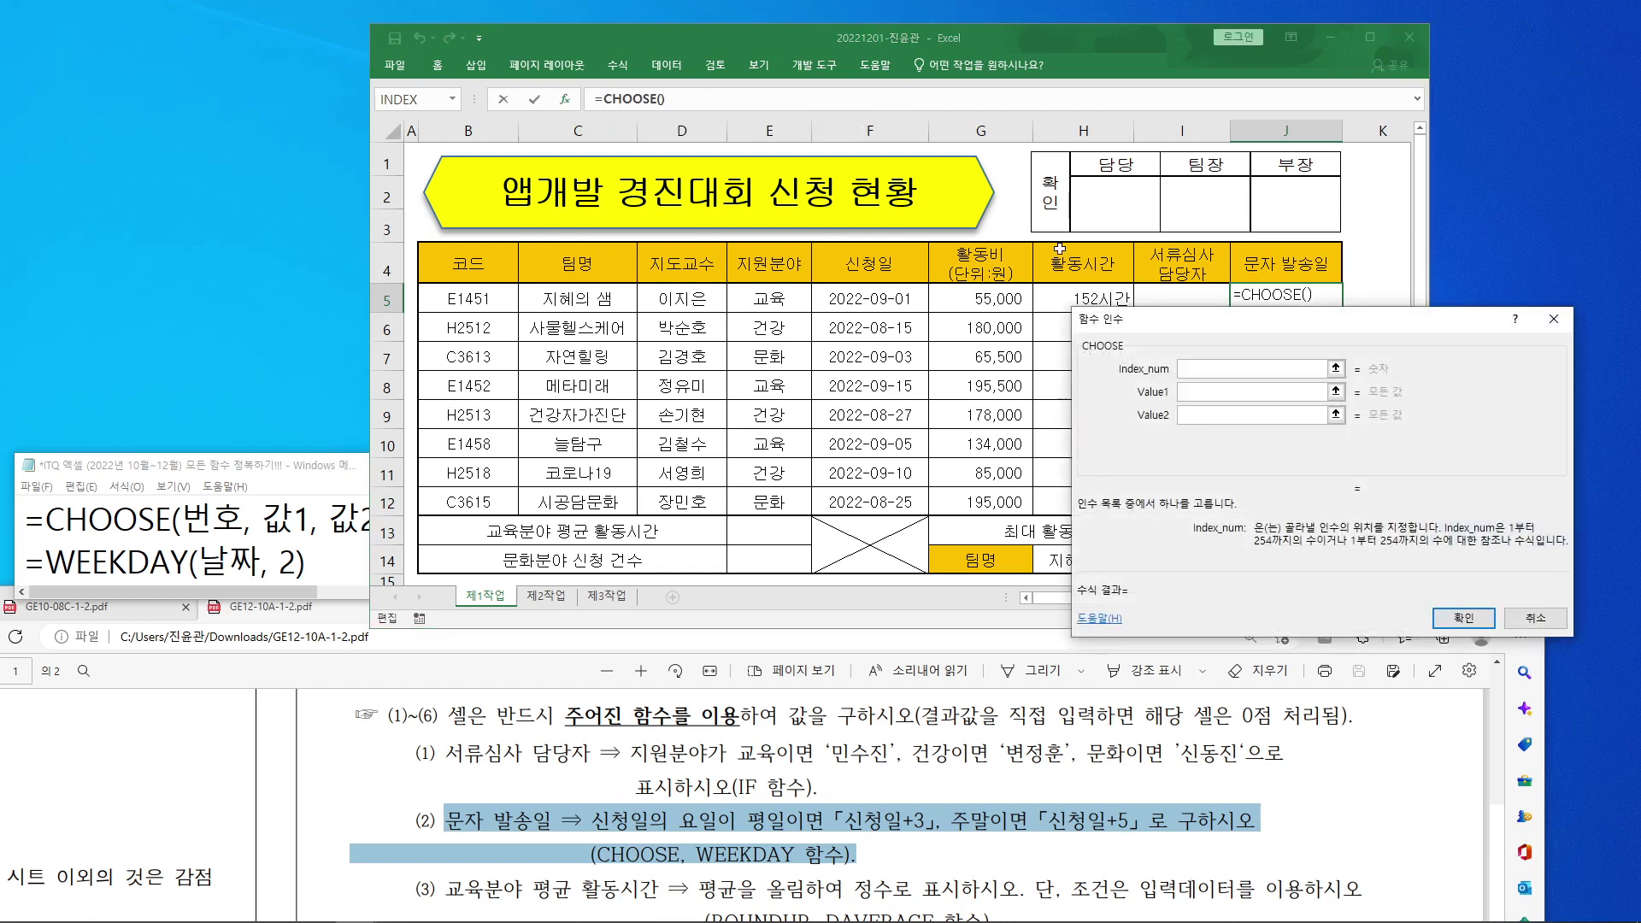
pyautogui.moveTo(1192, 322); pyautogui.dragTo(590, 178)
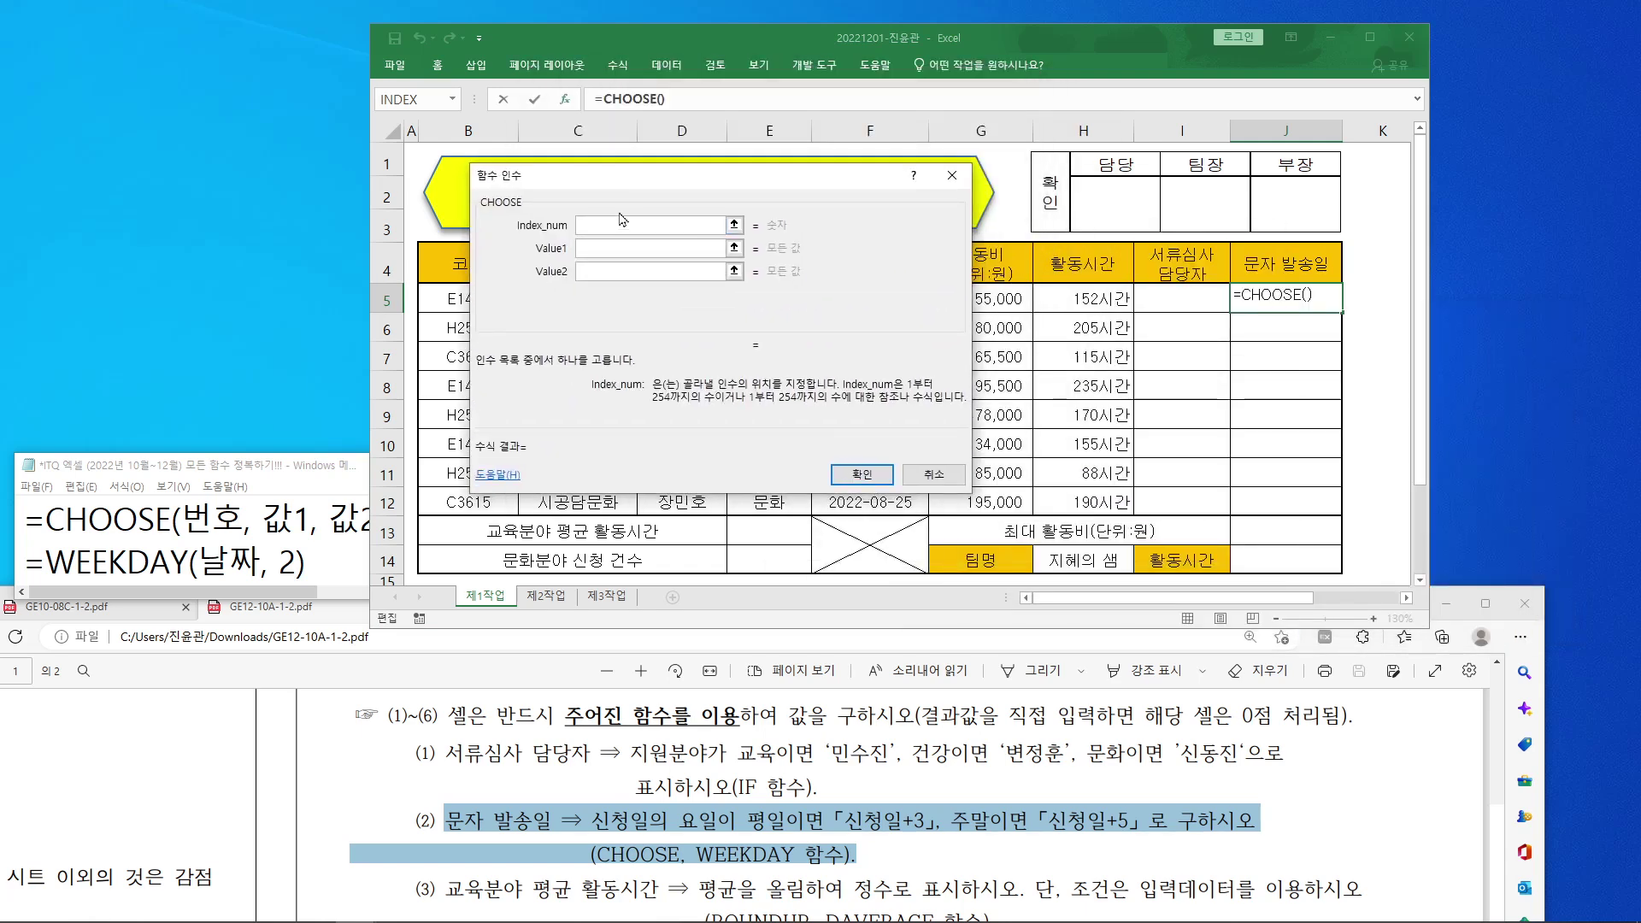
pyautogui.moveTo(654, 177); pyautogui.dragTo(752, 400)
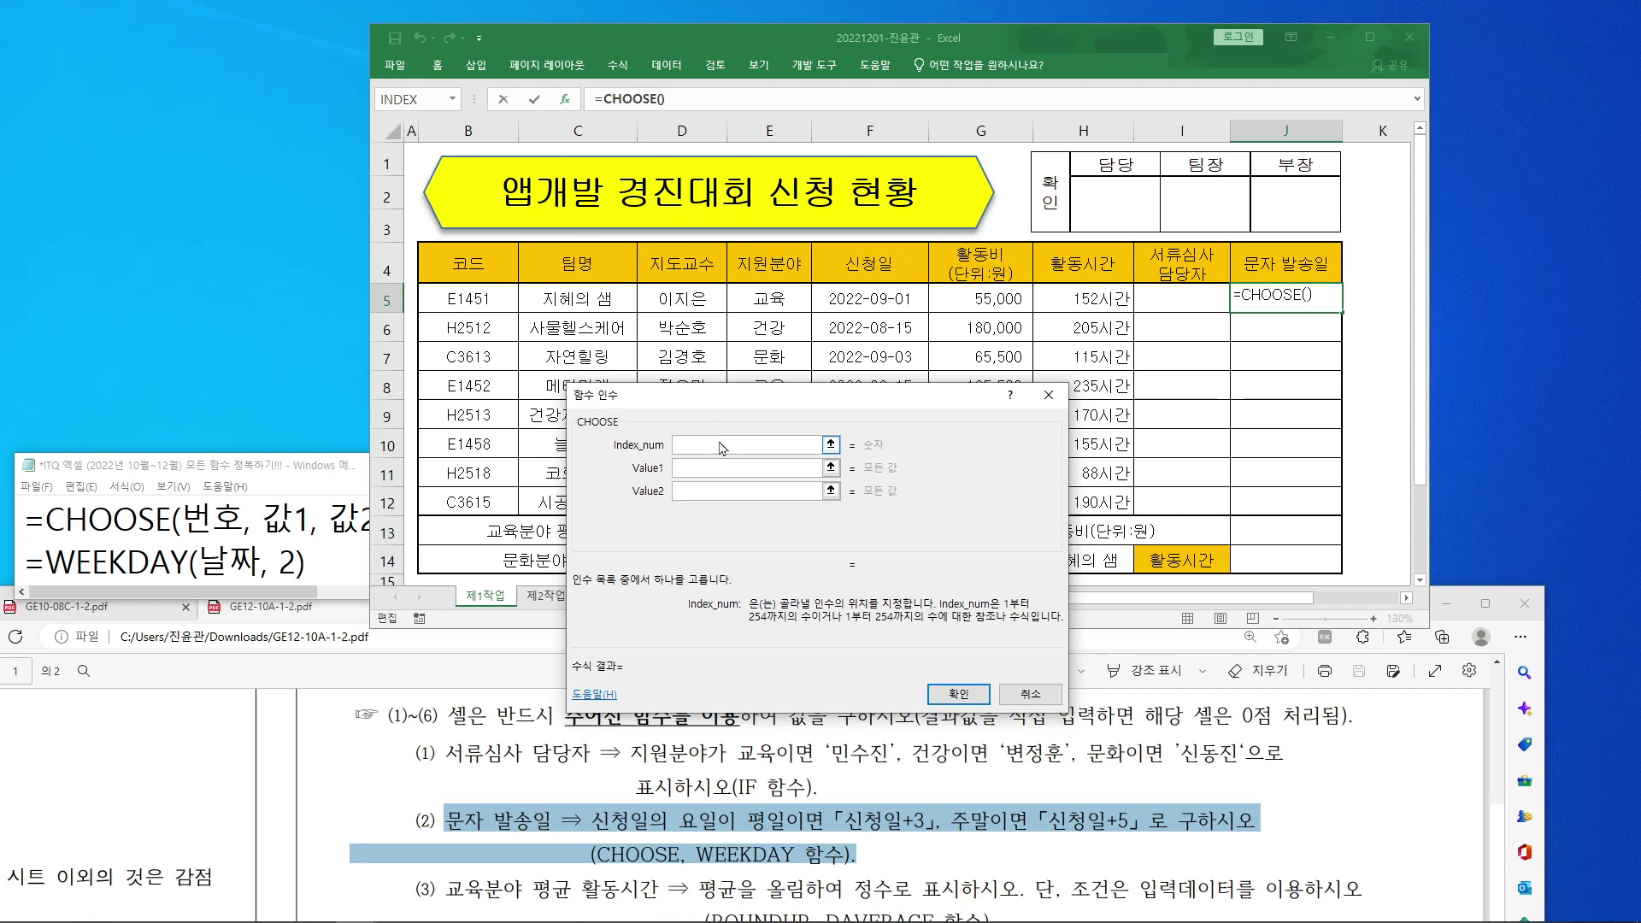
pyautogui.hotkey('ctrl', 'v')
pyautogui.press('Tab')
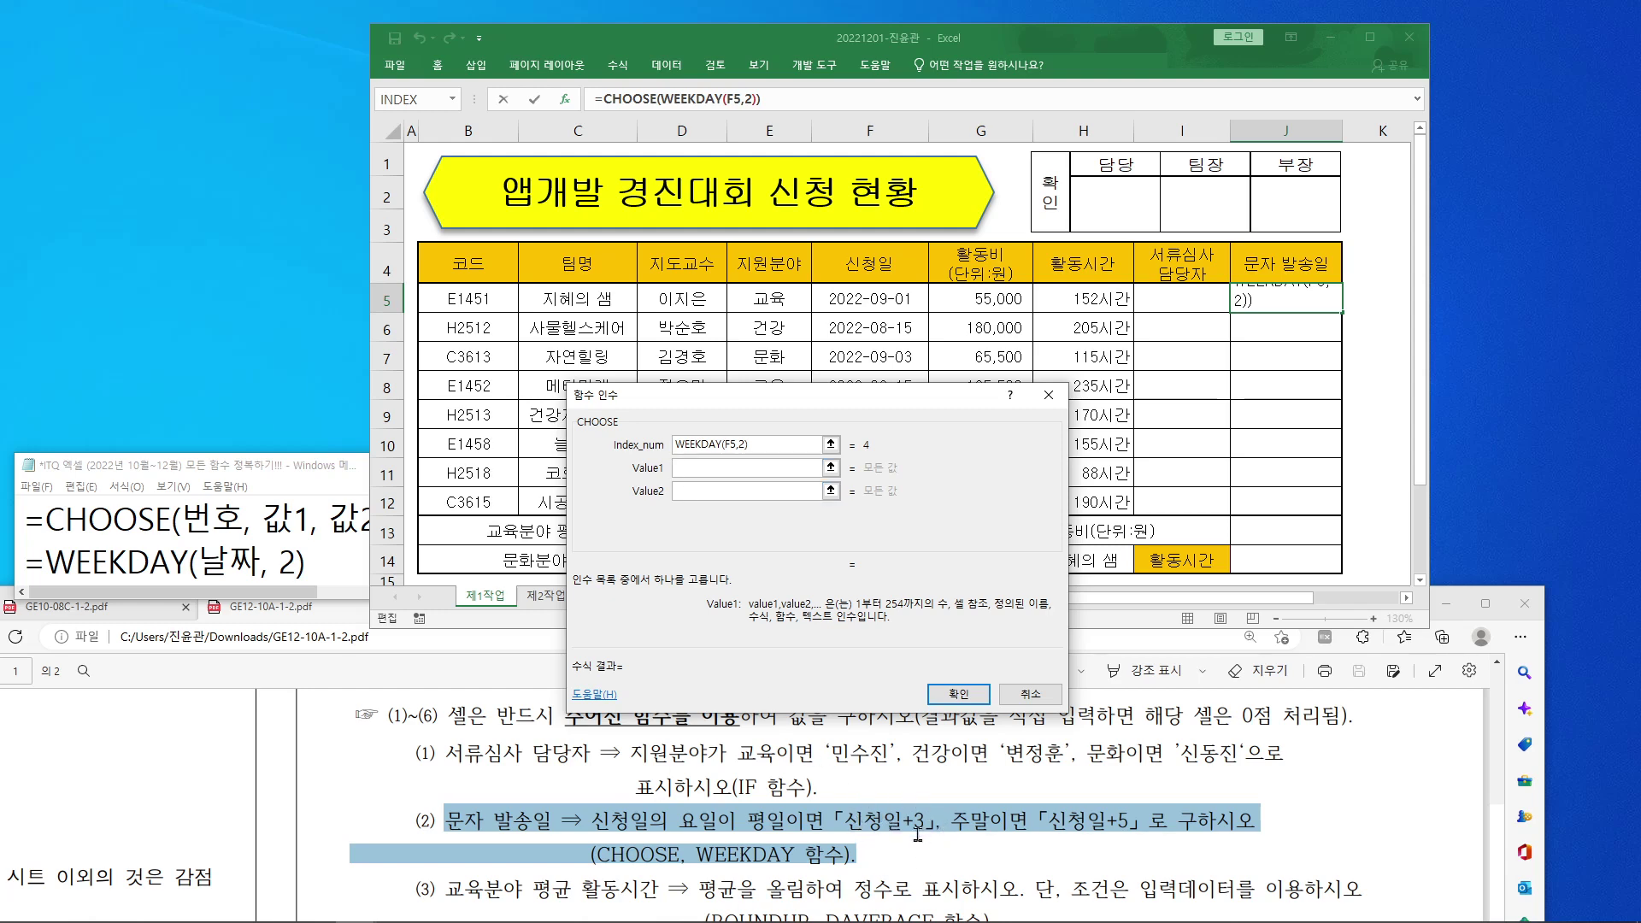
# Step: Set the CHOOSE arguments Value1 and Value2 to F5+3
pyautogui.moveTo(857, 403); pyautogui.dragTo(1246, 246)
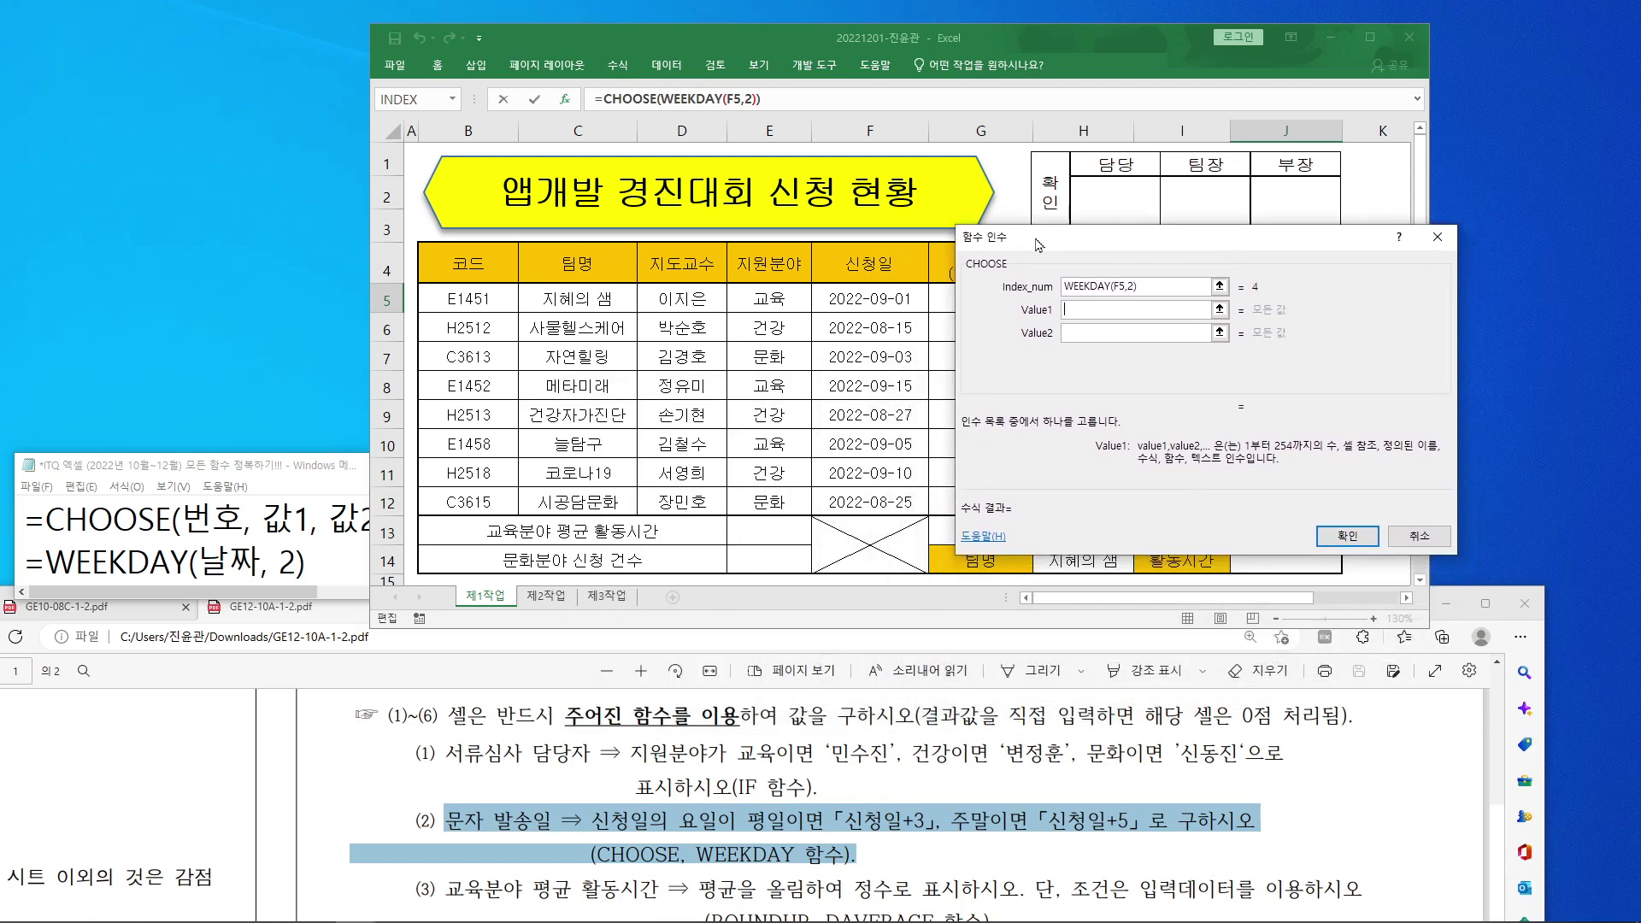
pyautogui.click(862, 298)
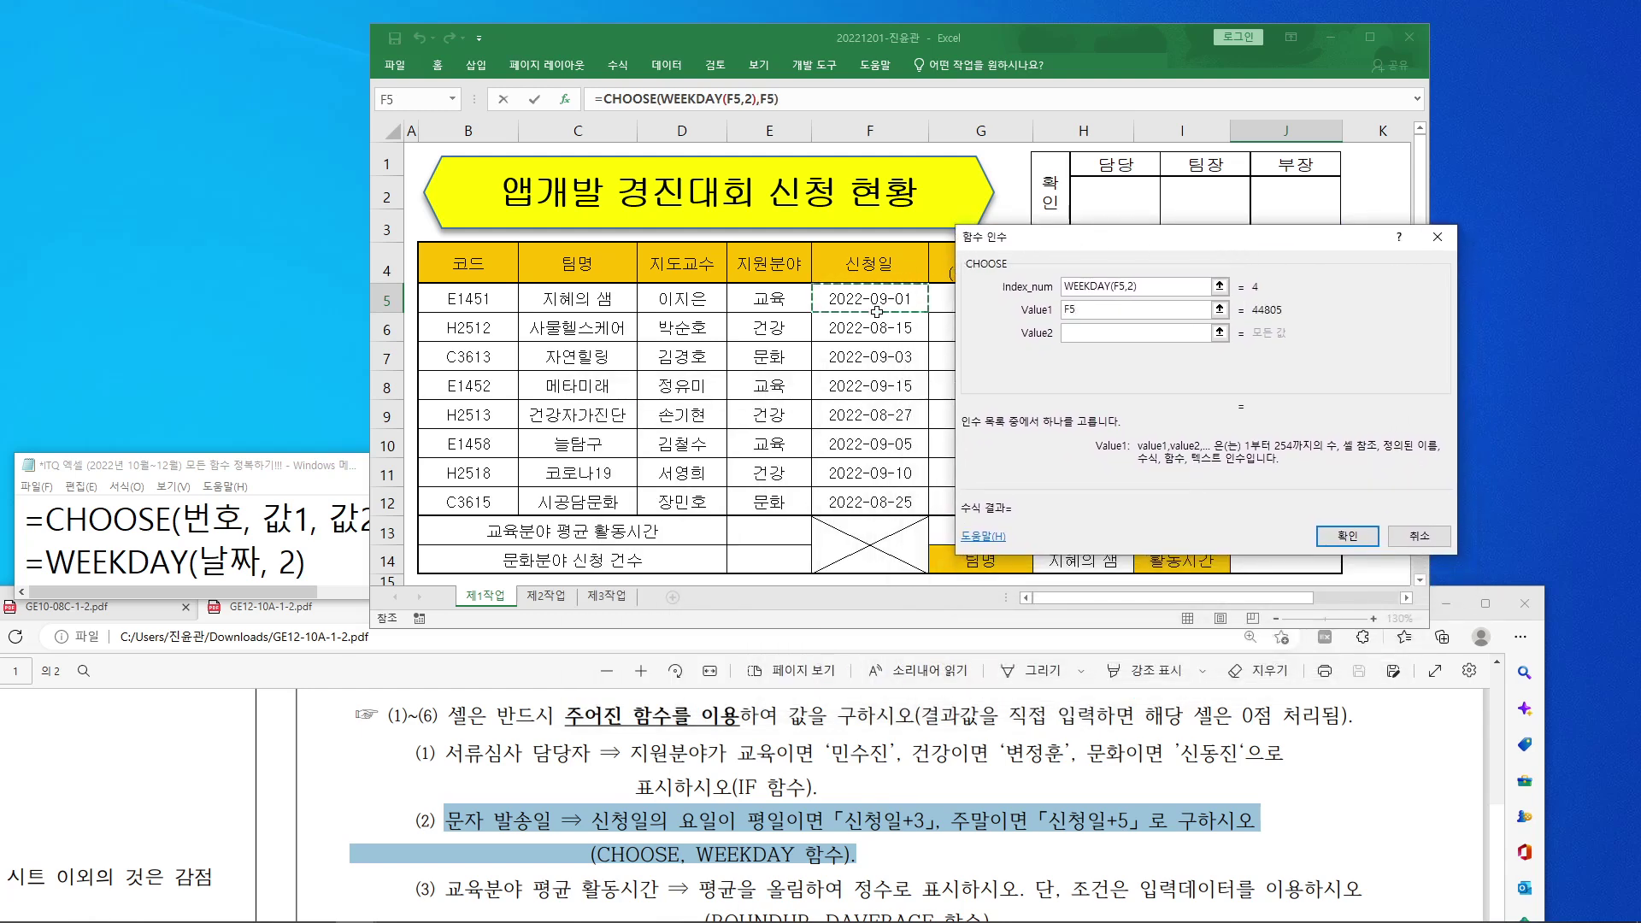
pyautogui.write('+3')
pyautogui.click(1094, 335)
pyautogui.click(1093, 332)
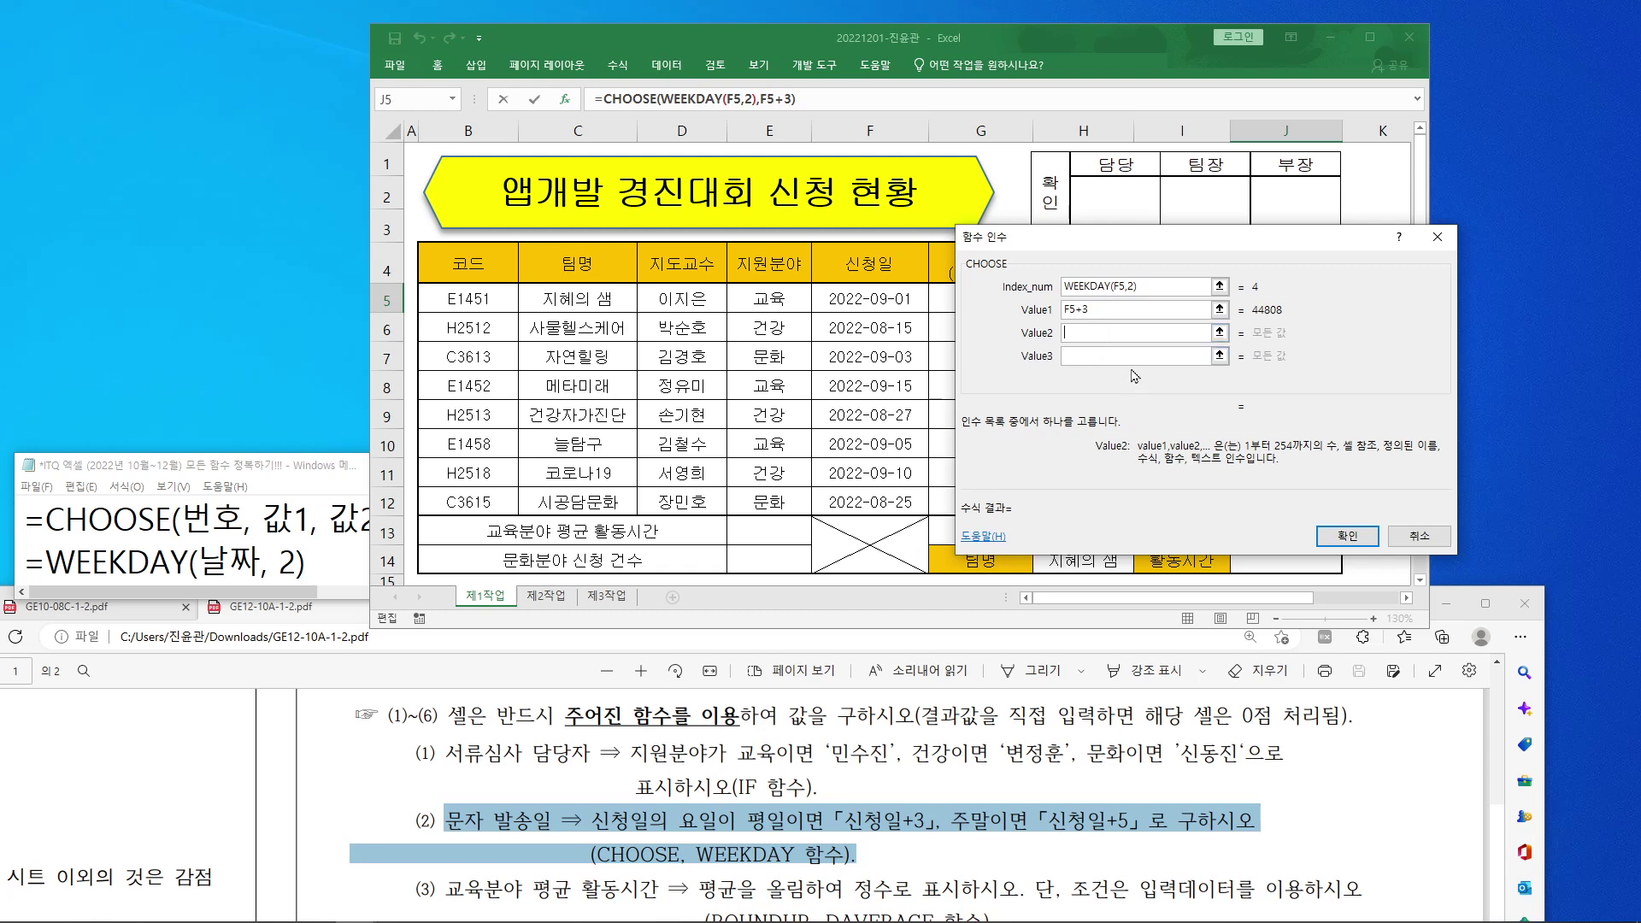
pyautogui.click(887, 299)
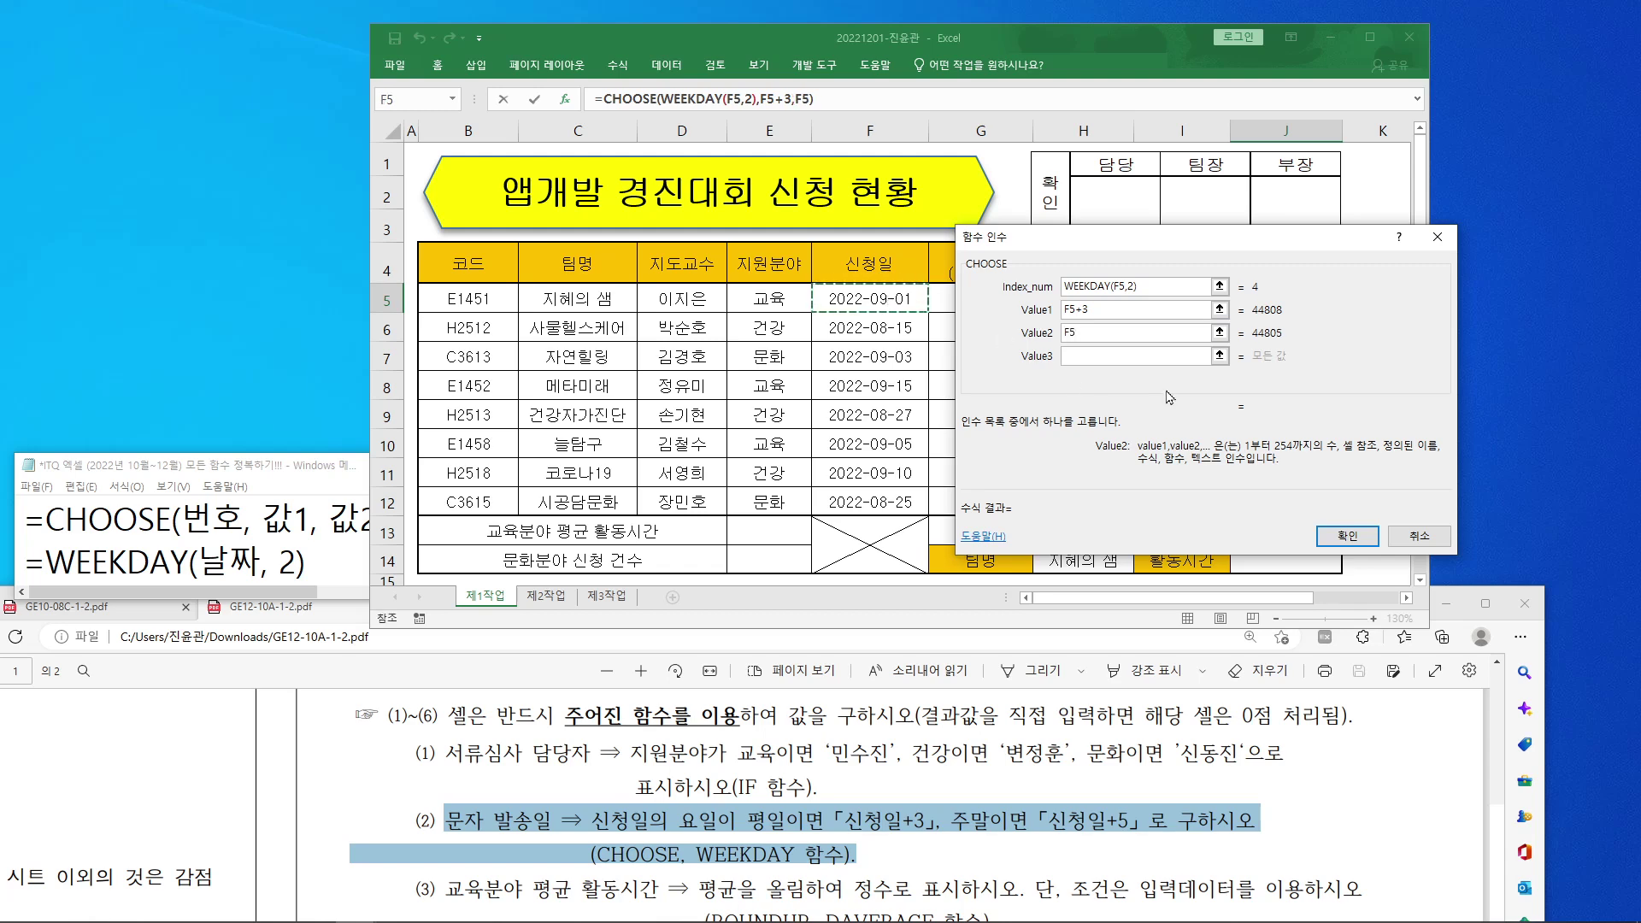
pyautogui.write('+3')
# Step: Set the CHOOSE arguments Value3 and Value4 to F5+3
pyautogui.click(1103, 357)
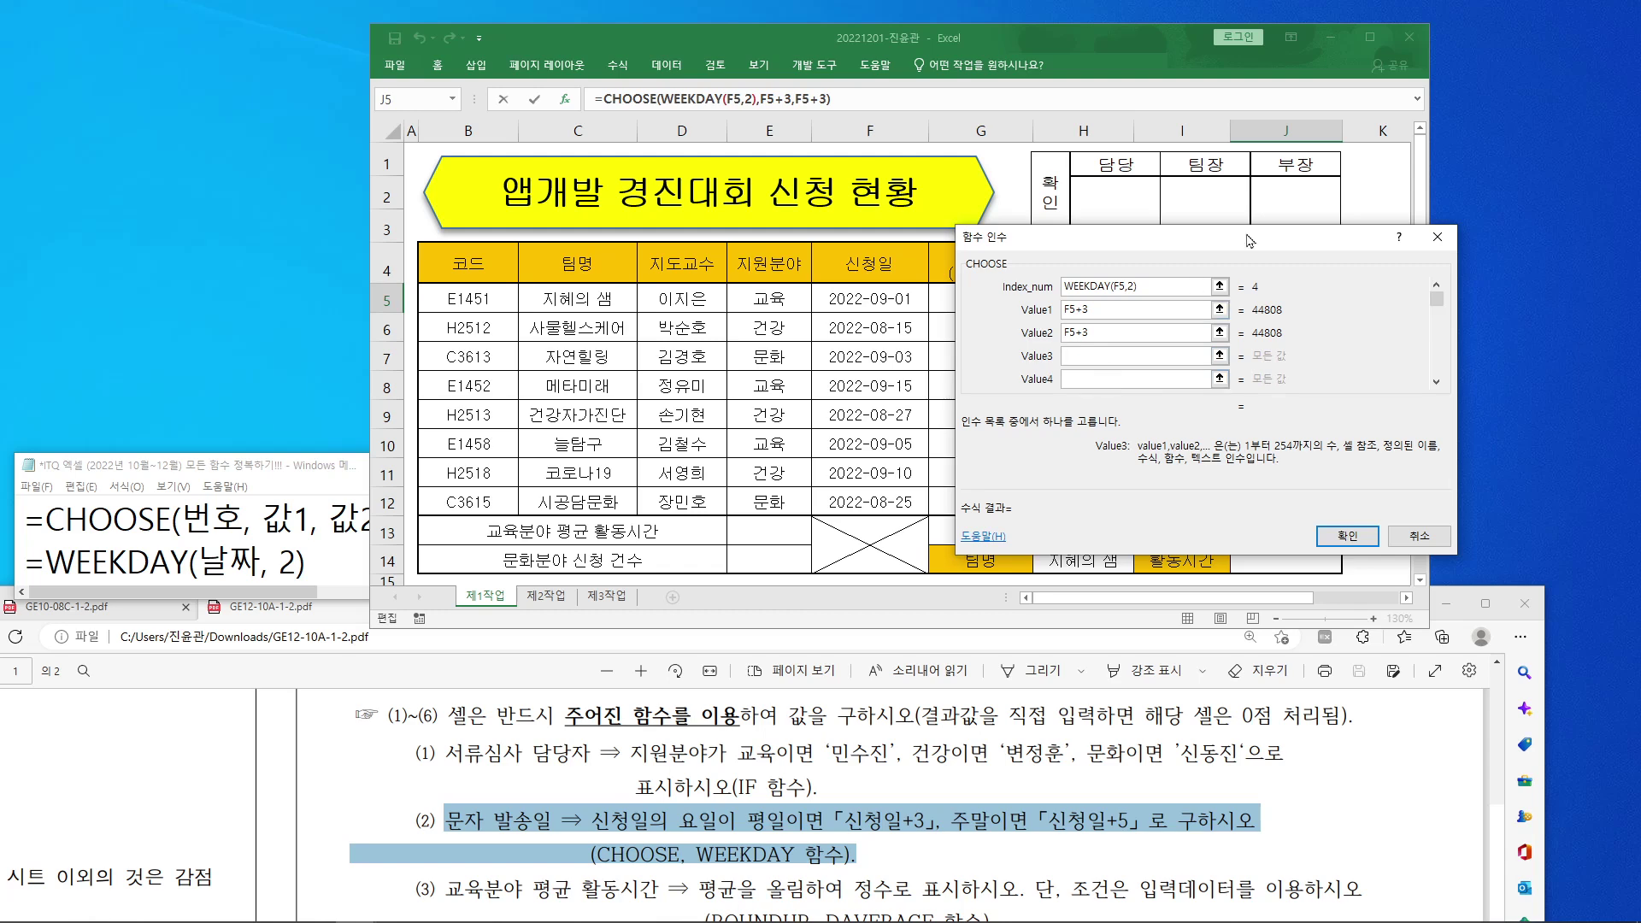
pyautogui.click(897, 300)
pyautogui.click(1103, 366)
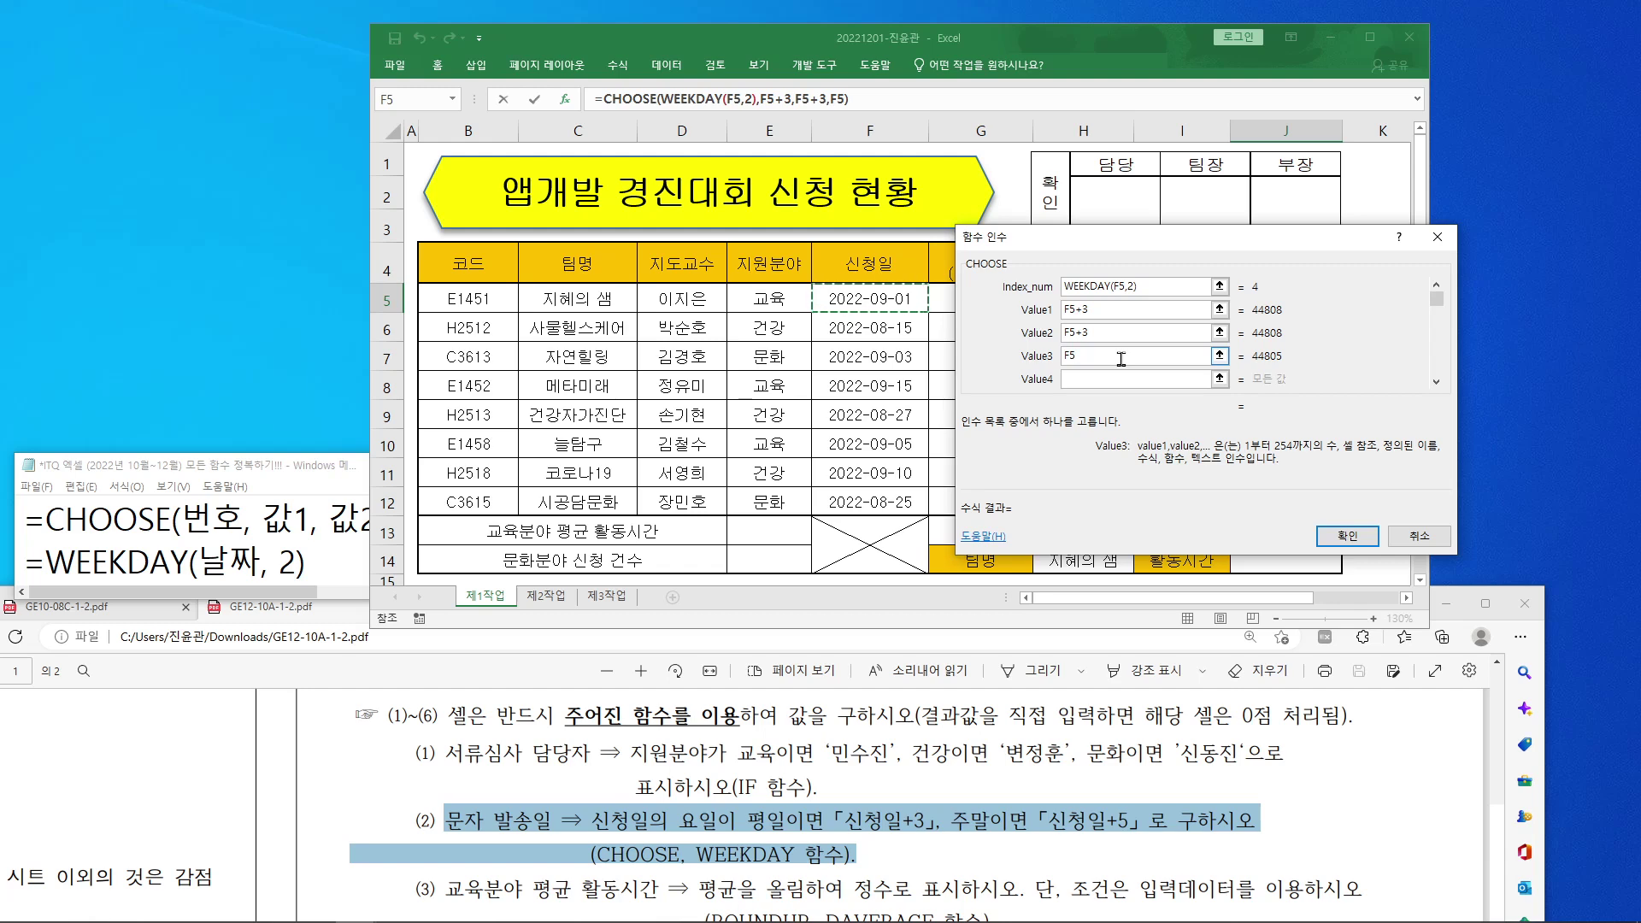
pyautogui.write('+3')
pyautogui.click(1089, 383)
pyautogui.click(896, 298)
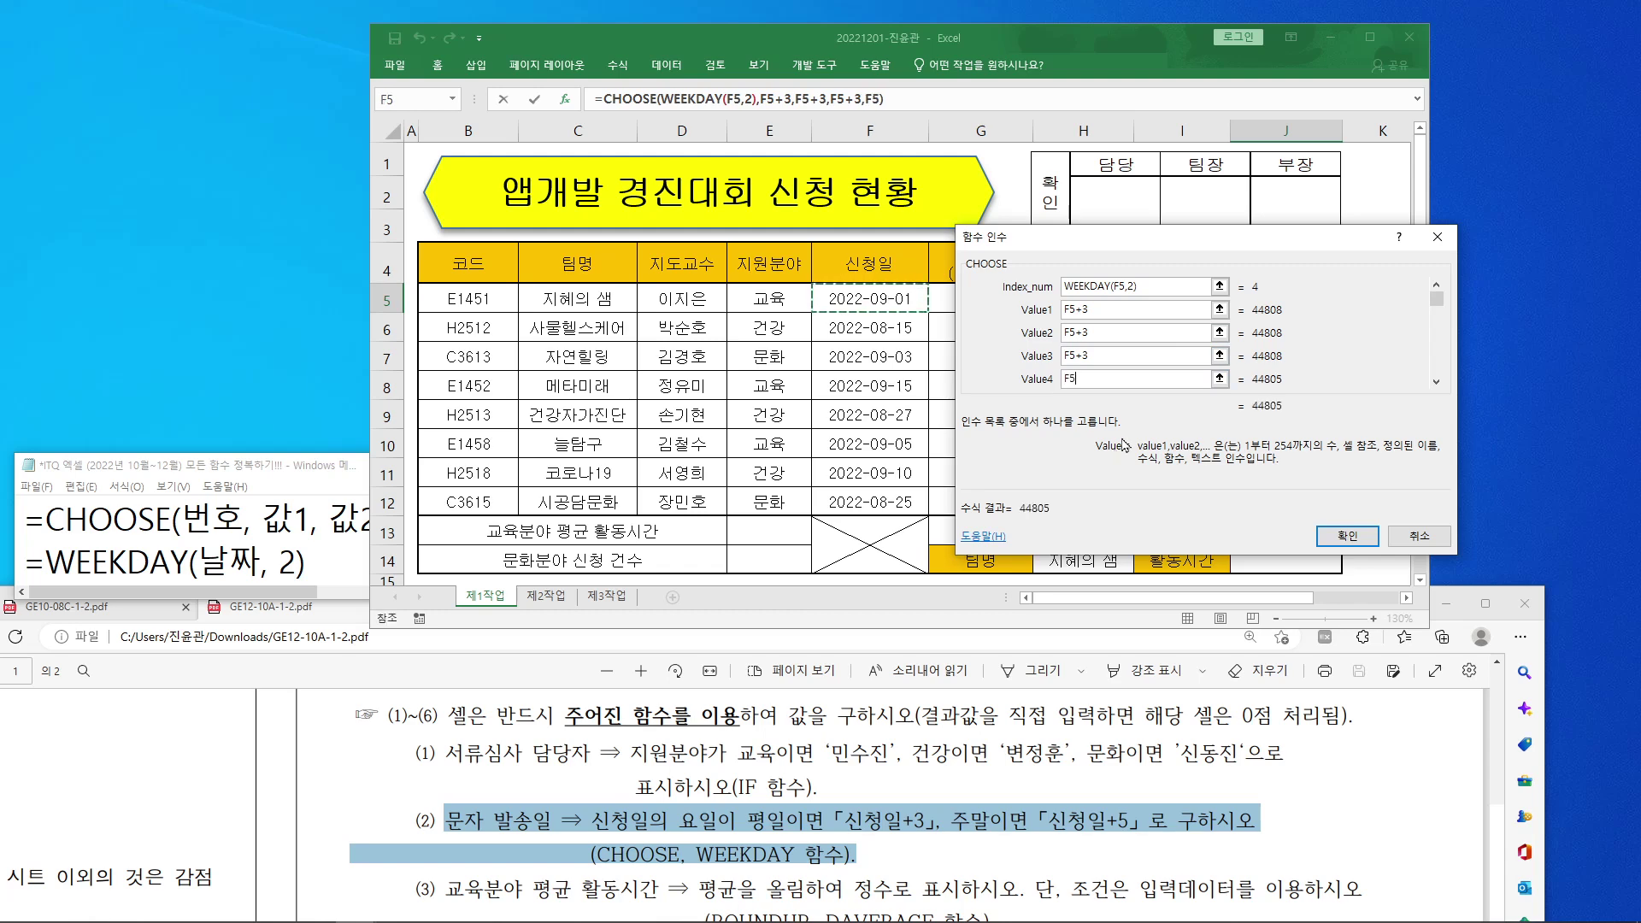
pyautogui.write('+3')
# Step: Enter F5+3 as the Value5 argument, clearing the mistaken leading plus sign
pyautogui.press('Tab')
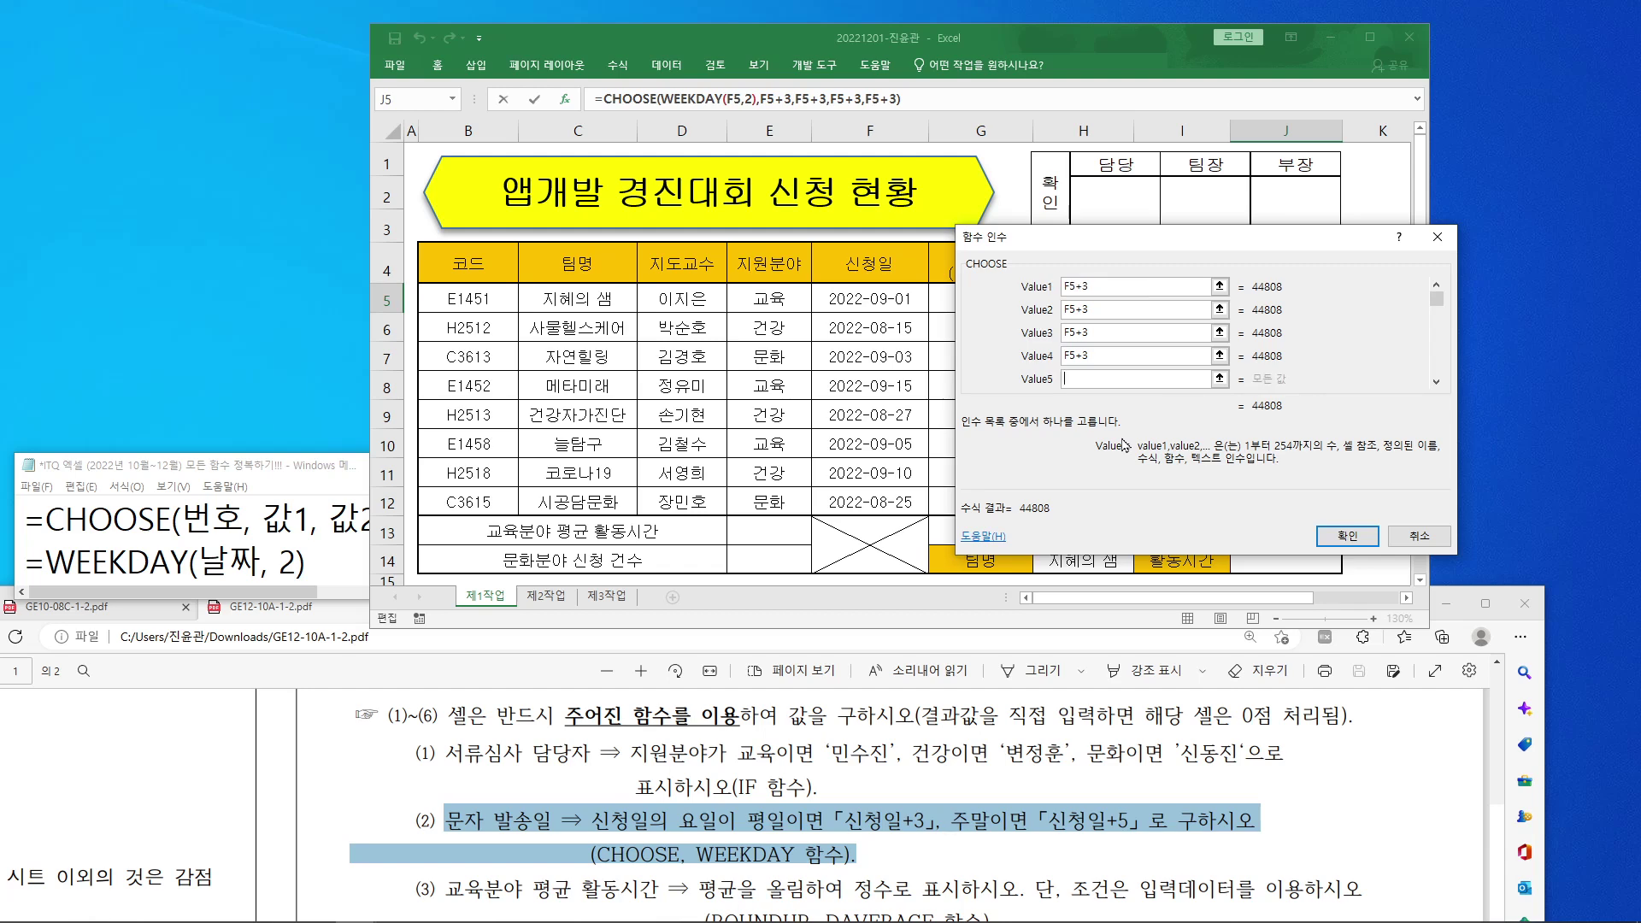
pyautogui.write('+')
pyautogui.click(889, 297)
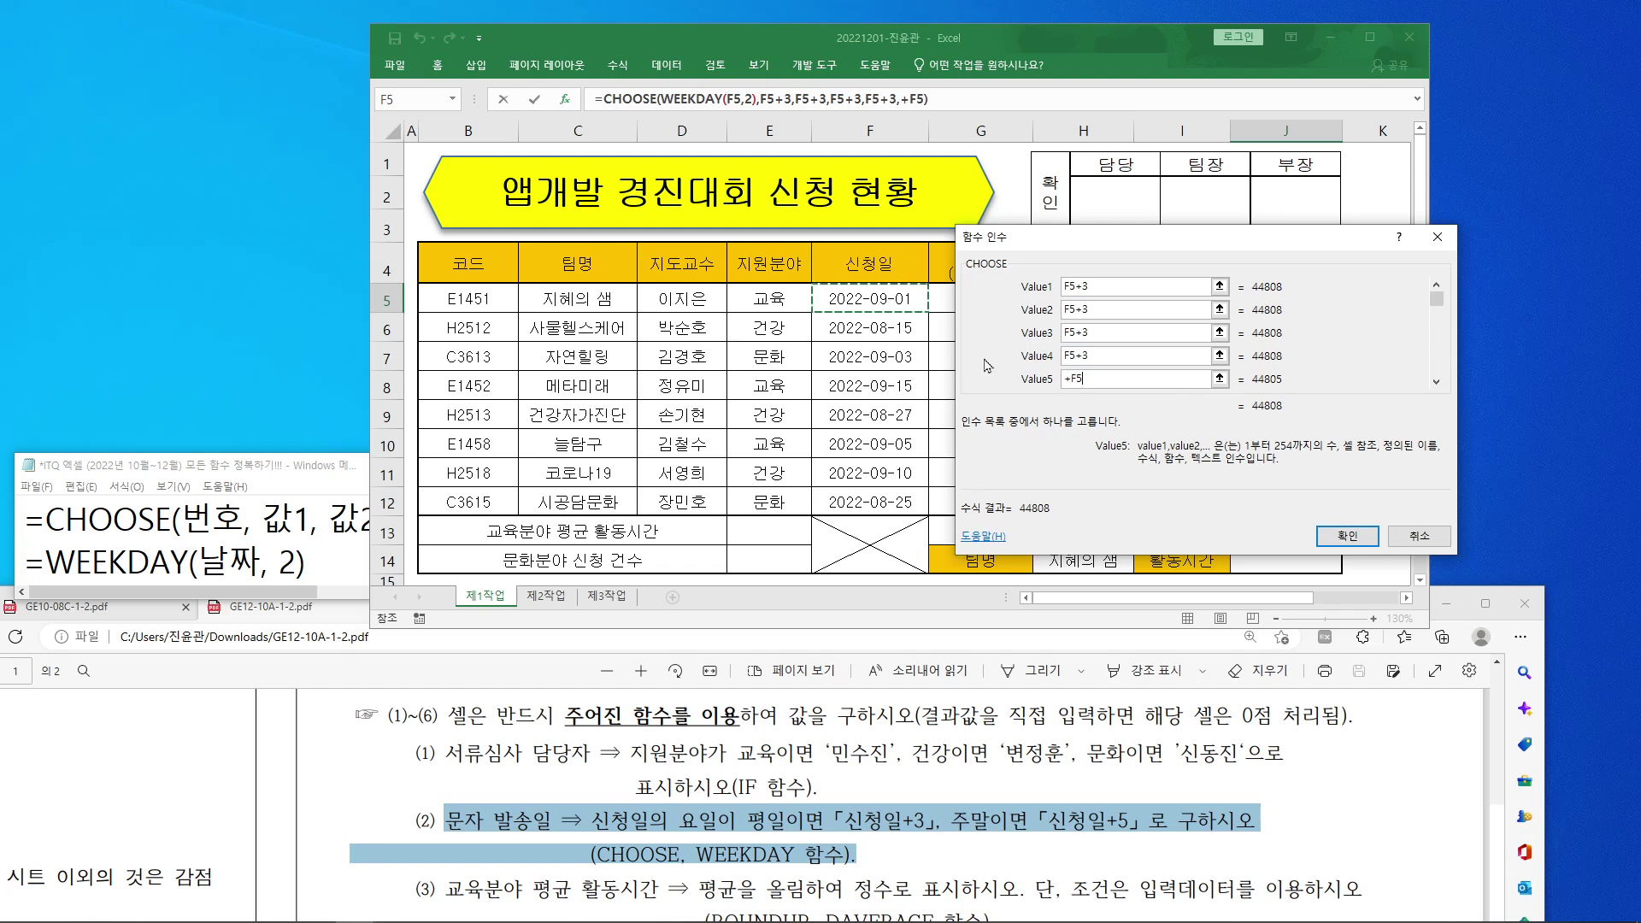
pyautogui.press('BackSpace')
pyautogui.press('BackSpace')
pyautogui.press('BackSpace')
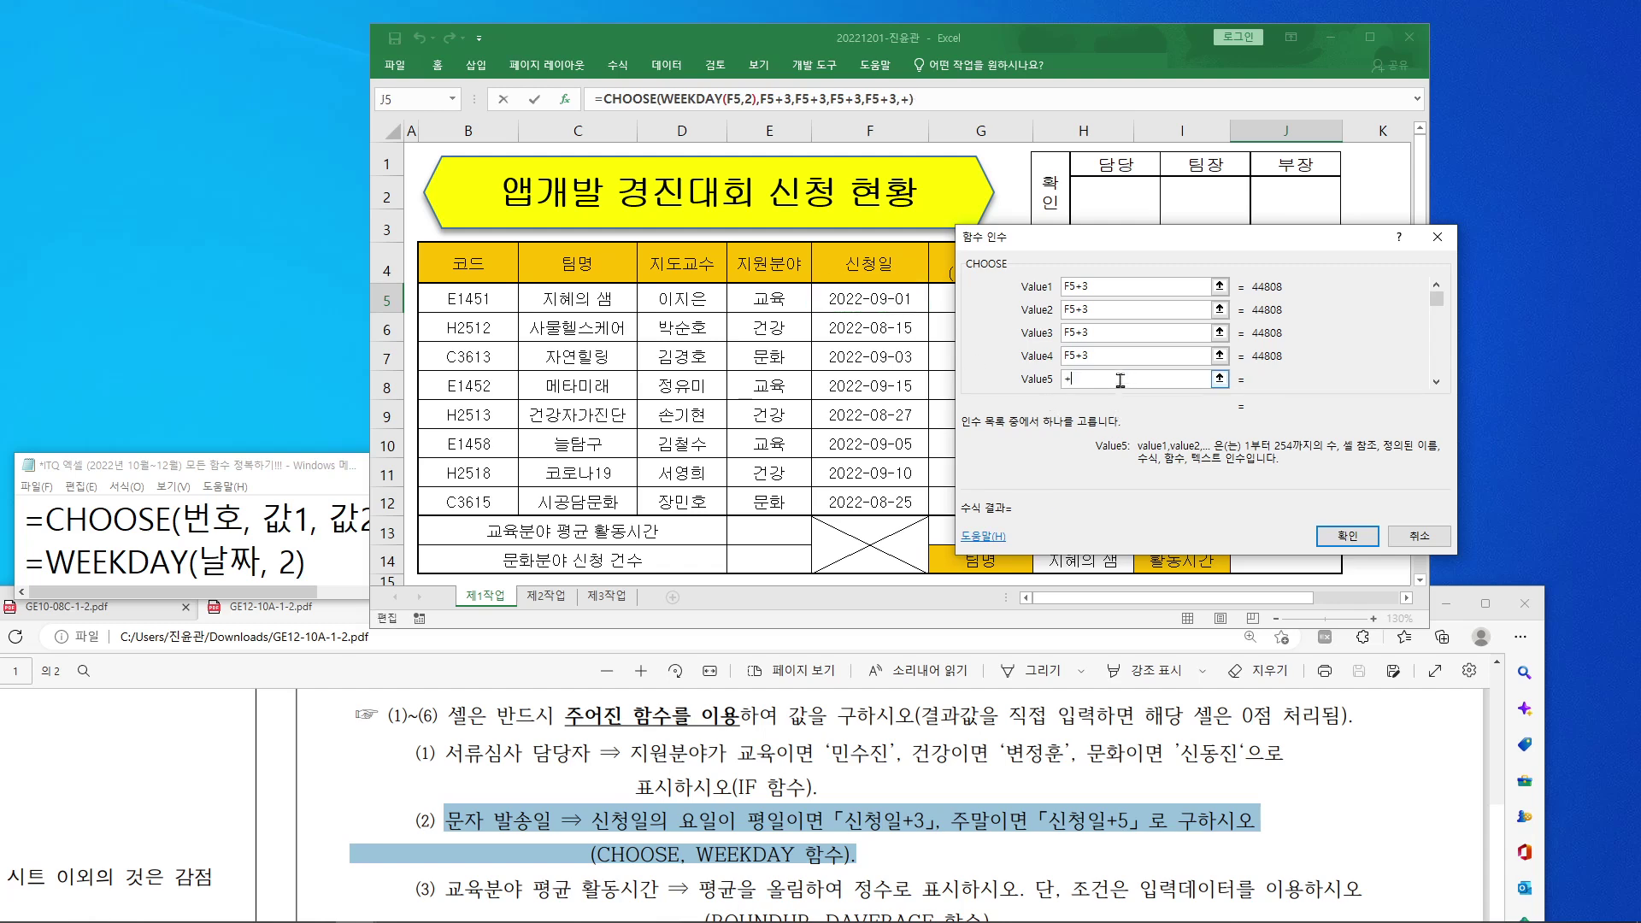
pyautogui.click(879, 297)
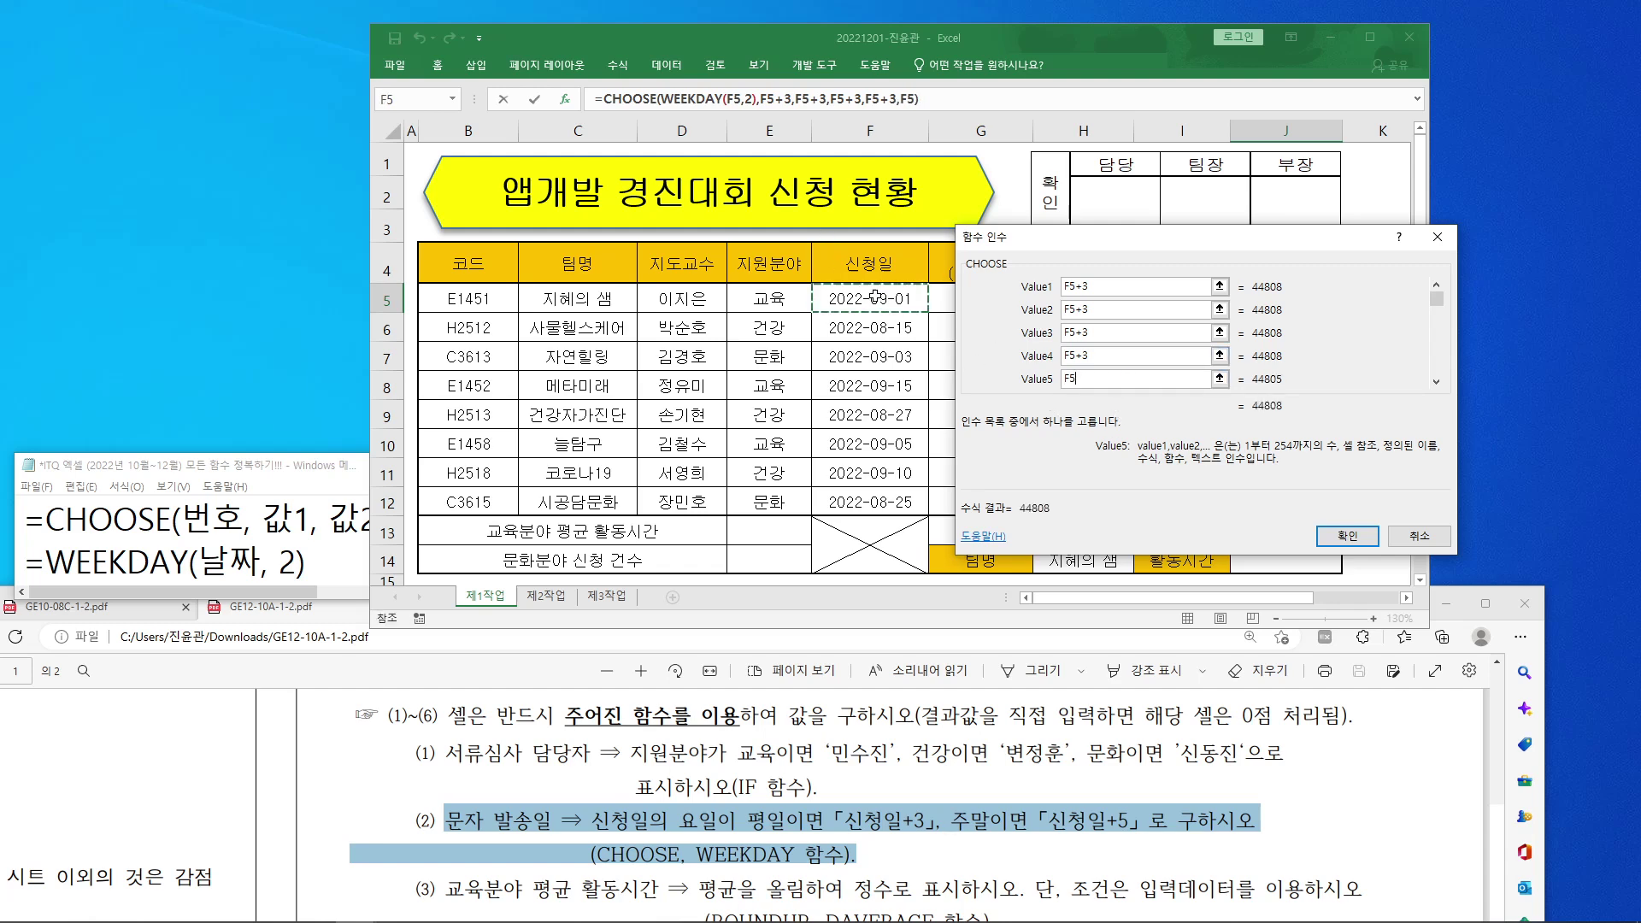
pyautogui.write('+')
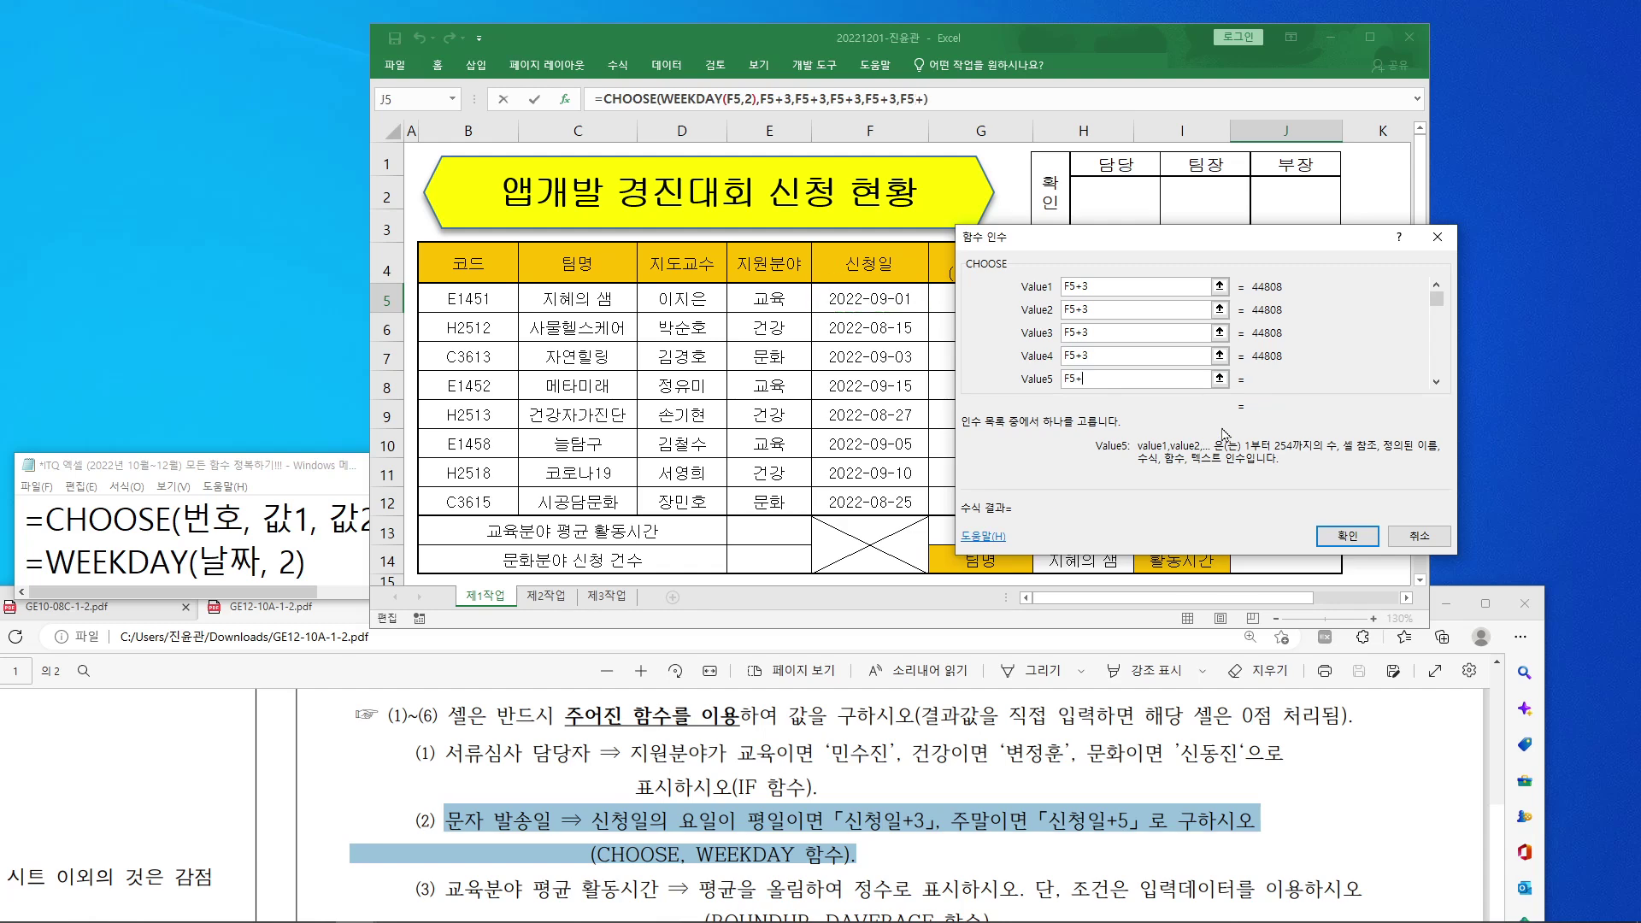
pyautogui.write('3')
# Step: Set the weekend arguments Value6 and Value7 of the CHOOSE function to F5+5
pyautogui.click(1437, 383)
pyautogui.click(1437, 383)
pyautogui.click(1437, 383)
pyautogui.click(1082, 332)
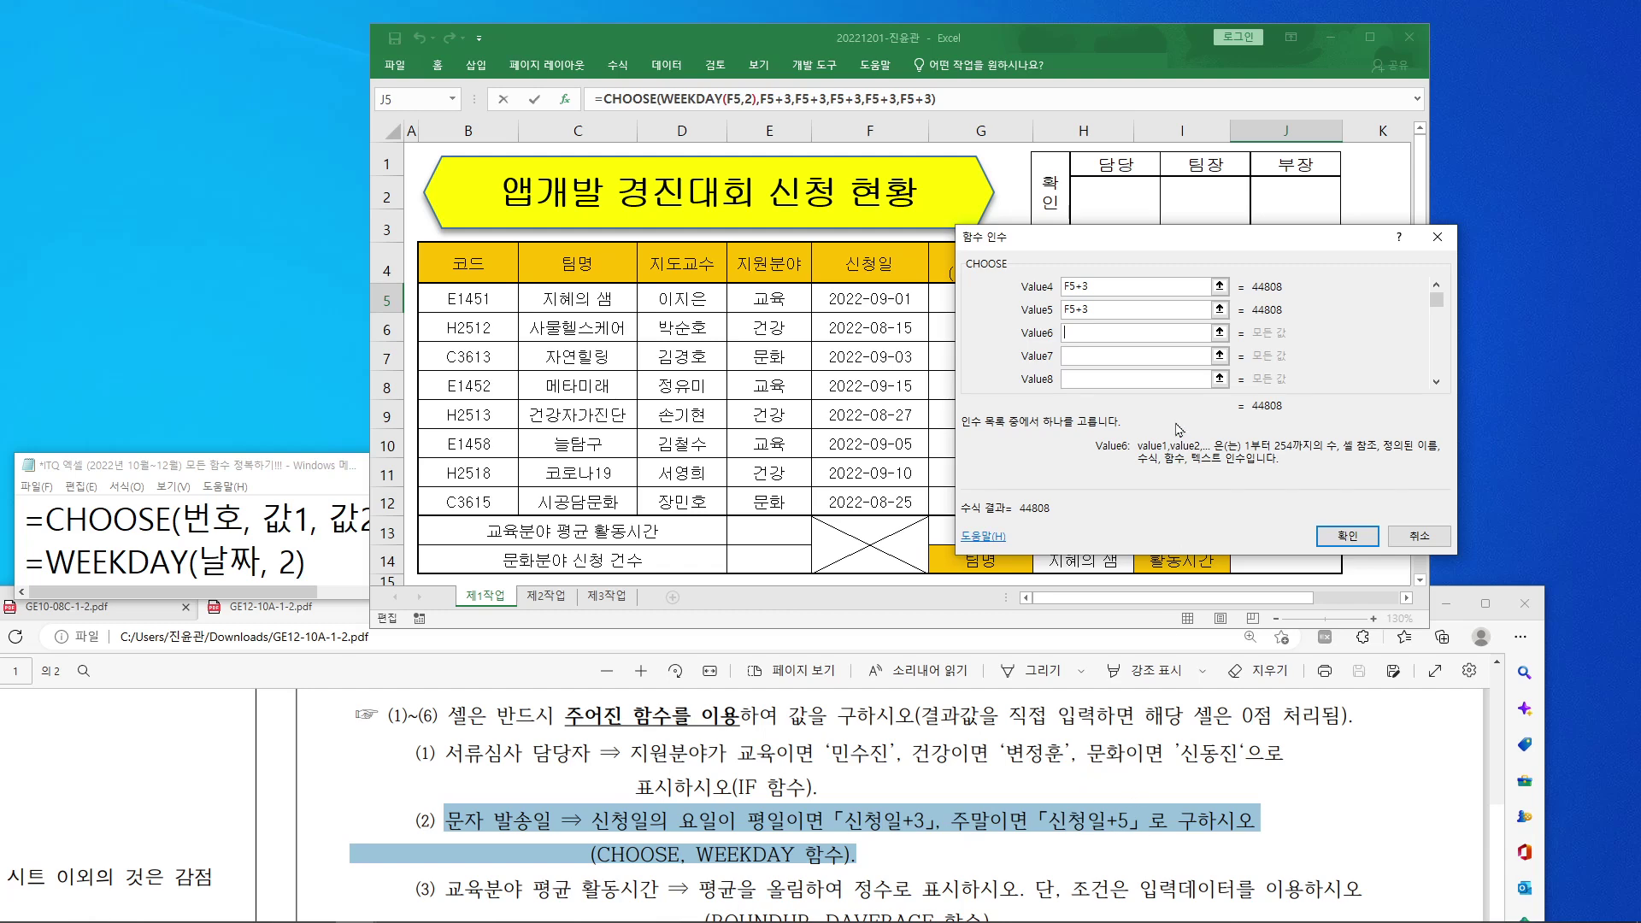
pyautogui.click(863, 301)
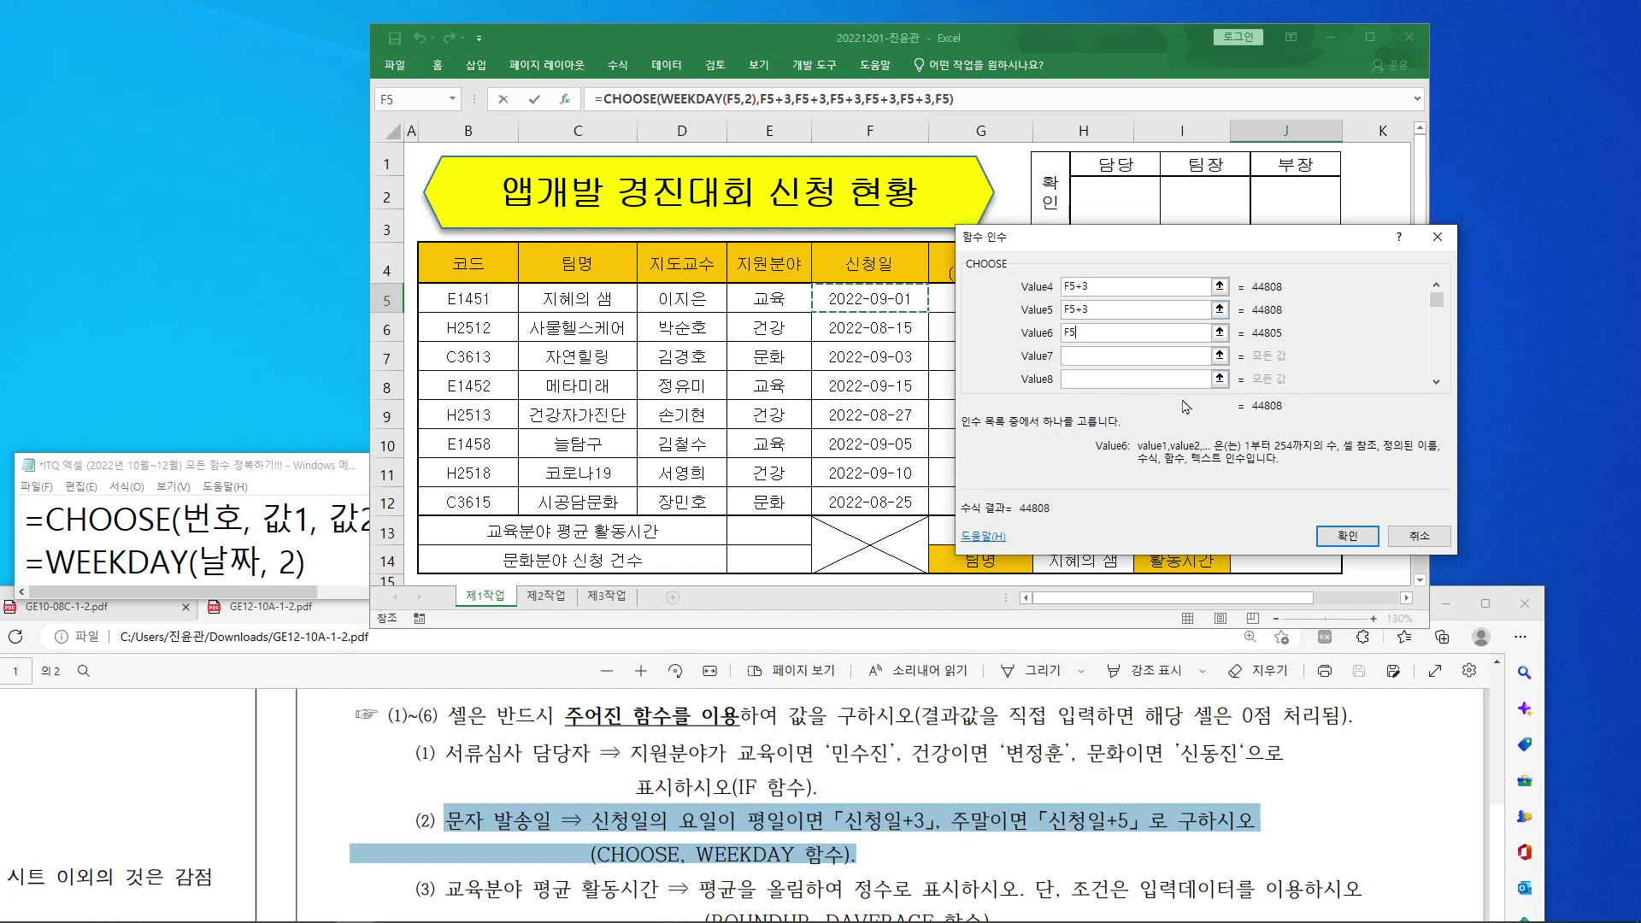
pyautogui.write('+5')
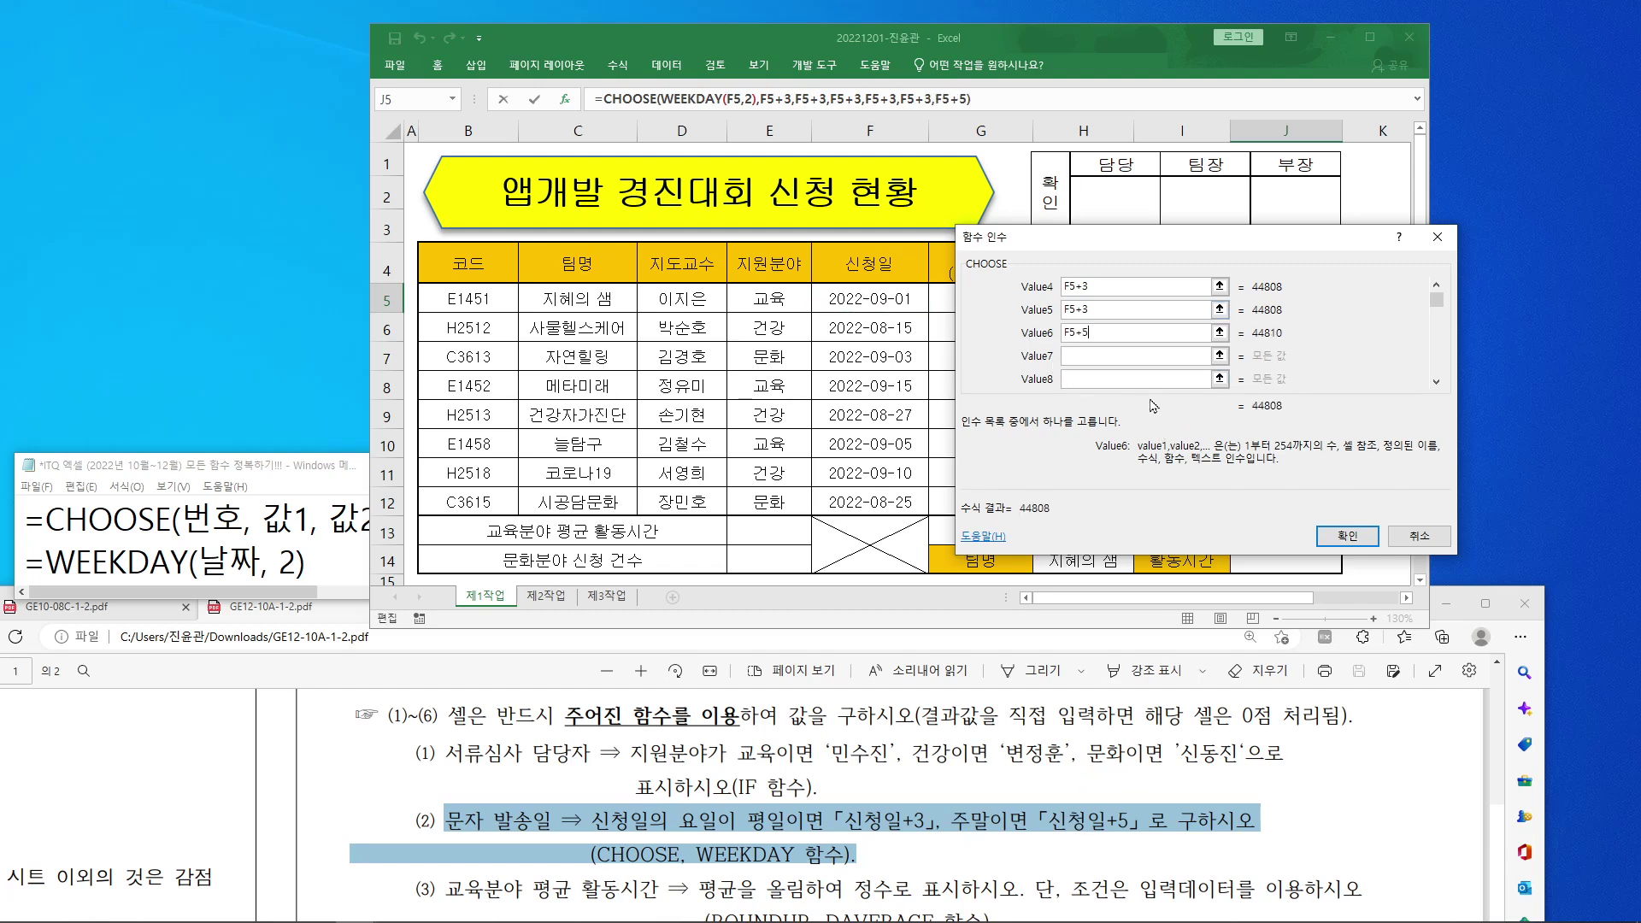
pyautogui.click(1120, 353)
pyautogui.click(884, 304)
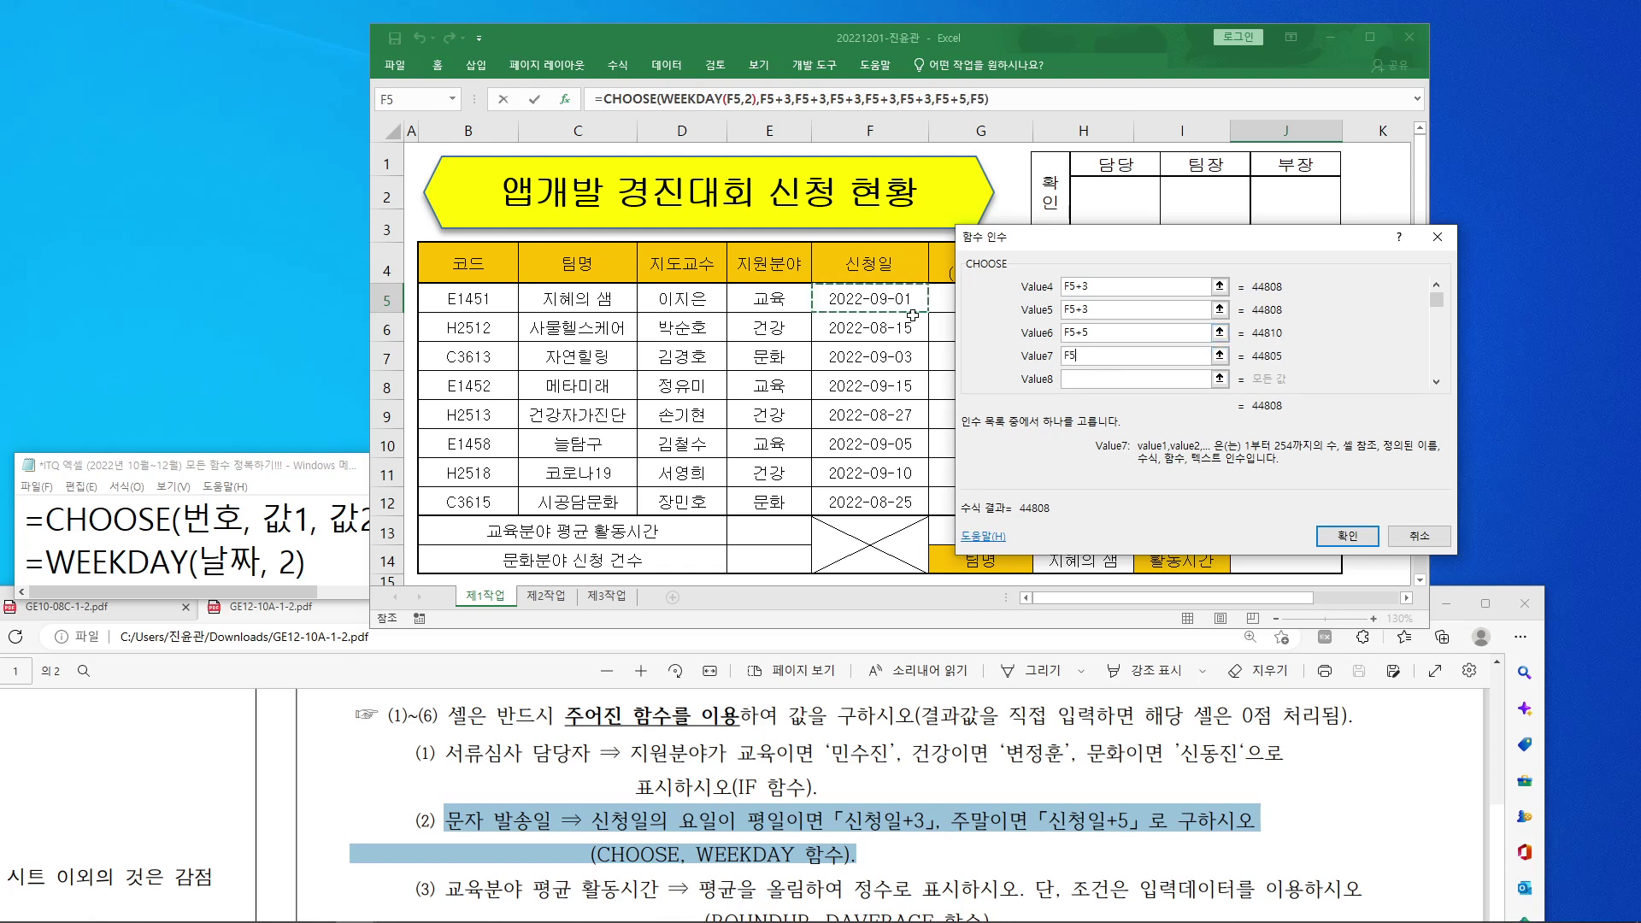
pyautogui.write('+5')
# Step: Check the formula's F5+3 and F5+5 arguments against the 신청일+3 and 신청일+5 conditions in exam problem (2)
pyautogui.scroll(2, 1436, 294)
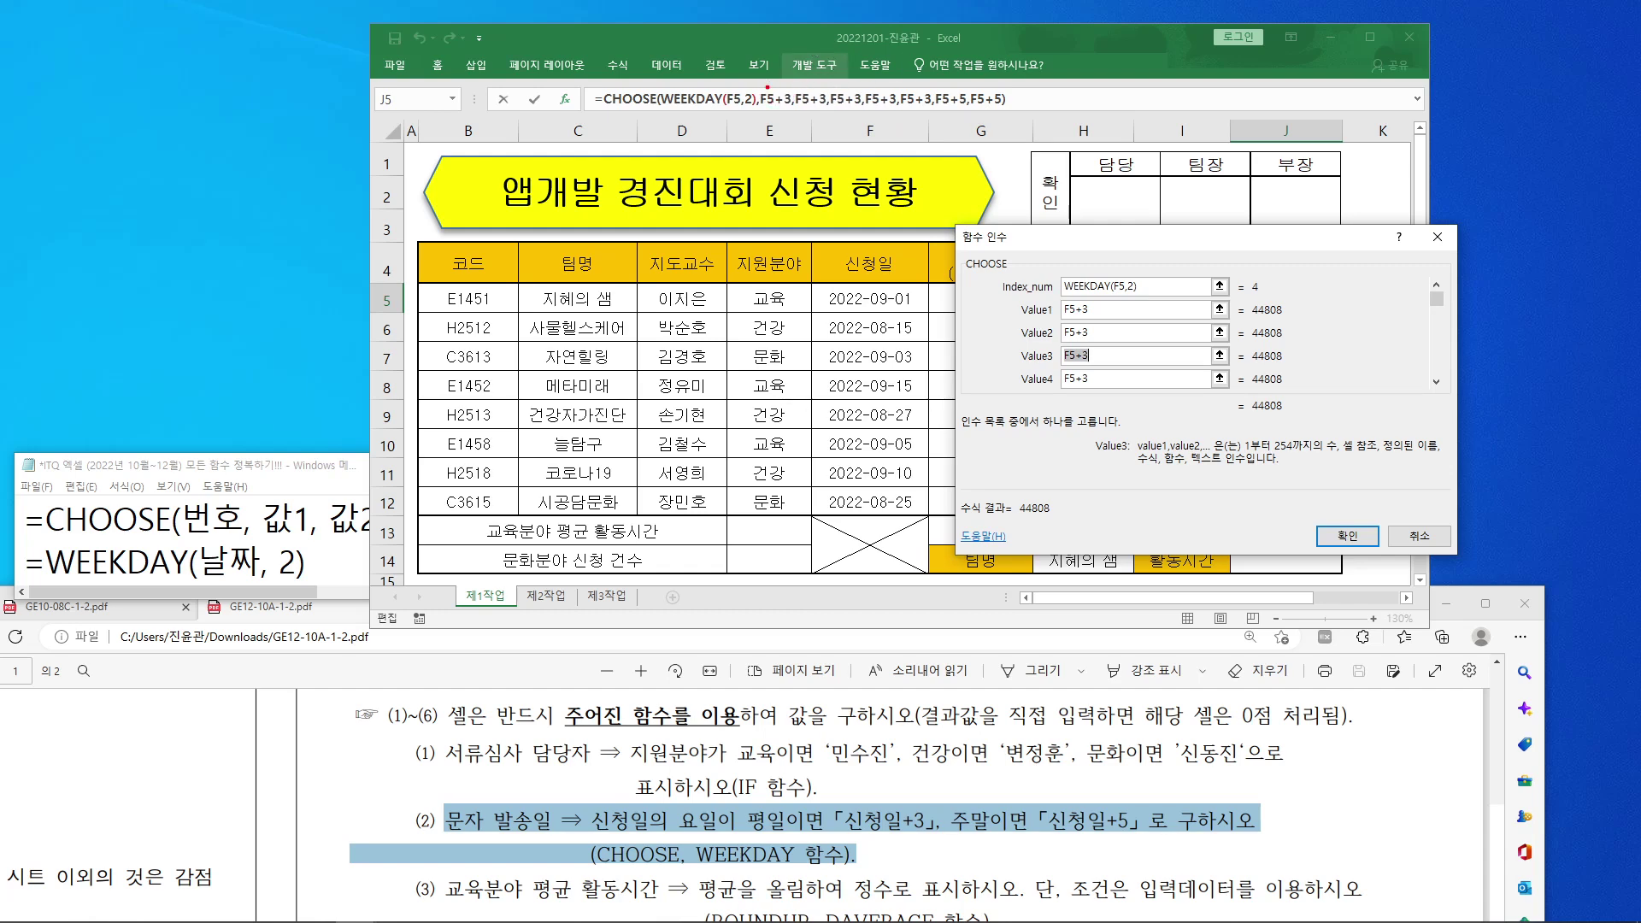
pyautogui.moveTo(760, 83); pyautogui.dragTo(935, 114)
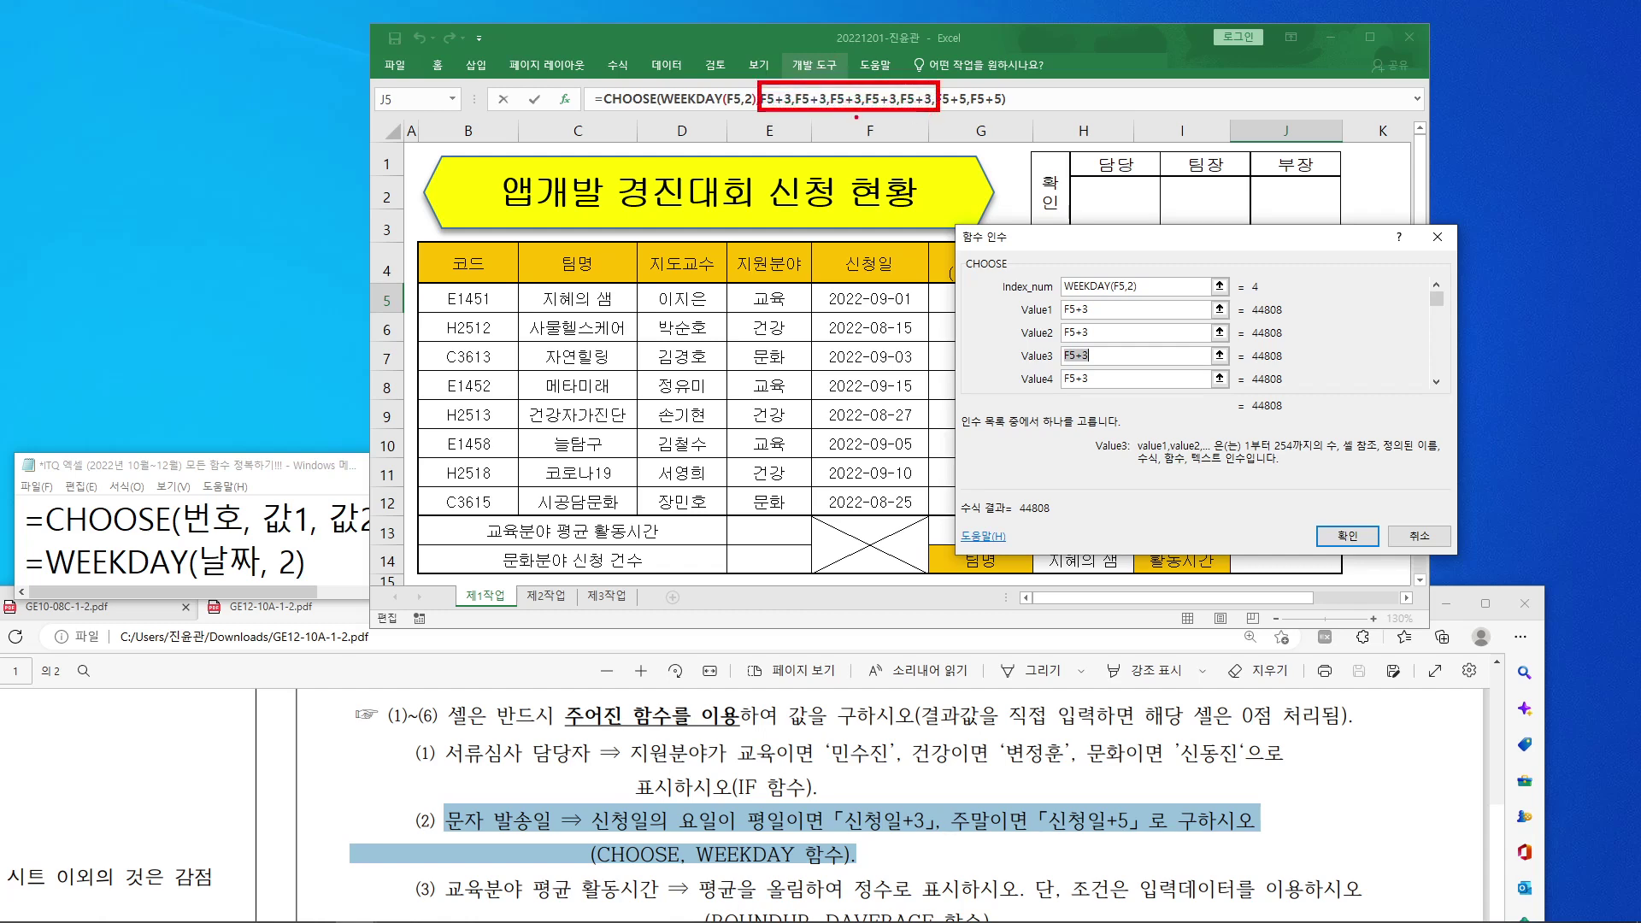
pyautogui.moveTo(824, 75); pyautogui.dragTo(841, 74)
pyautogui.moveTo(840, 797)
pyautogui.mouseDown()
pyautogui.moveTo(945, 838)
pyautogui.moveTo(942, 853)
pyautogui.mouseUp()
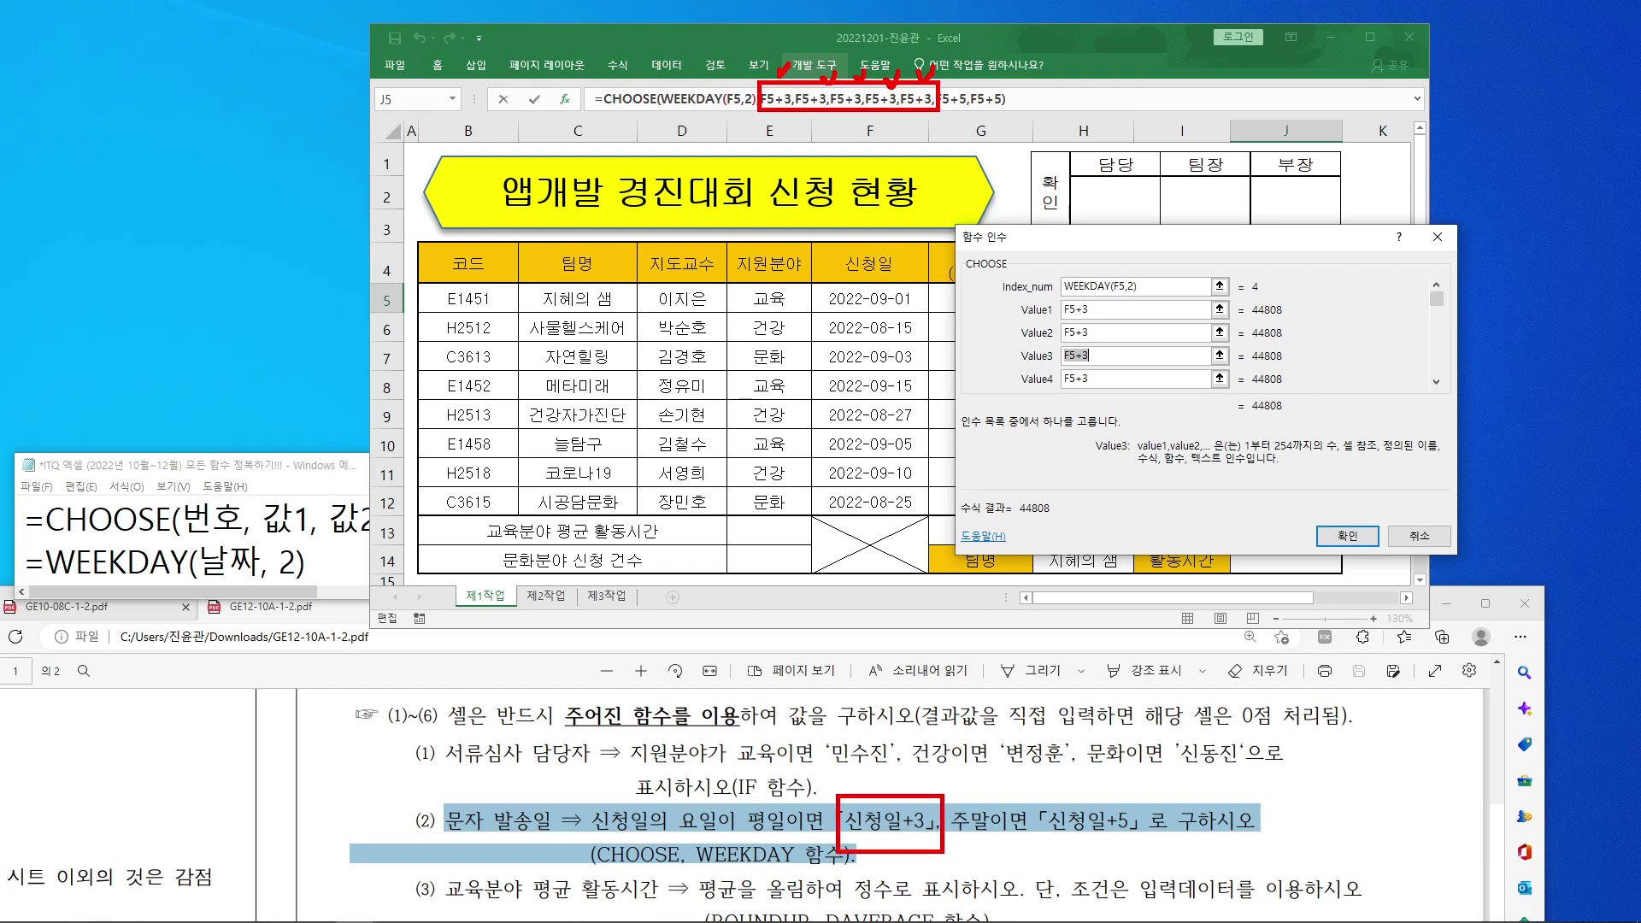
pyautogui.moveTo(942, 84); pyautogui.dragTo(1021, 112)
pyautogui.moveTo(1035, 796)
pyautogui.mouseDown()
pyautogui.moveTo(1087, 803)
pyautogui.moveTo(1143, 850)
pyautogui.mouseUp()
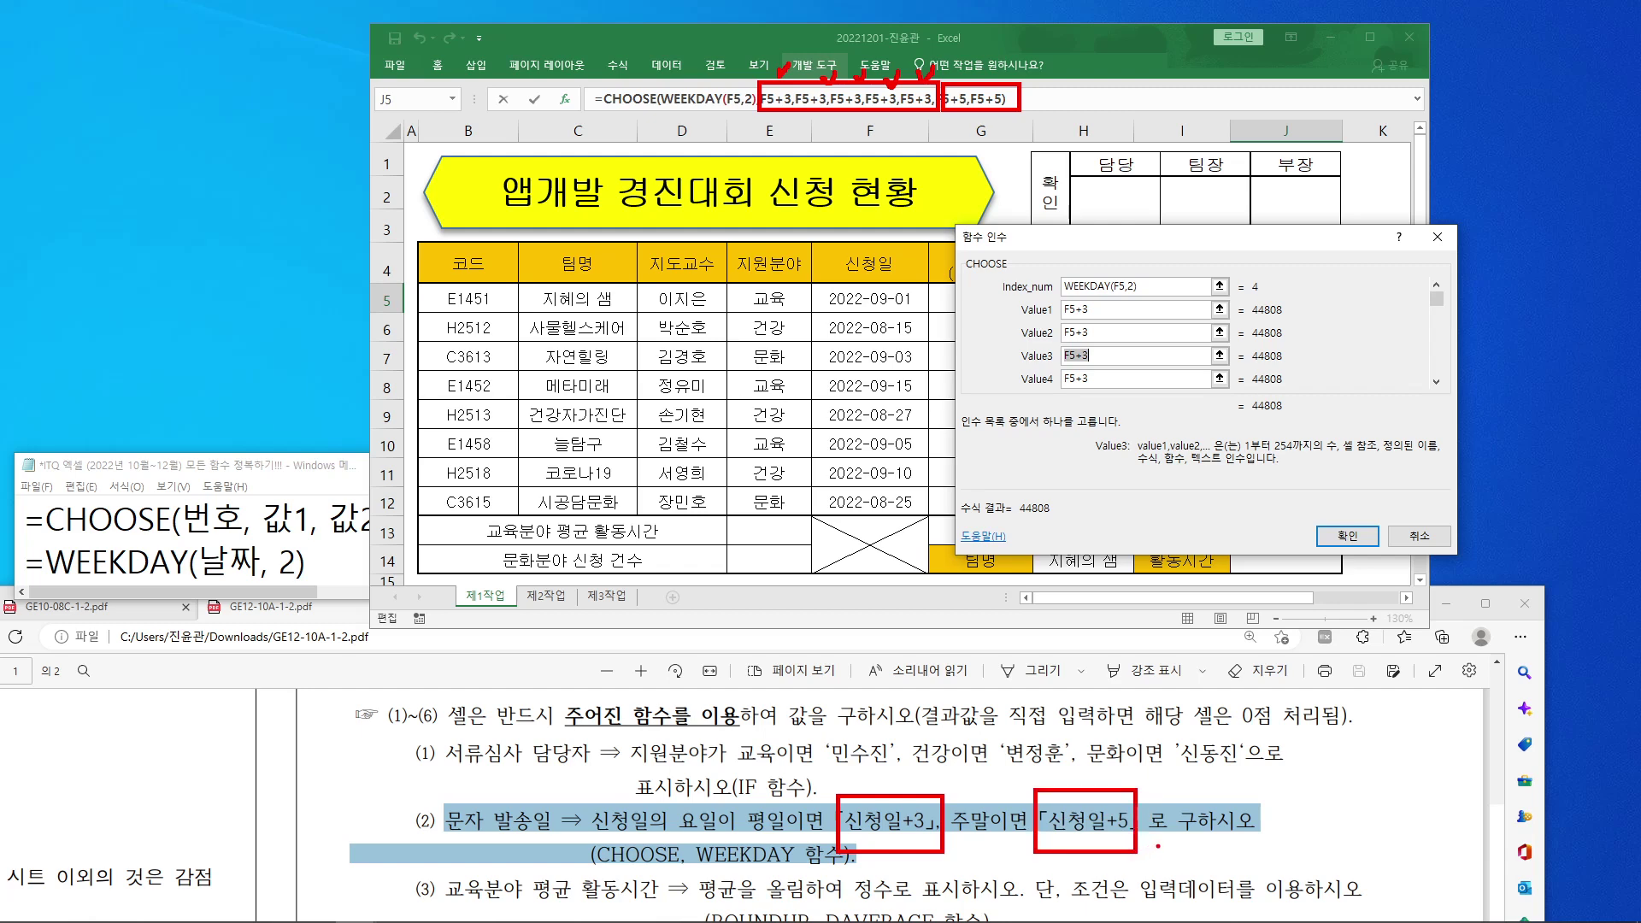
pyautogui.press('Escape')
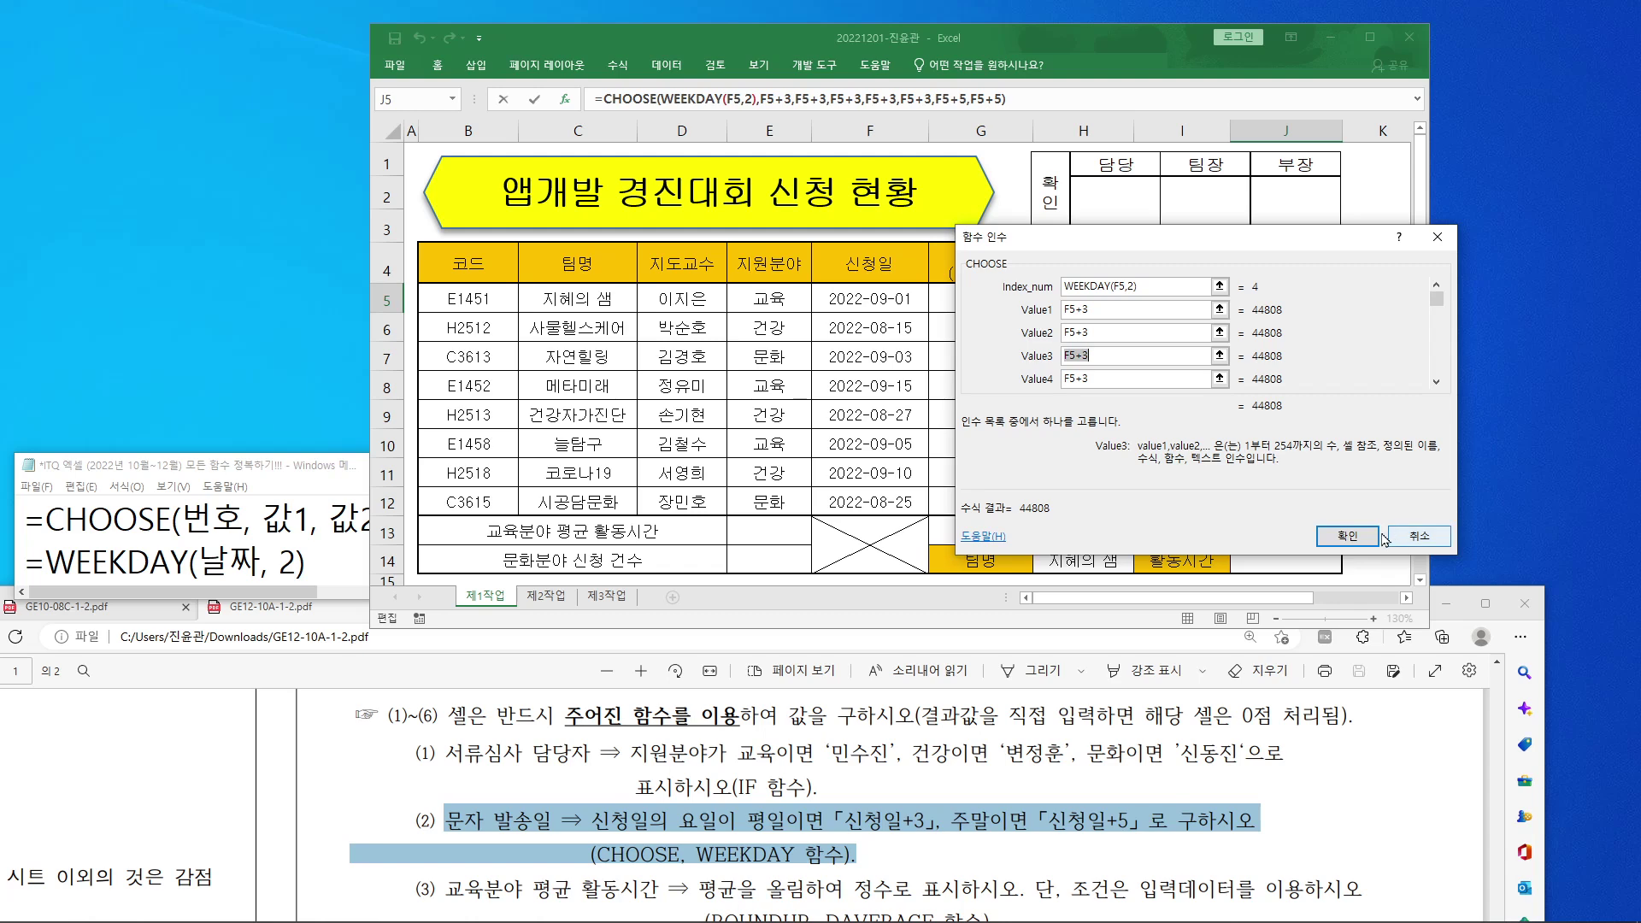
# Step: Confirm the CHOOSE formula in J5 and fill it down the 문자 발송일 column through J12
pyautogui.click(1347, 536)
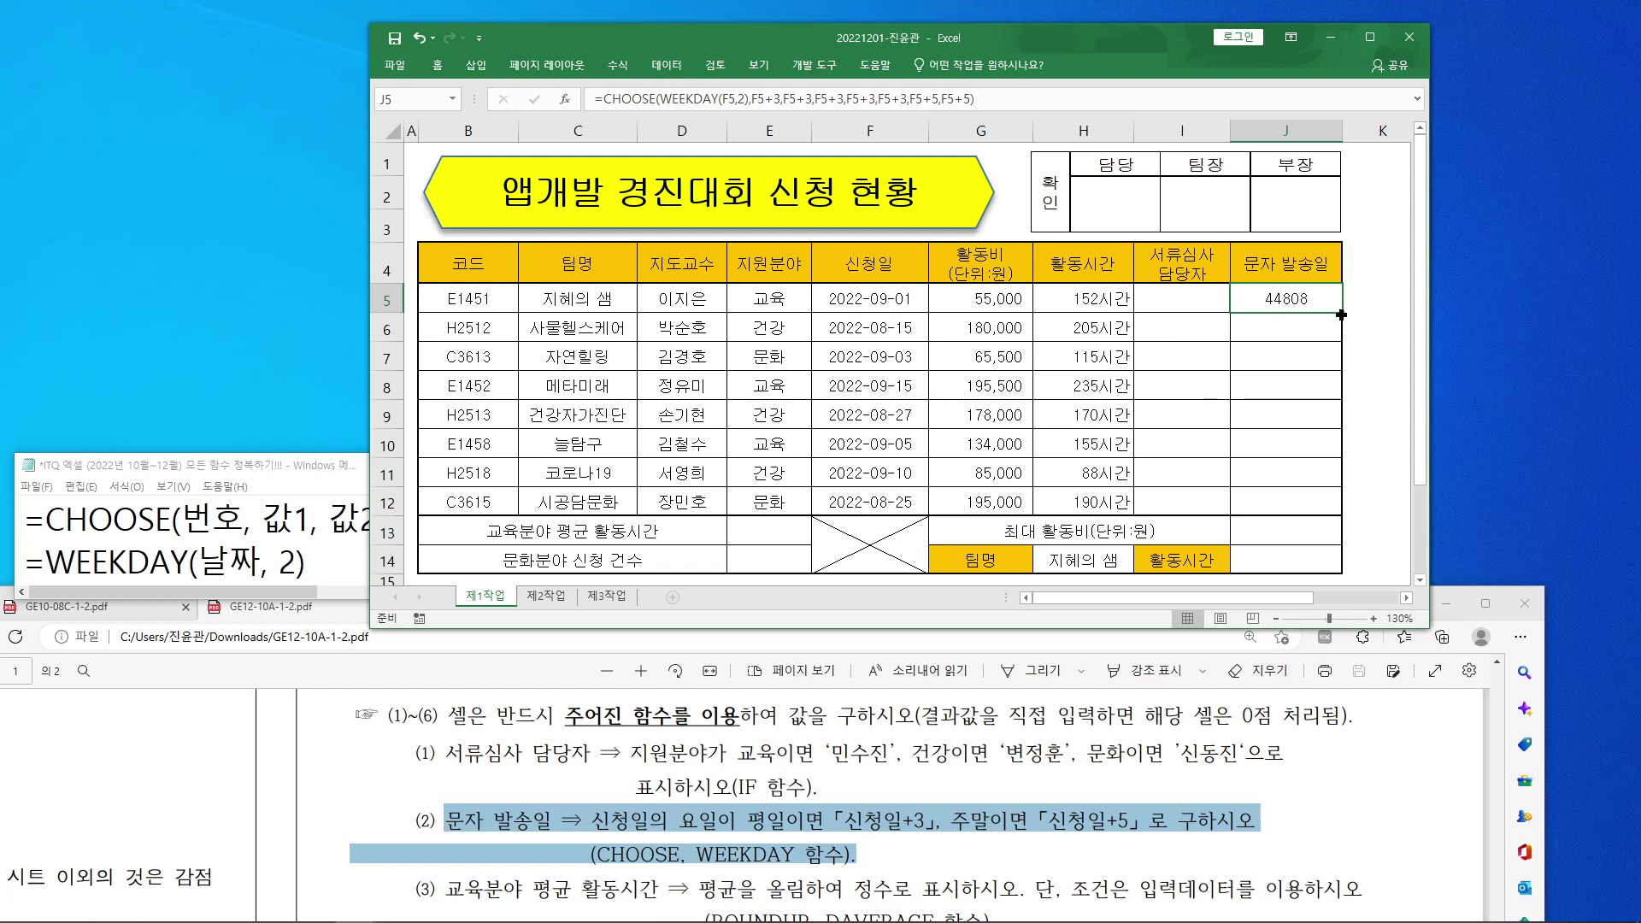
pyautogui.moveTo(1344, 311); pyautogui.dragTo(1341, 506)
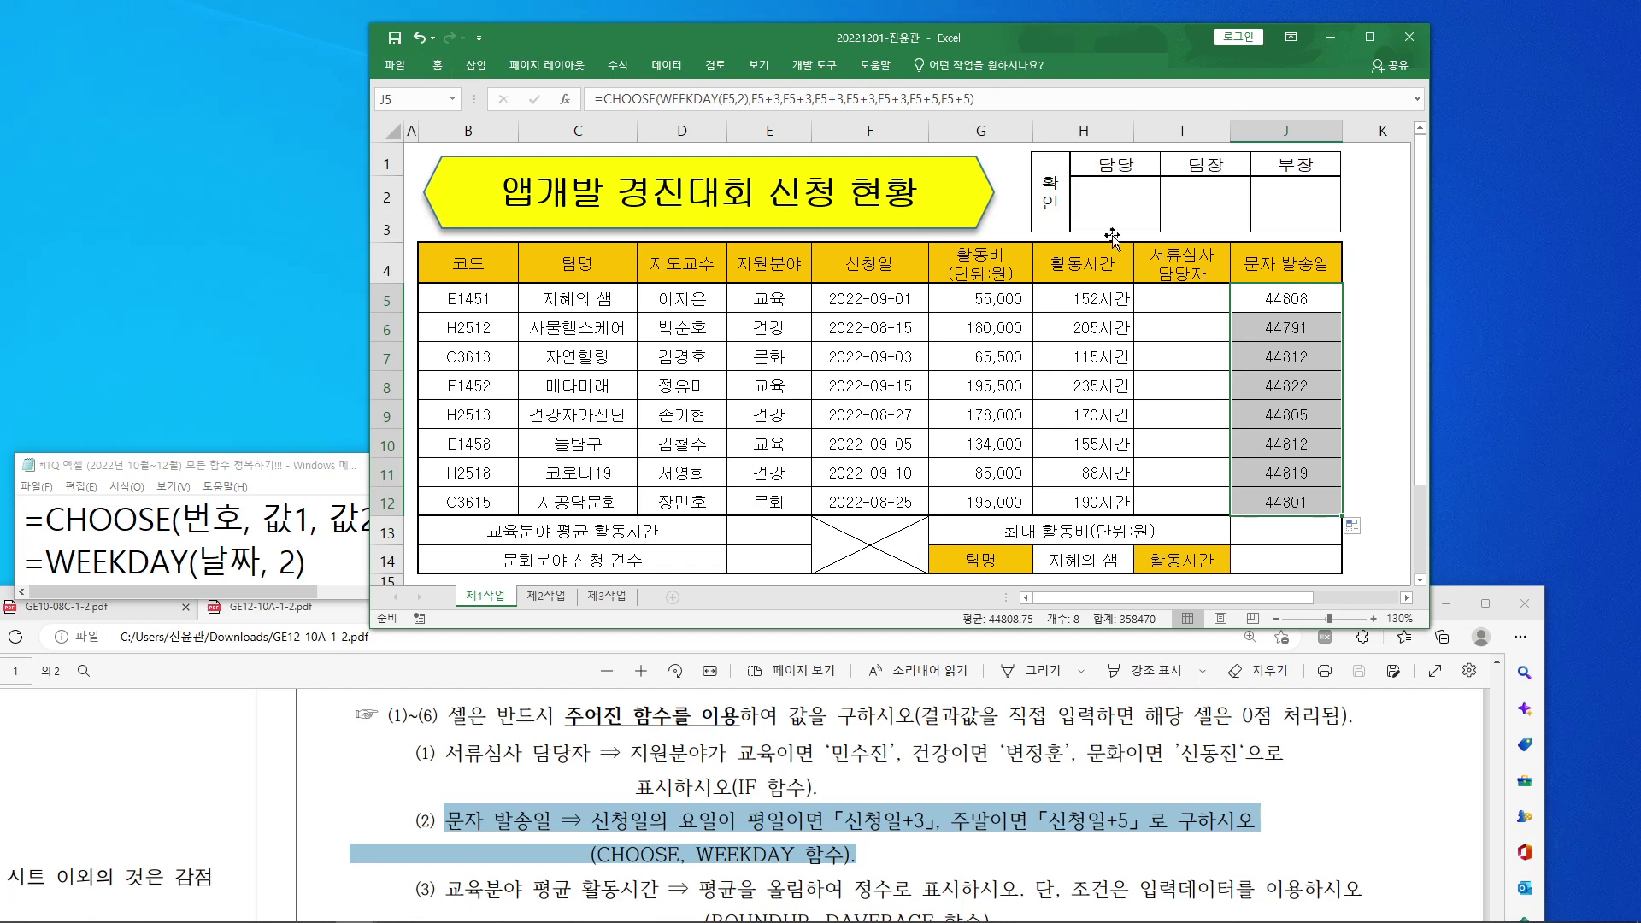
# Step: Format the filled 문자 발송일 cells J5:J12 with the 간단한 날짜 (short date) number format
pyautogui.click(439, 68)
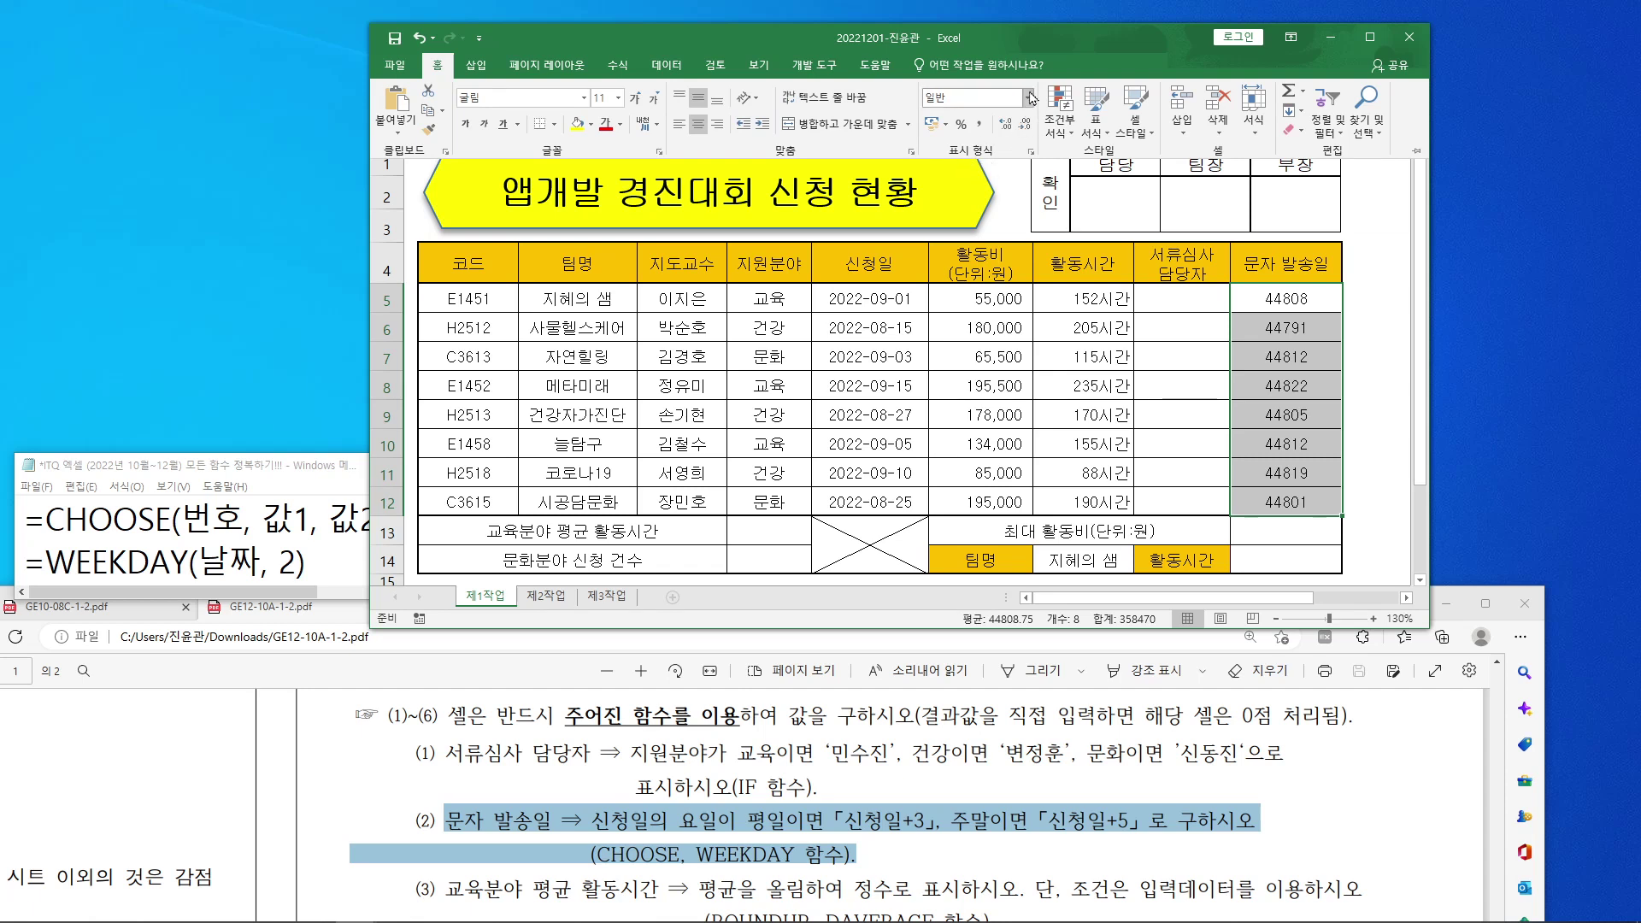
pyautogui.click(1029, 99)
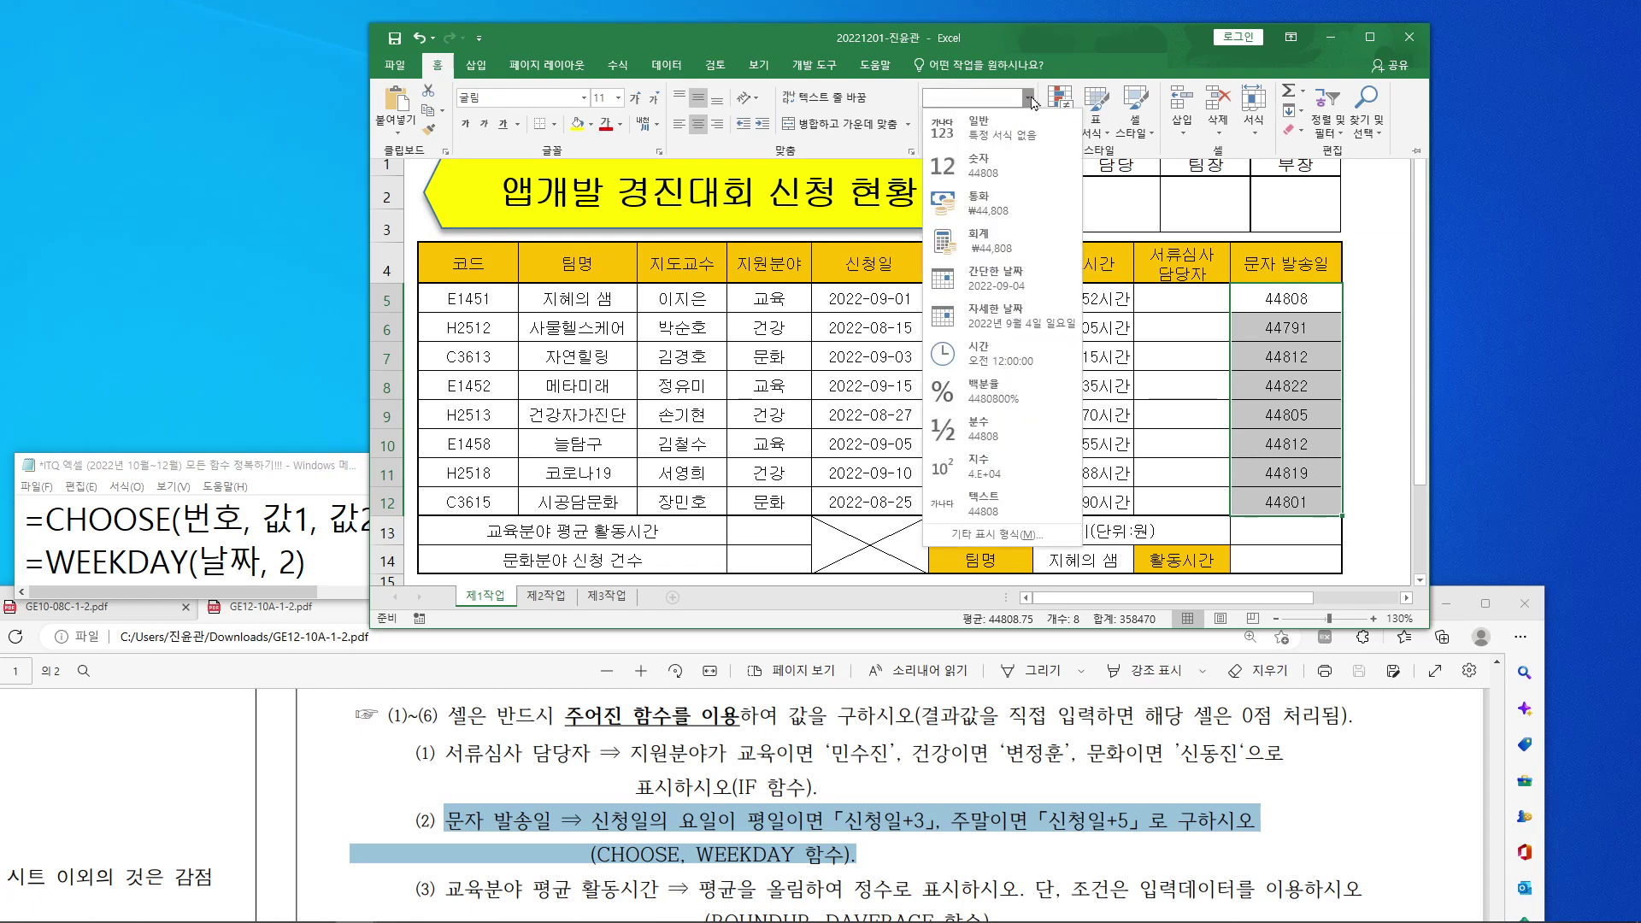
pyautogui.click(1007, 278)
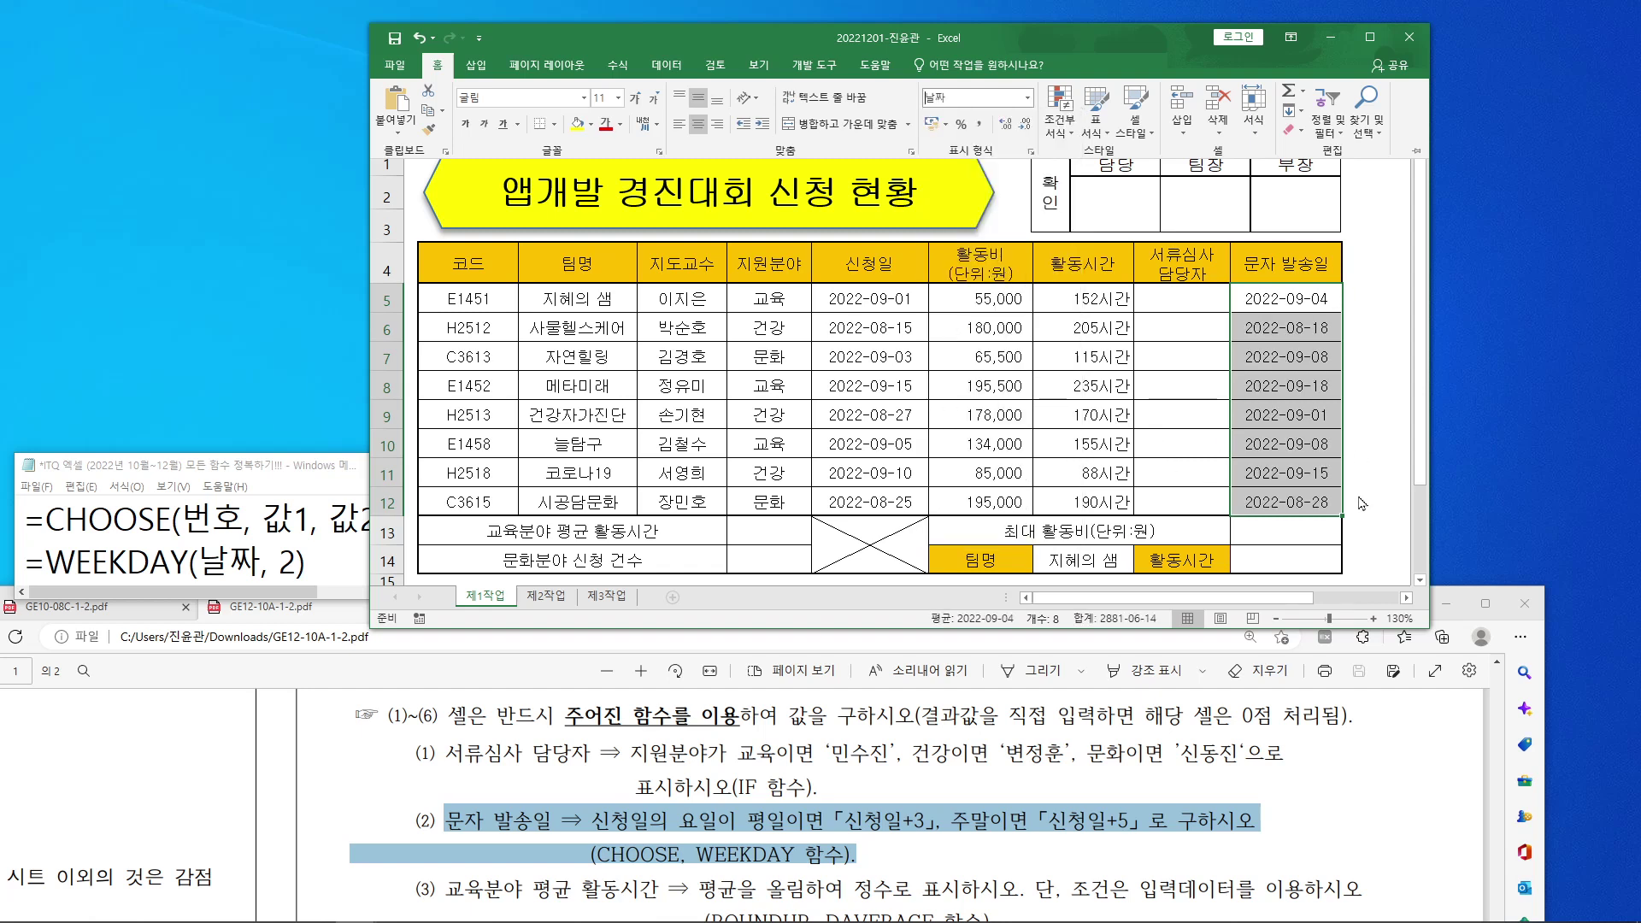
pyautogui.click(1376, 473)
pyautogui.click(1375, 473)
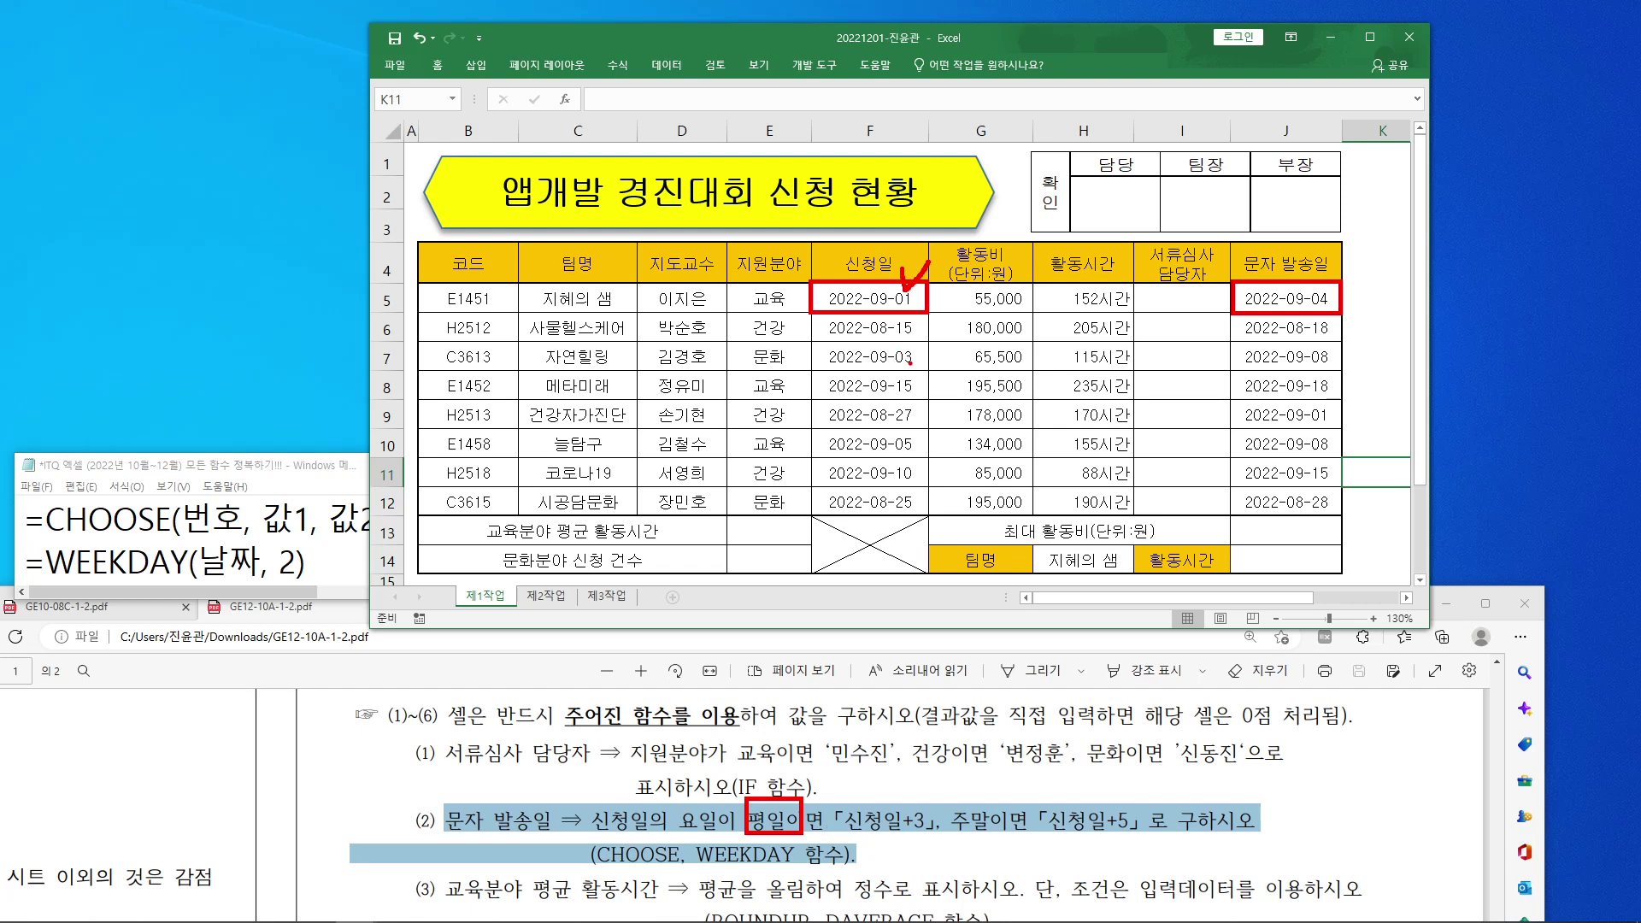
# Step: Compare the 신청일 dates with their 문자 발송일 results against the weekday +3 and weekend +5 conditions, and review the formula in J5
pyautogui.moveTo(812, 319); pyautogui.dragTo(926, 343)
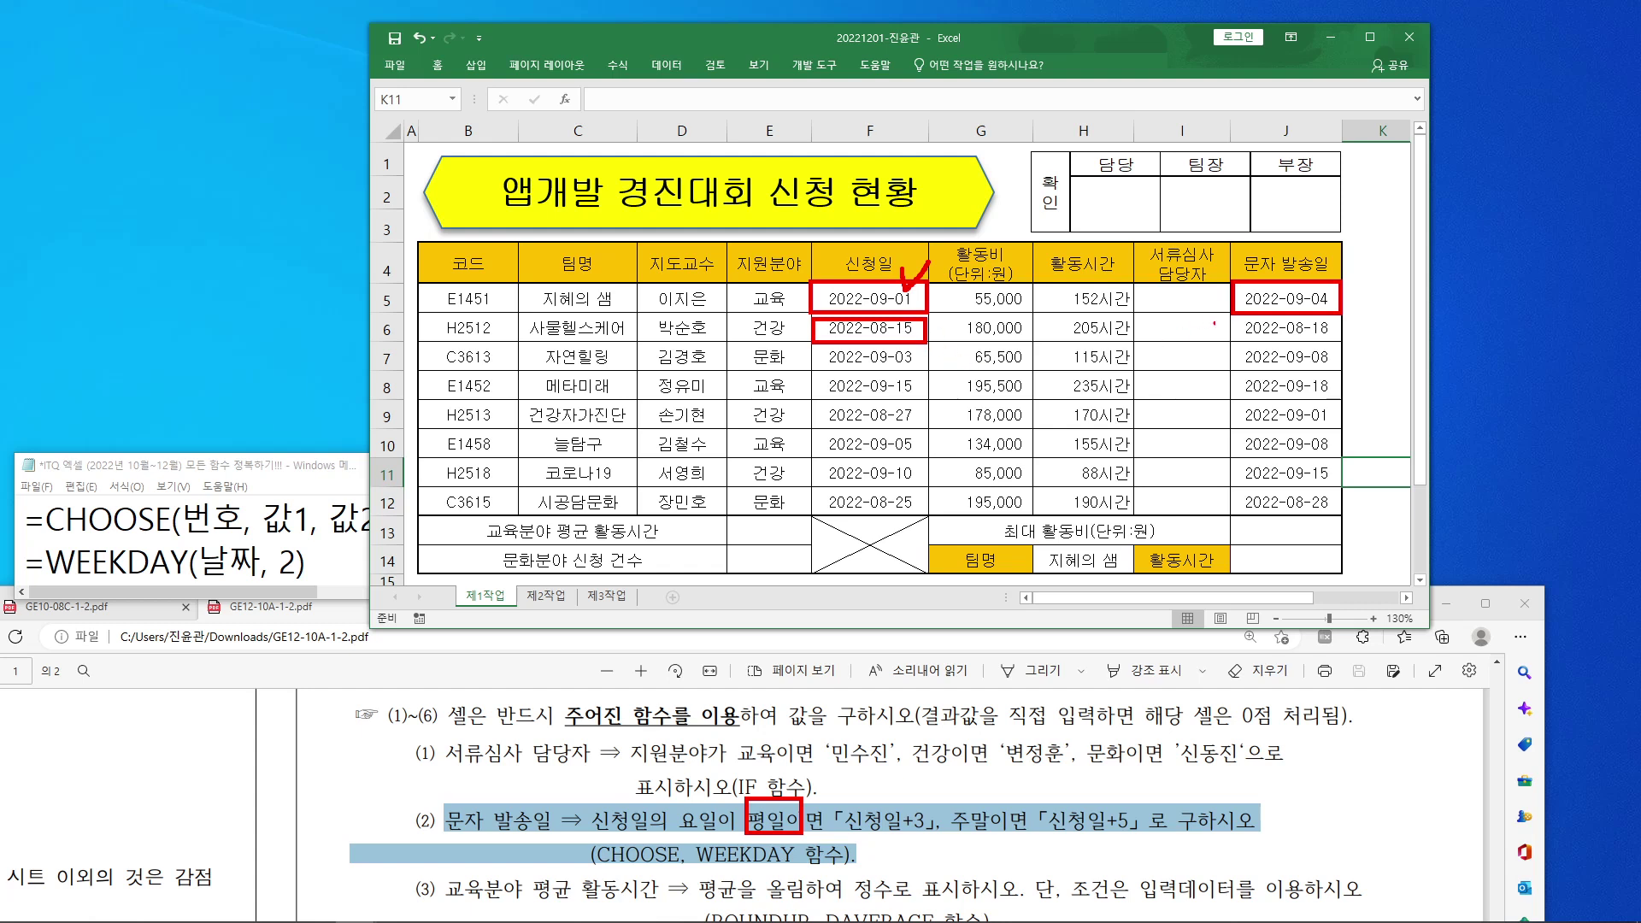
pyautogui.moveTo(1235, 316)
pyautogui.mouseDown()
pyautogui.moveTo(1372, 328)
pyautogui.moveTo(1339, 341)
pyautogui.mouseUp()
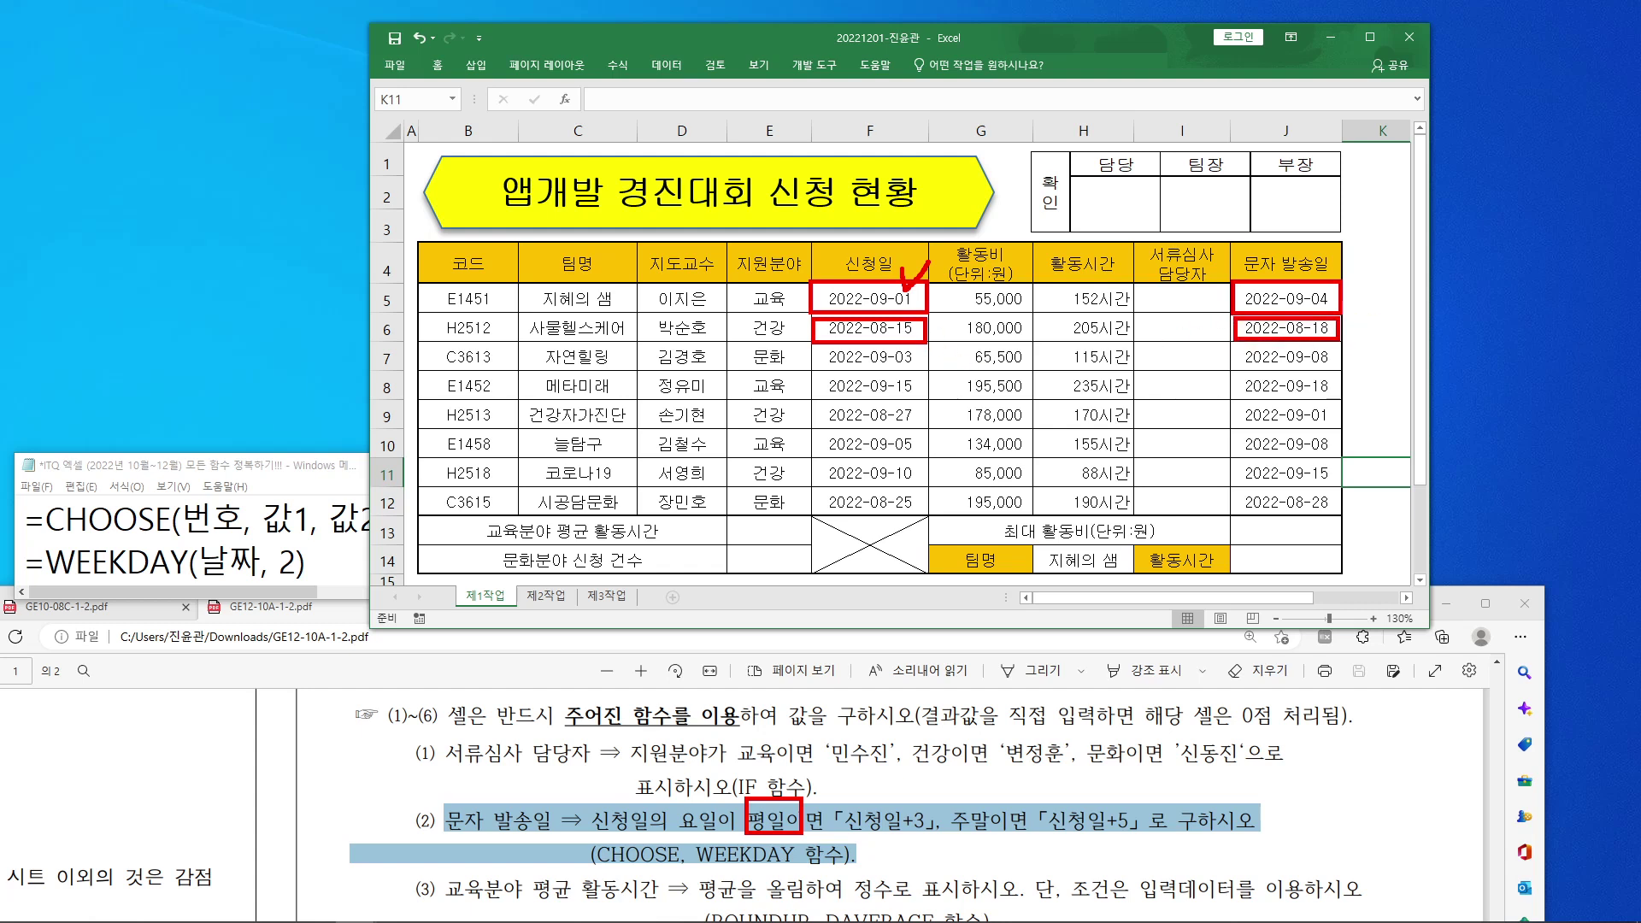
pyautogui.moveTo(821, 348); pyautogui.dragTo(925, 371)
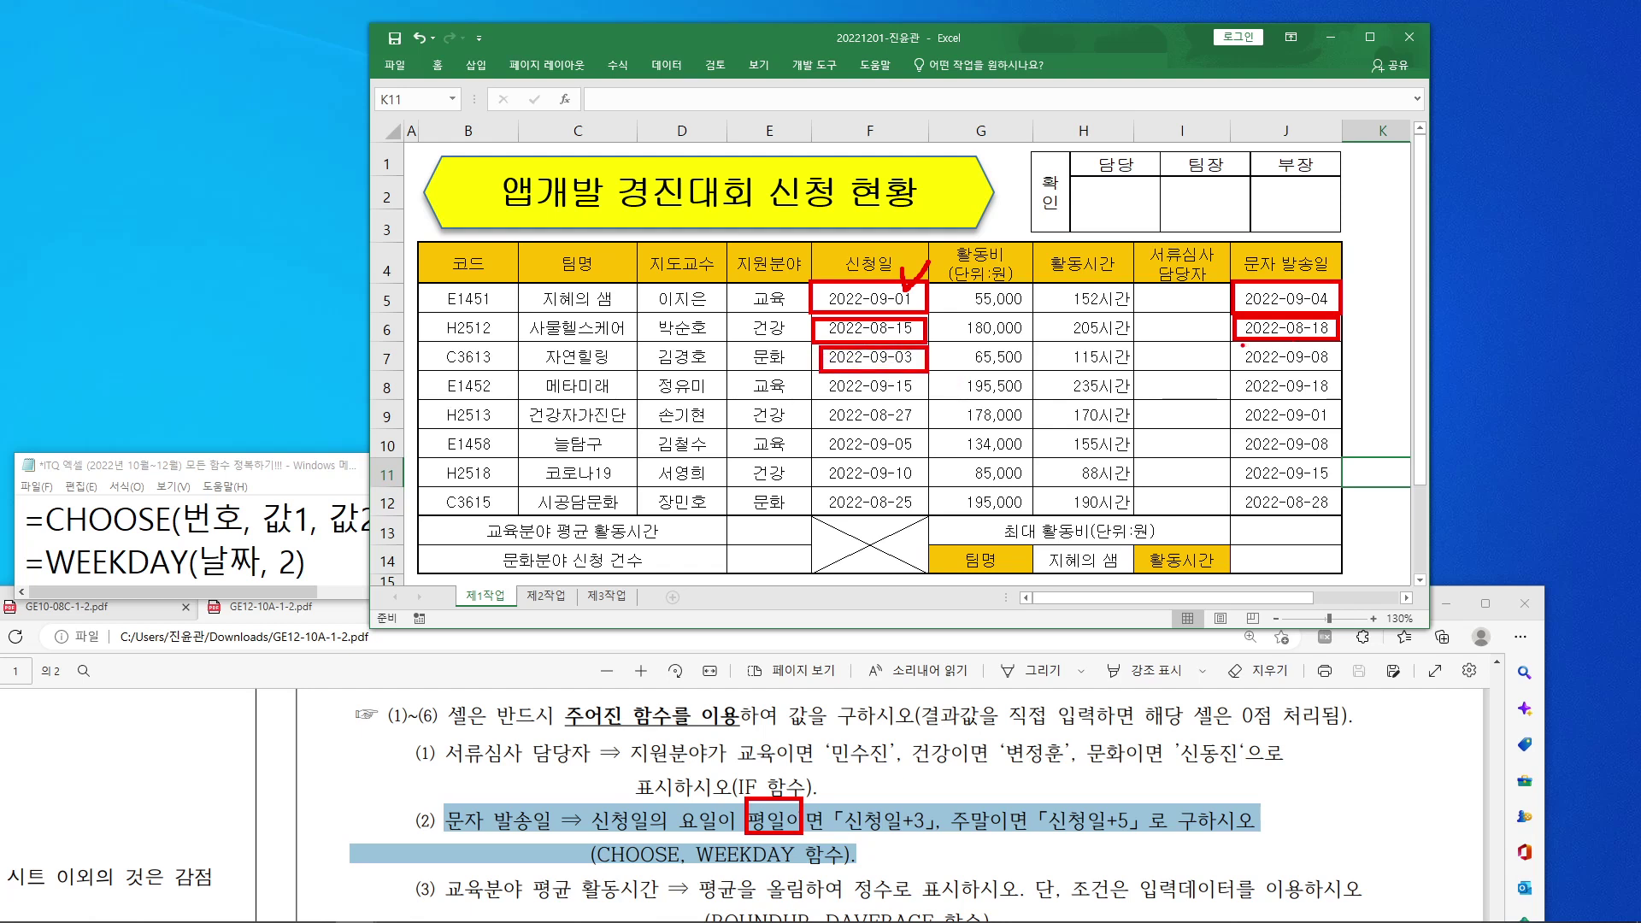
pyautogui.moveTo(920, 351); pyautogui.dragTo(959, 338)
pyautogui.moveTo(1237, 343); pyautogui.dragTo(1338, 370)
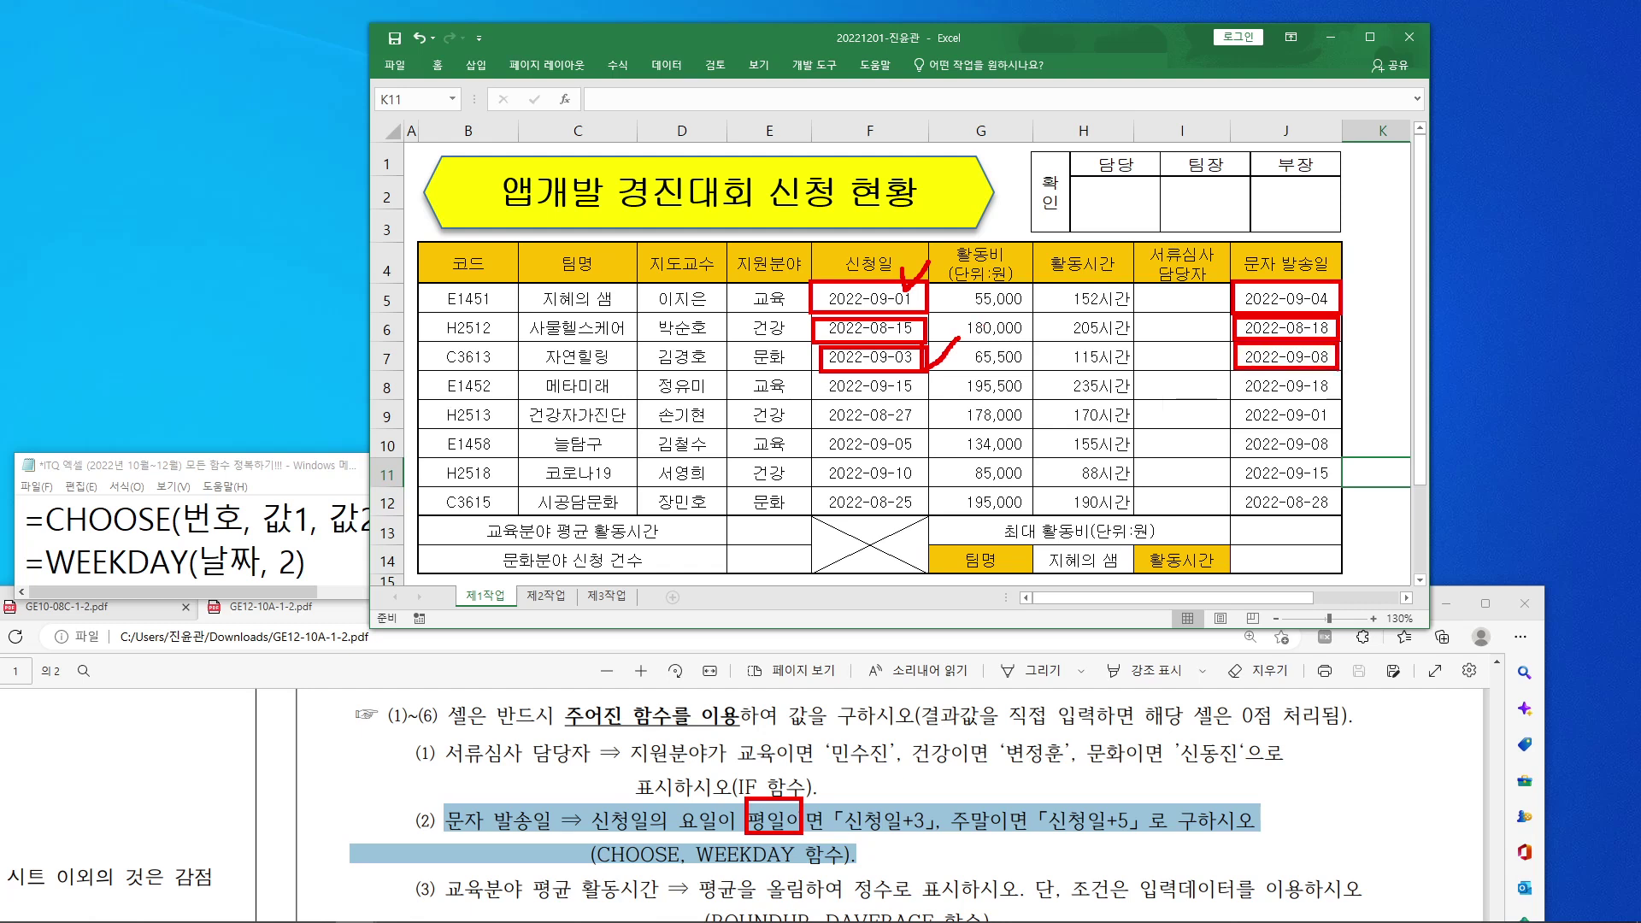
pyautogui.moveTo(1149, 827)
pyautogui.mouseDown()
pyautogui.moveTo(1047, 822)
pyautogui.moveTo(1153, 841)
pyautogui.moveTo(1137, 855)
pyautogui.mouseUp()
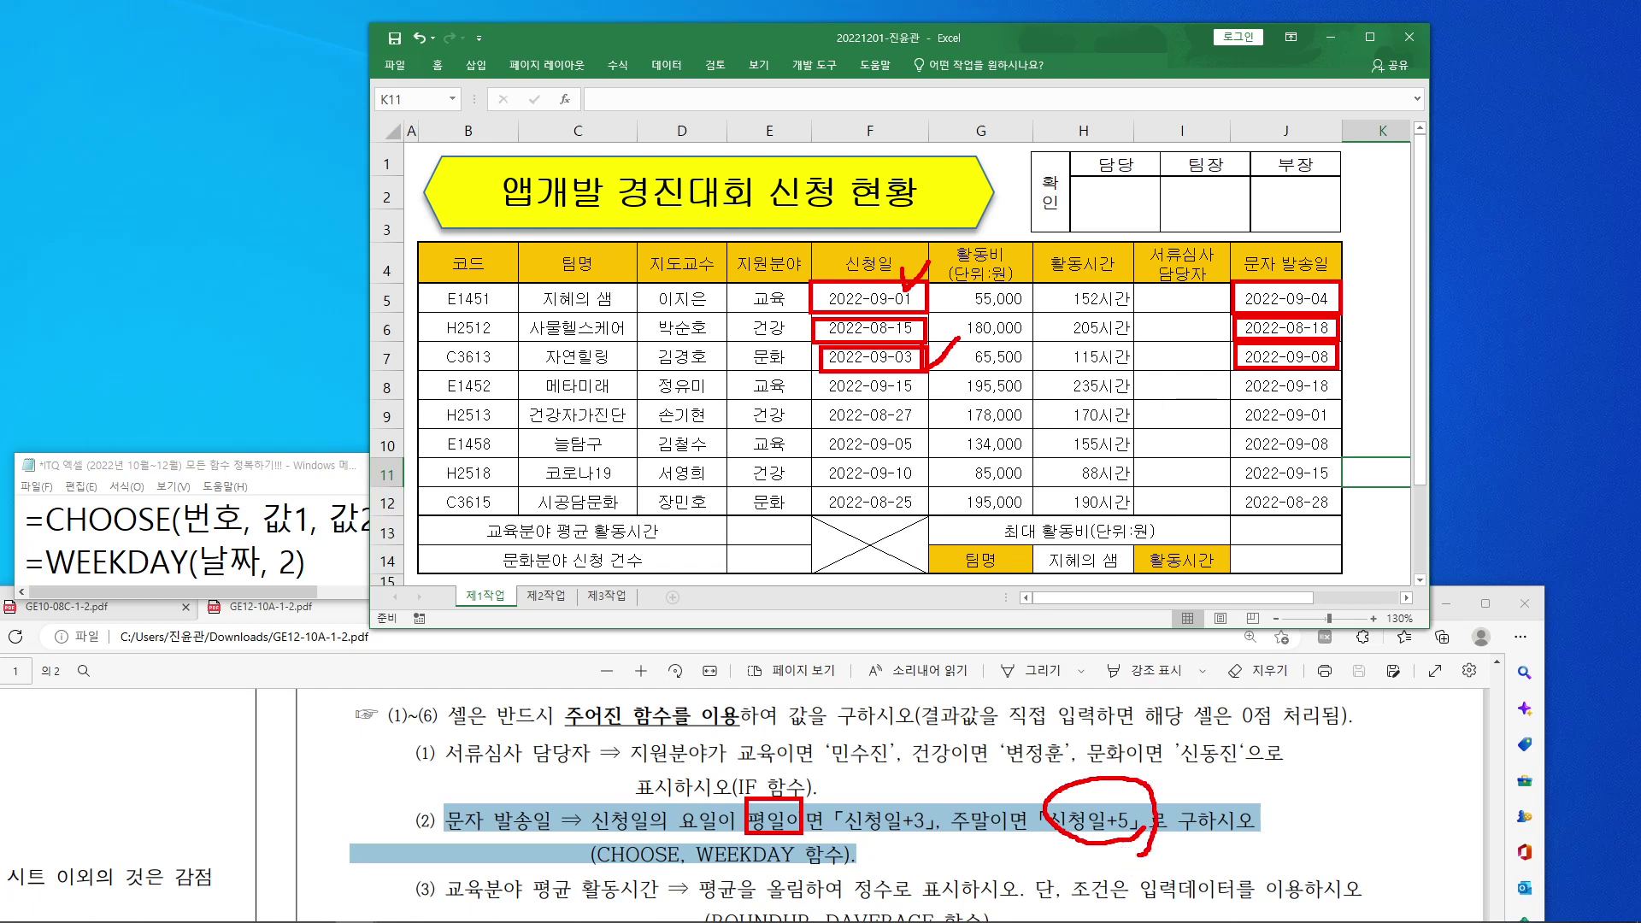
pyautogui.moveTo(888, 248)
pyautogui.mouseDown()
pyautogui.moveTo(872, 515)
pyautogui.moveTo(927, 444)
pyautogui.mouseUp()
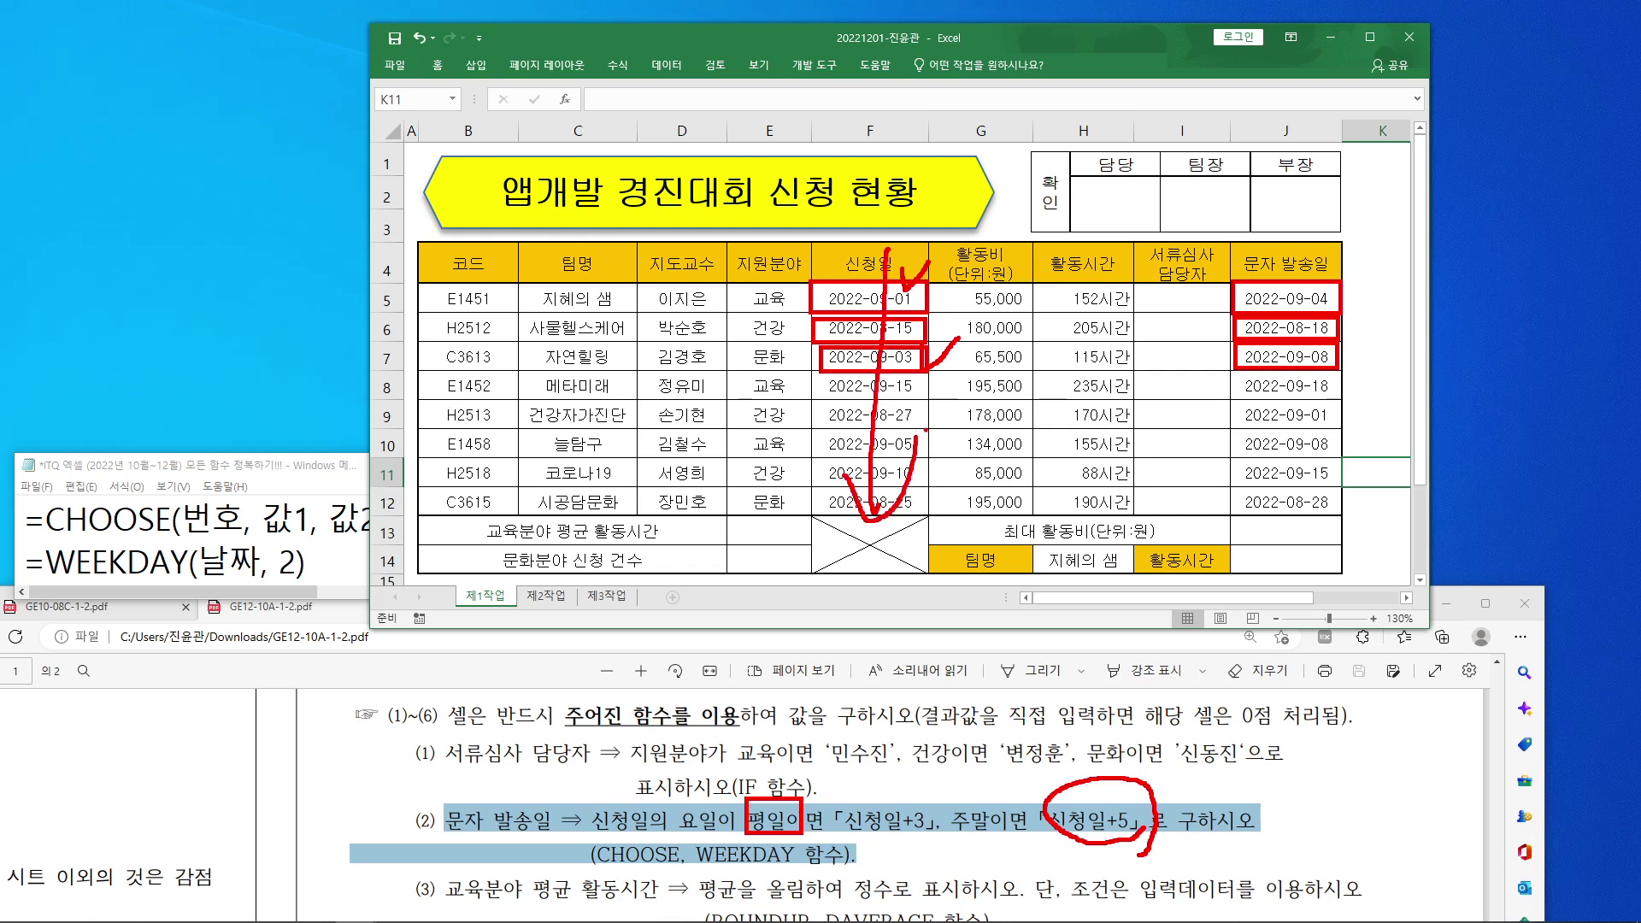
pyautogui.press('Escape')
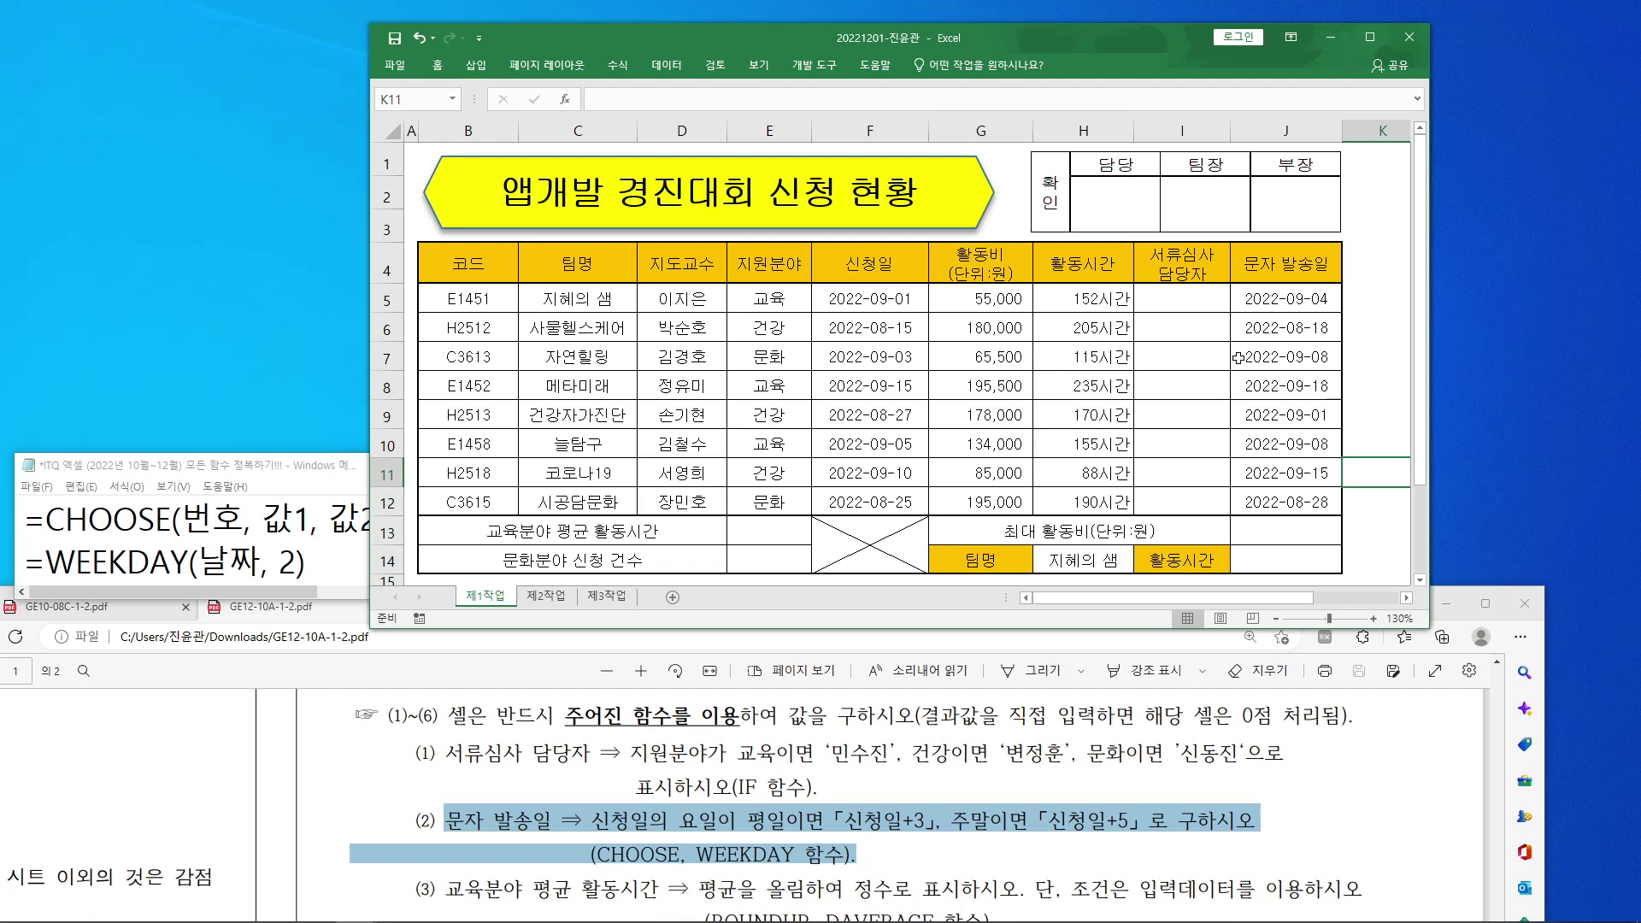
pyautogui.click(1297, 305)
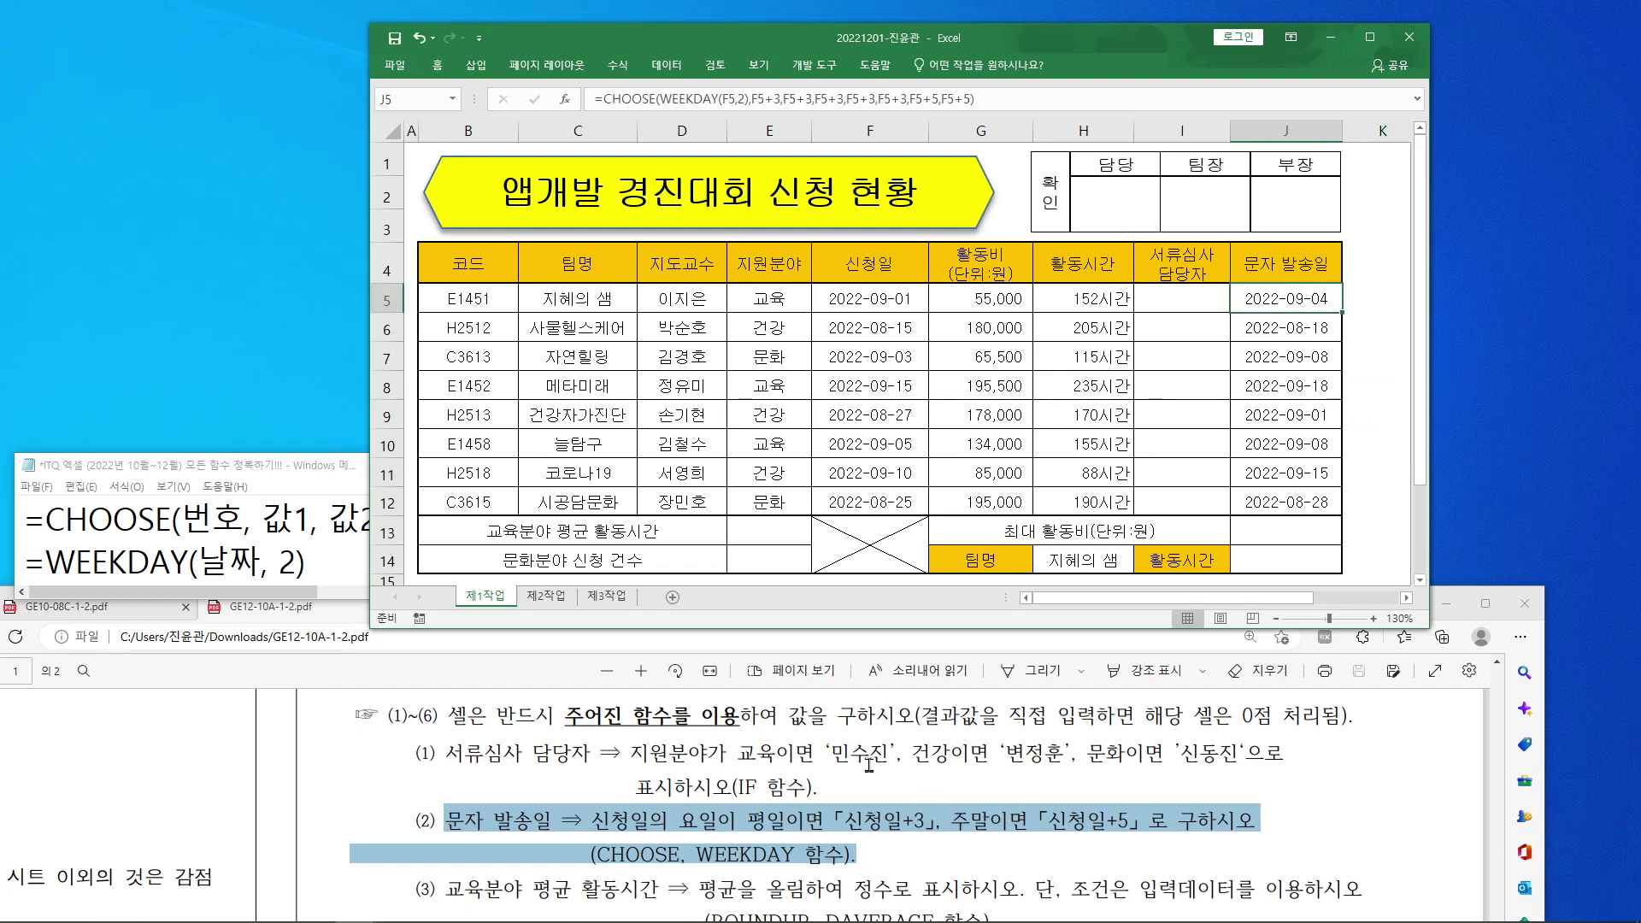